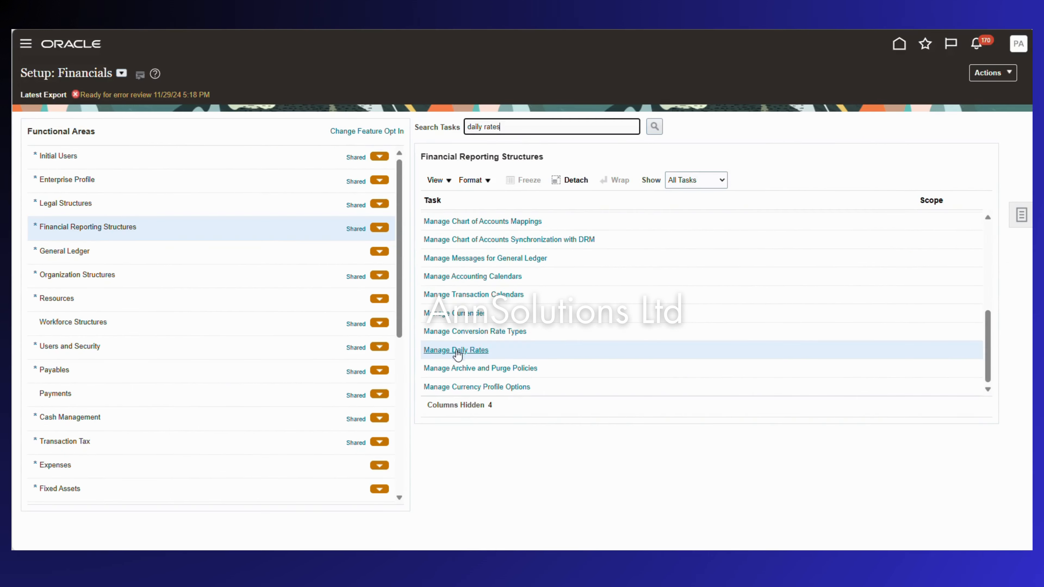
Open the Manage Daily Rates task and set the search to convert from USD - US Dollar to PLN - Zloty.
click(452, 349)
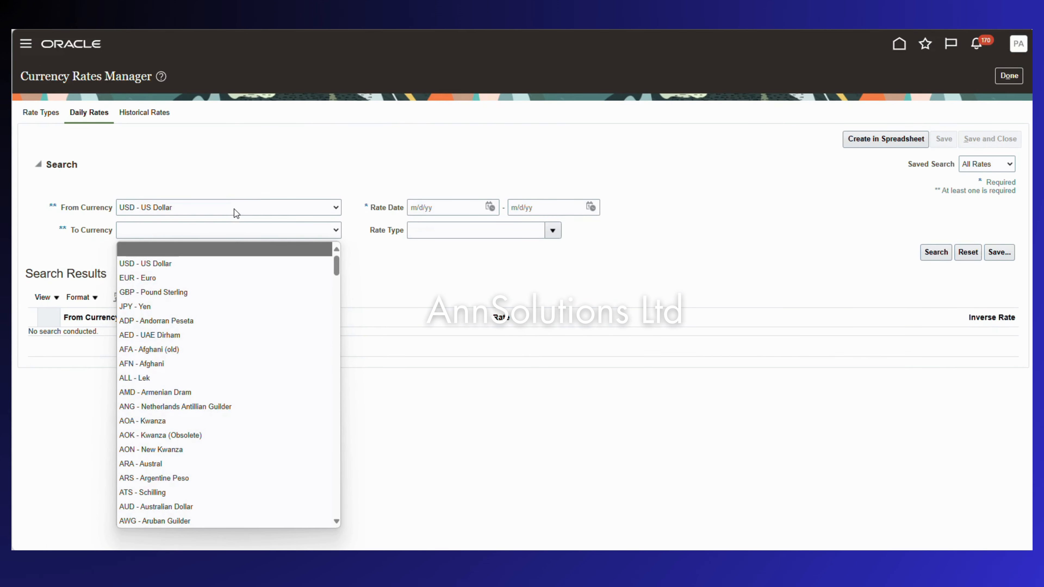
key(p)
key(Down)
key(Down)
key(Down)
key(Down)
key(Down)
key(Down)
key(Down)
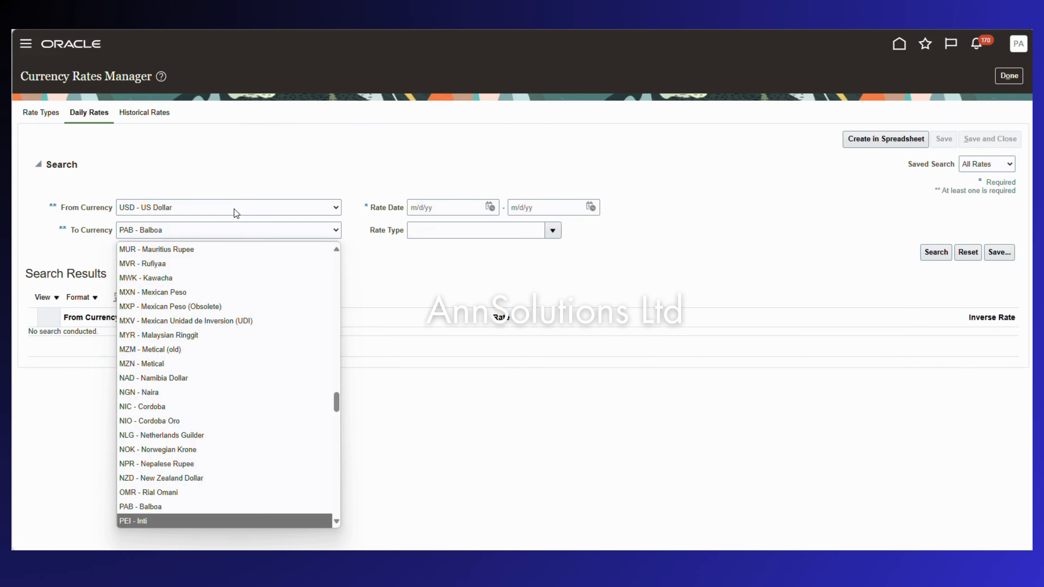
key(Up)
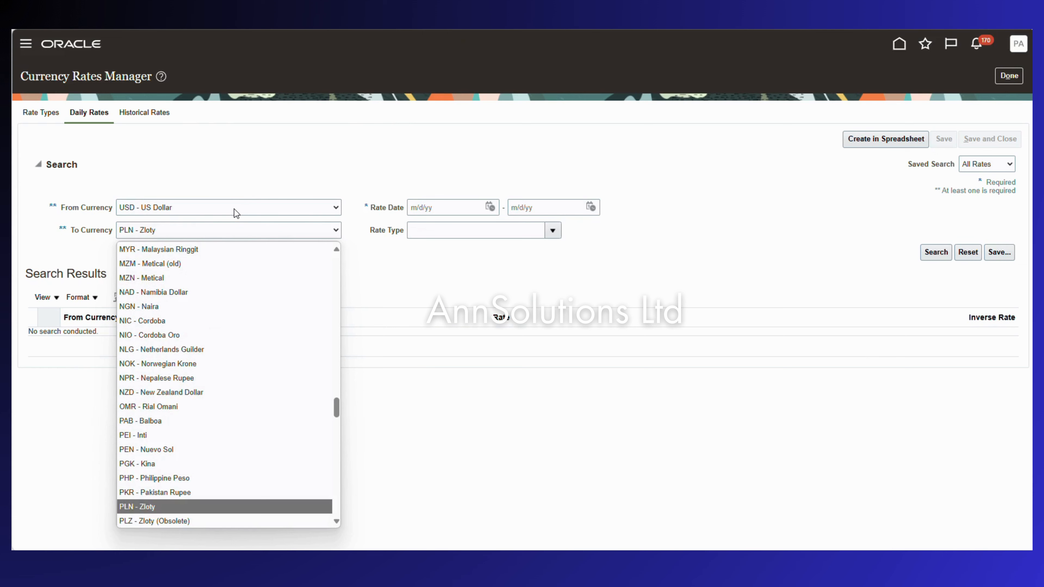
key(Return)
Search the daily rates dated 12/1/24 to 12/31/24 and review the rates listed per day.
click(429, 206)
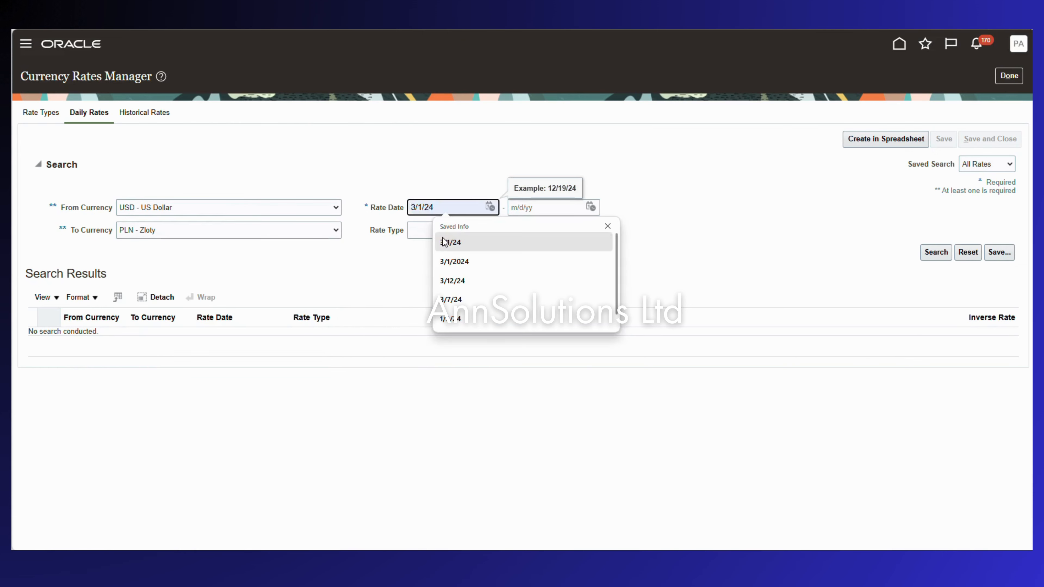
text(12/1/24)
key(Tab)
text(12/31/24)
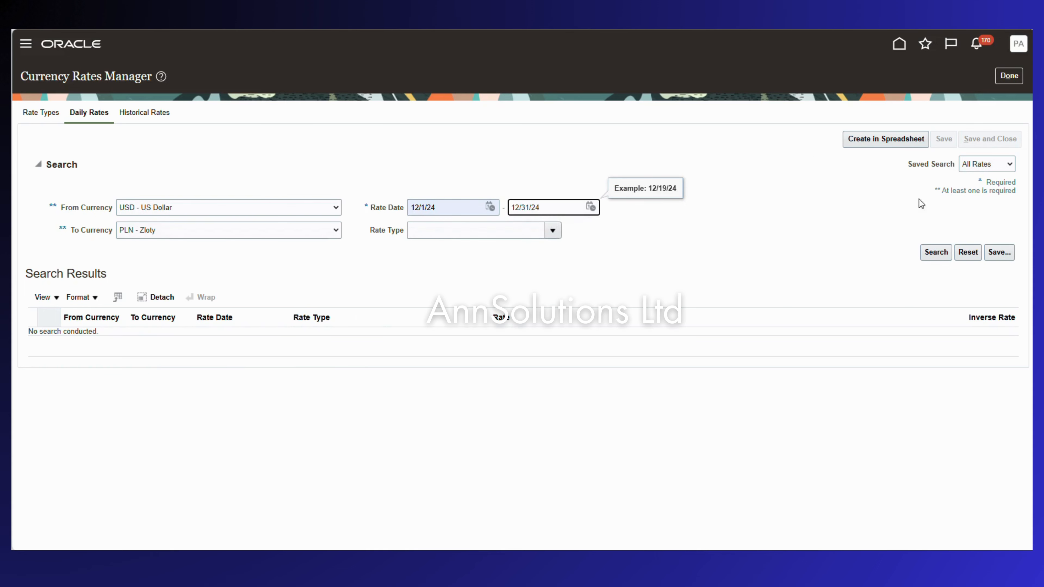
click(937, 252)
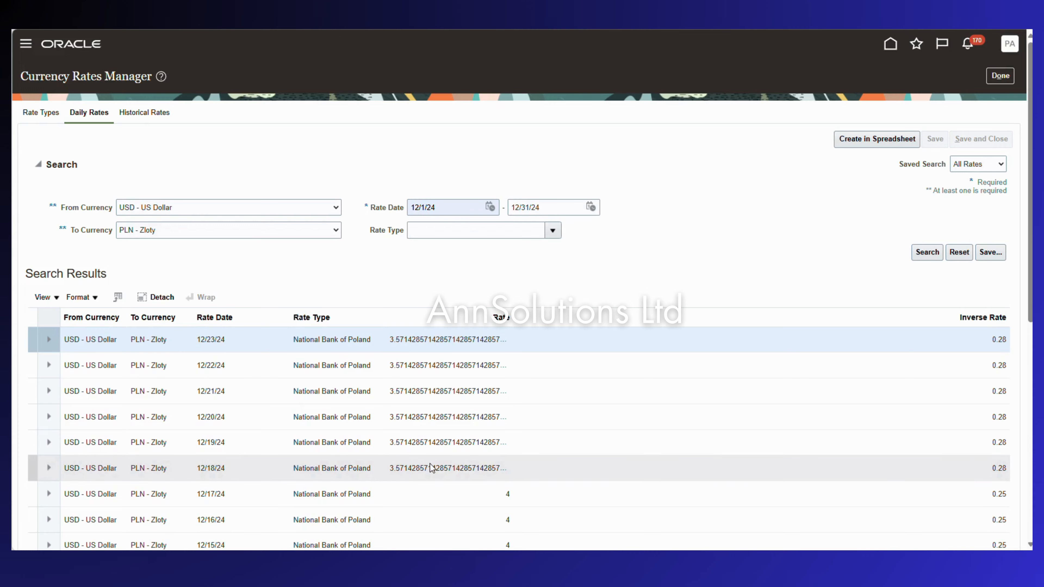
scroll(430, 466, down, 2)
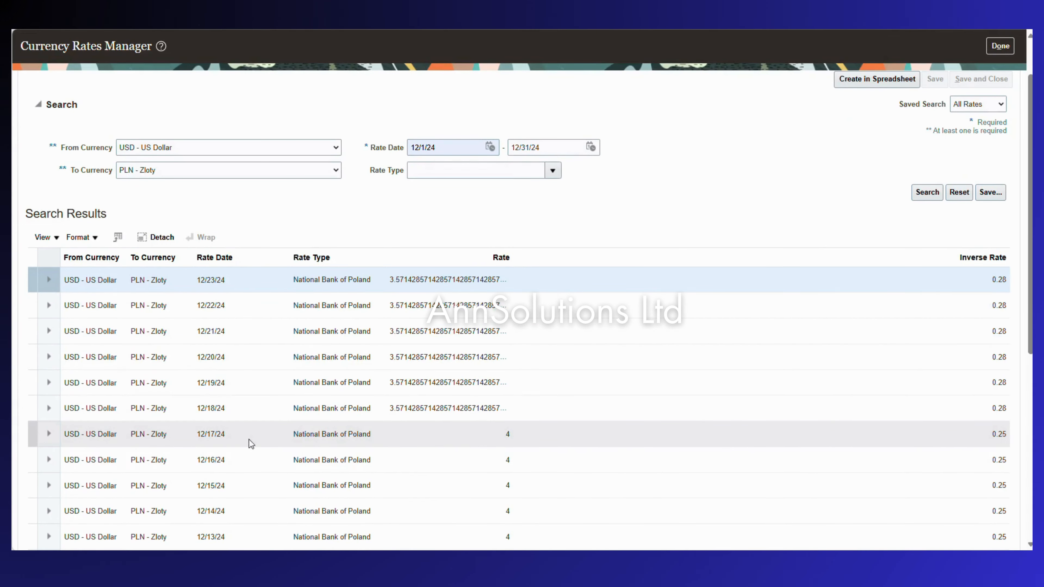
scroll(249, 440, down, 4)
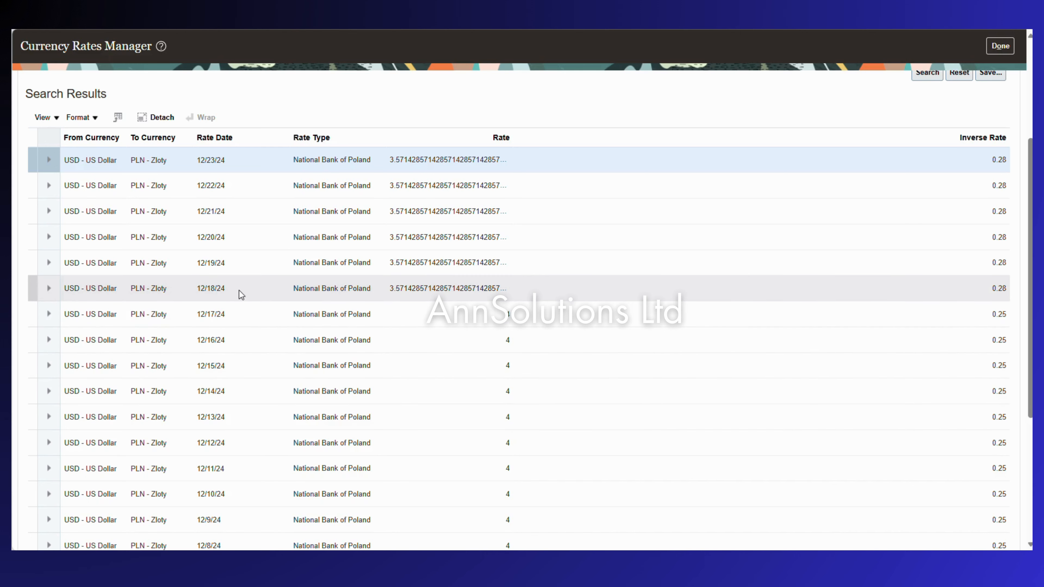
scroll(237, 269, up, 3)
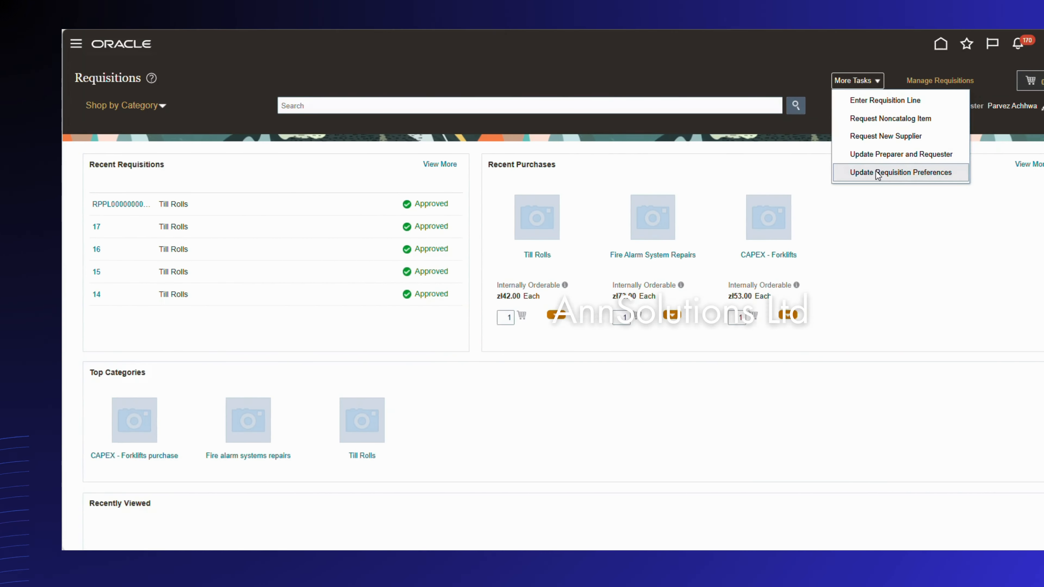
Review the requisition preferences for PEPCO Poland Sp. z o.o. and leave them without saving.
click(828, 172)
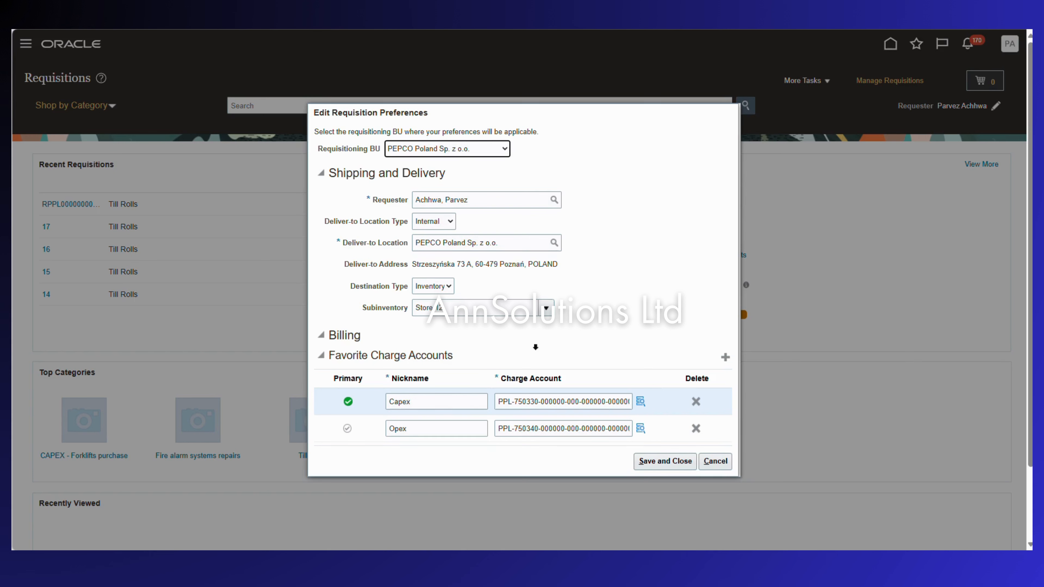
click(713, 461)
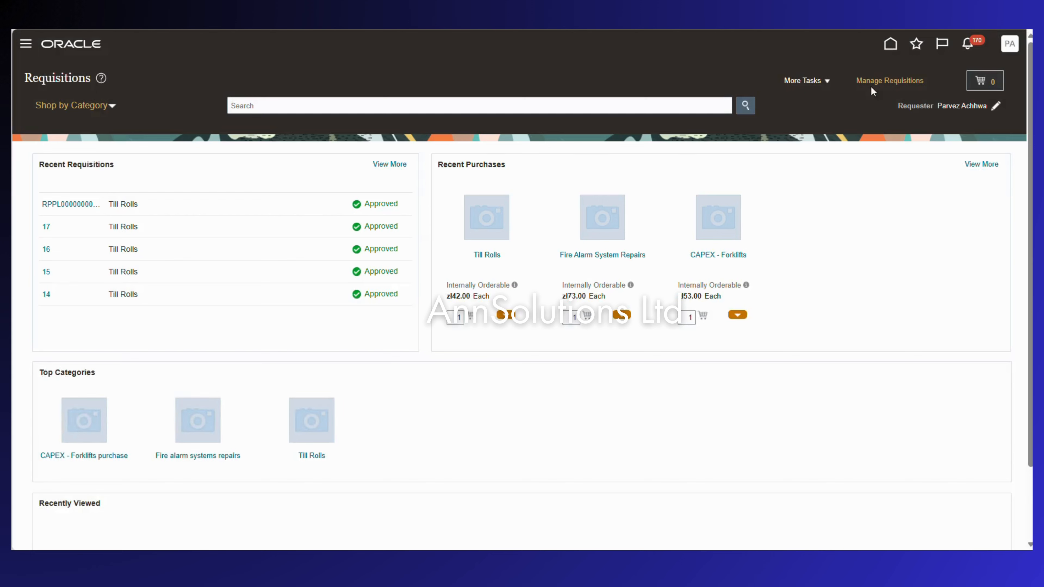
Start a new requisition line and choose Till Rolls as its item.
click(807, 80)
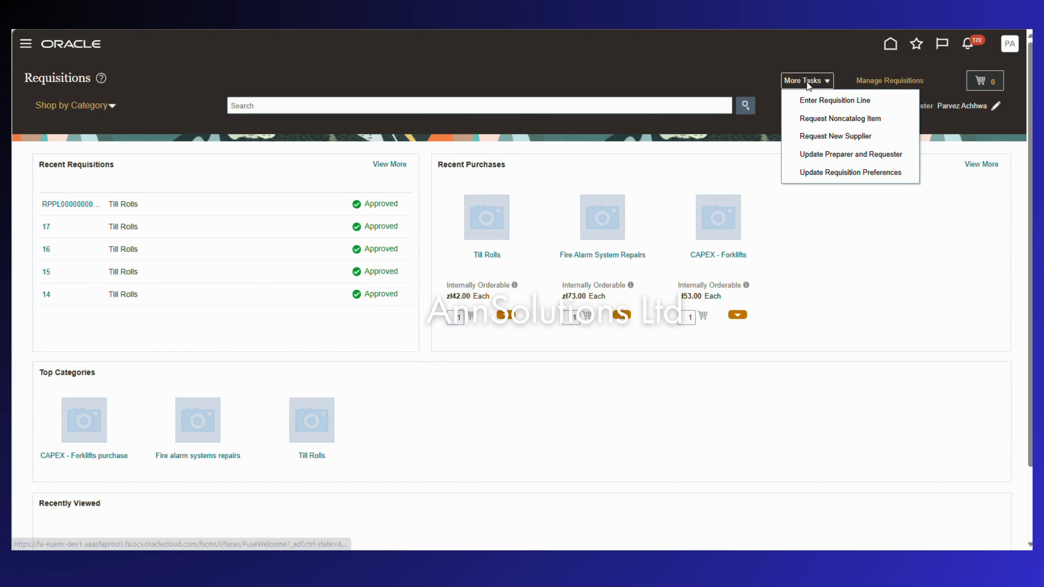
click(822, 101)
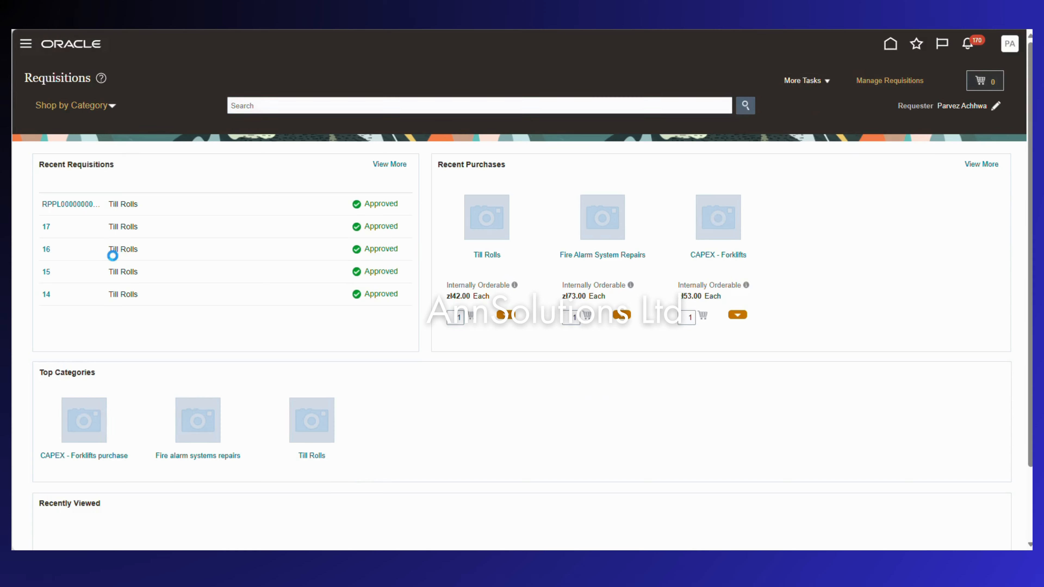
click(229, 149)
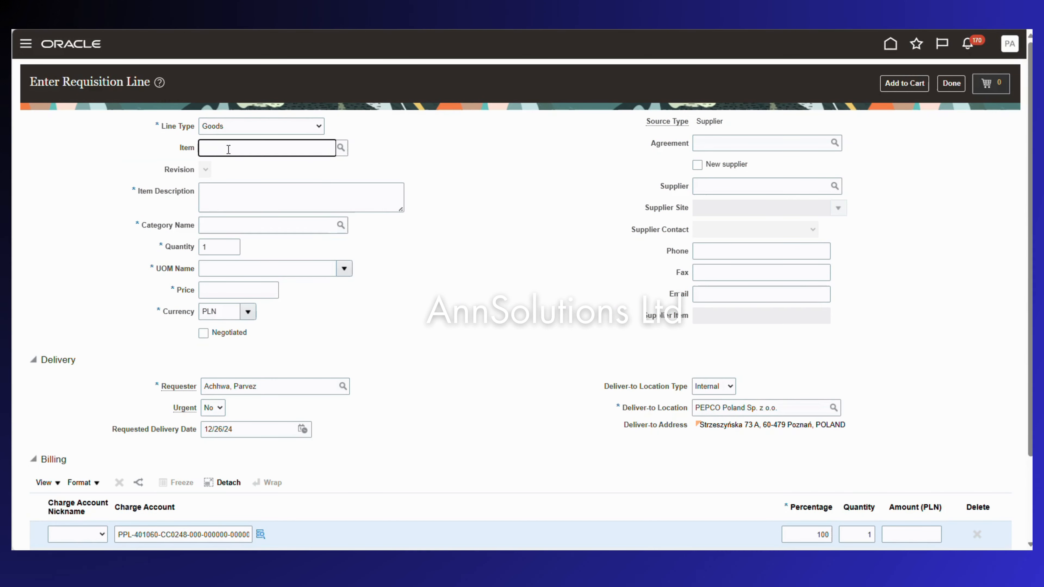
text(Till Rolls)
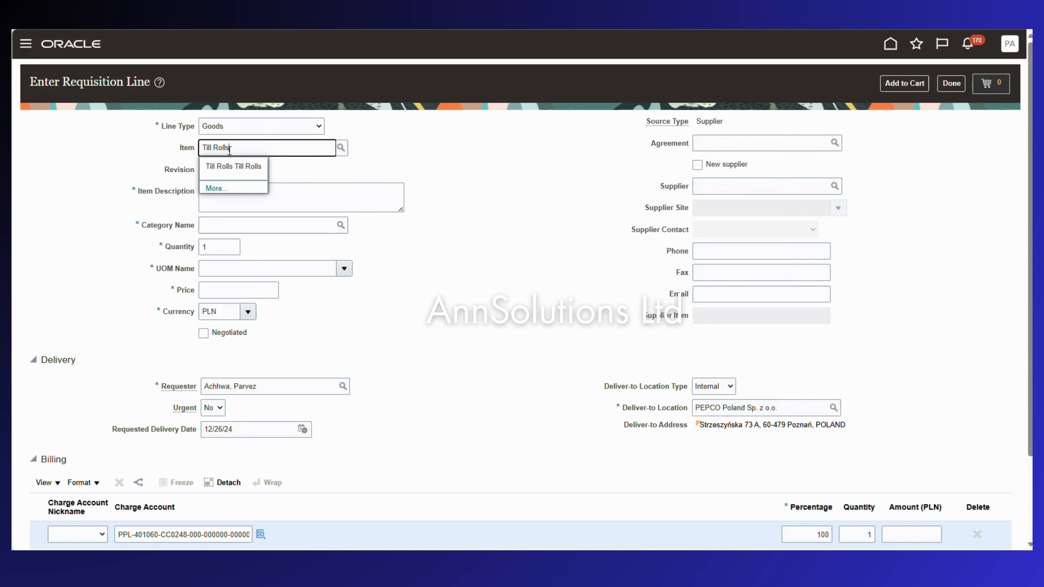
click(220, 168)
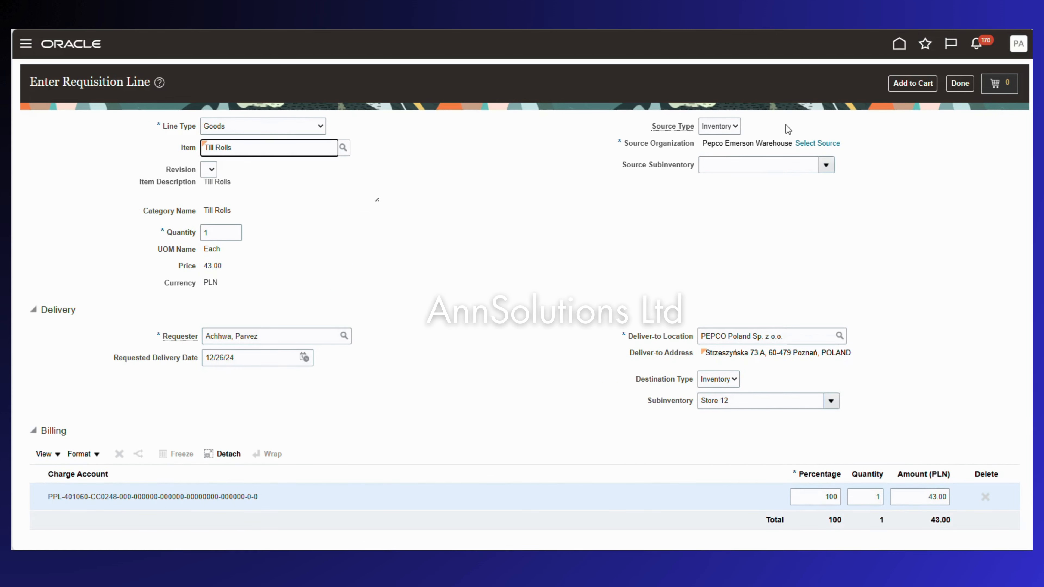
Set the line's source type to Supplier and its quantity to 2.
click(729, 126)
click(715, 158)
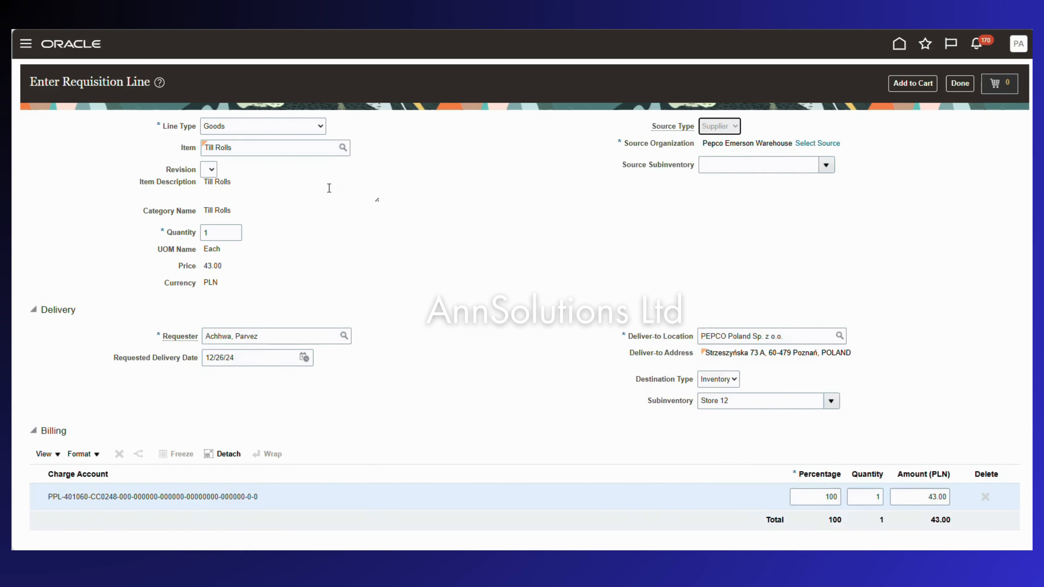
drag(217, 238, 189, 239)
text(2)
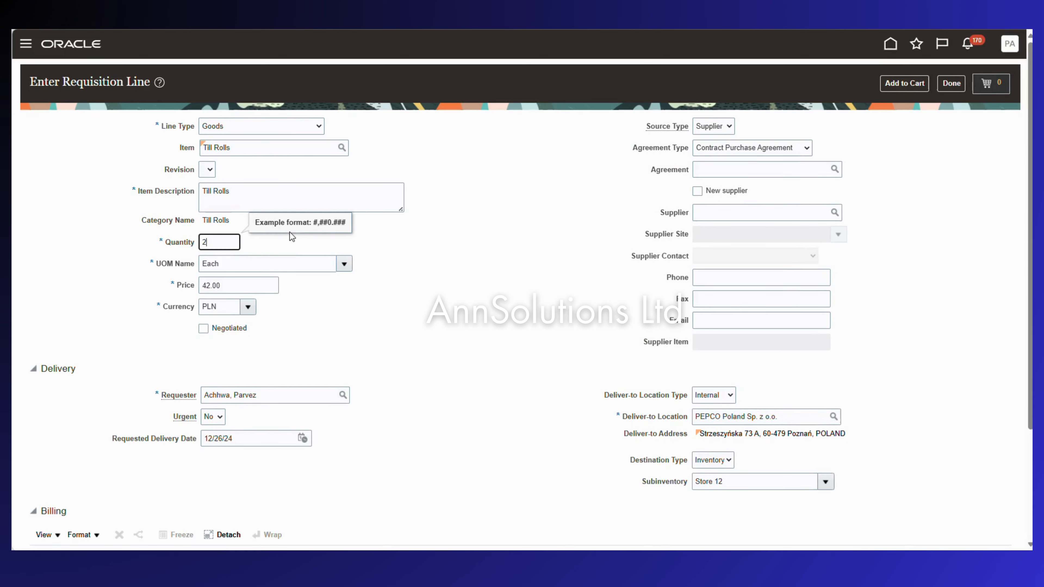
Assign ABC Consulting as the supplier of the Till Rolls line.
click(765, 213)
text(AB)
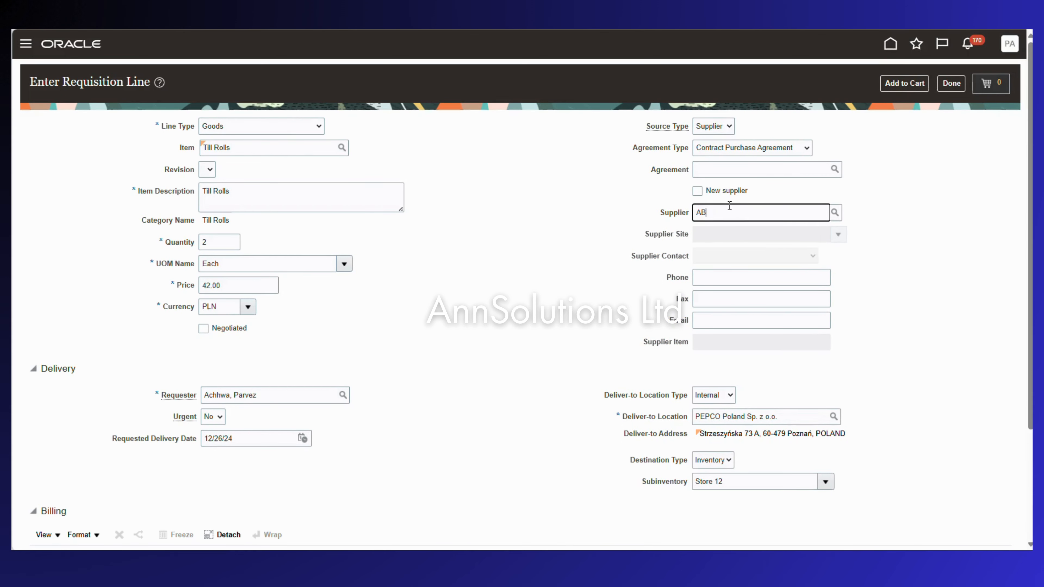
text(C Consultin)
click(745, 233)
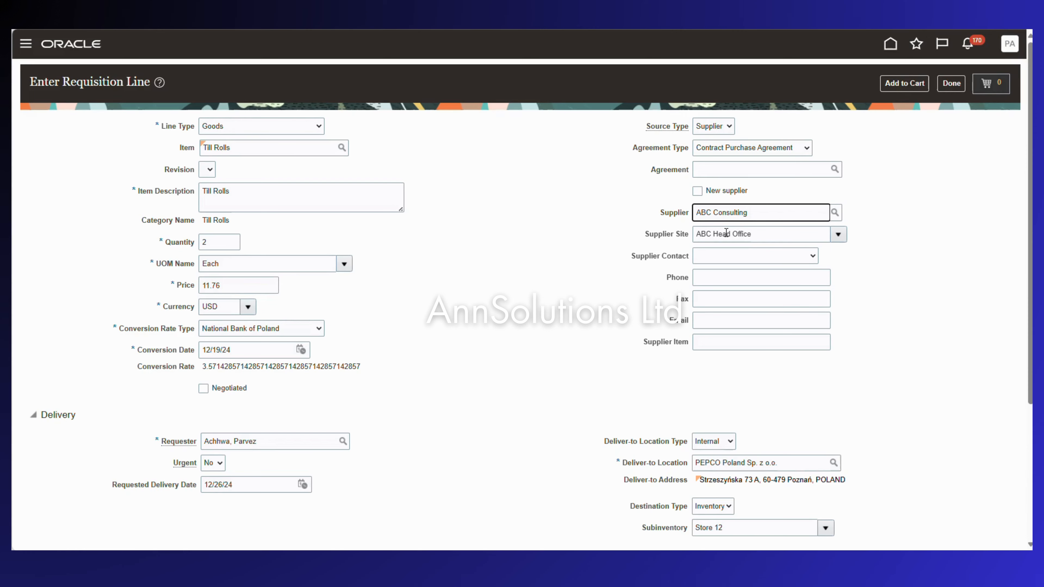
Check the line's delivery and billing details, add it to the cart and return to the Requisitions page.
scroll(726, 233, down, 5)
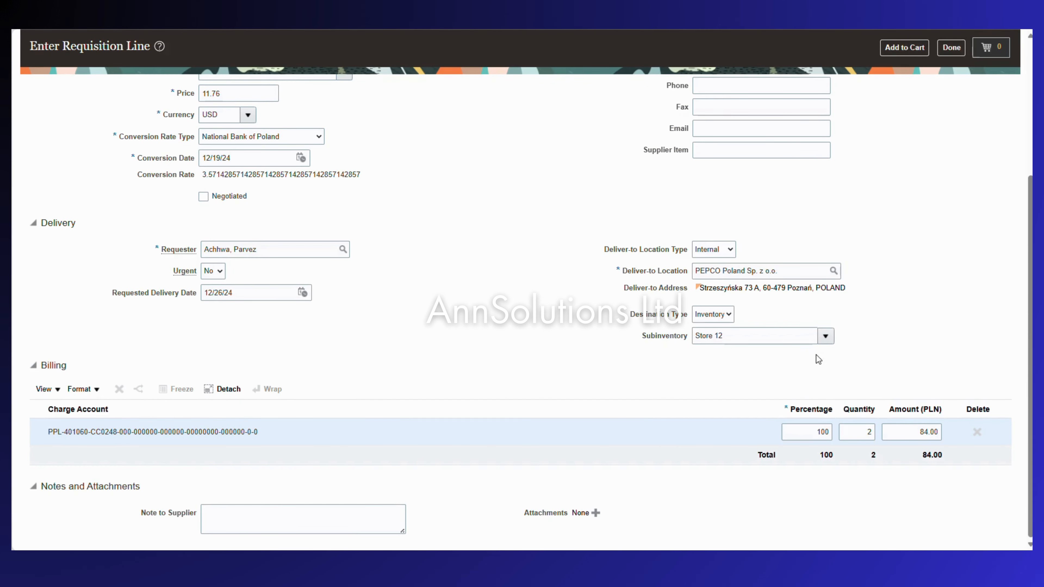
scroll(654, 347, up, 5)
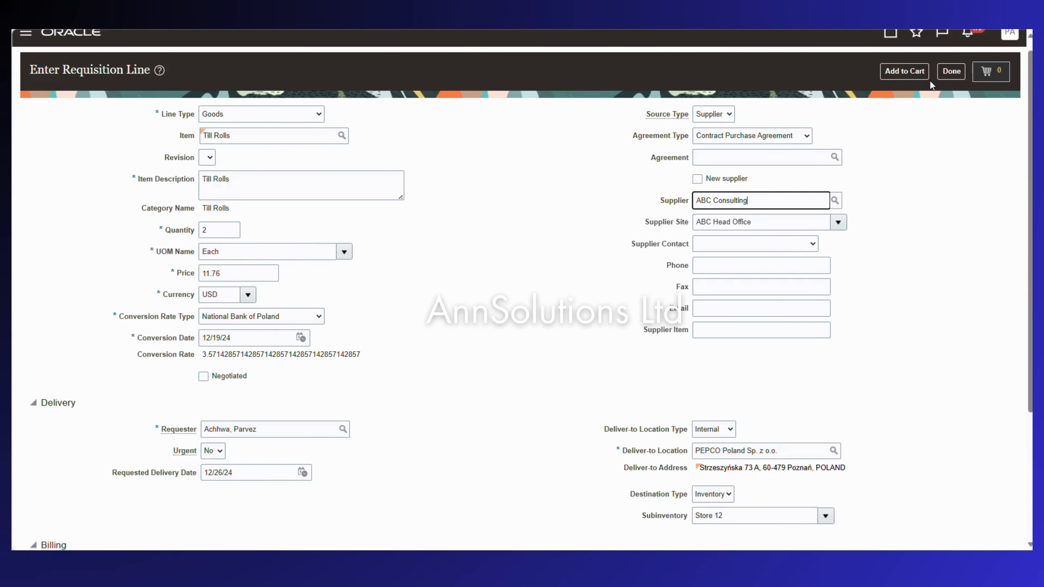
click(899, 70)
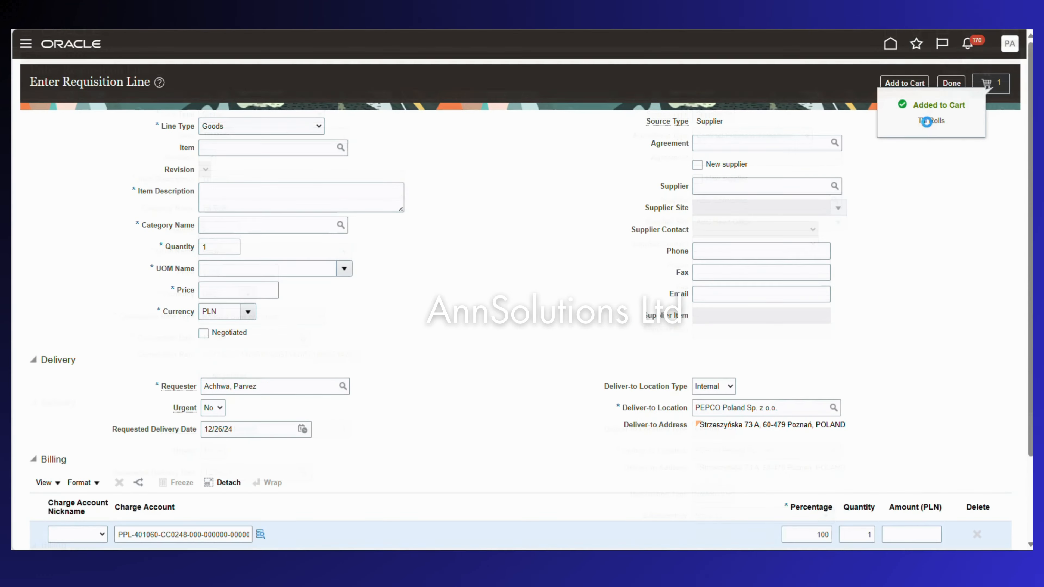
click(926, 122)
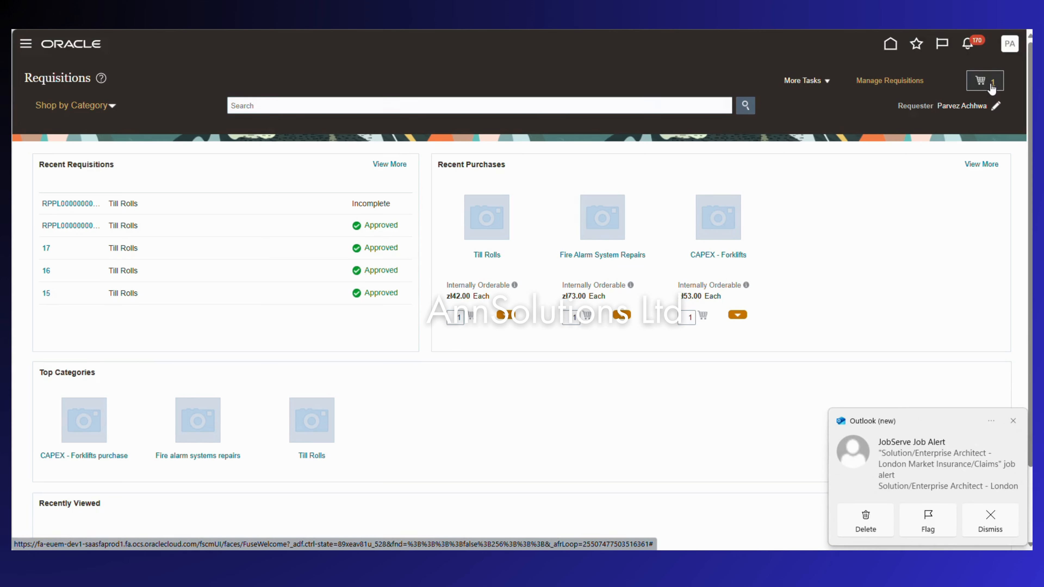
Dismiss the mail notification and open the cart's requisition for review, including the line's conversion and flexfield columns.
click(1014, 421)
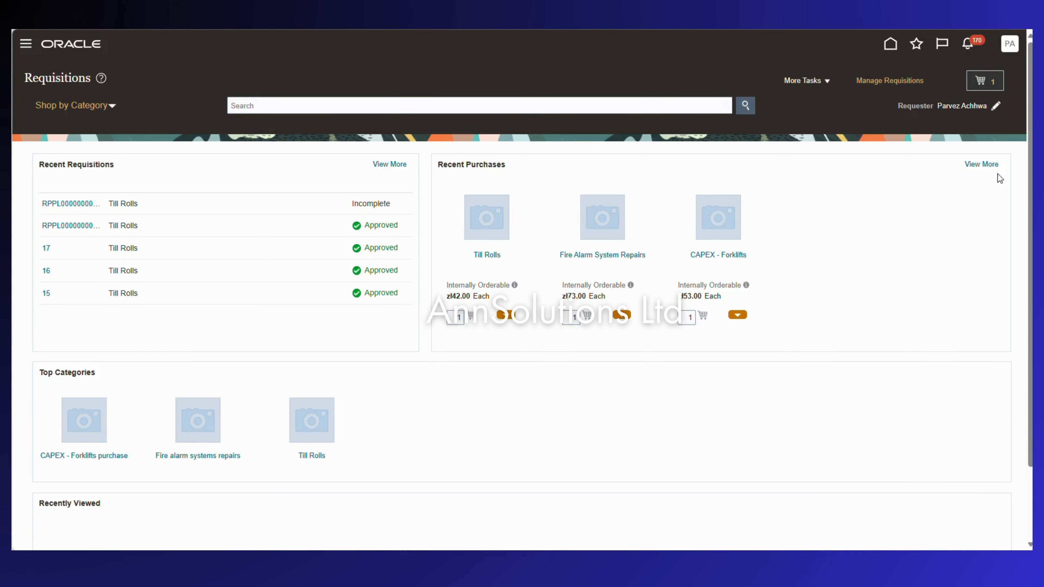
click(991, 82)
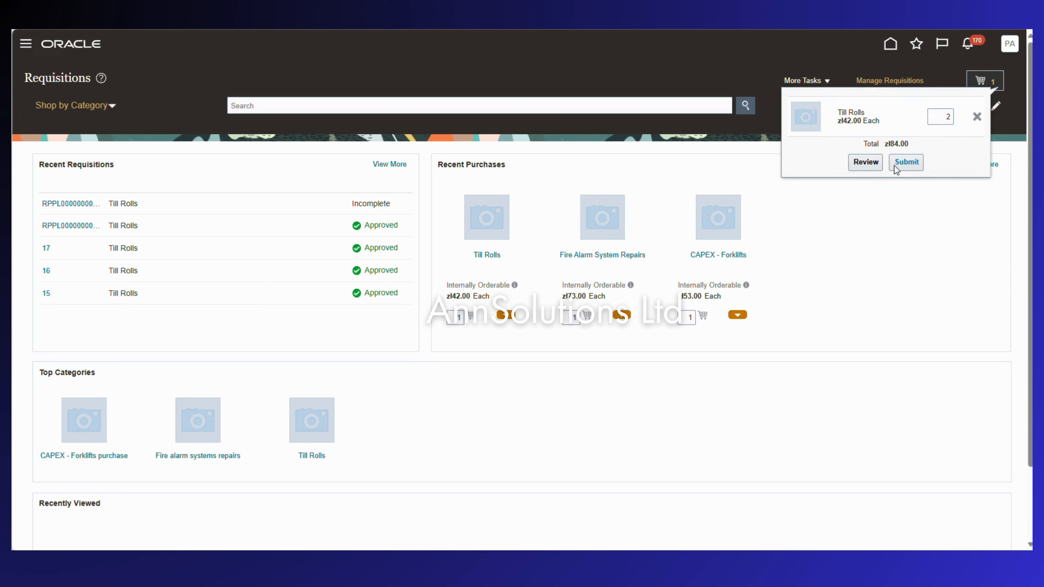
click(868, 164)
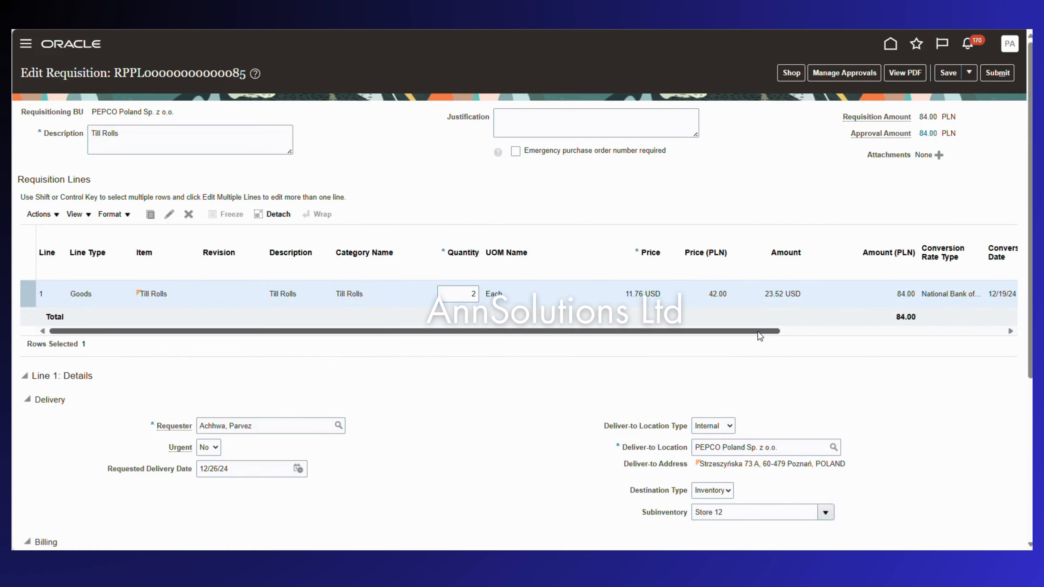
drag(758, 332, 981, 318)
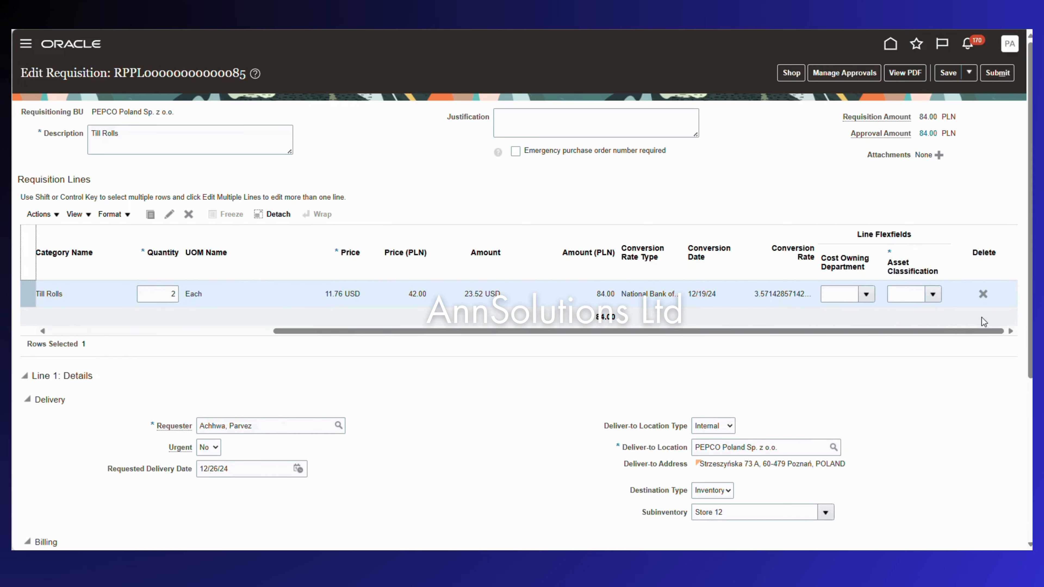
Set the Till Rolls line's Asset Classification to CAPEX and submit the requisition.
click(933, 294)
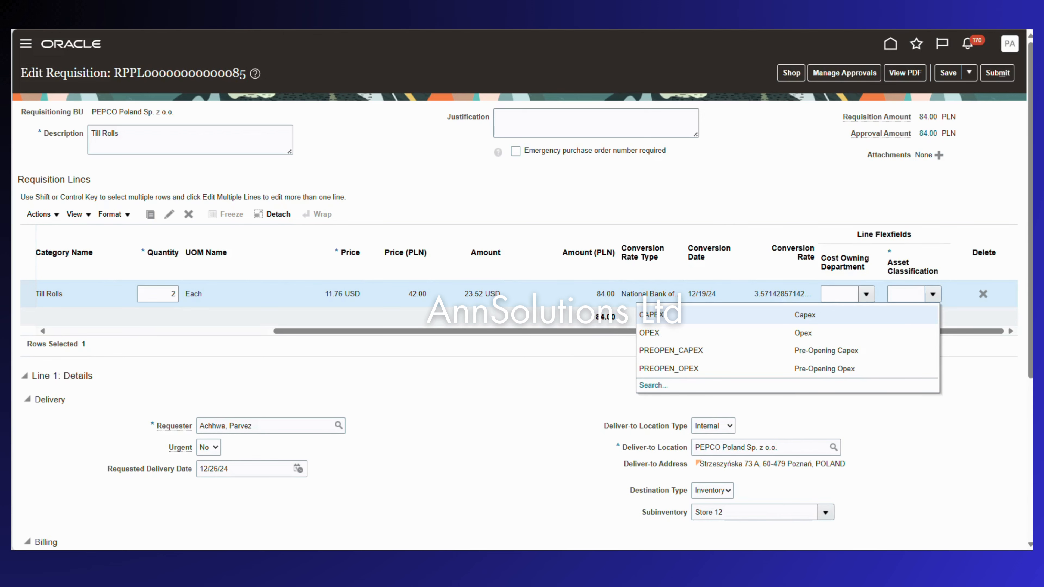
scroll(322, 455, down, 5)
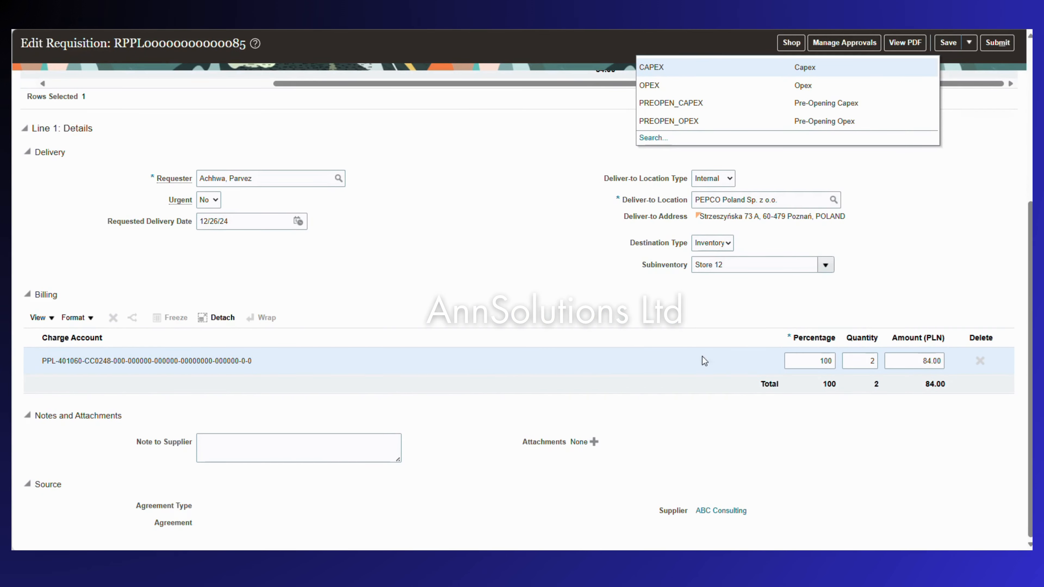
scroll(563, 325, up, 5)
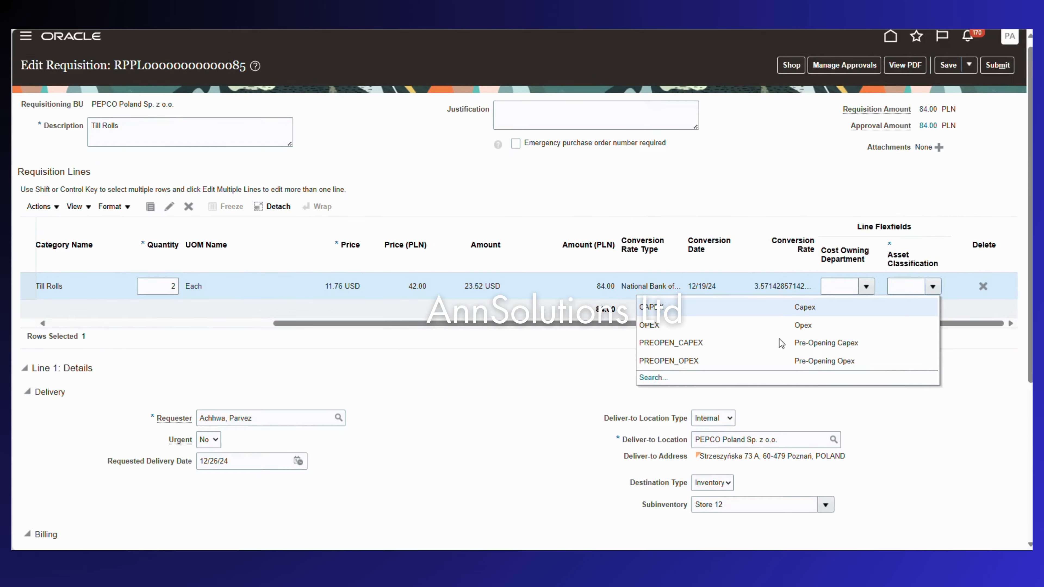
click(665, 324)
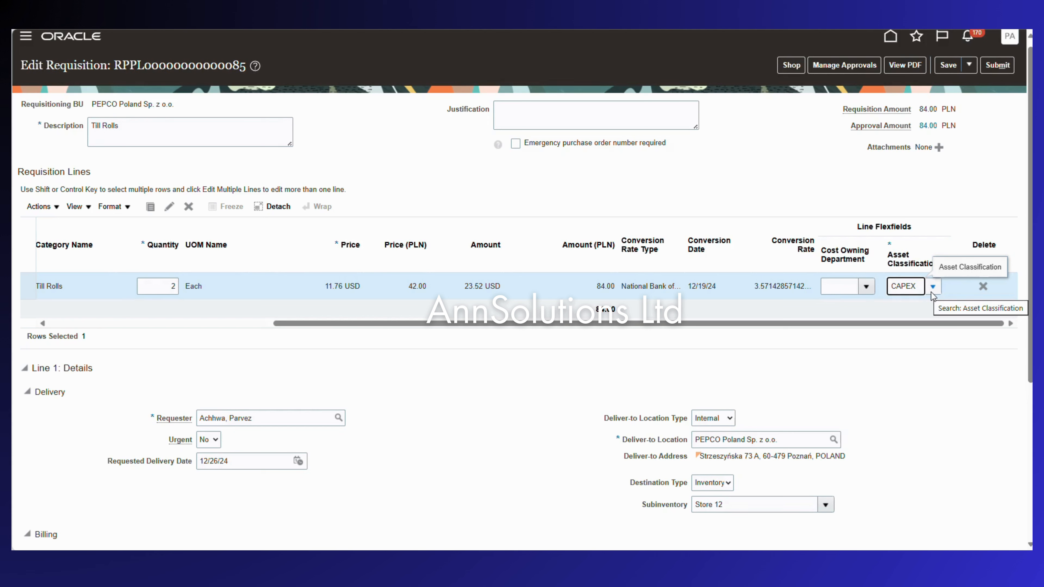
click(999, 65)
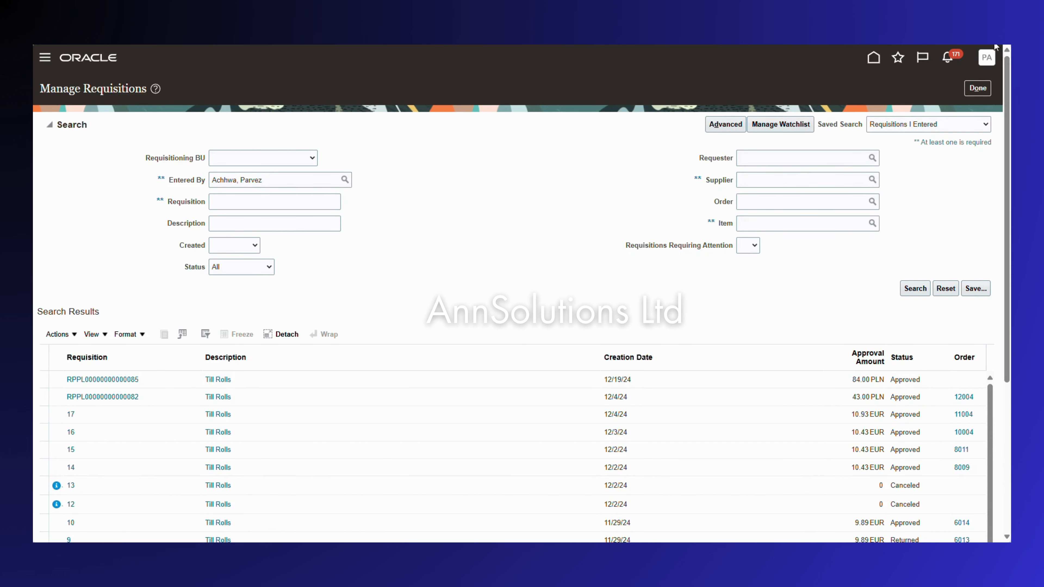
Close the requisition list and open the Purchase Orders work area.
click(979, 88)
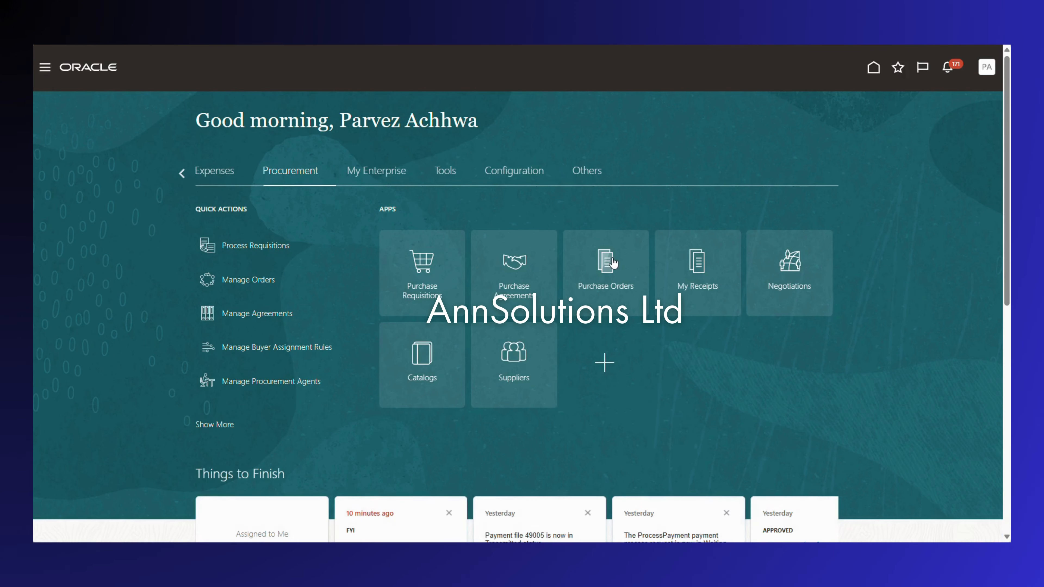
click(604, 260)
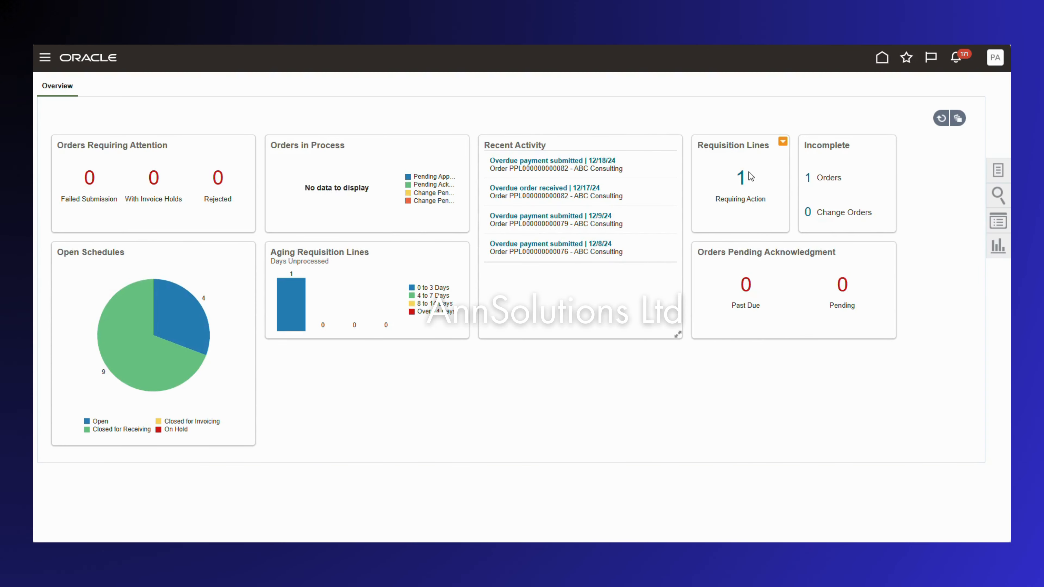
Add the Till Rolls requisition line requiring action to the Document Builder as a new USD purchase order for ABC Consulting.
click(742, 178)
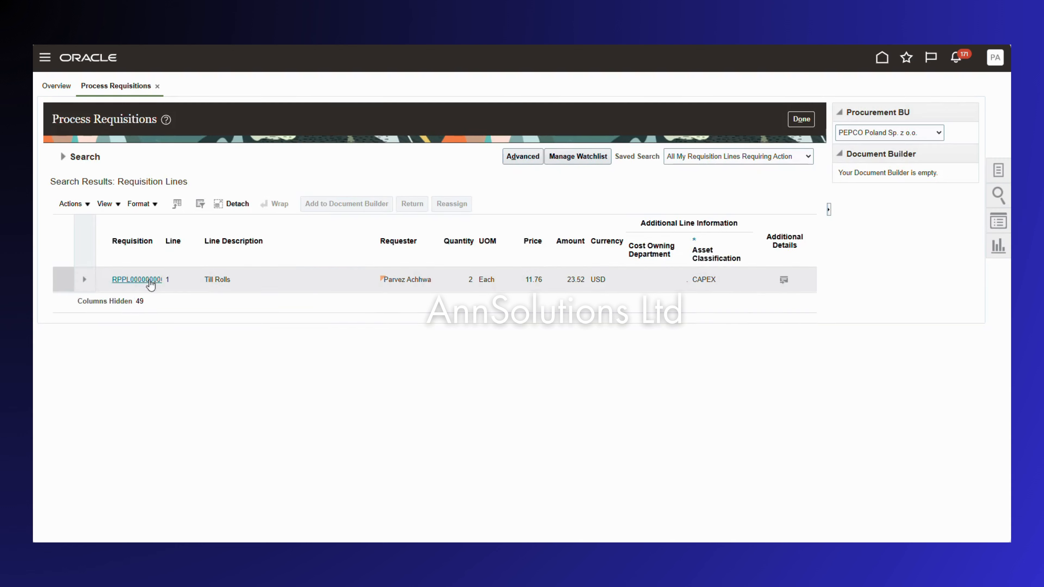
drag(163, 218, 233, 223)
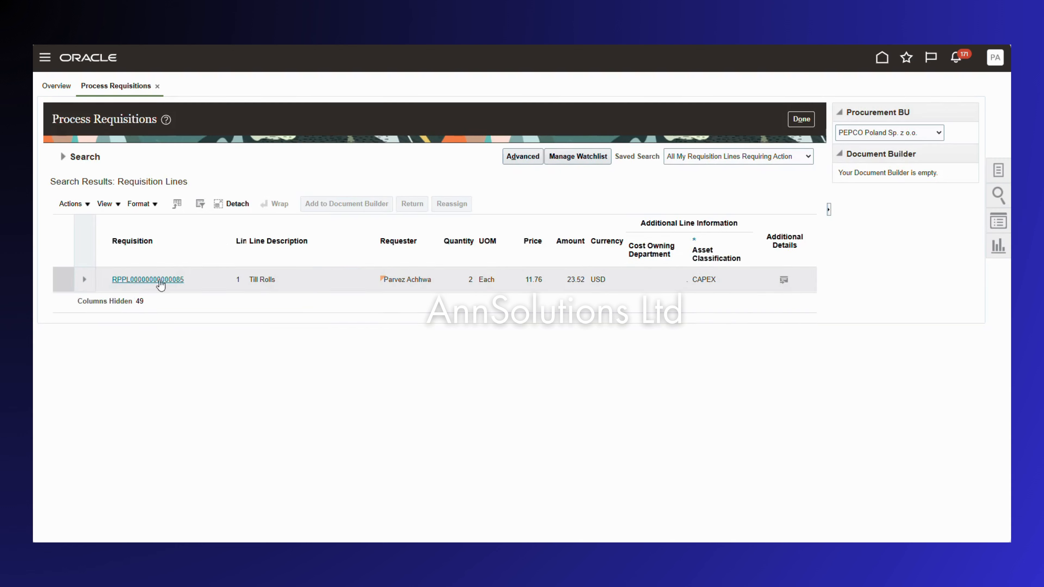
click(62, 279)
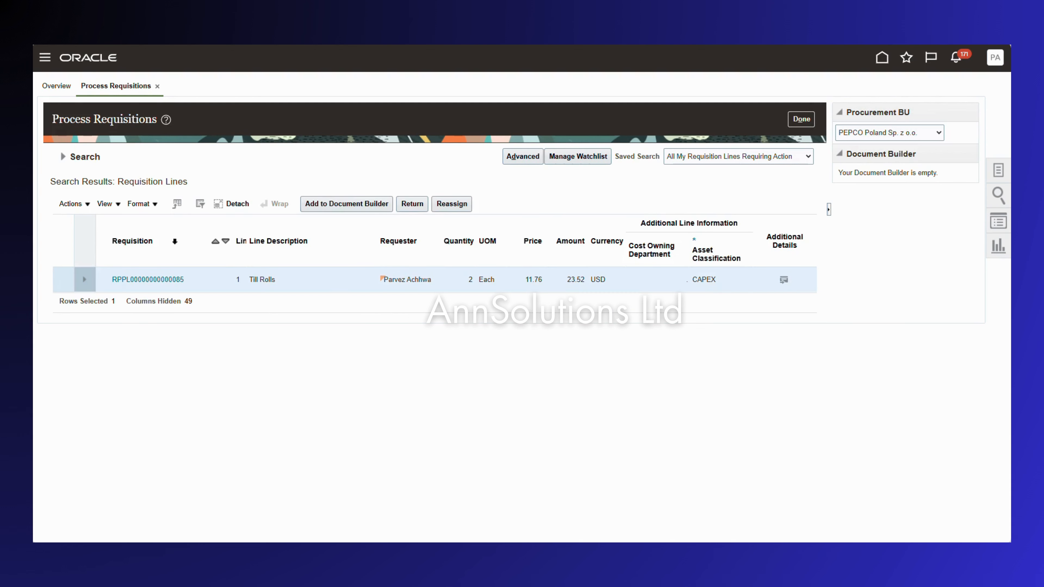
click(340, 204)
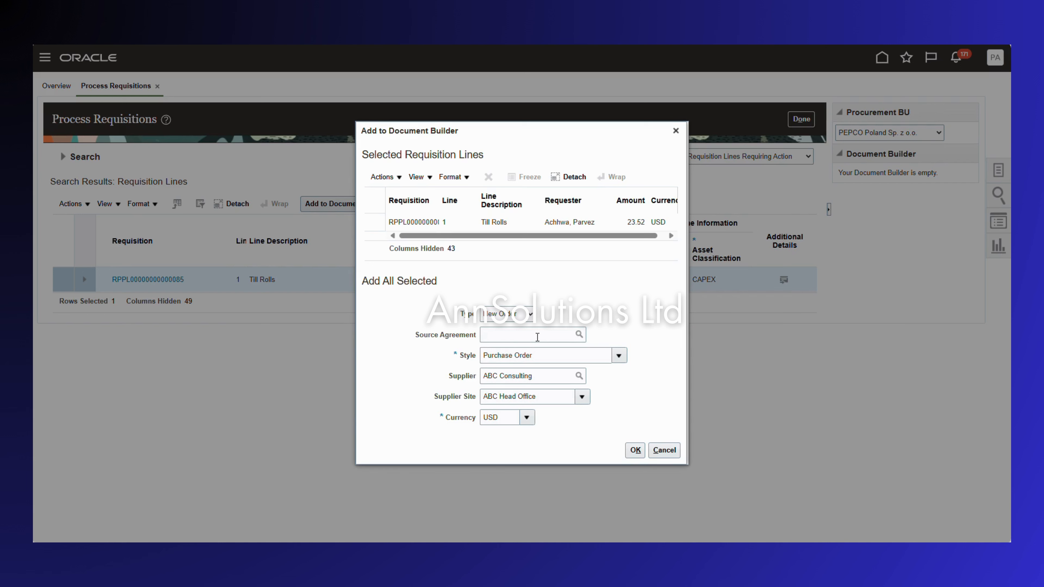
click(505, 320)
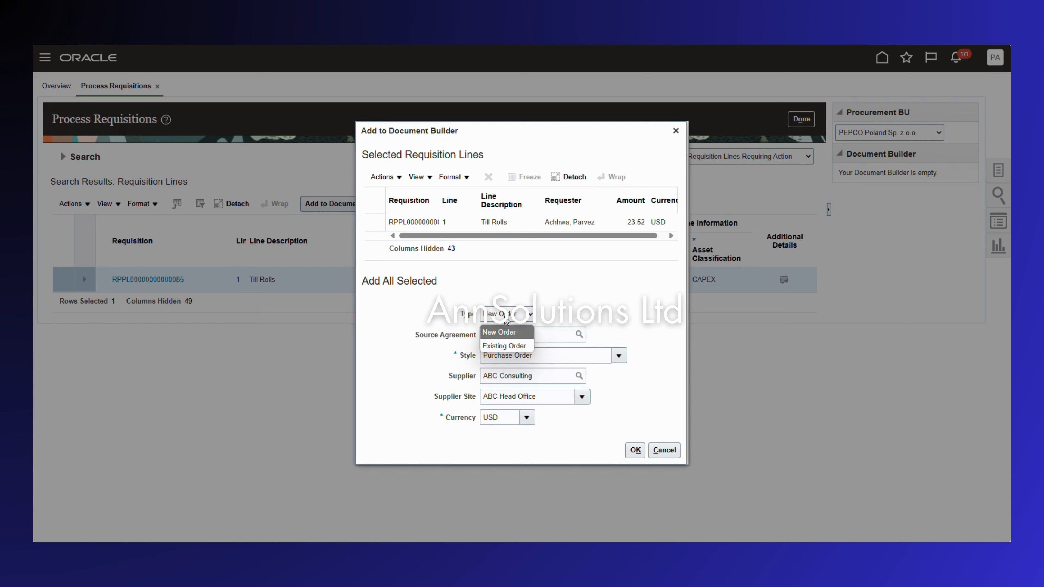
click(564, 309)
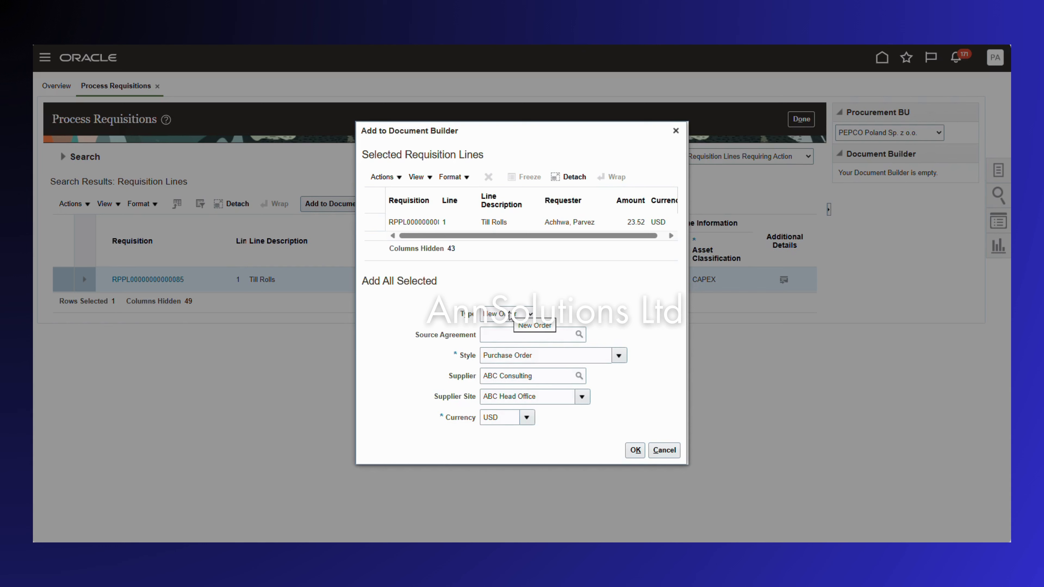
click(635, 450)
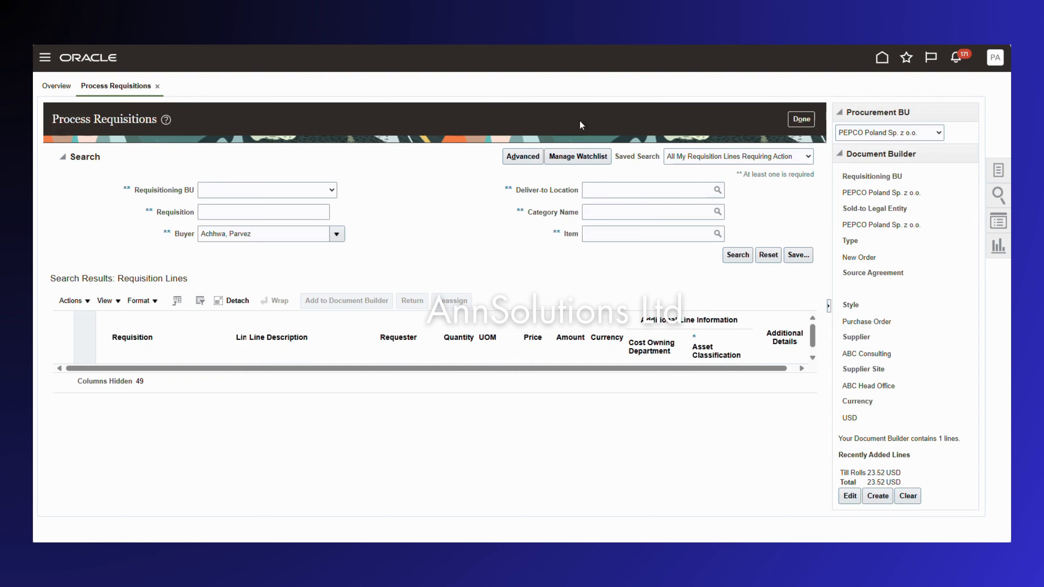
Leave requisition processing and search the managed orders for supplier ABC Consulting.
click(802, 120)
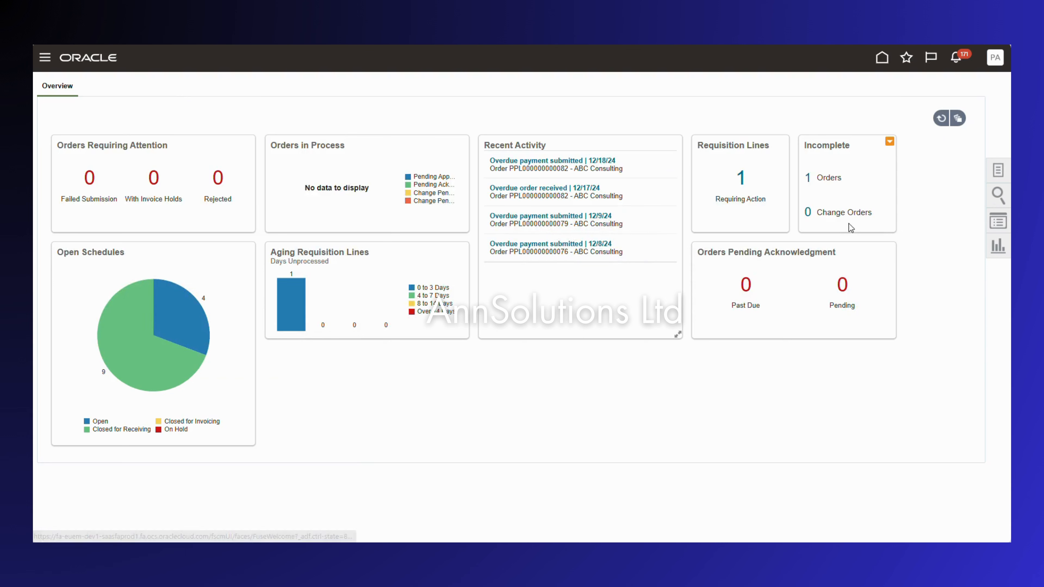
click(998, 170)
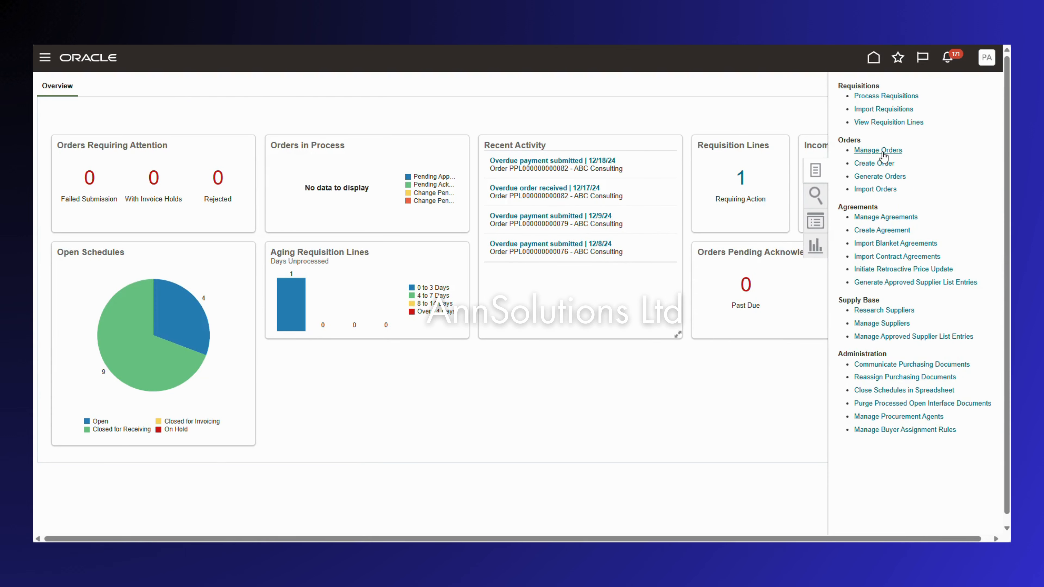
click(868, 151)
click(265, 263)
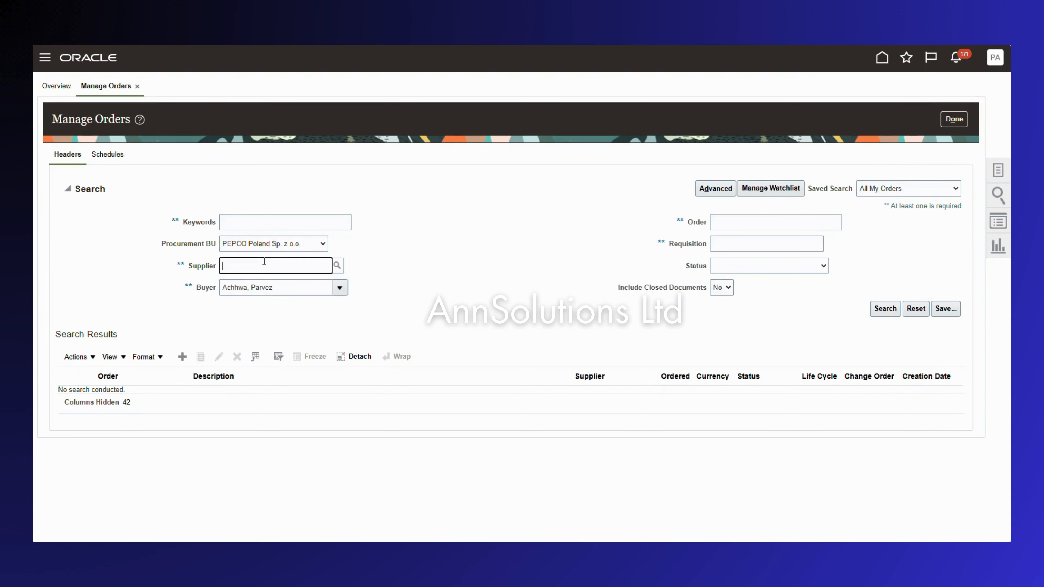
text(ABC Consulting)
click(882, 309)
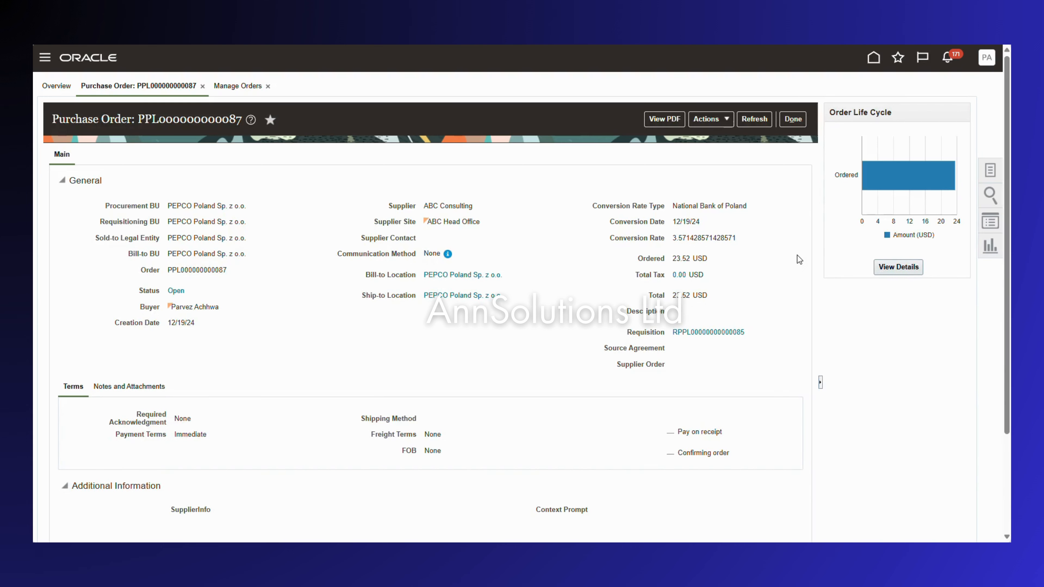
Review the Till Rolls purchase order's lines and schedules, and start a change order on it.
scroll(424, 373, down, 3)
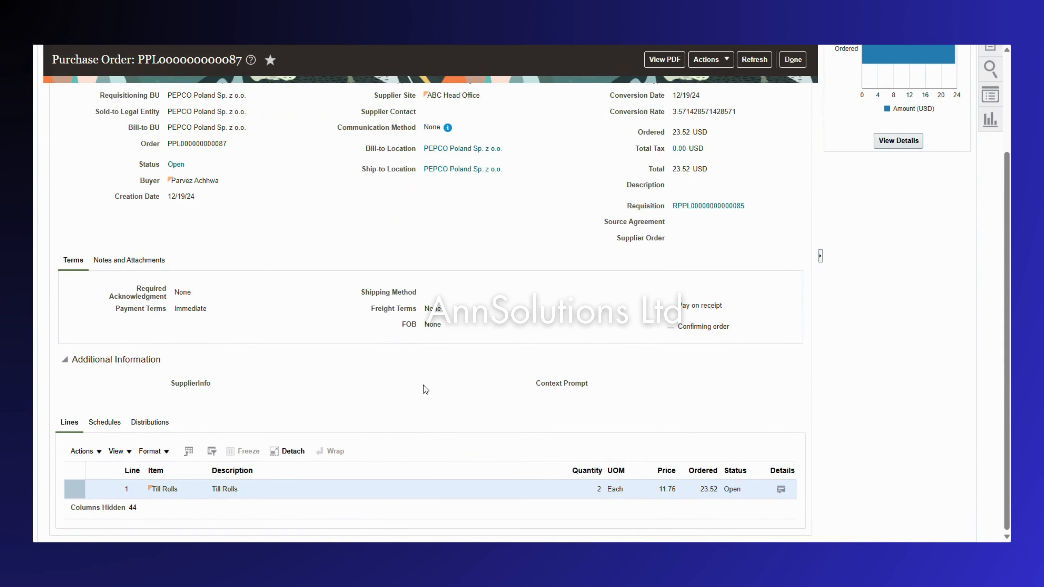
click(110, 425)
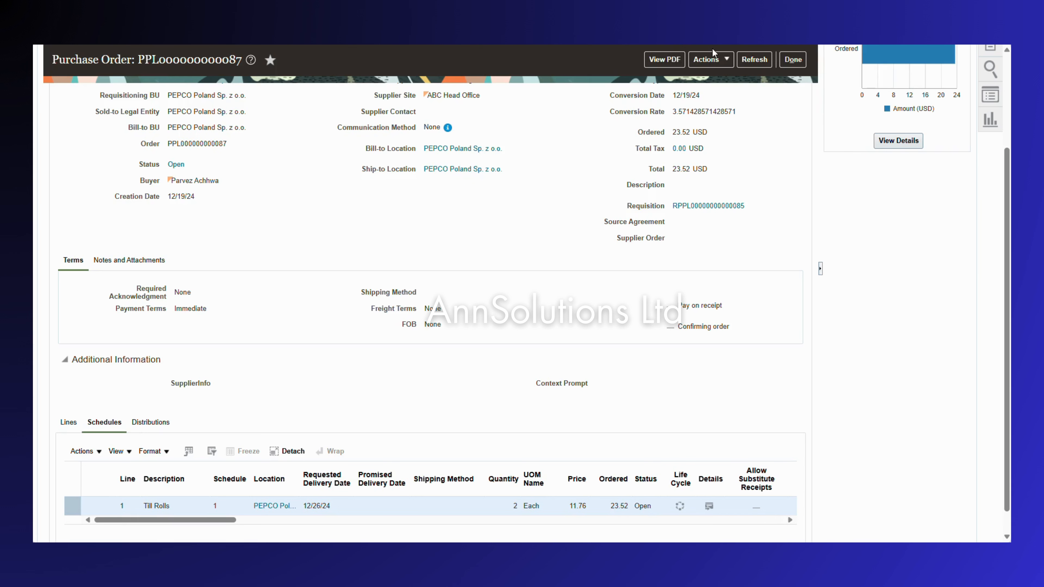
click(714, 59)
click(712, 79)
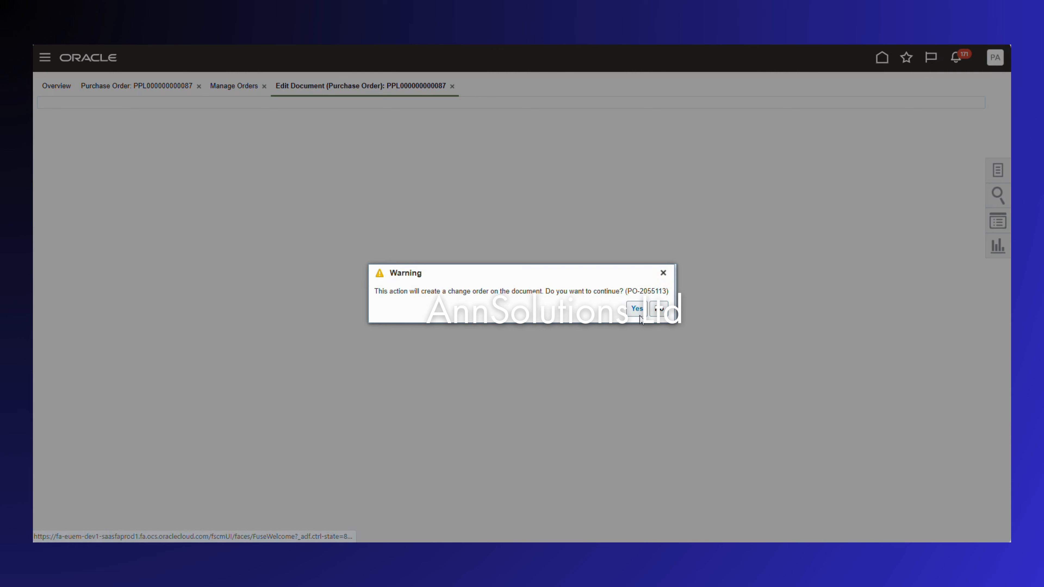
click(636, 308)
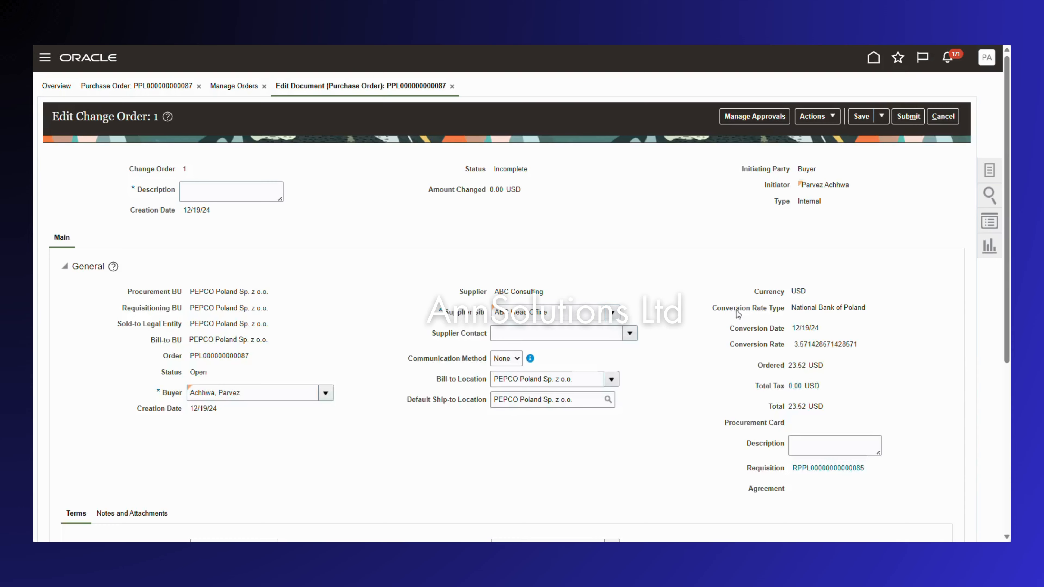
Set the Till Rolls schedule's requested and promised delivery dates to 12/19/24 and try to save the change order.
scroll(466, 398, down, 6)
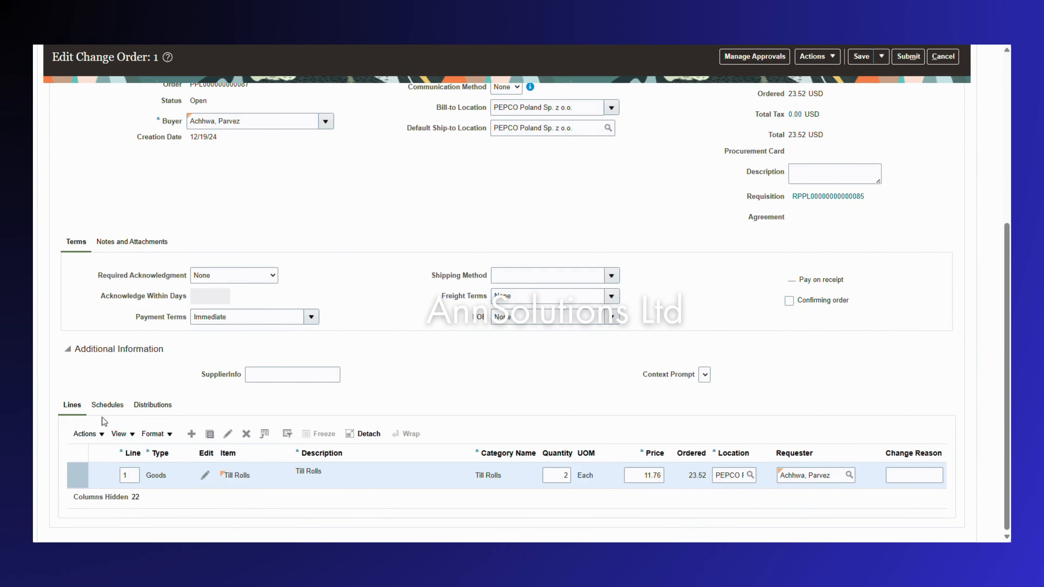
click(108, 406)
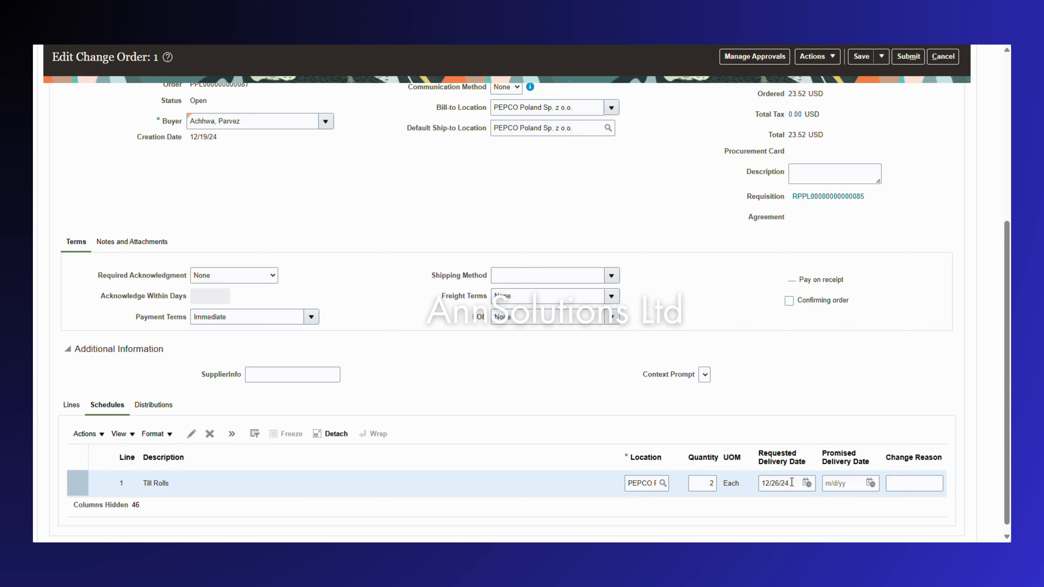
click(792, 482)
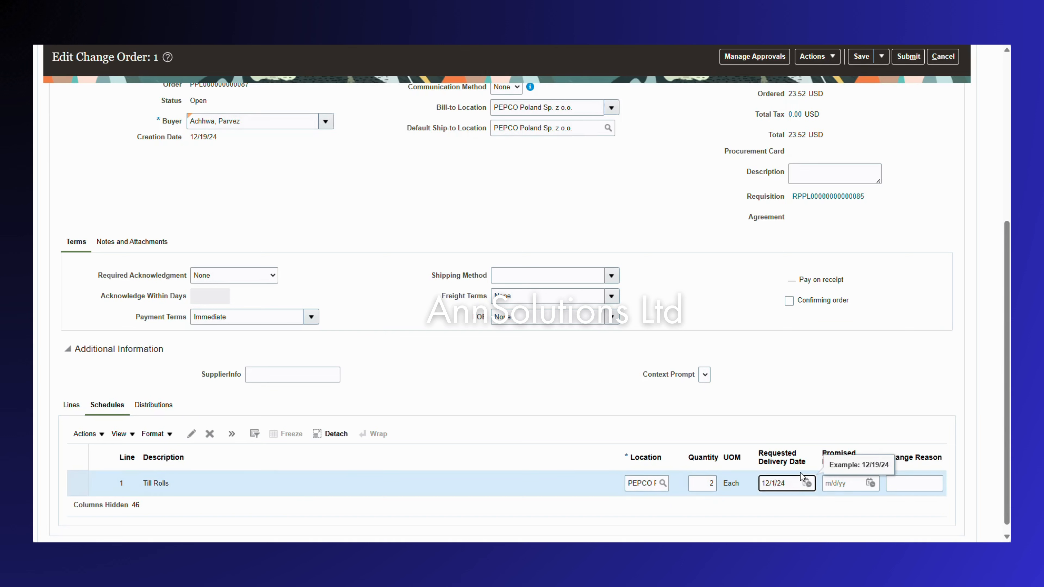
key(Tab)
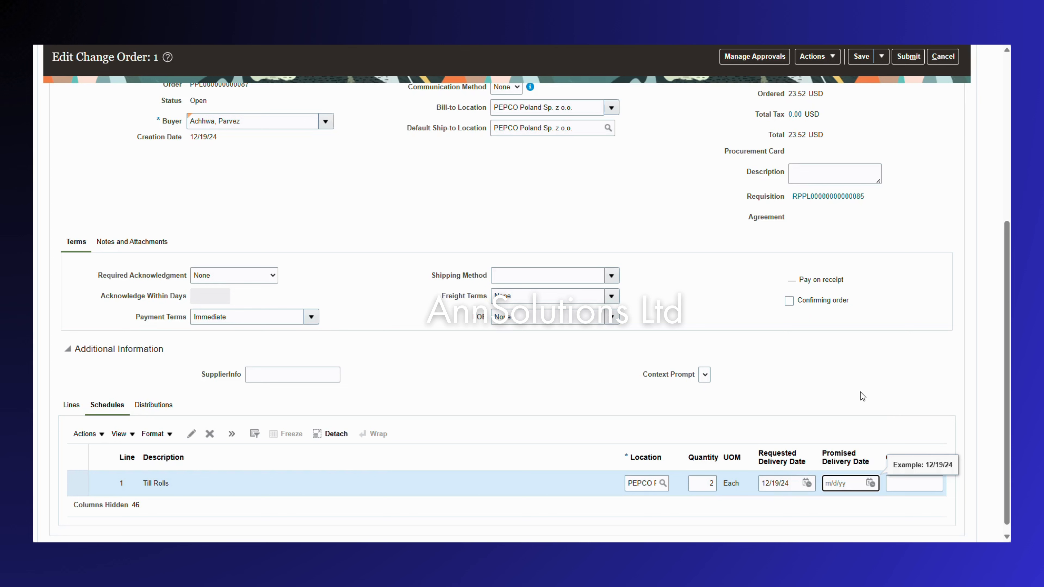
text(12/19/24)
key(Tab)
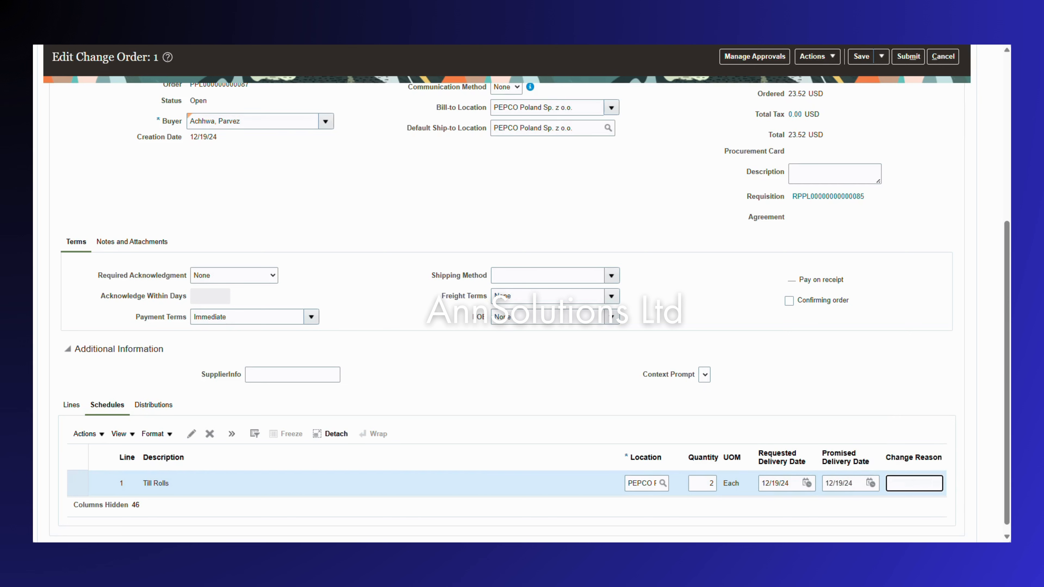
click(862, 59)
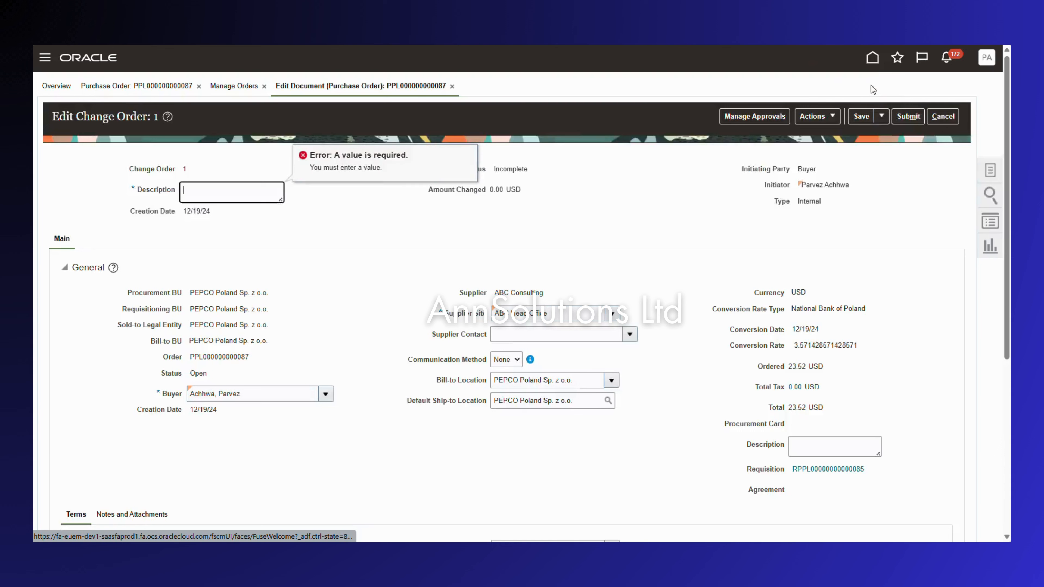
Enter "Changed the requested delivery date" as the change order's description and submit it for approval.
click(909, 119)
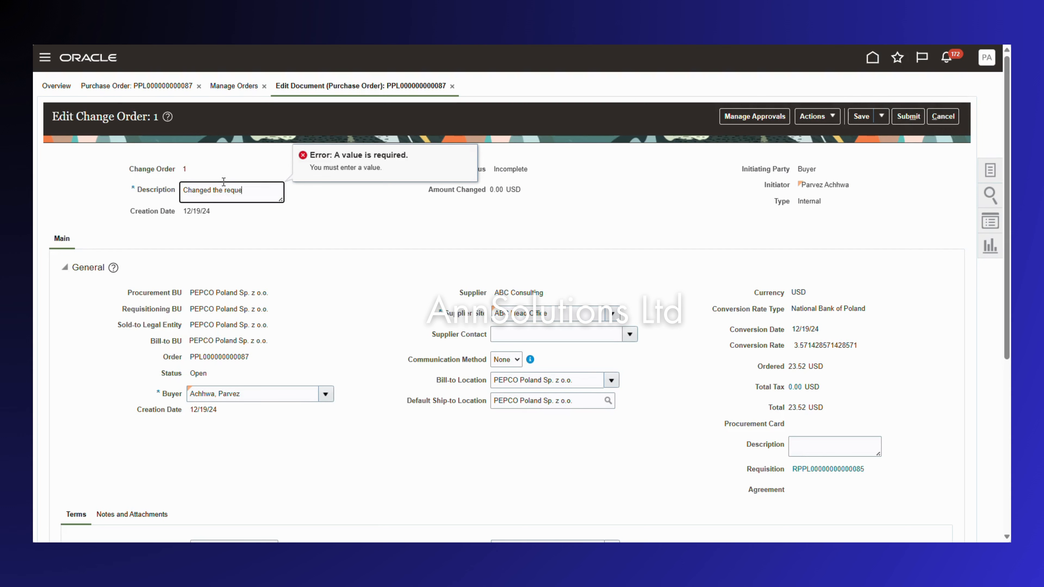
text(ted delivery date)
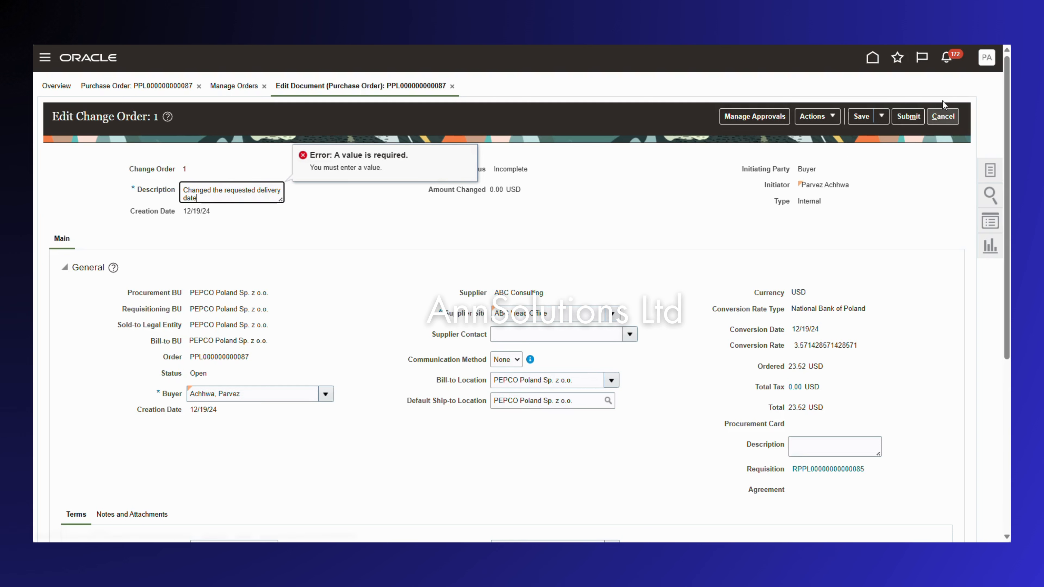
click(909, 116)
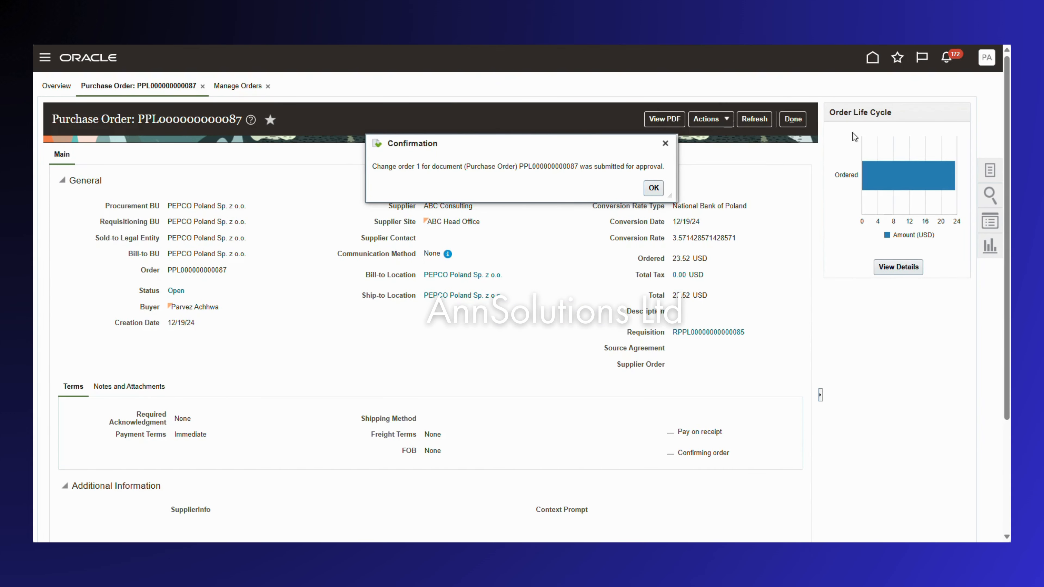
click(652, 190)
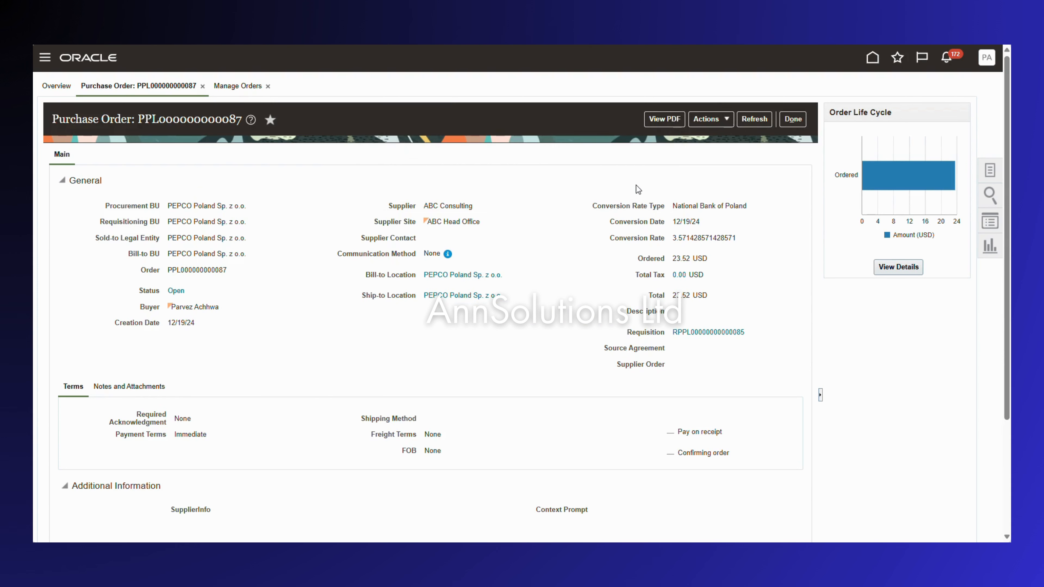
Return to the order list, rerun the search and open the change order of the Till Rolls purchase order.
click(790, 119)
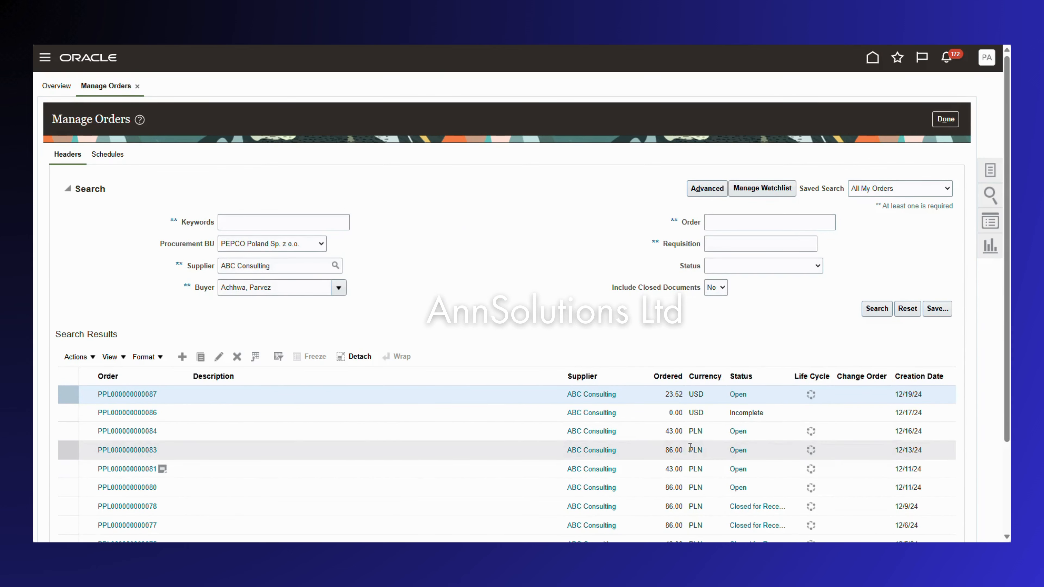
click(877, 309)
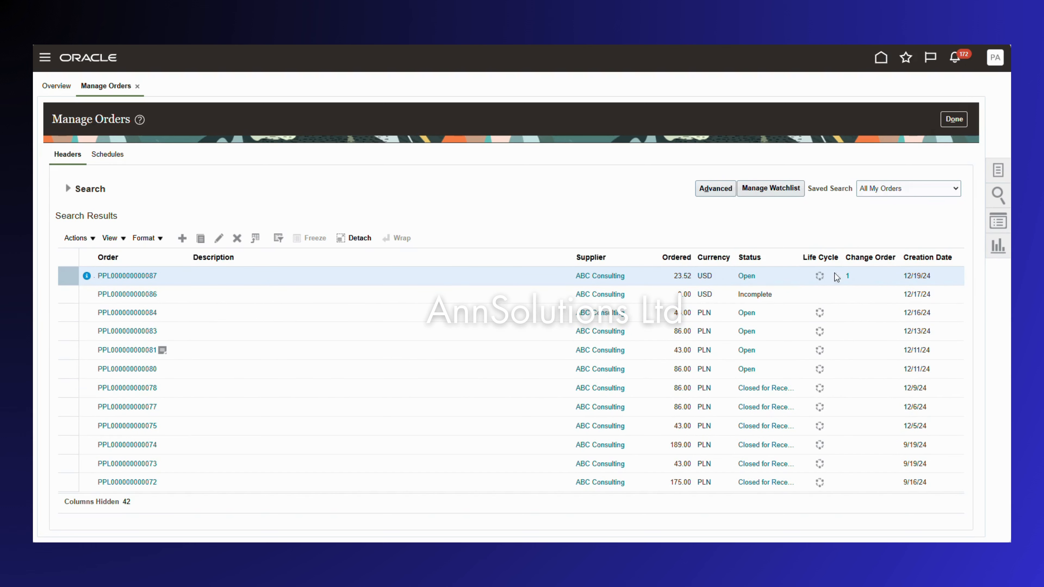
click(848, 280)
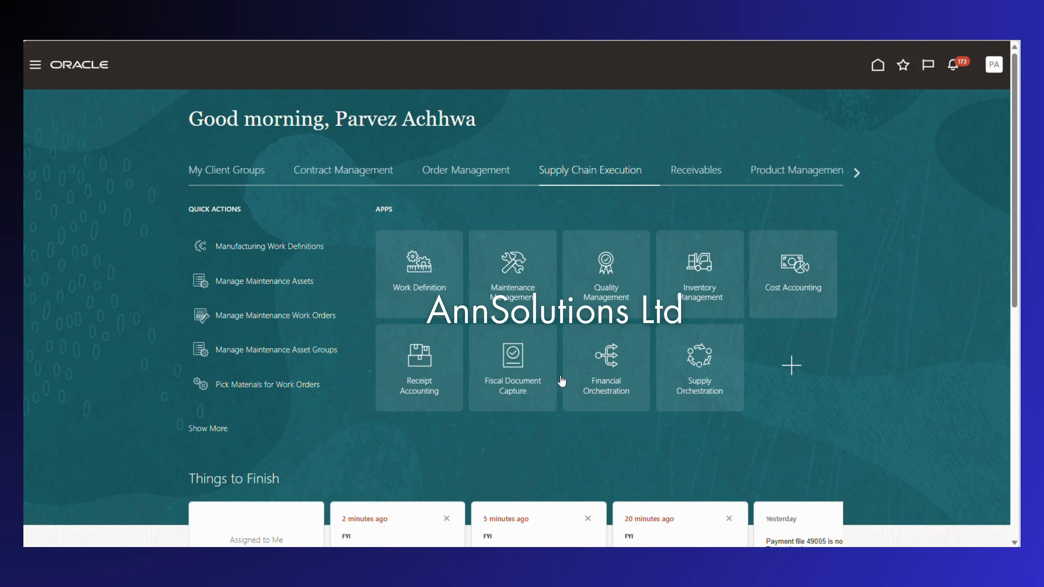
Open the My Receipts work area from the Procurement apps on the home page.
click(862, 175)
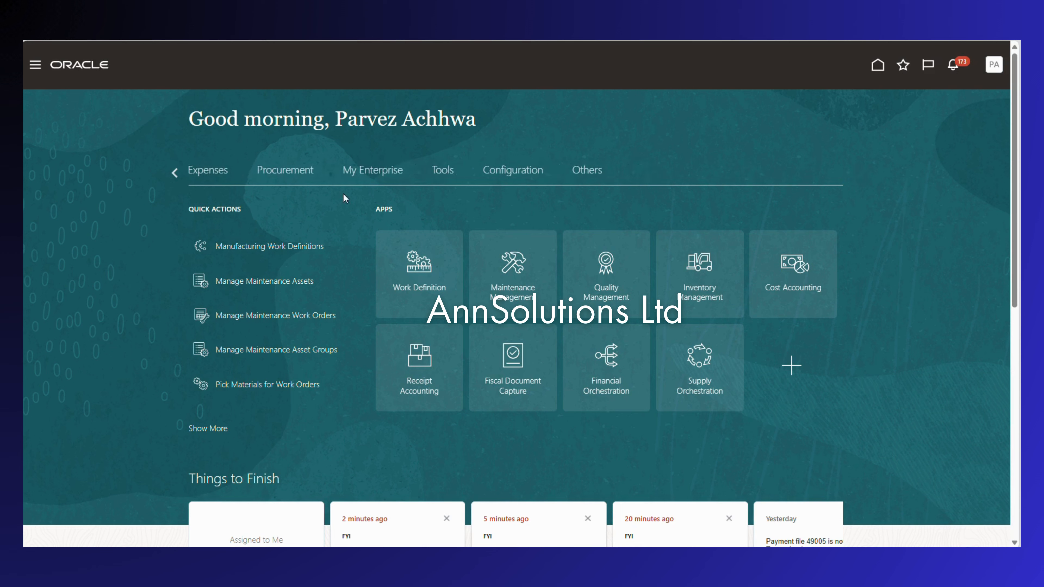
click(290, 170)
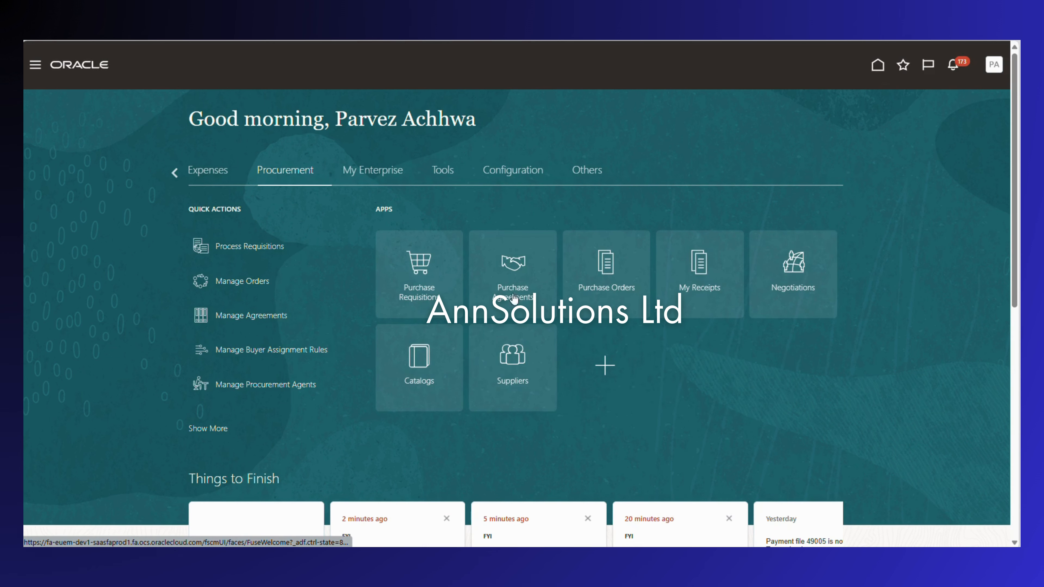
click(713, 268)
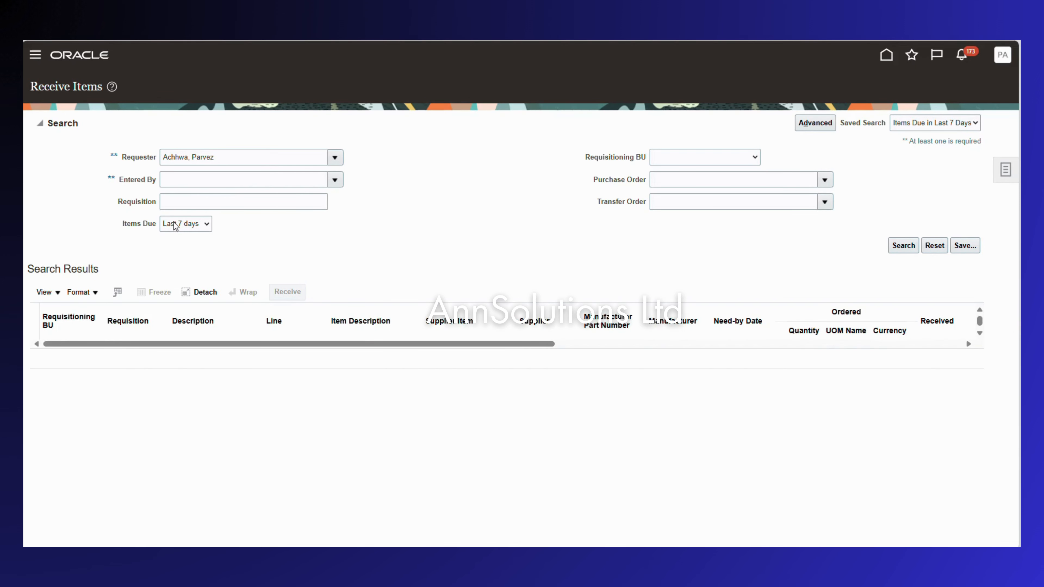
Search for items due in the next 7 days on ABC Consulting's Till Rolls purchase order, looking the order up by supplier.
click(189, 226)
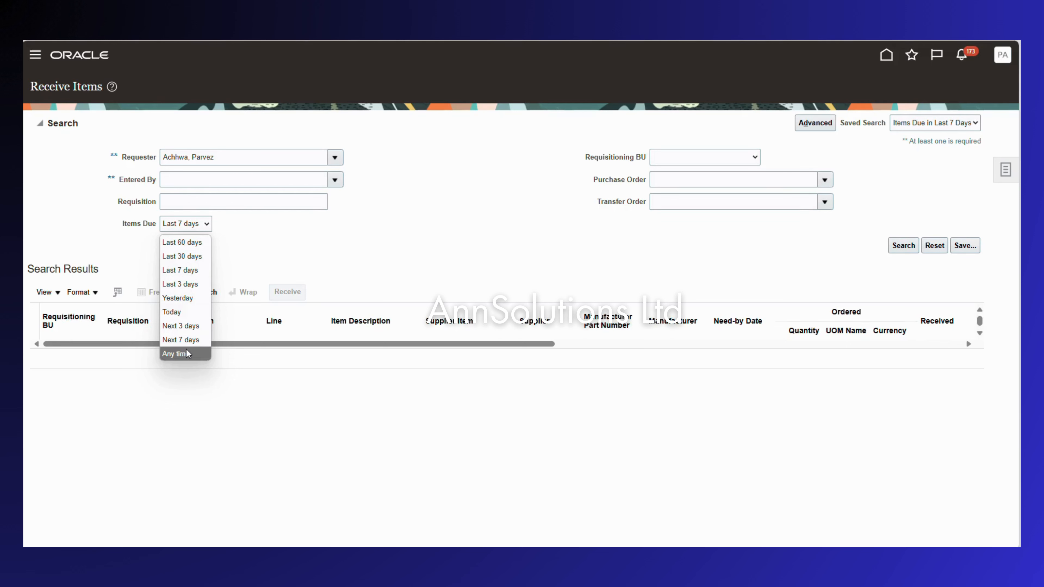
click(188, 339)
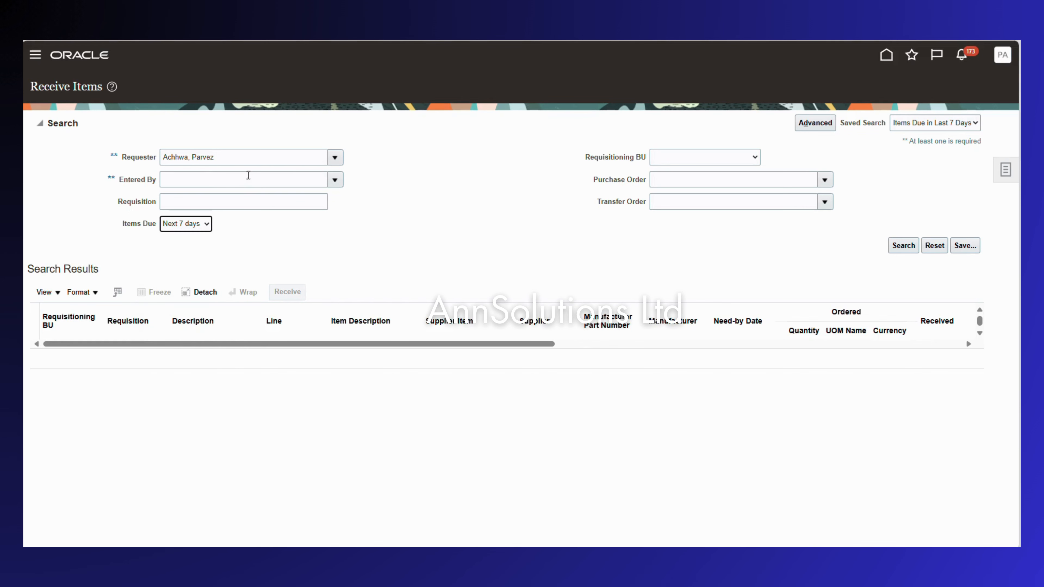
click(684, 181)
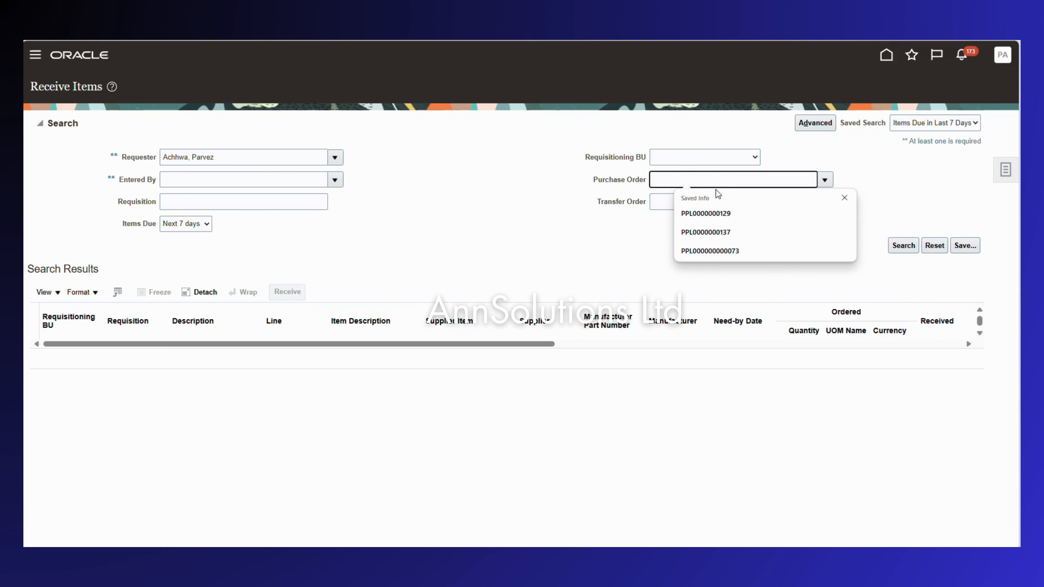
click(824, 180)
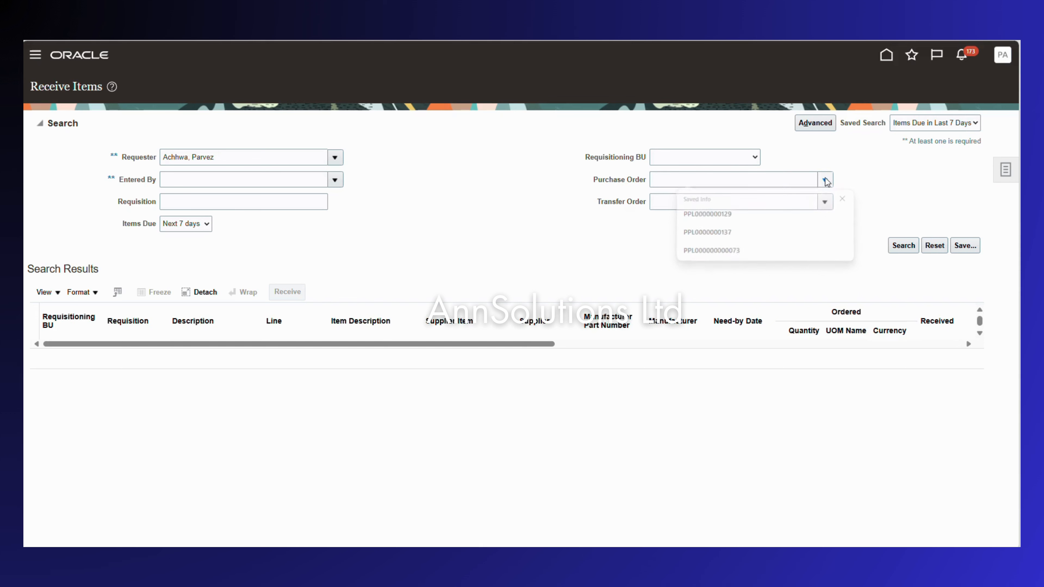
click(673, 215)
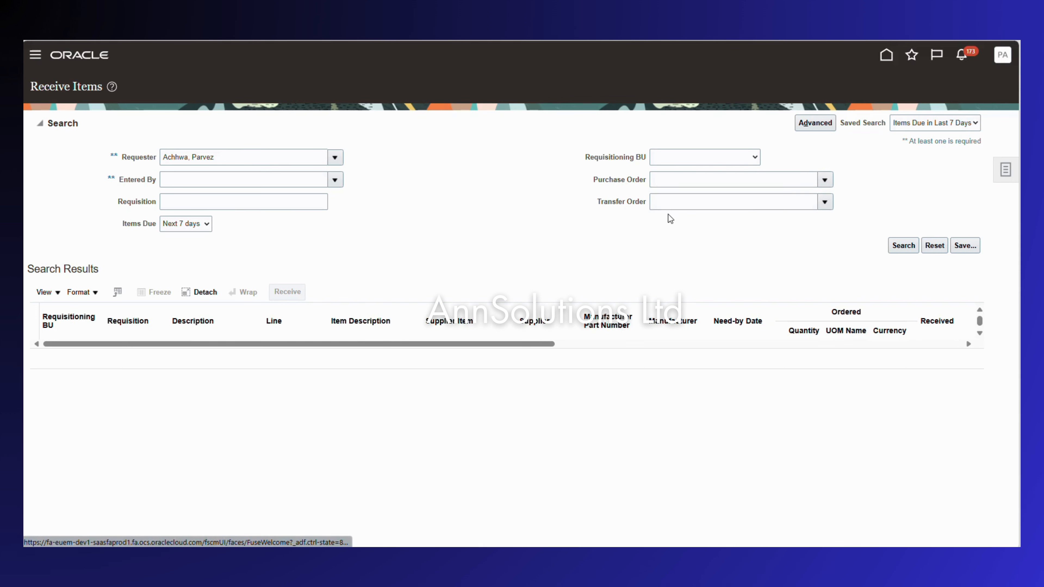
click(460, 277)
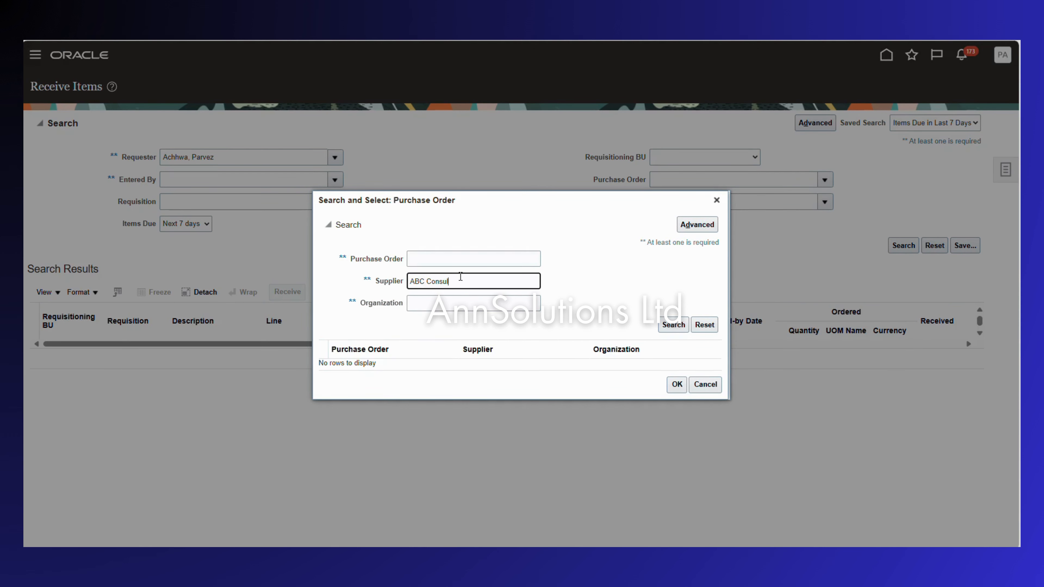
text(ABC Consulting)
key(Return)
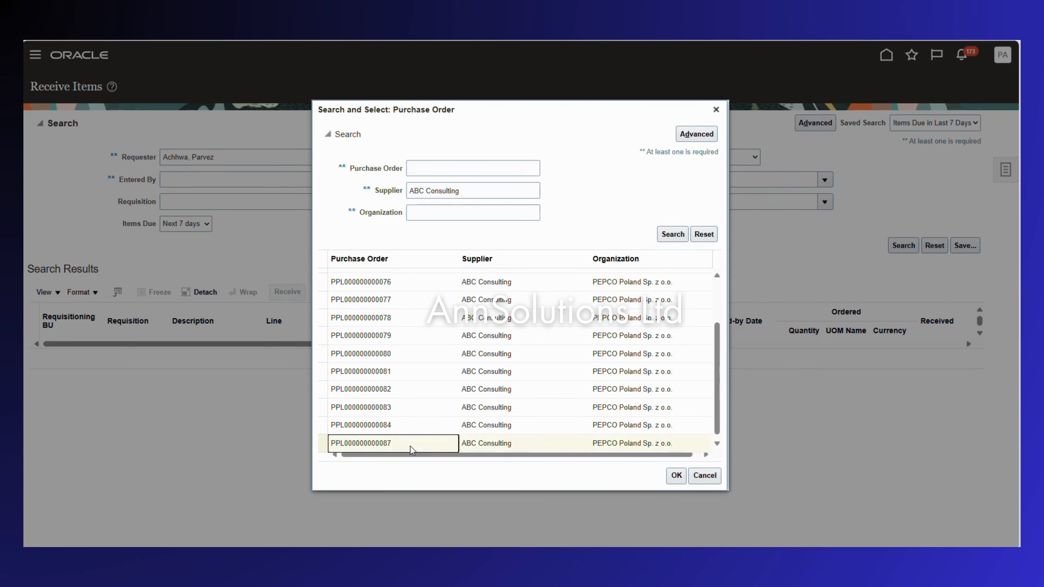
click(410, 444)
click(676, 476)
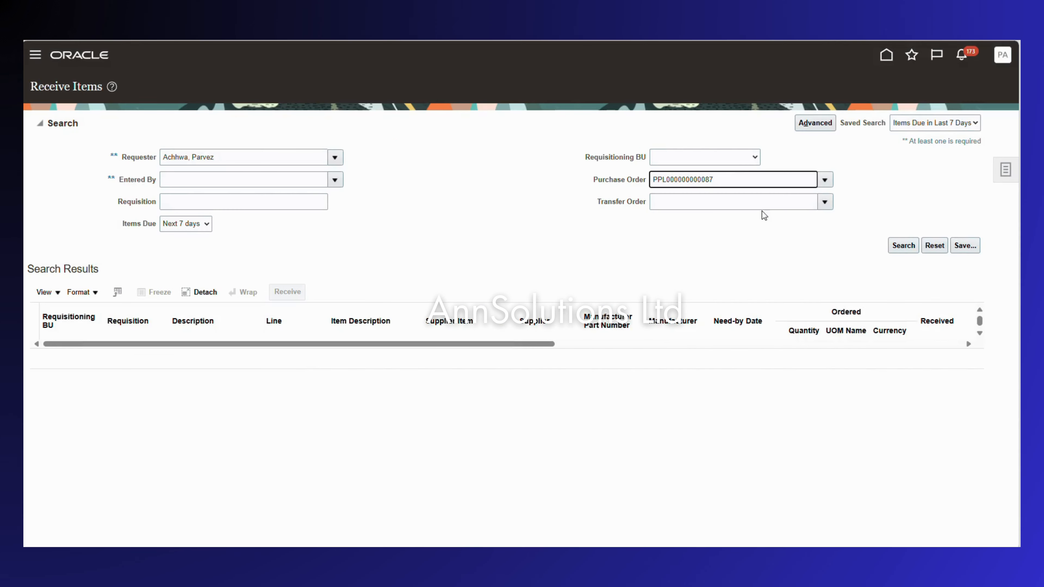
click(901, 245)
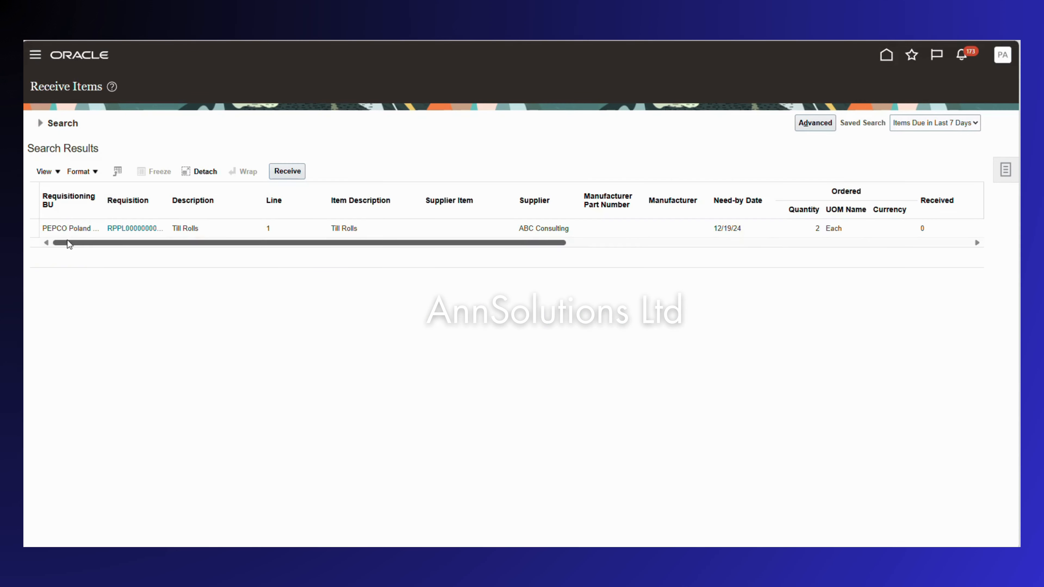
Receive the Till Rolls line at the proposed quantity, leave the waybill and packing slip blank, and submit the receipt.
click(38, 228)
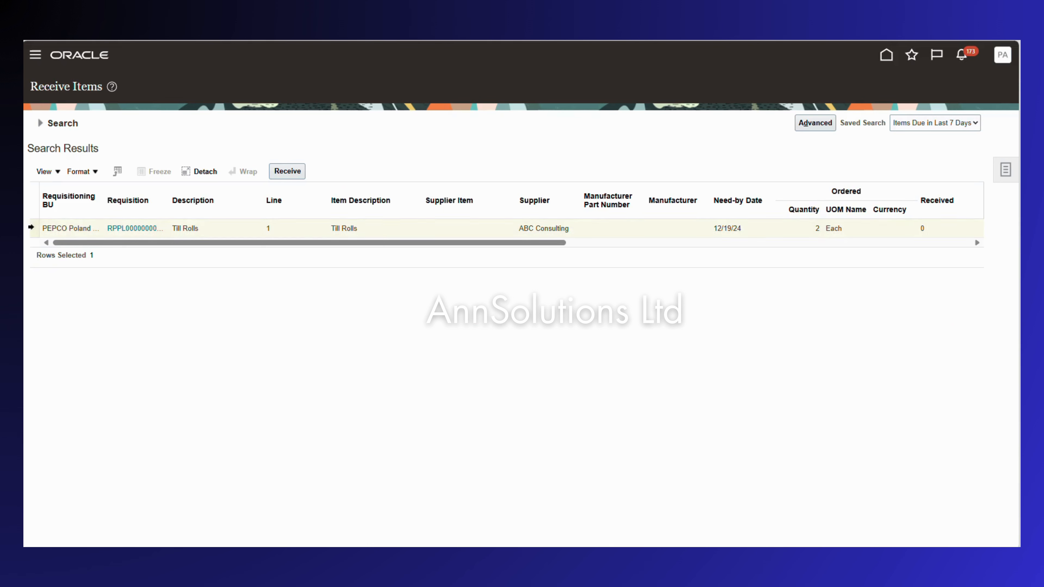
click(293, 171)
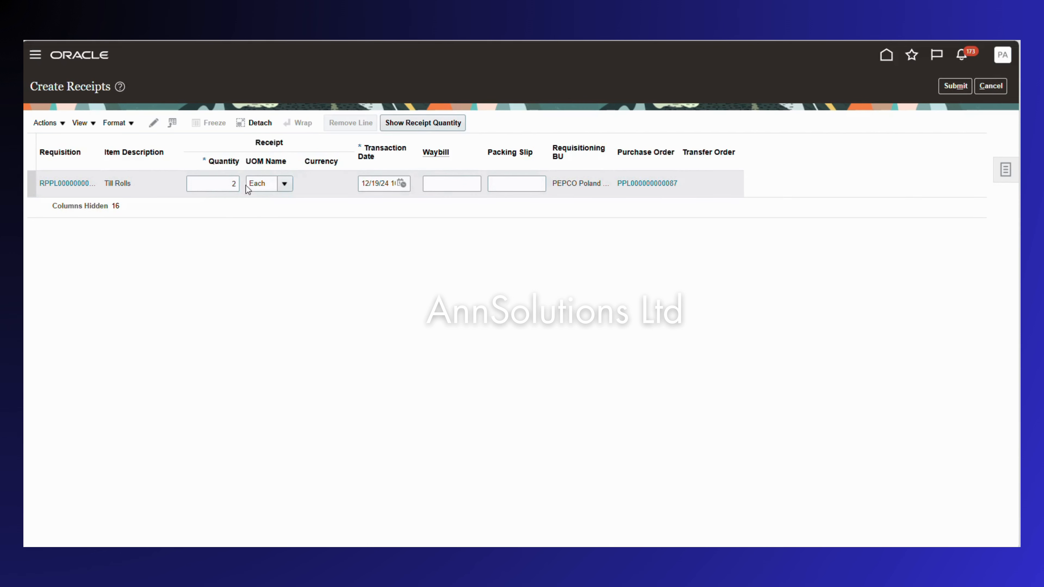
click(443, 183)
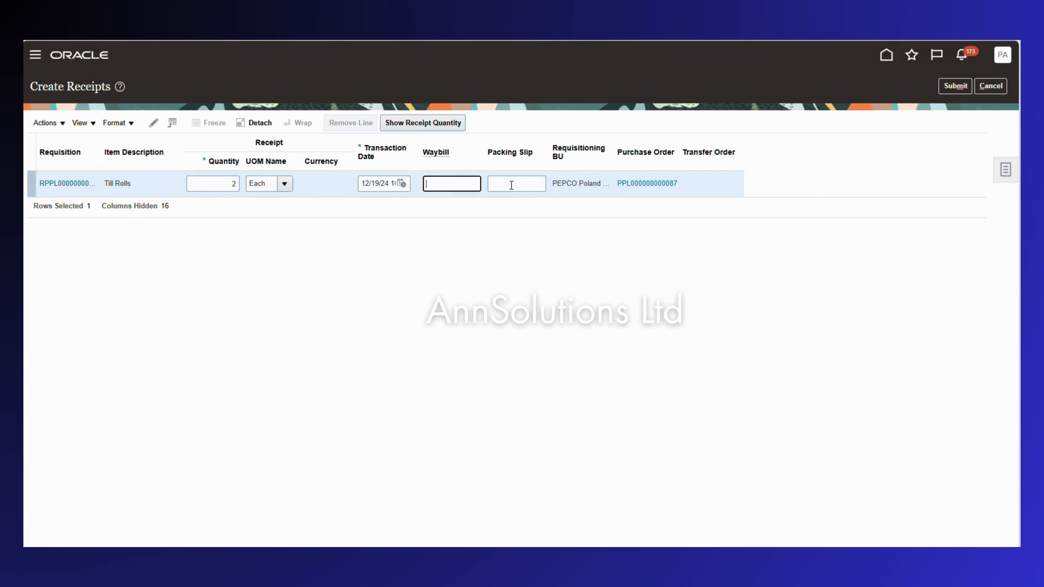
click(511, 185)
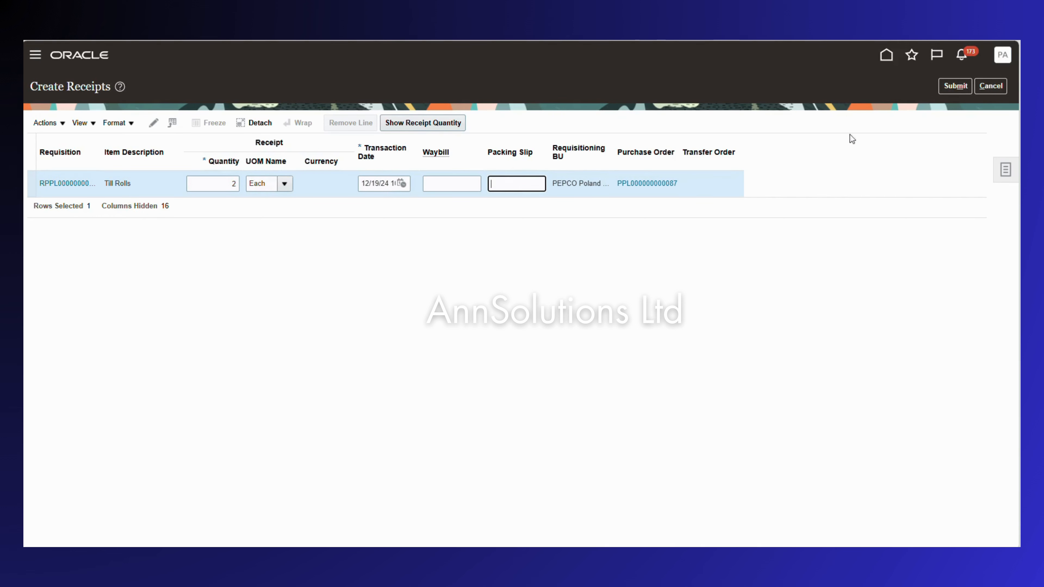
click(953, 86)
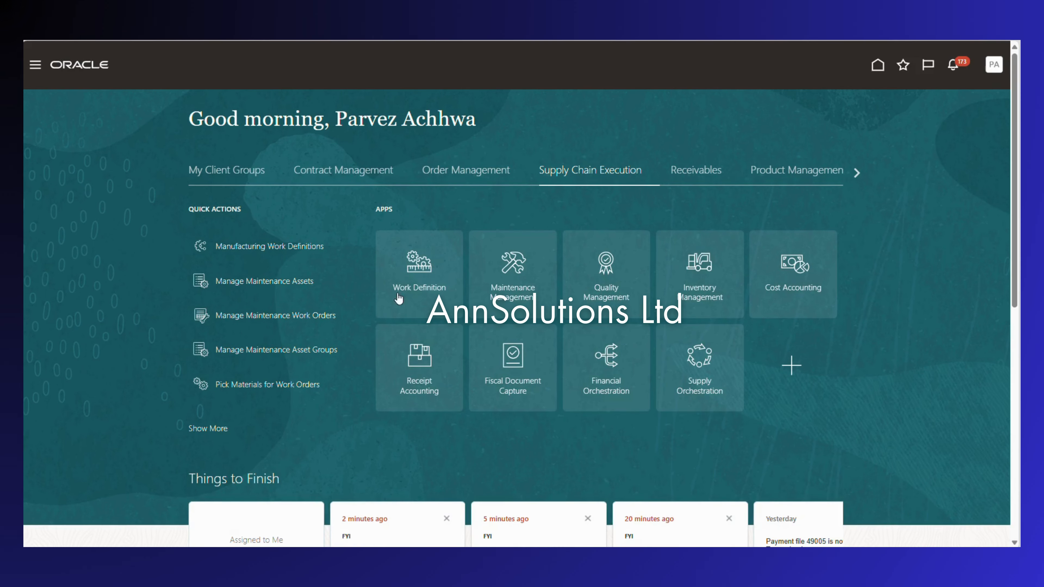
Go to the Payables invoices work area and start creating a new invoice.
click(860, 172)
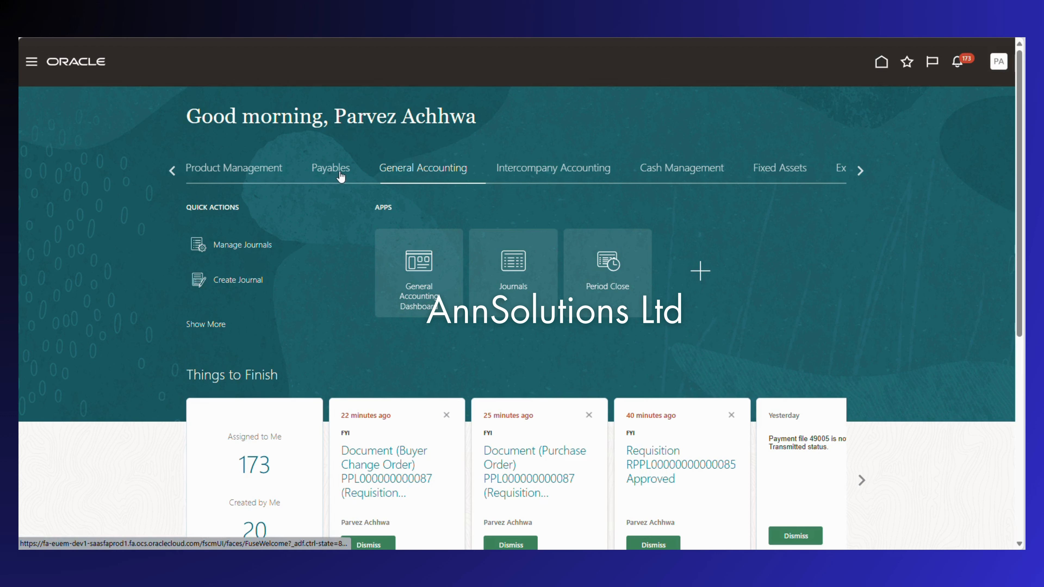
click(333, 173)
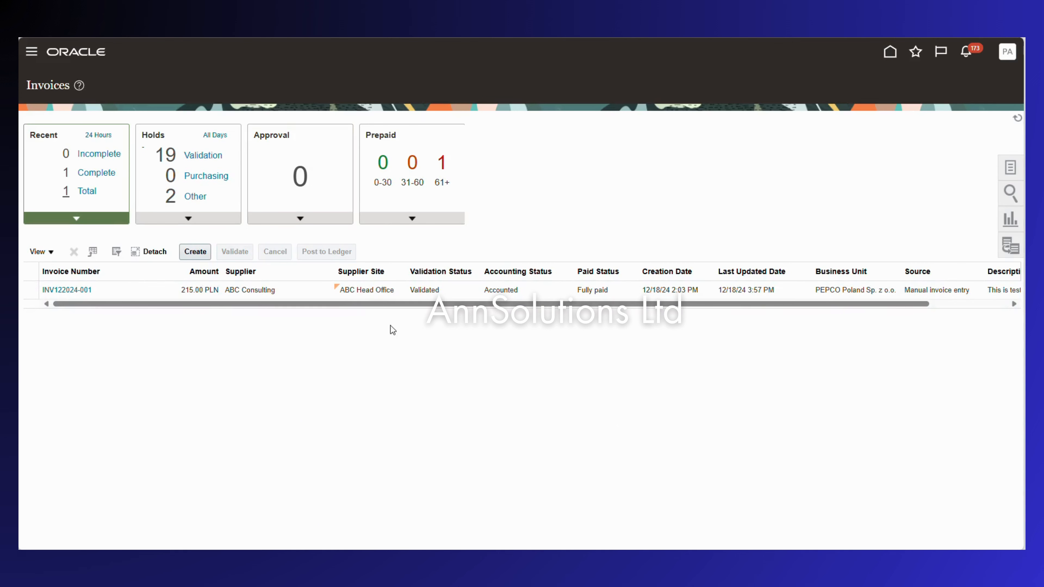
click(1010, 167)
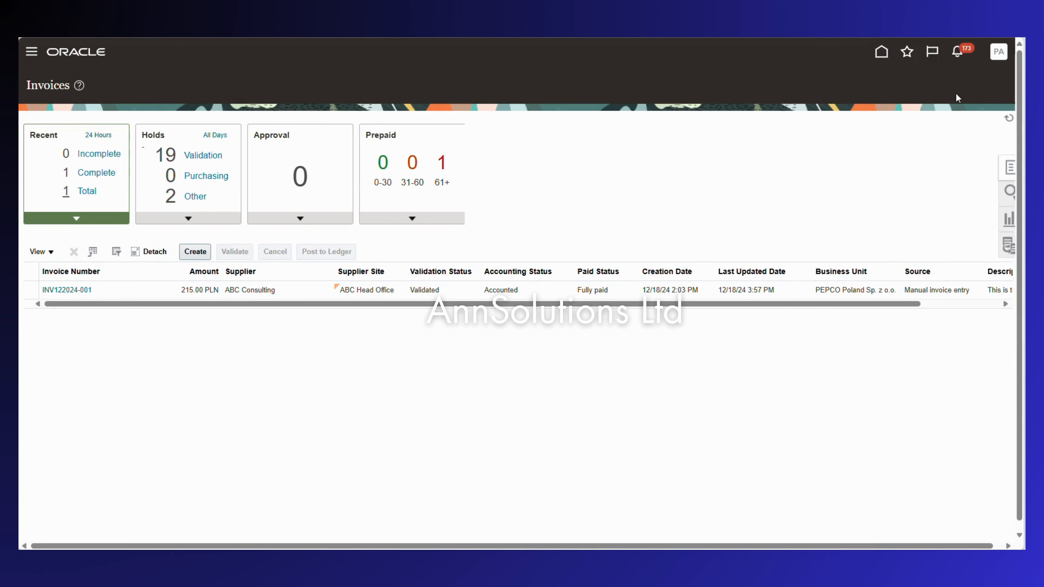
click(925, 90)
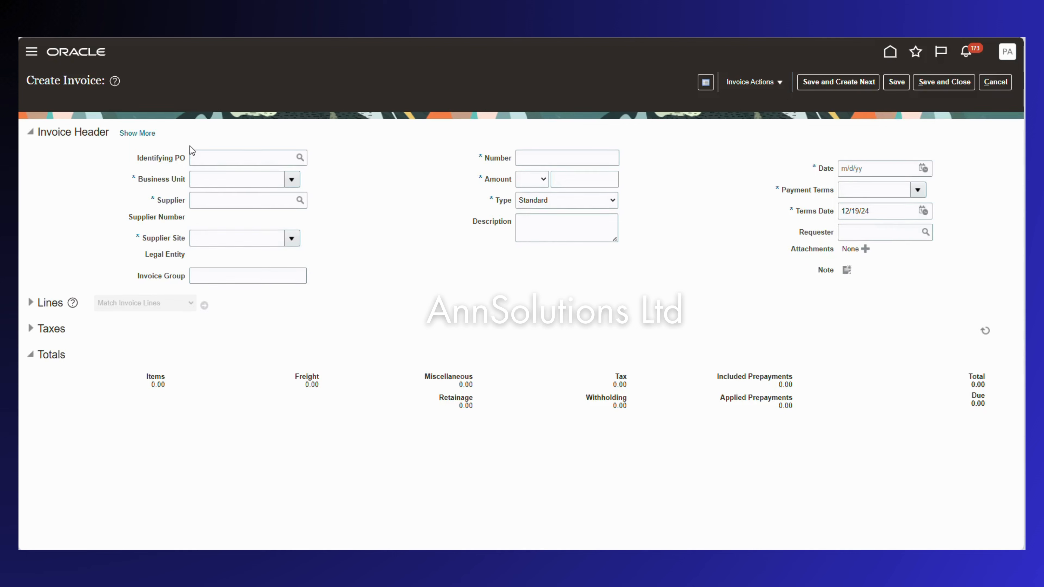
Look up purchase orders by supplier ABC Consulting and select the Till Rolls order as the invoice's identifying PO.
click(300, 158)
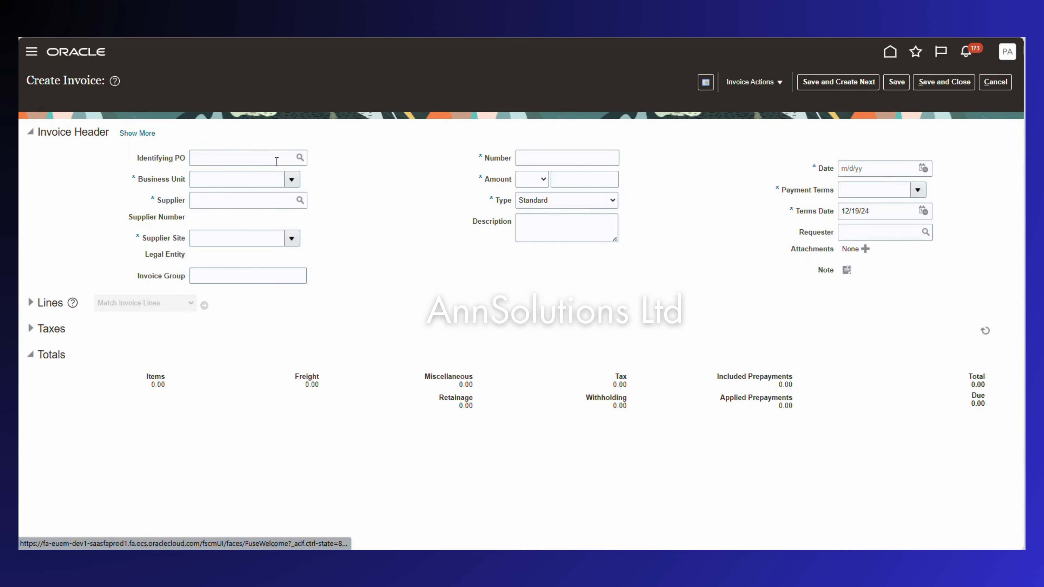
click(287, 279)
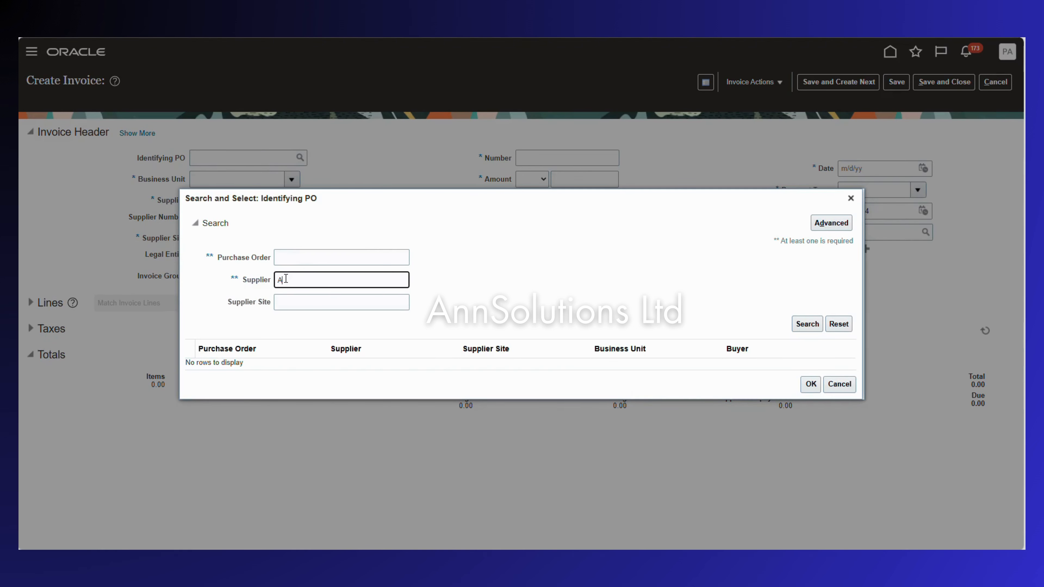
text(ABC Consultin)
key(Return)
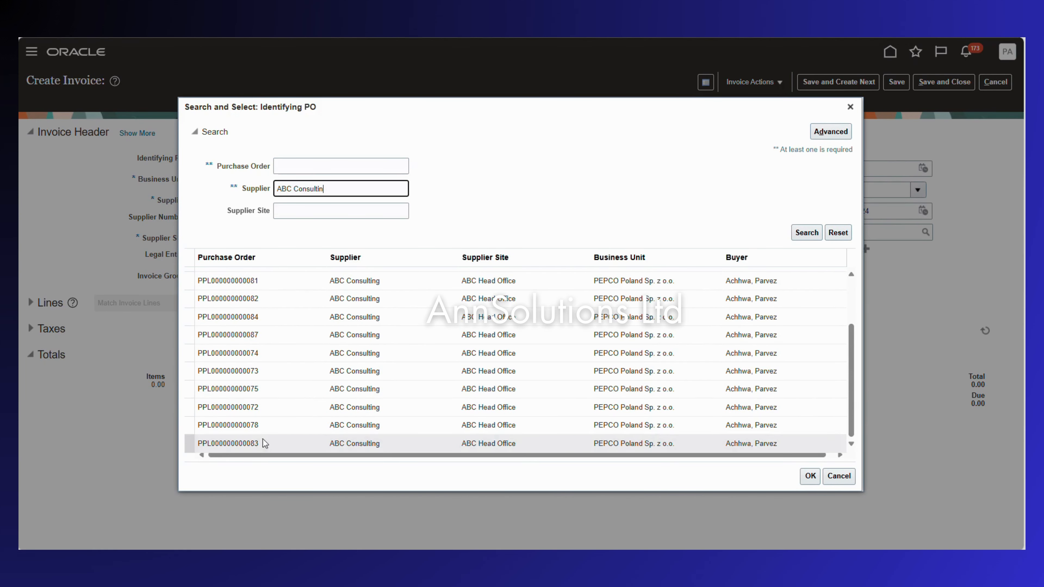
scroll(265, 411, up, 3)
click(273, 390)
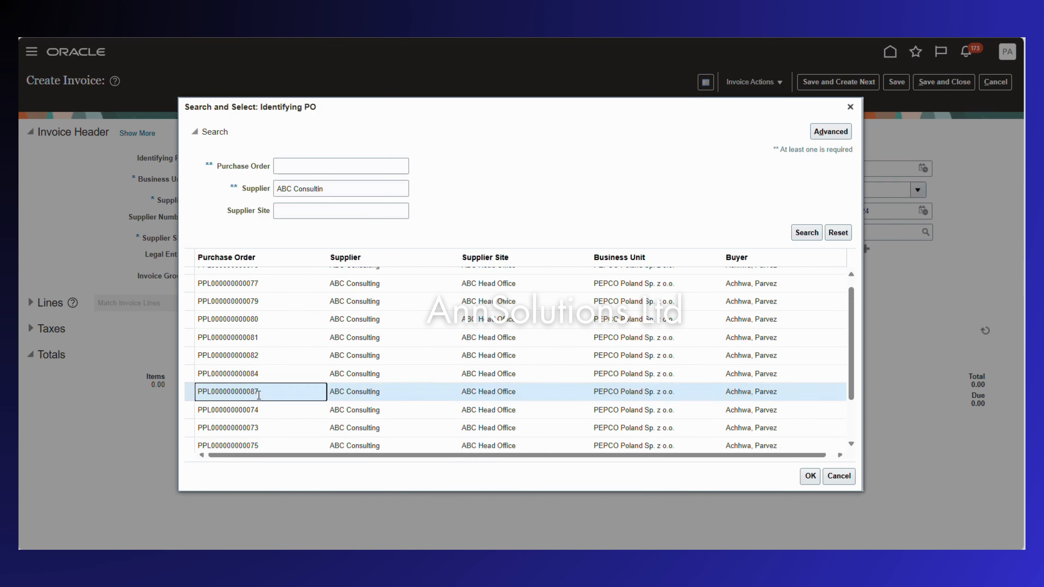
click(802, 479)
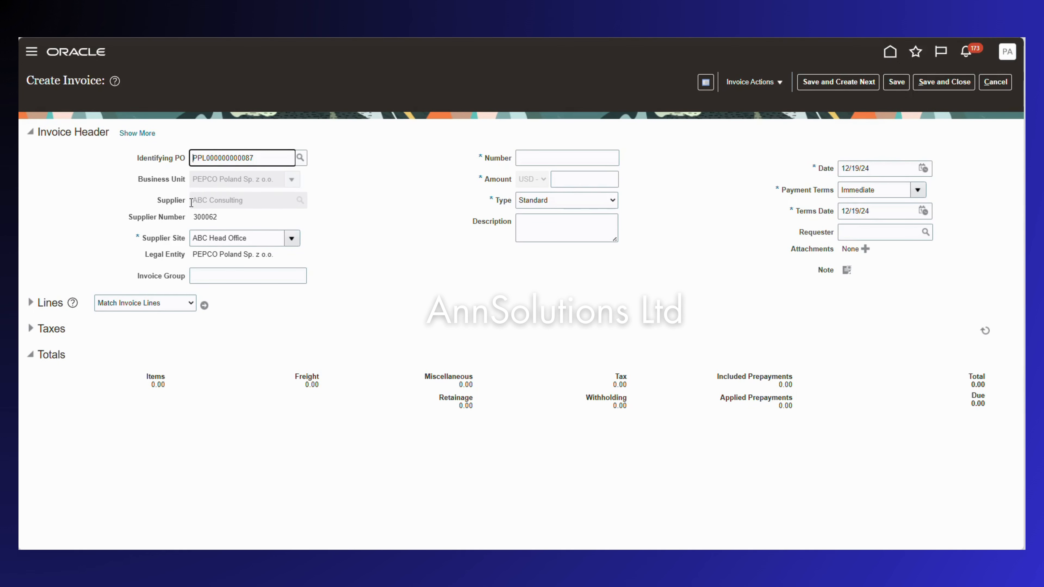
Expand the invoice header to show more fields and set the payment currency to PLN - Zloty.
click(139, 133)
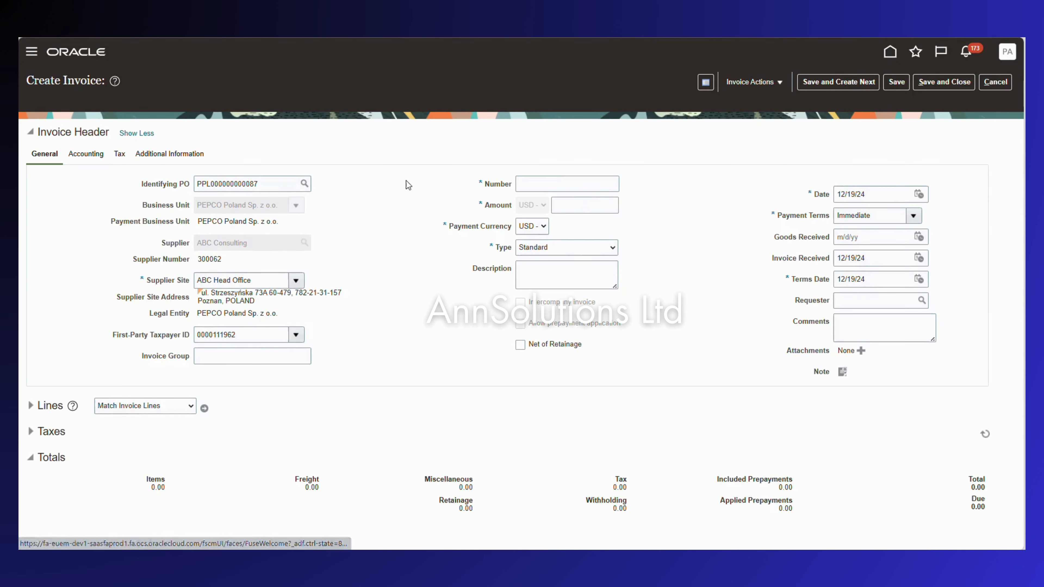
click(543, 227)
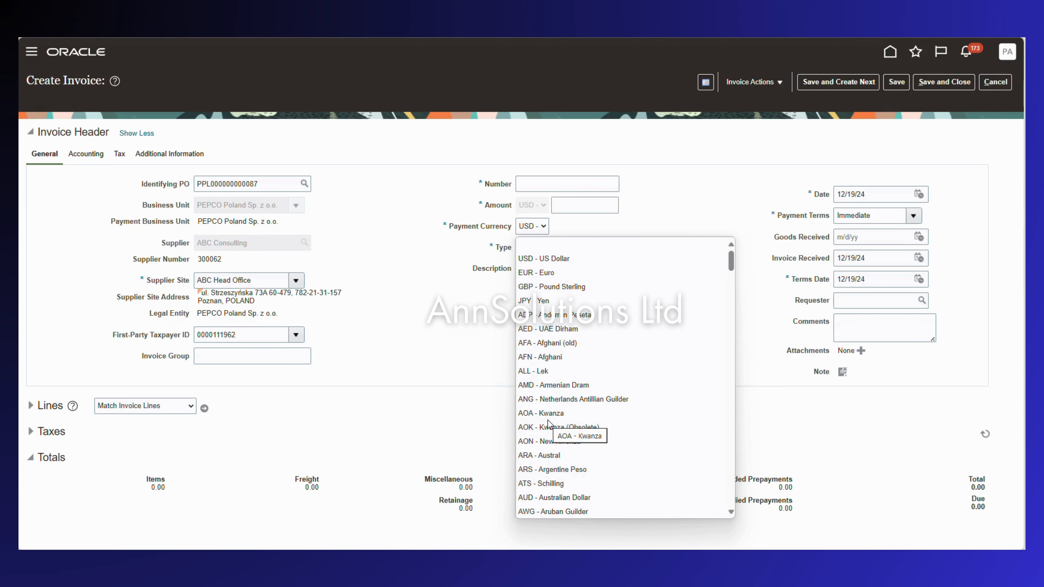
key(p)
key(p)
key(p)
key(p)
key(p)
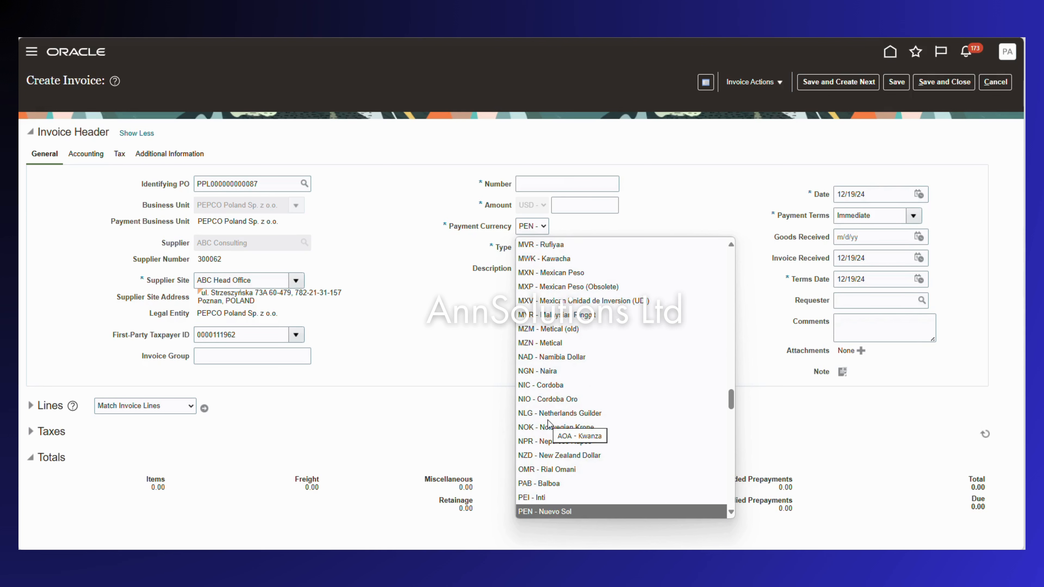
key(p)
key(p)
key(p)
key(p)
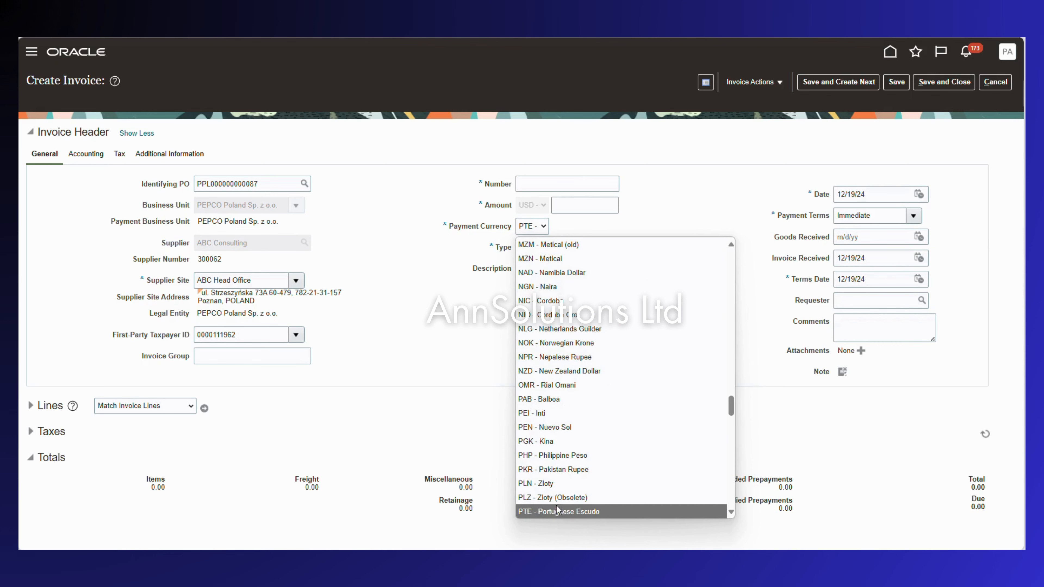
click(565, 485)
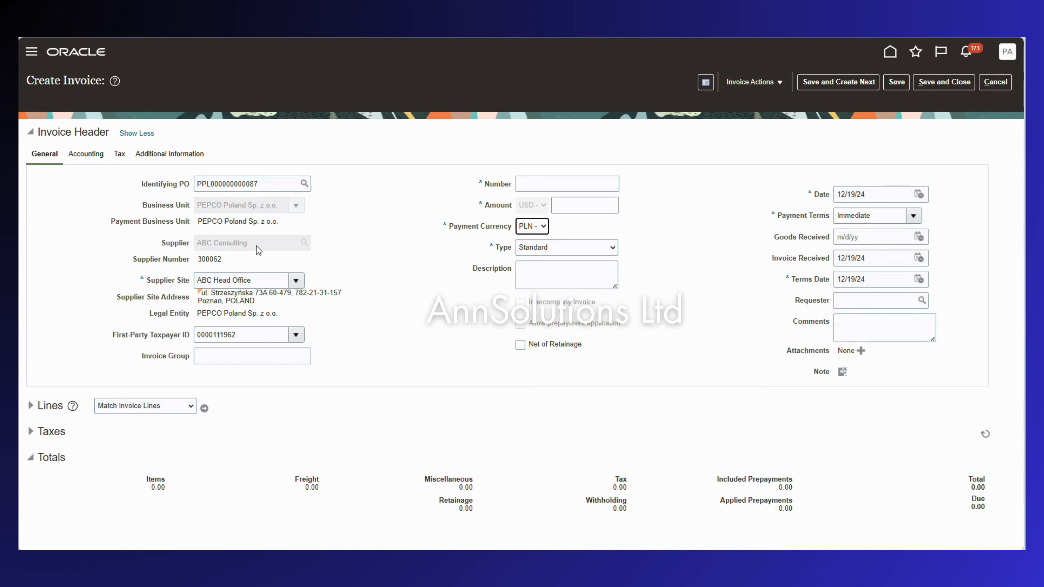
Enter INV122024-002 as the invoice number and 84.00 as the invoice amount.
click(544, 182)
text(INV122024/)
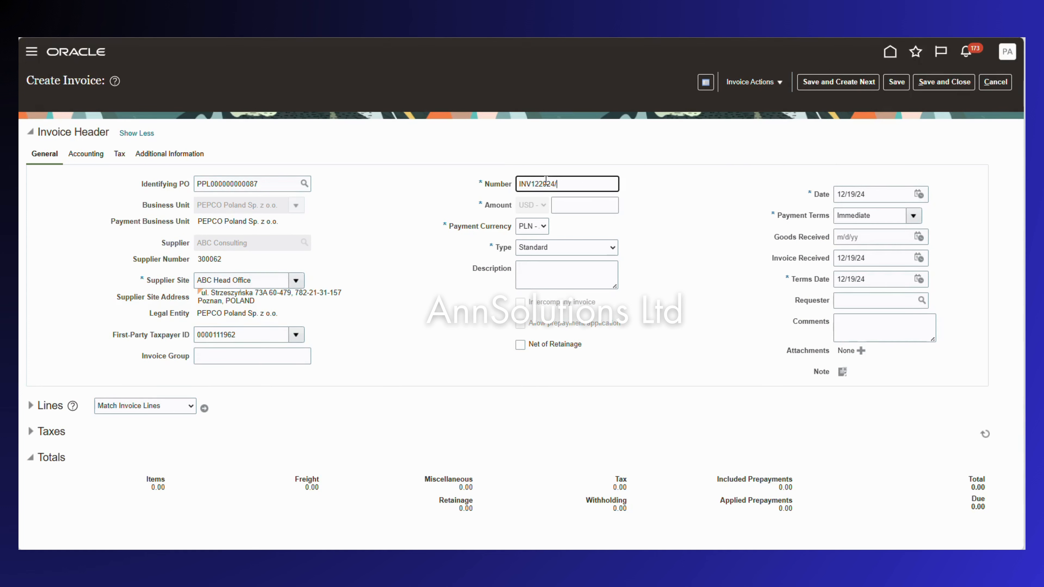
key(BackSpace)
text(-002)
key(Tab)
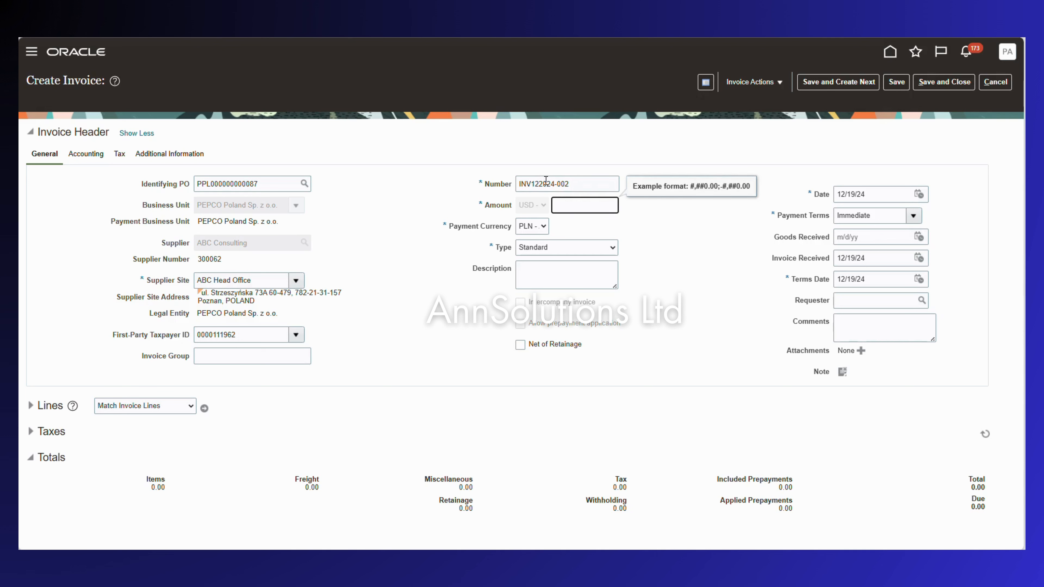
text(82)
key(BackSpace)
text(4)
key(Tab)
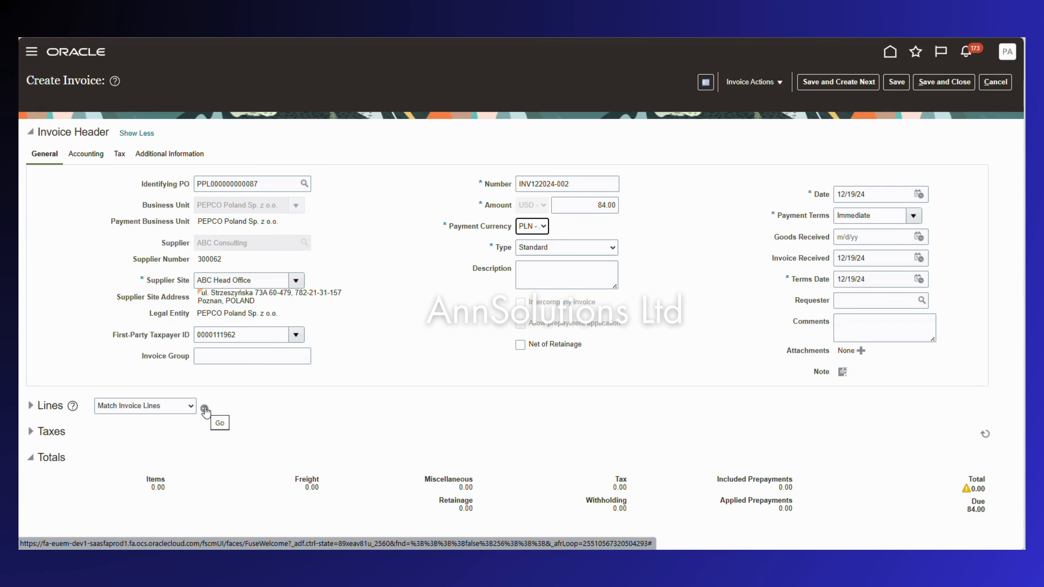
Set the invoice date to 12/20/24 and the invoice received date to 12/20/2024.
click(836, 196)
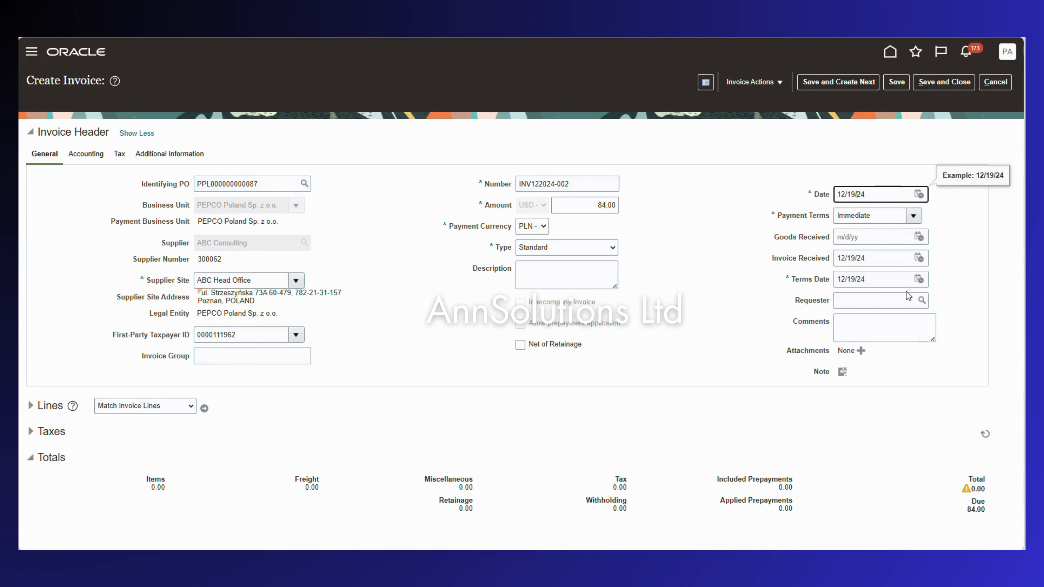
key(BackSpace)
key(BackSpace)
text(20)
key(Tab)
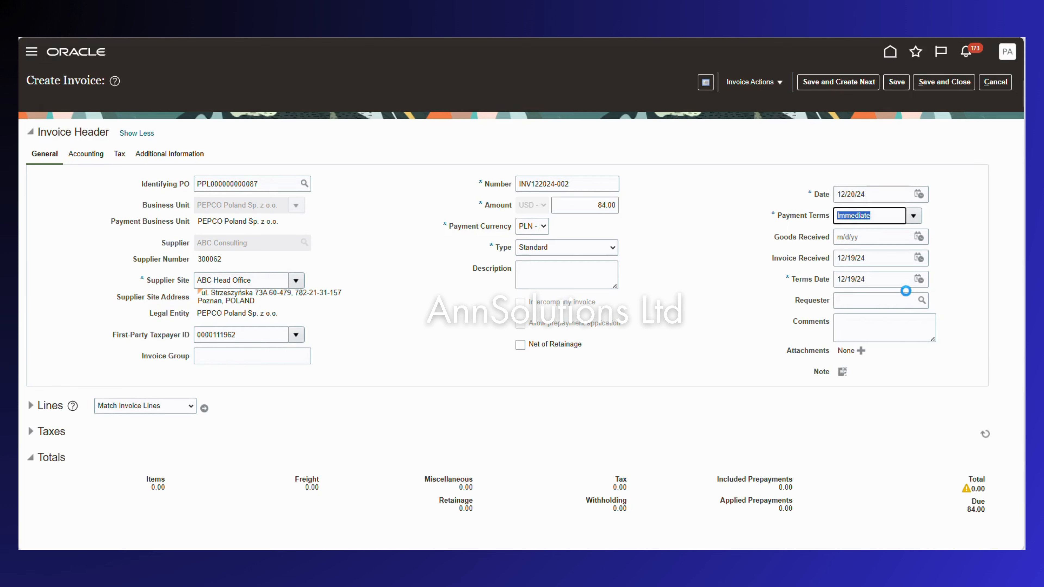
click(874, 260)
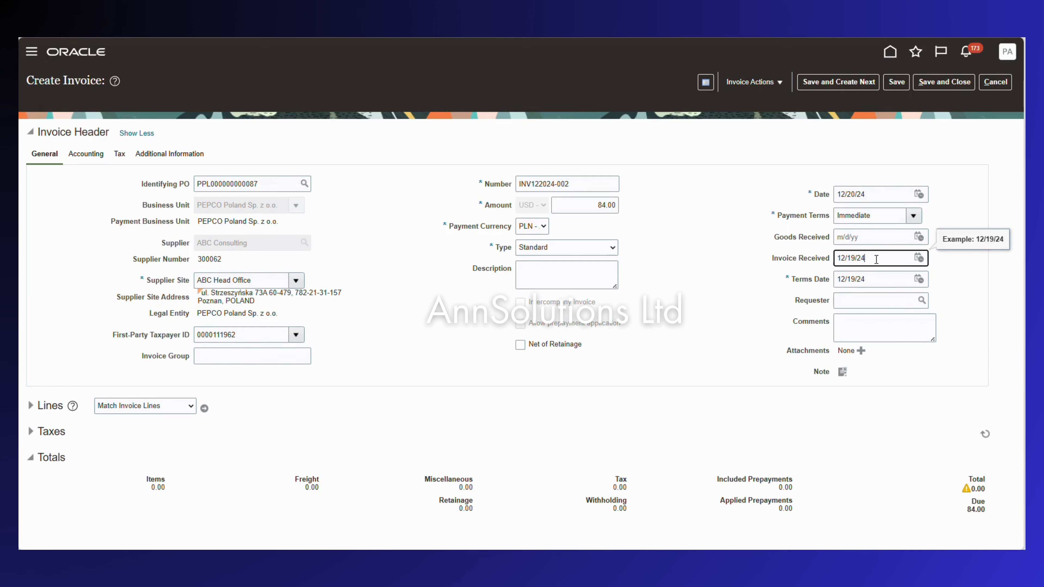
key(BackSpace)
key(BackSpace)
text(20)
key(Tab)
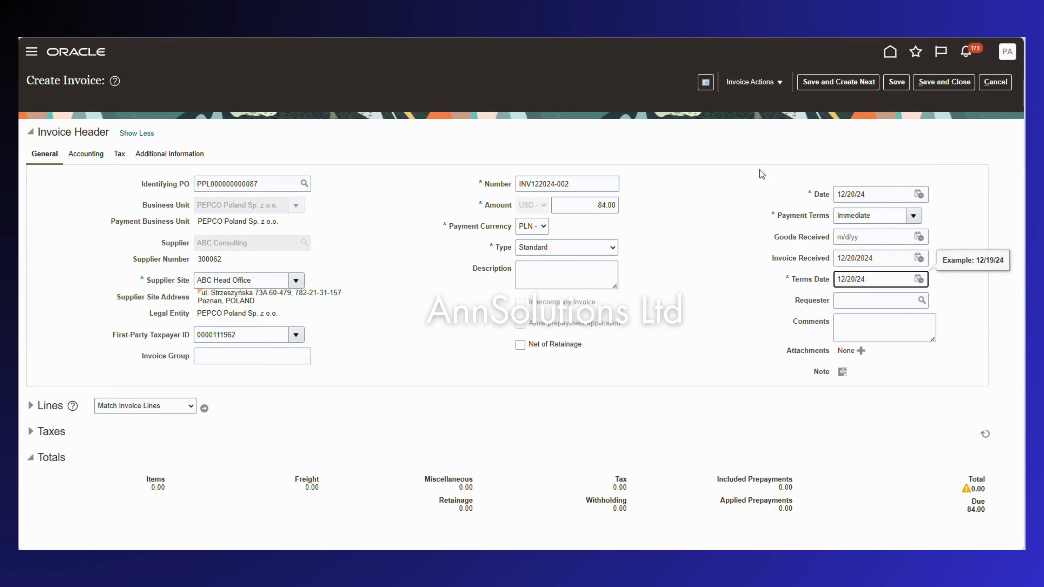
Change the invoice received date to 12/19/2024.
click(205, 407)
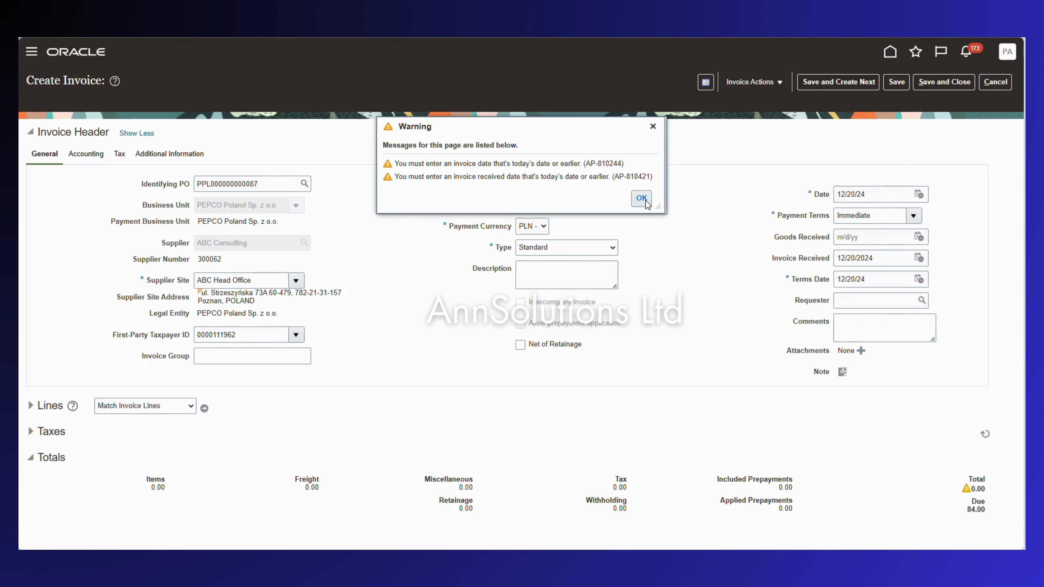
click(871, 260)
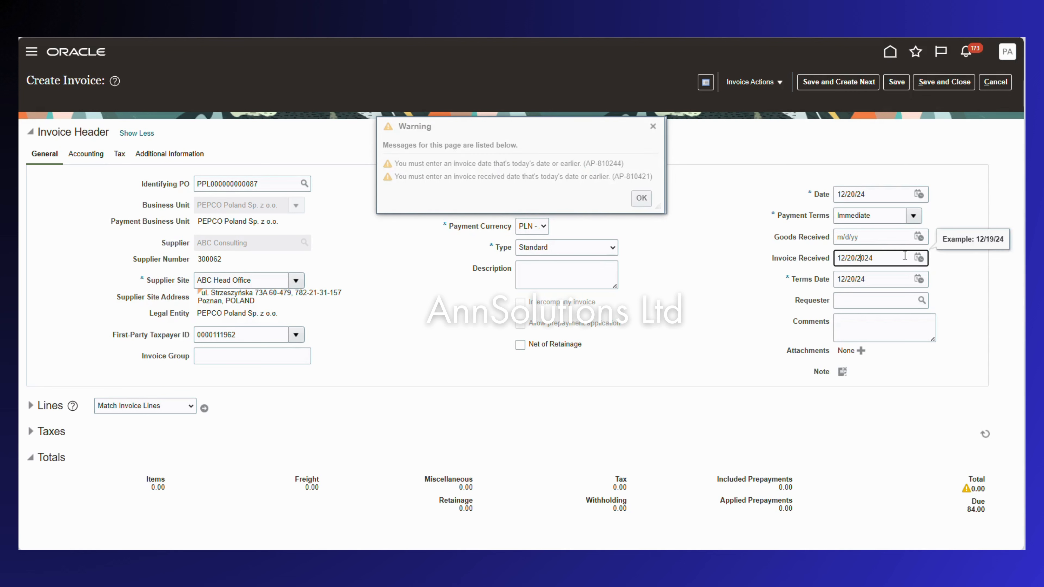
key(BackSpace)
key(Delete)
text(19)
key(Tab)
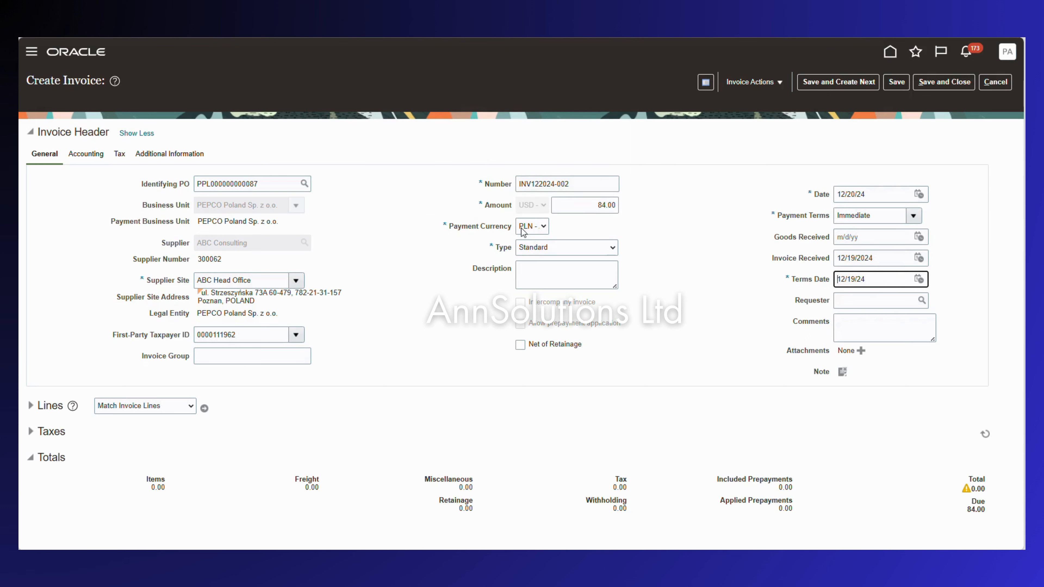
Match the invoice to the Till Rolls receipt line with quantity 2 at unit price 11.76 and apply the match.
click(204, 408)
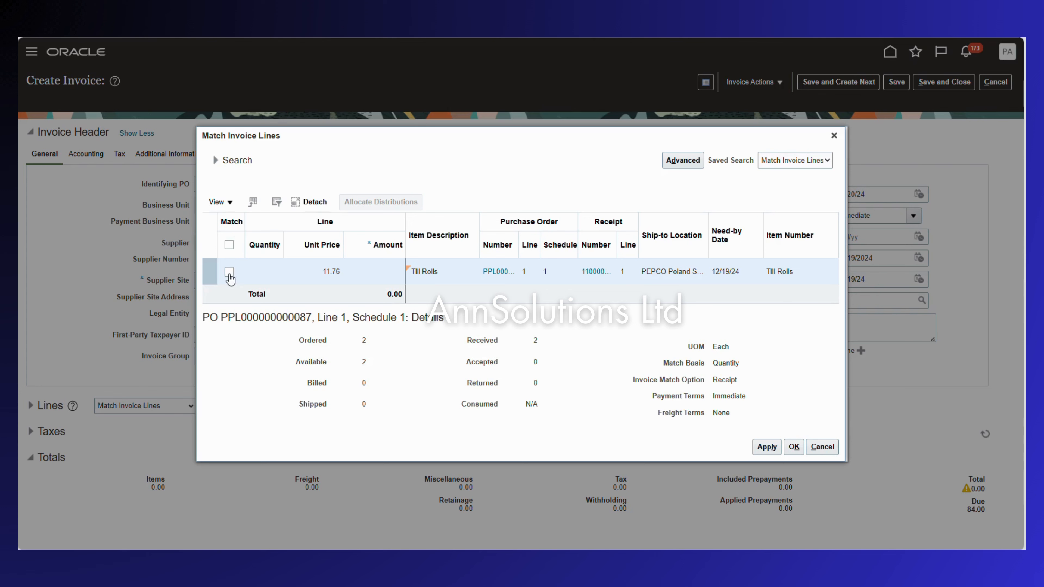
click(230, 271)
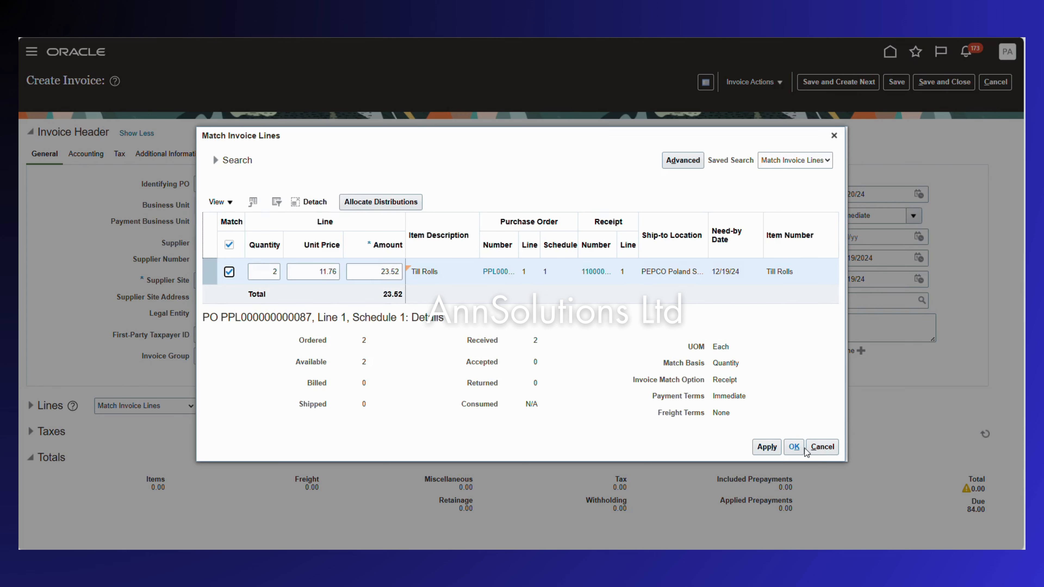
click(775, 451)
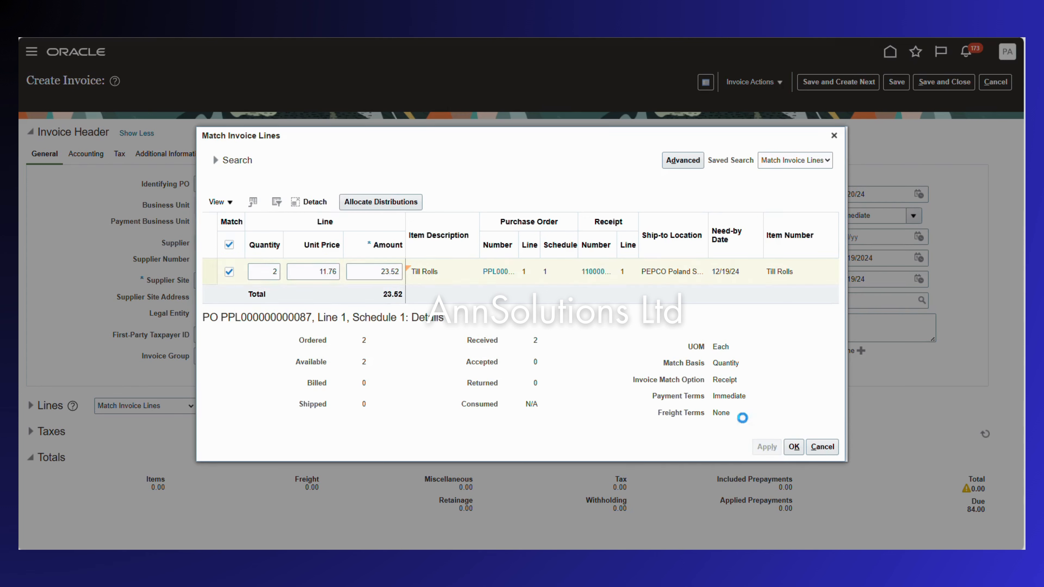
click(800, 447)
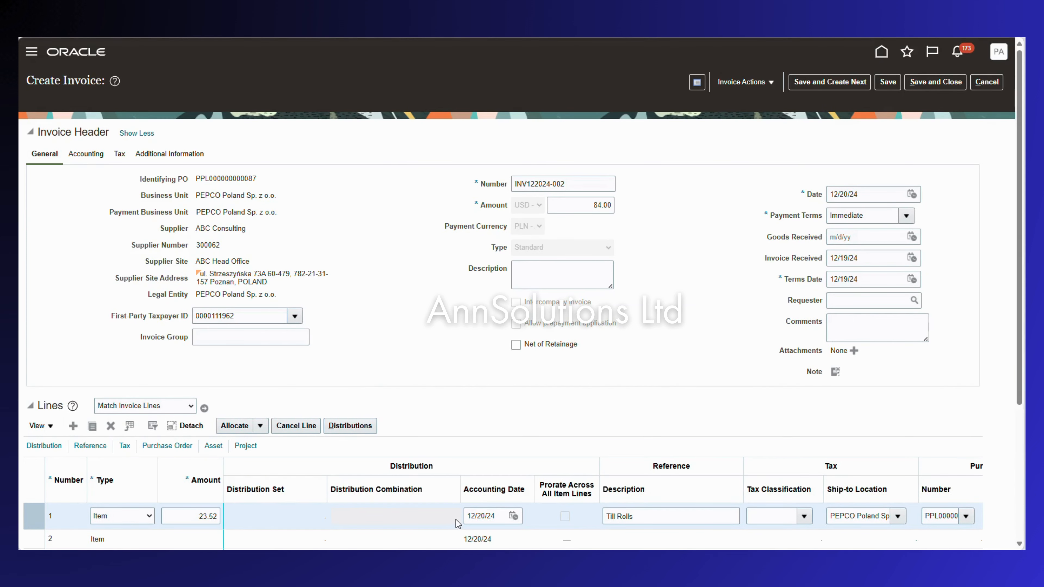
Set the invoice header amount to 23.52 and save the invoice.
scroll(562, 413, down, 5)
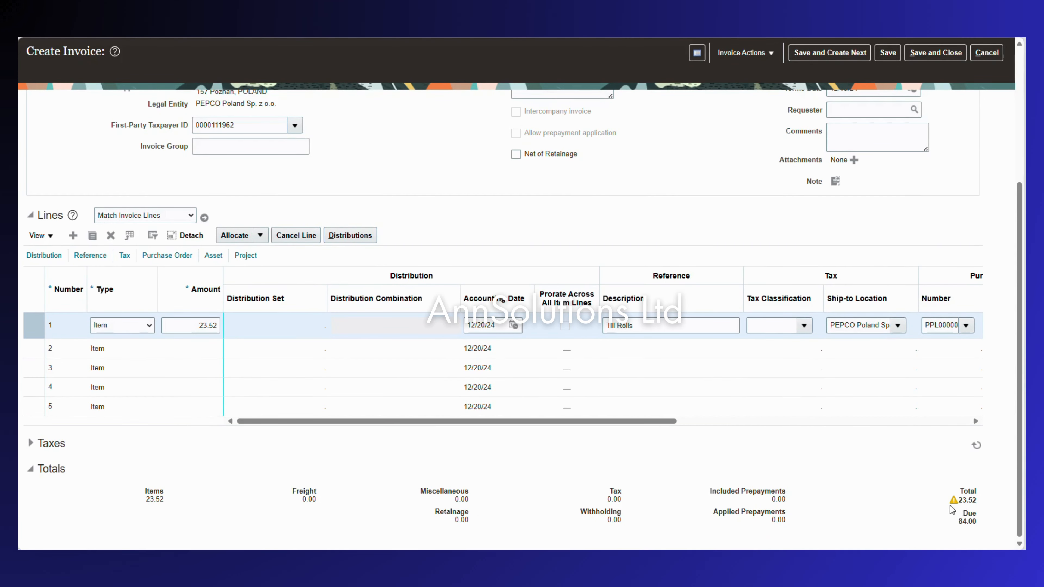
scroll(562, 288, up, 1)
scroll(562, 288, up, 5)
double_click(603, 205)
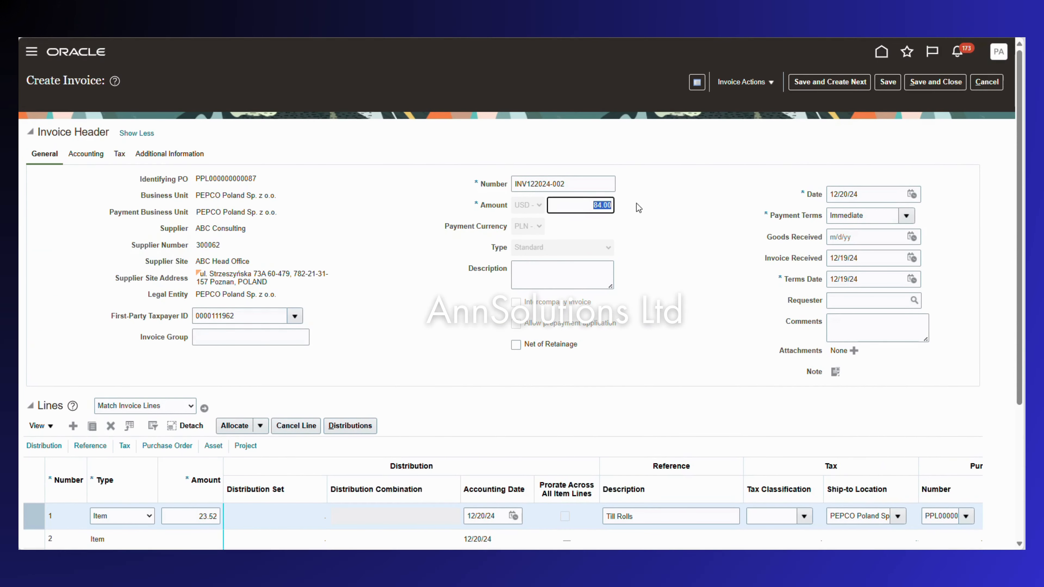
text(23.52)
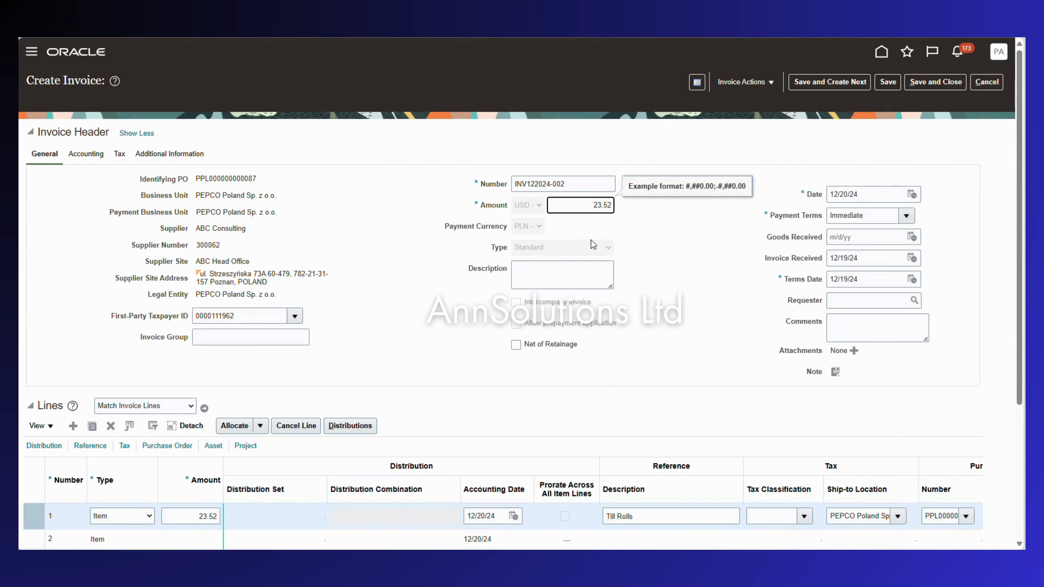
key(Tab)
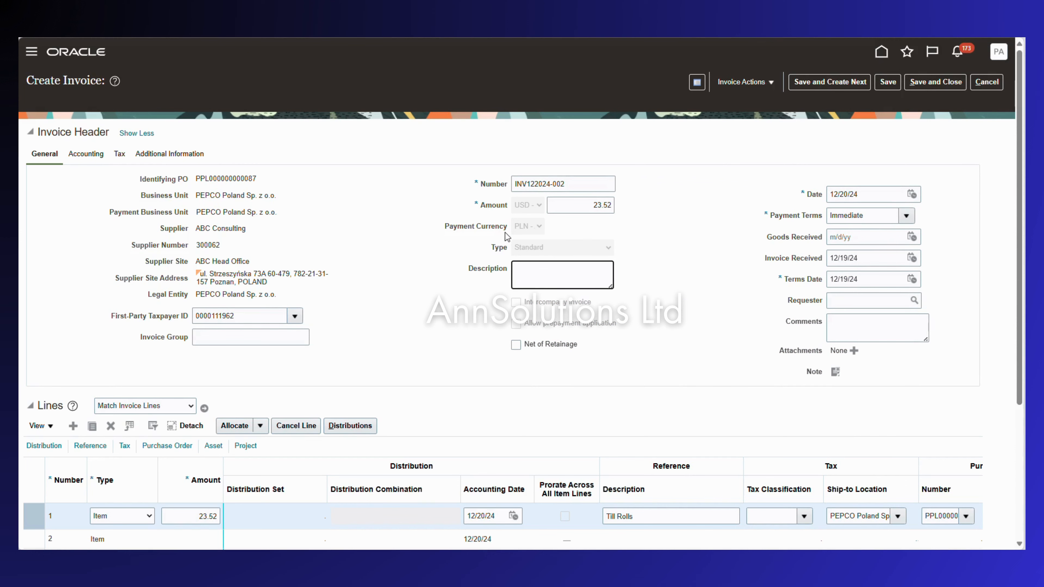
scroll(690, 371, down, 5)
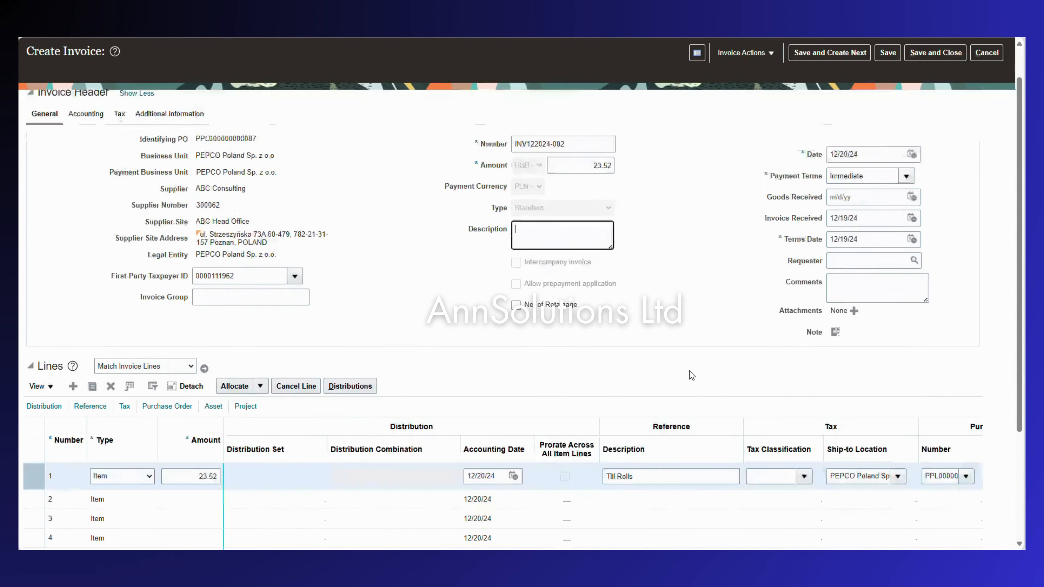
scroll(699, 372, up, 5)
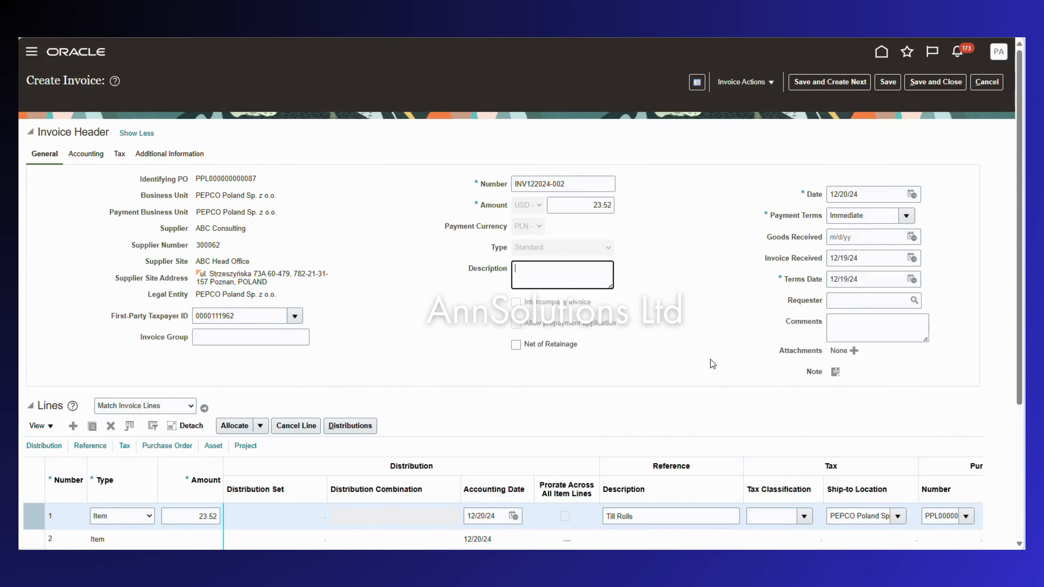
click(888, 82)
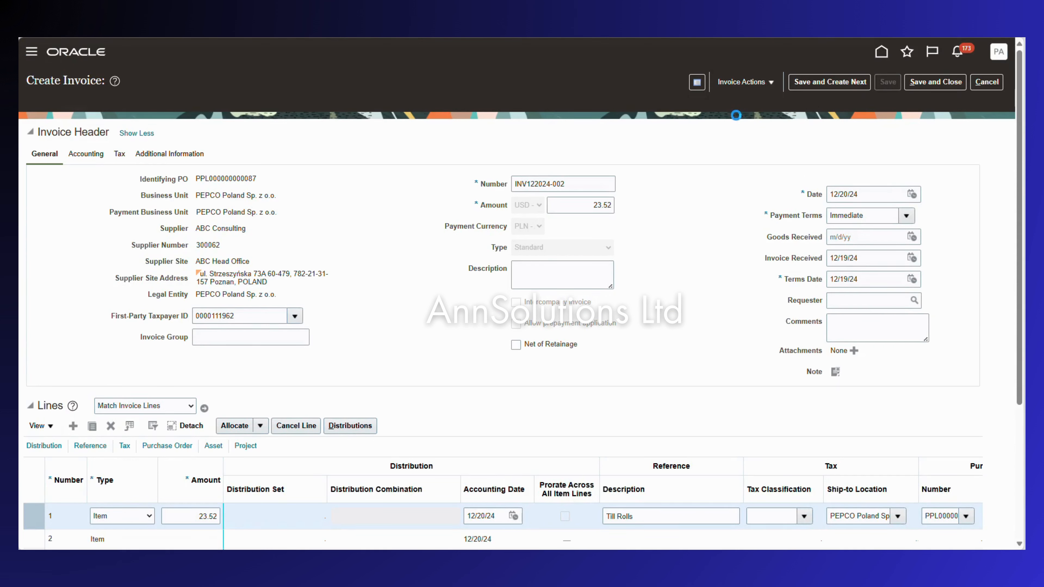
Validate the saved invoice and dismiss the voucher information message.
click(744, 84)
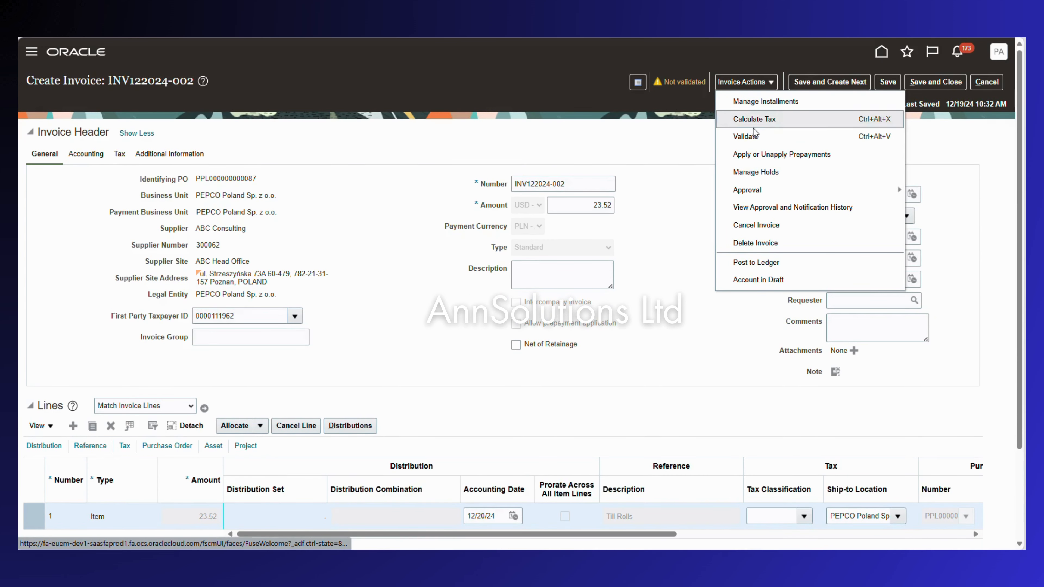
click(734, 131)
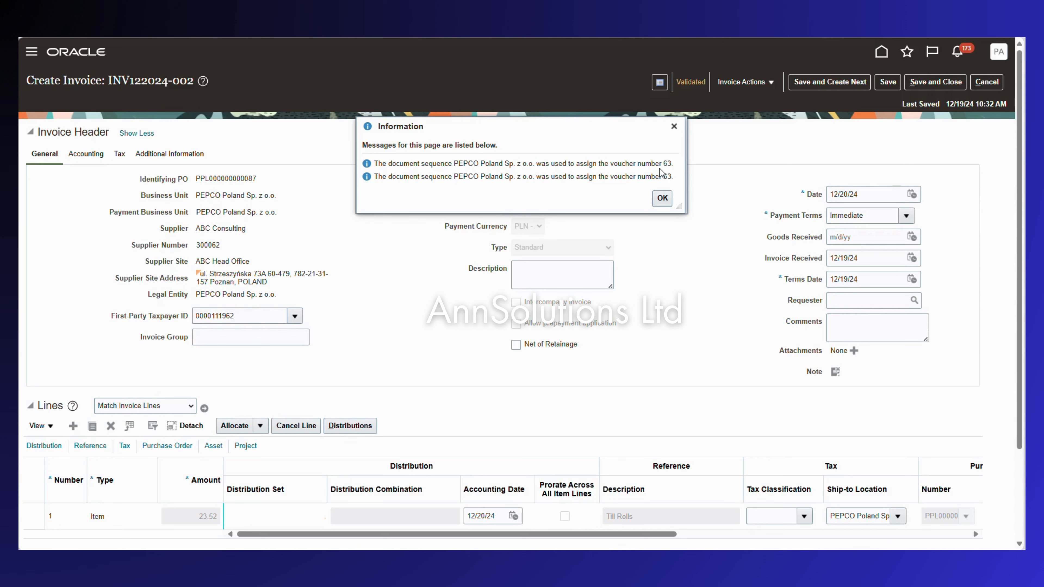
click(662, 199)
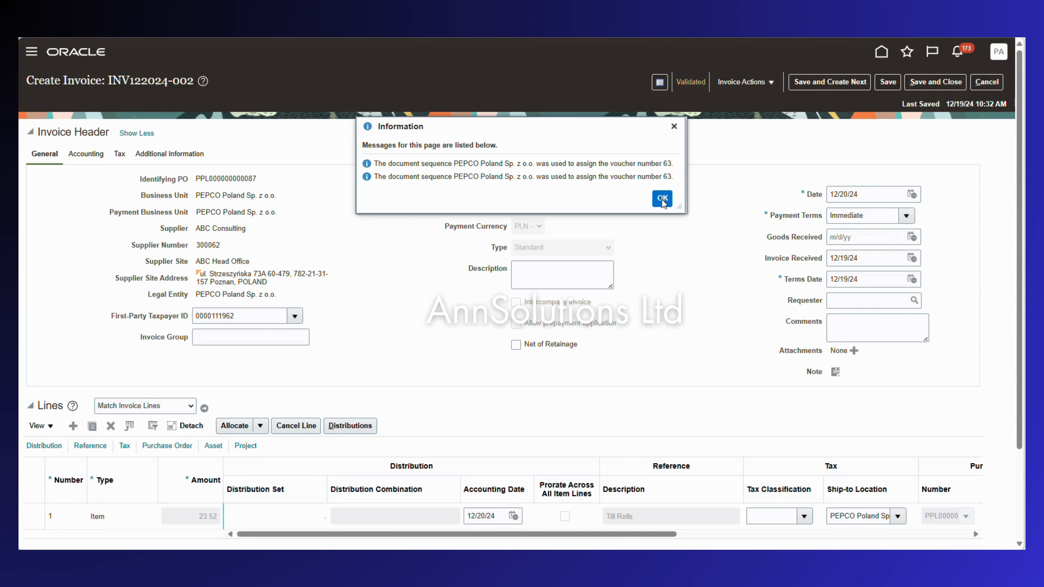
Initiate the approval of the validated invoice and dismiss the information message.
click(723, 84)
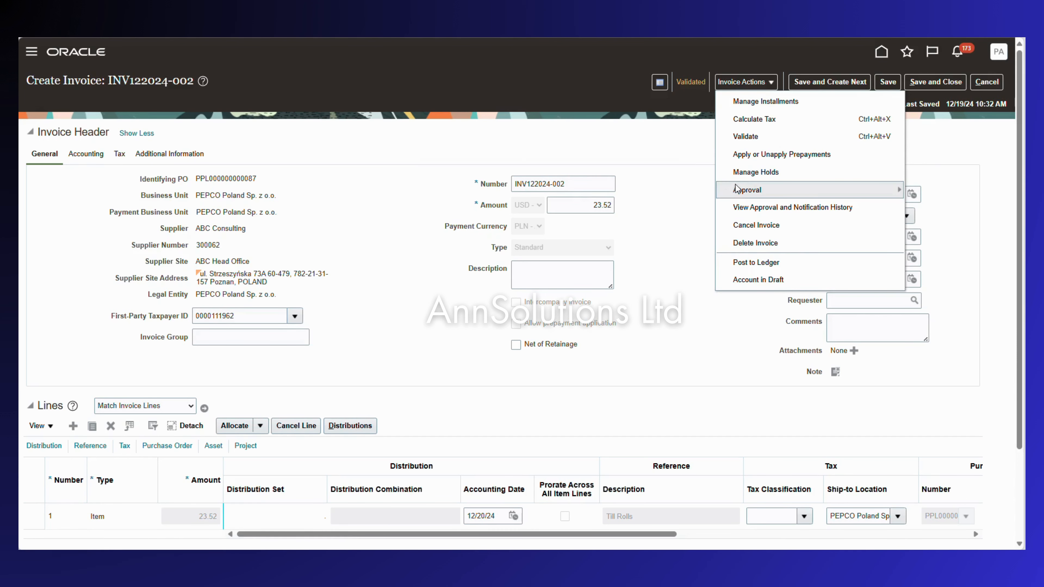
mouse_move(757, 193)
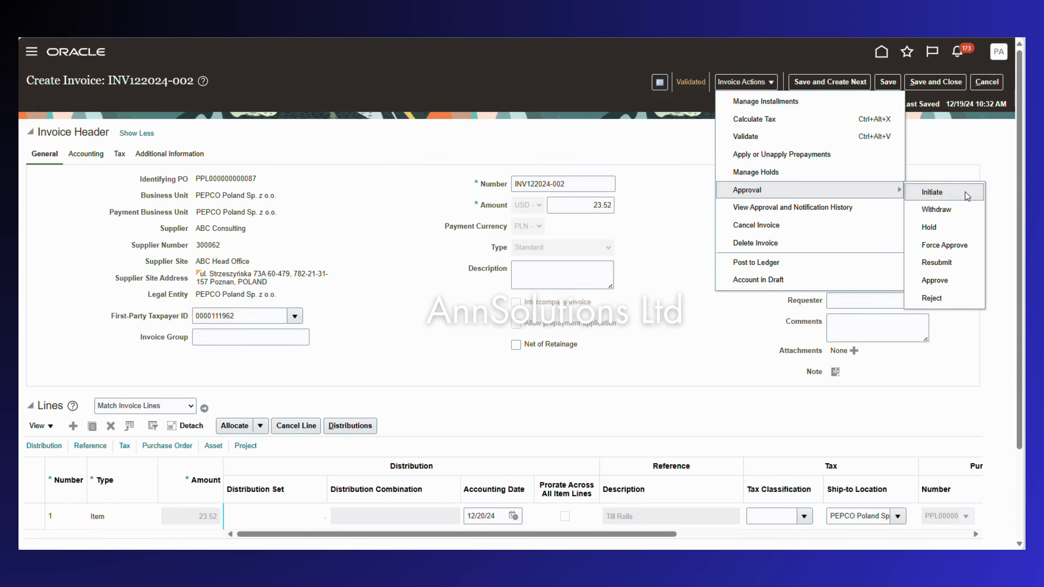
click(950, 193)
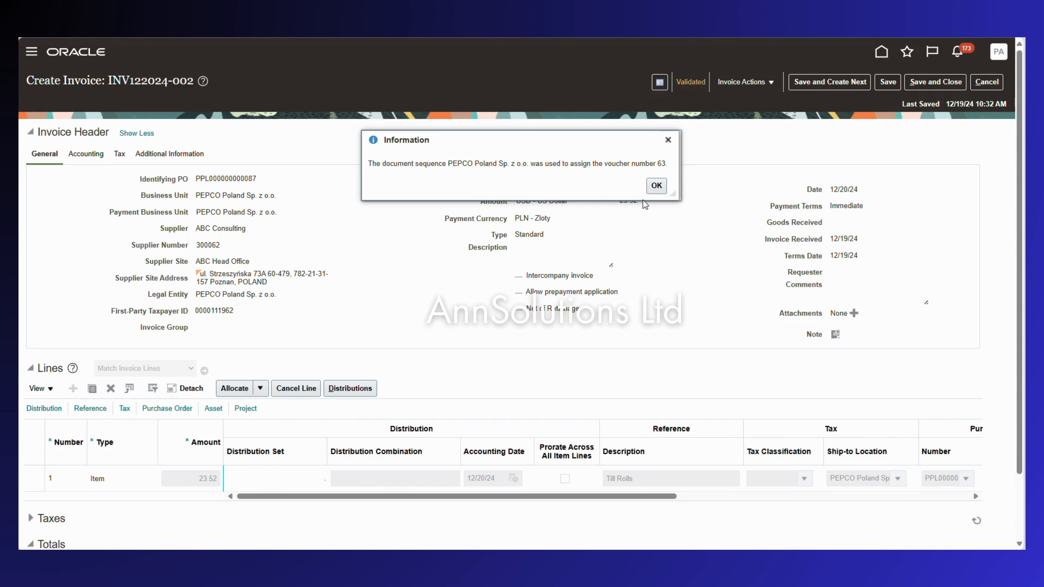
click(656, 186)
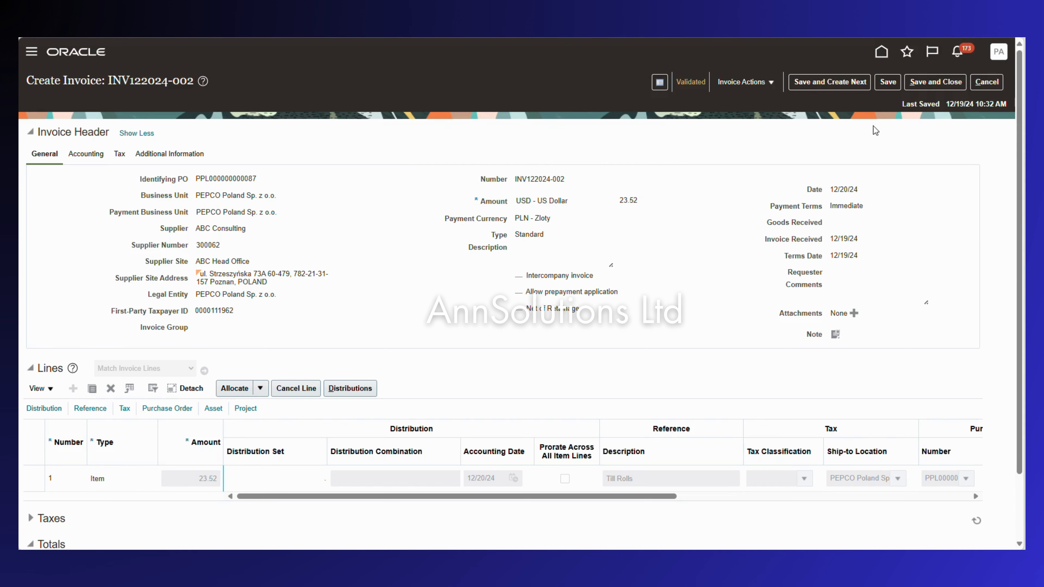
Save and close the invoice, and check its status and holds in the Invoice Summary.
click(935, 81)
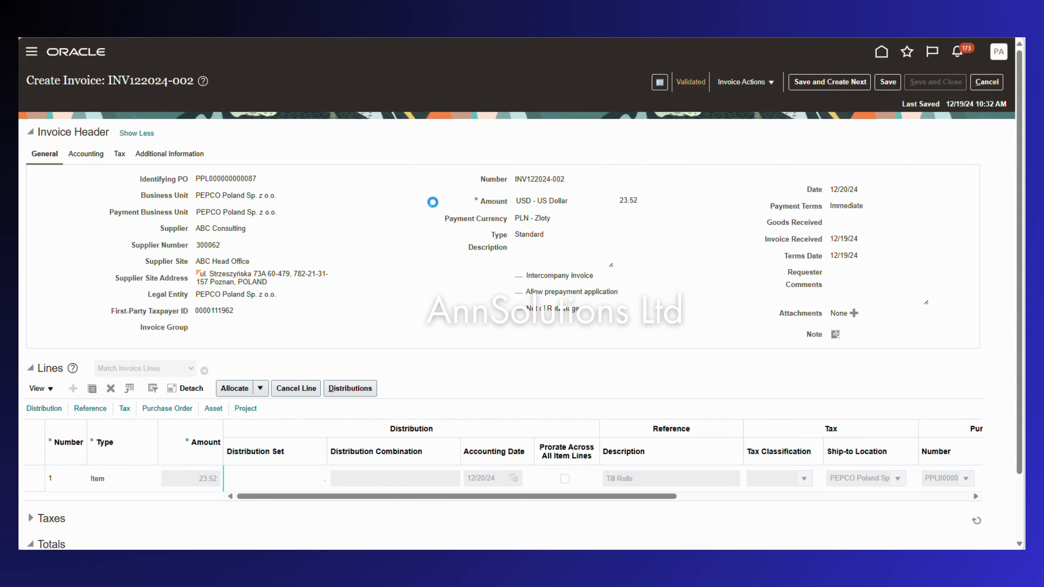
click(661, 192)
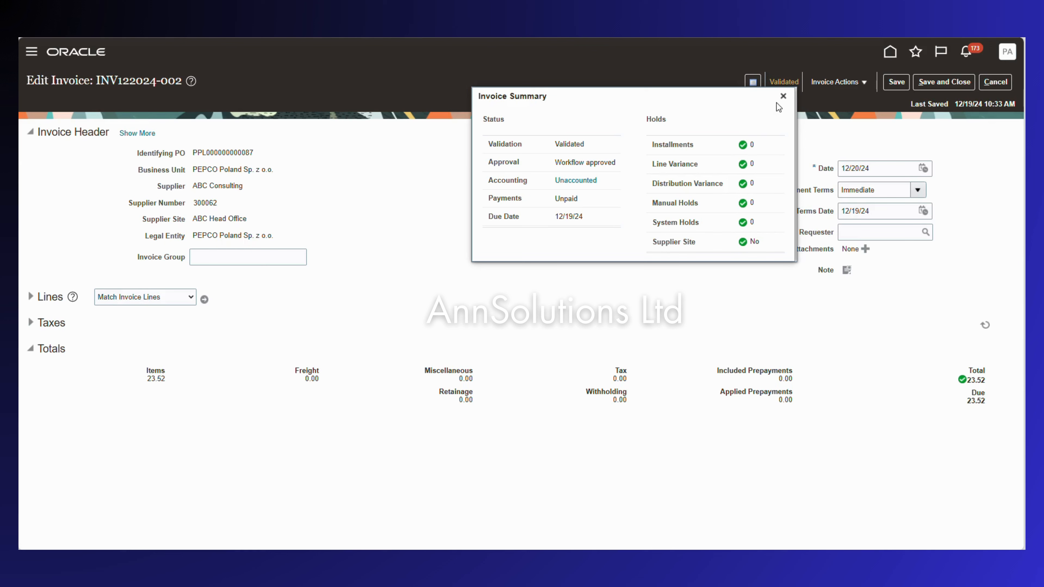
click(783, 96)
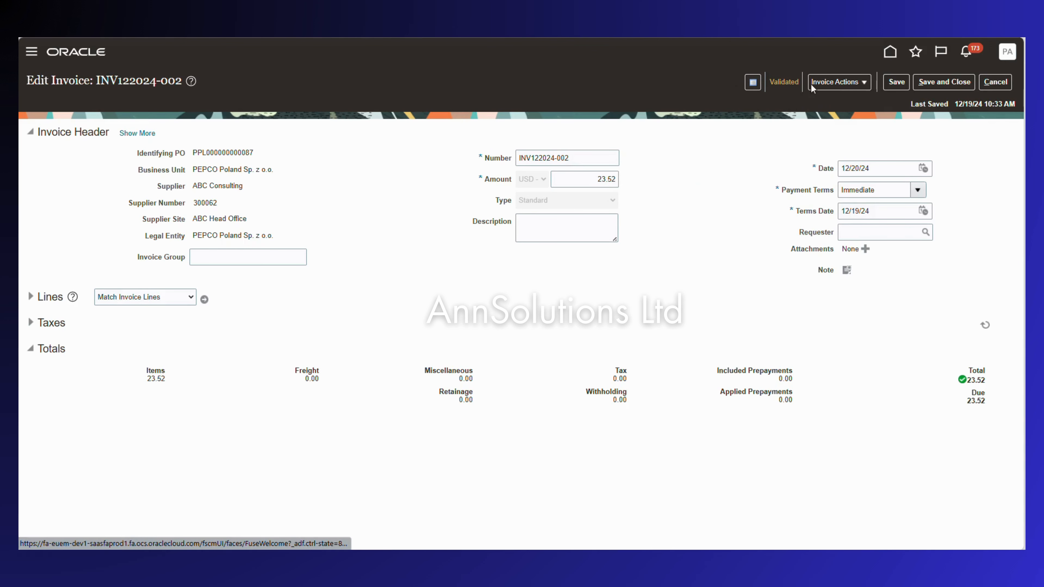
Account the invoice in draft and review its accounting lines across all columns for the Pepco Poland Corp PLN ledger.
click(846, 83)
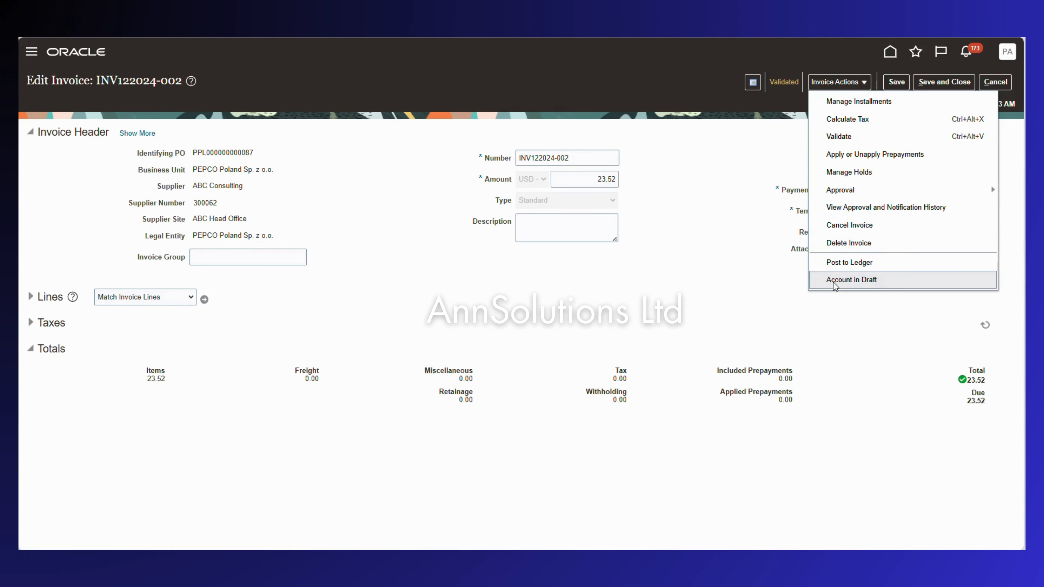
click(884, 282)
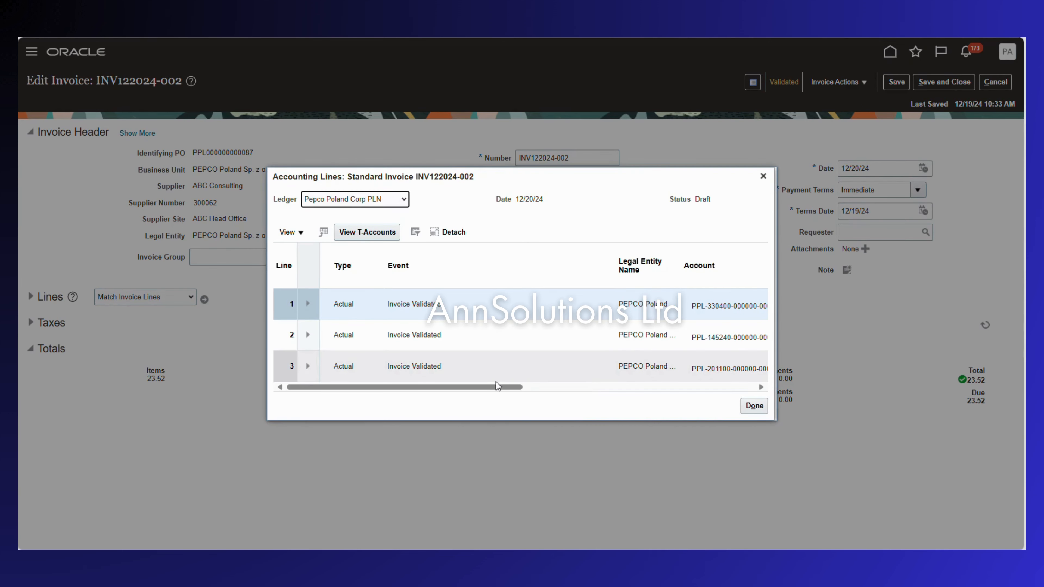
drag(513, 387, 408, 380)
drag(515, 386, 592, 394)
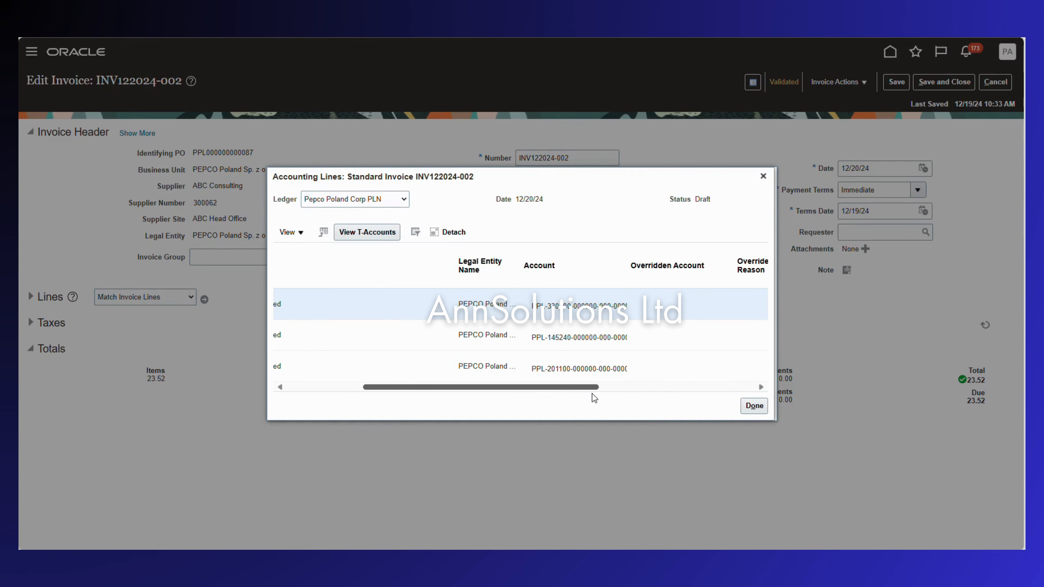
drag(592, 393, 722, 396)
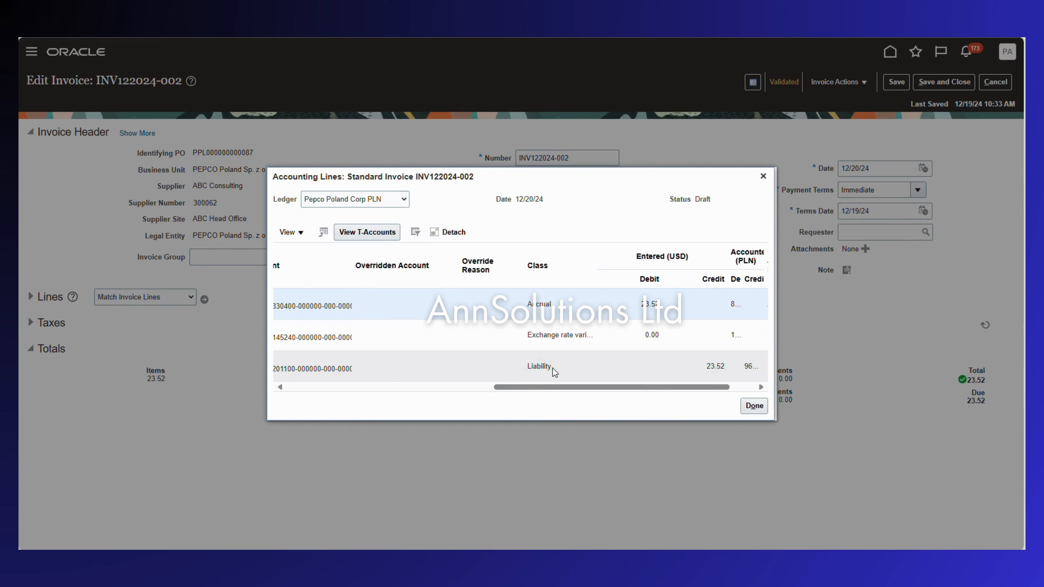
drag(571, 390, 716, 396)
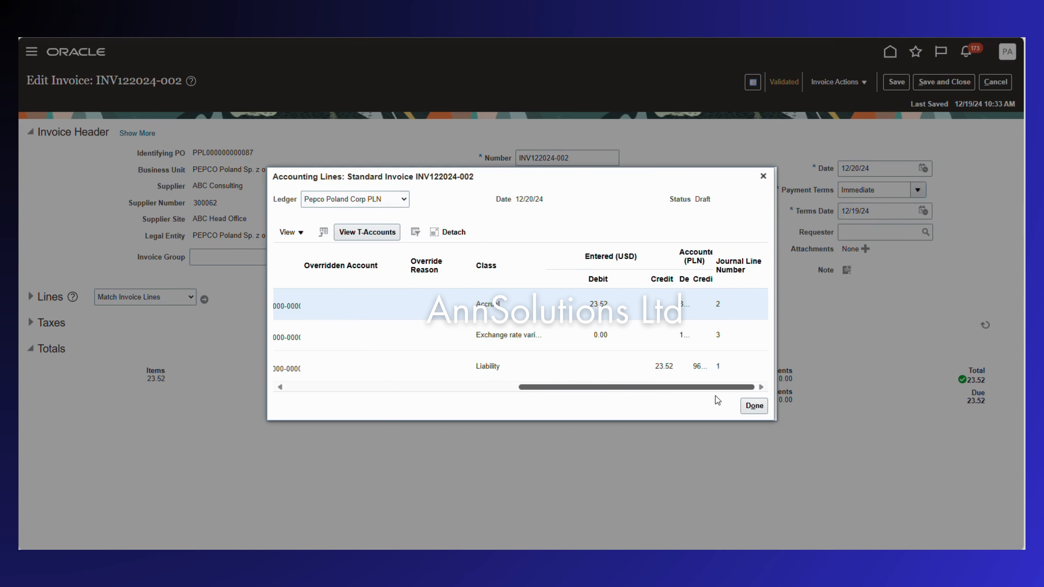
click(375, 201)
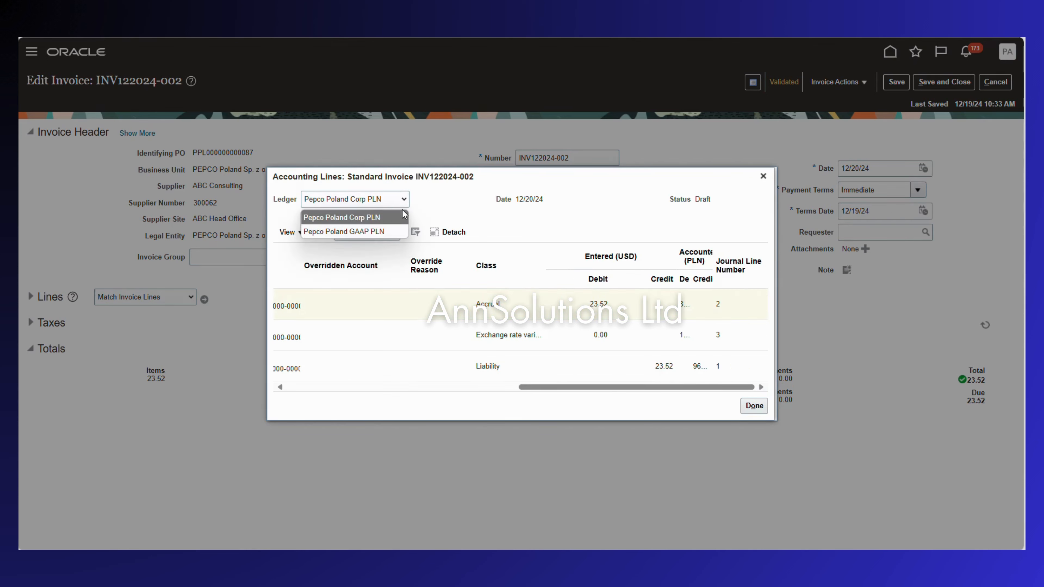
click(432, 205)
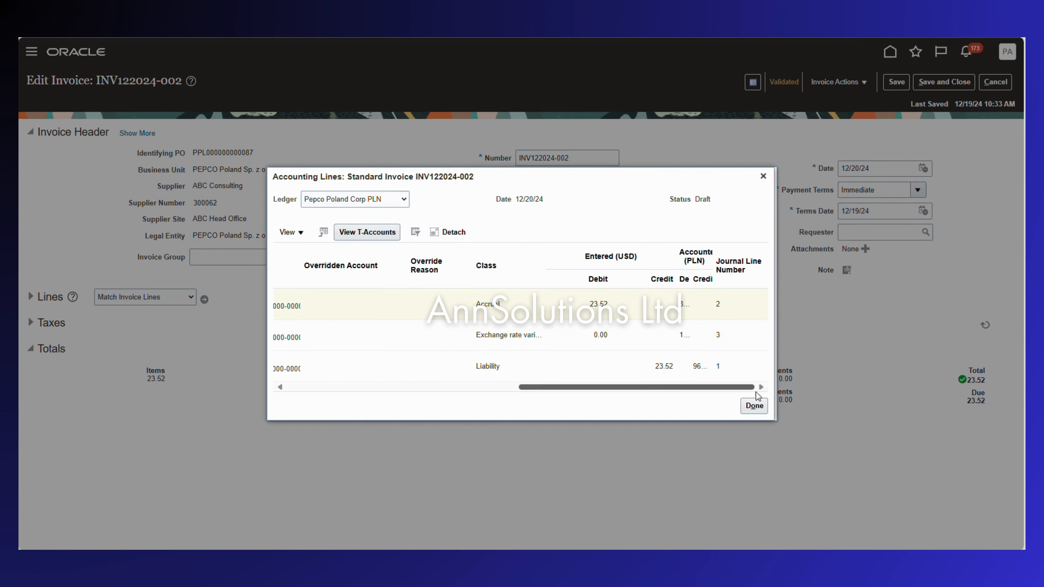
click(754, 406)
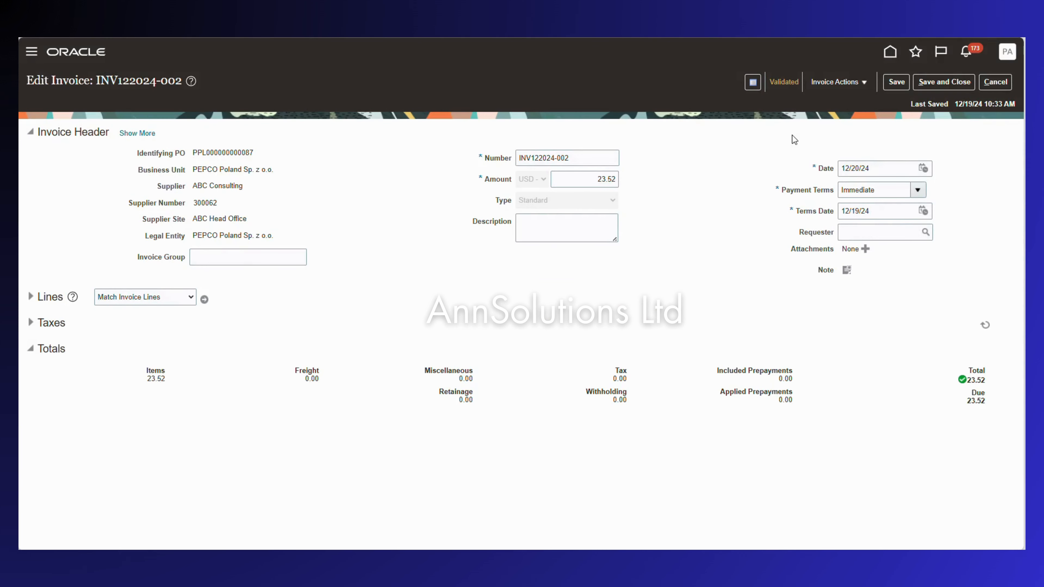
Post the invoice to the ledger and dismiss the accounting confirmation.
click(850, 85)
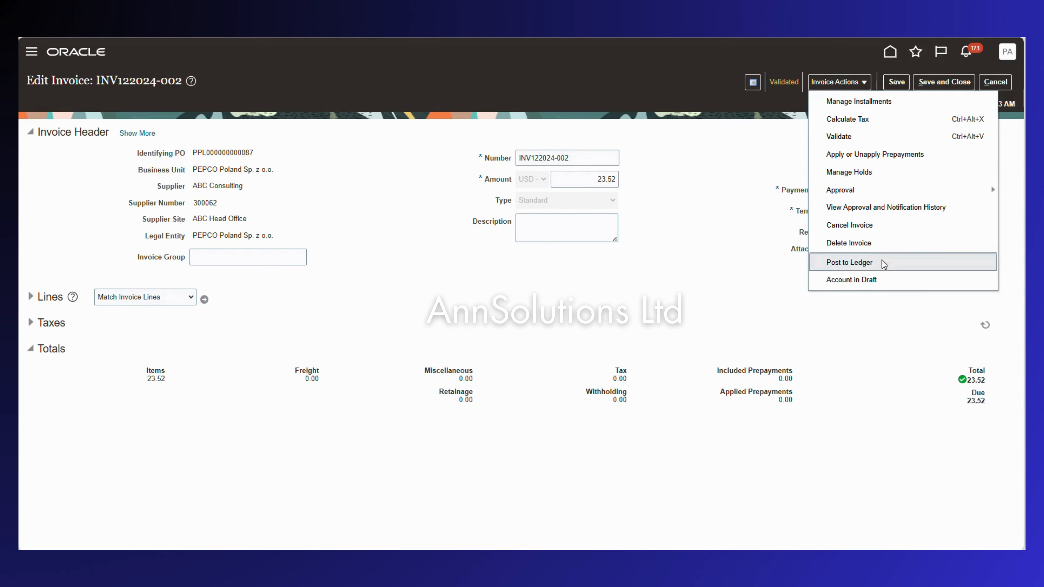
click(847, 261)
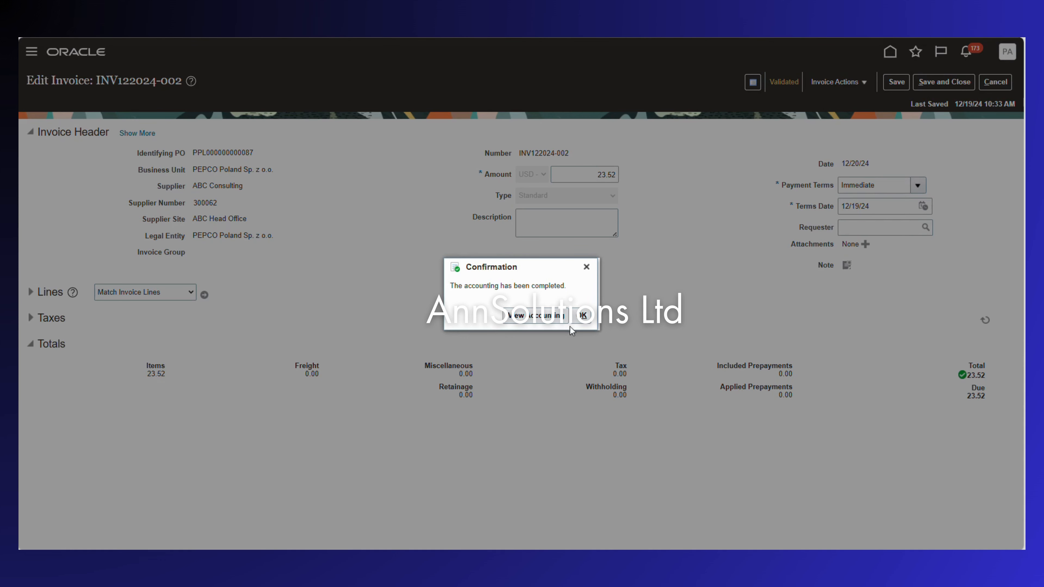
click(584, 316)
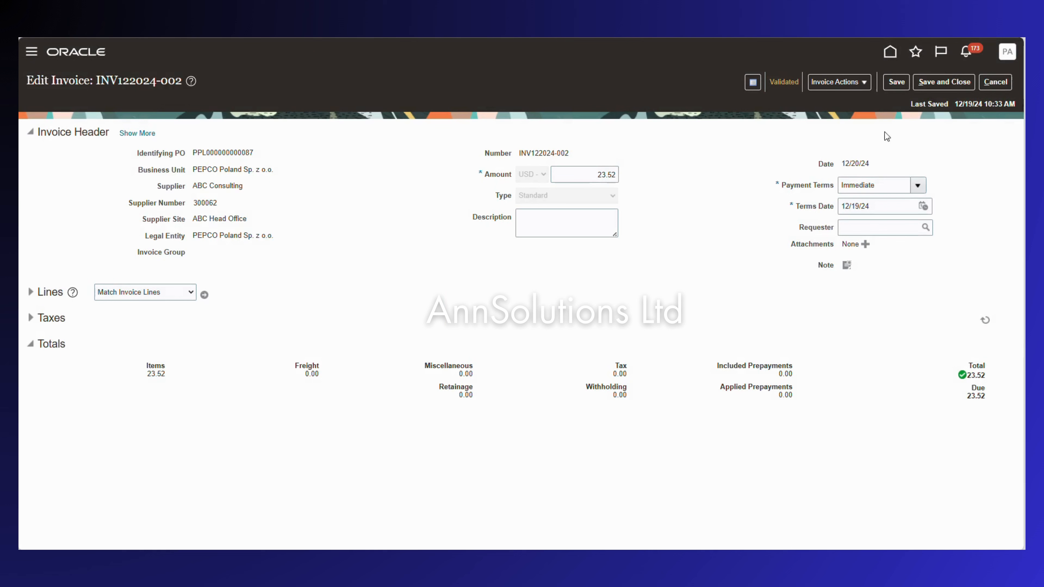
Check the invoice's validation, approval, accounting and payment status and its holds in the Invoice Summary.
click(857, 82)
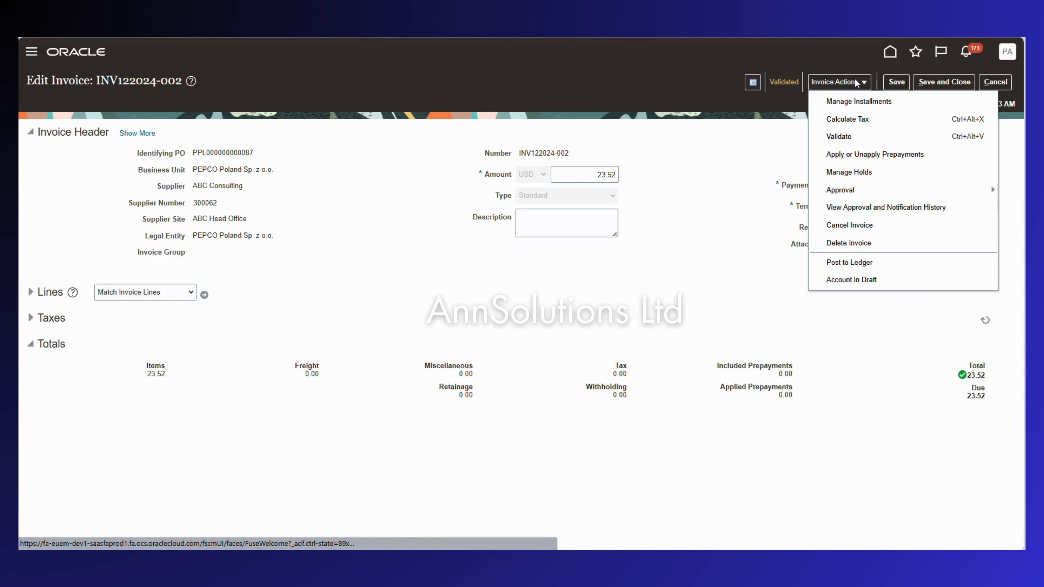
click(782, 85)
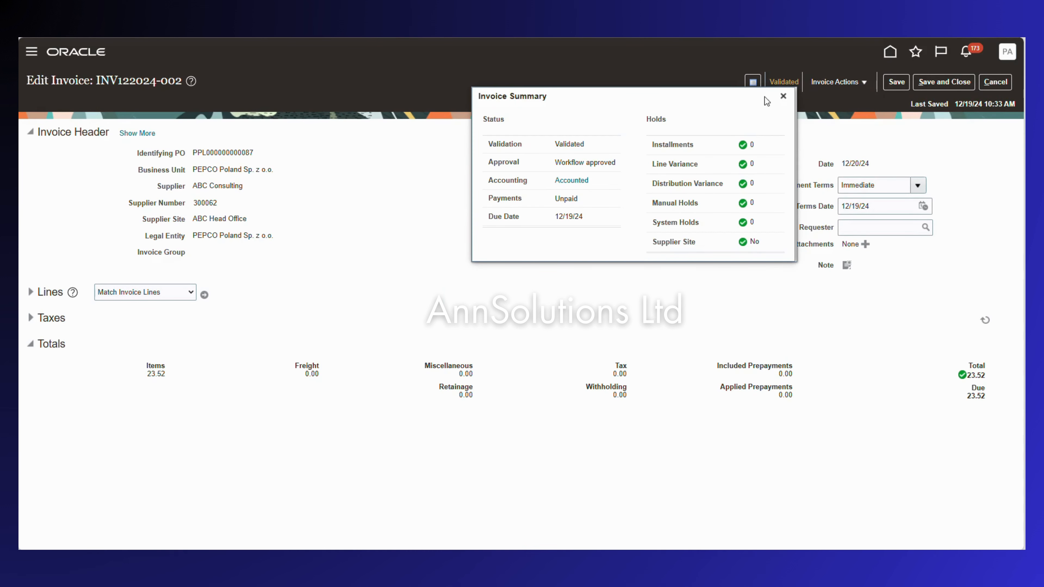
click(783, 96)
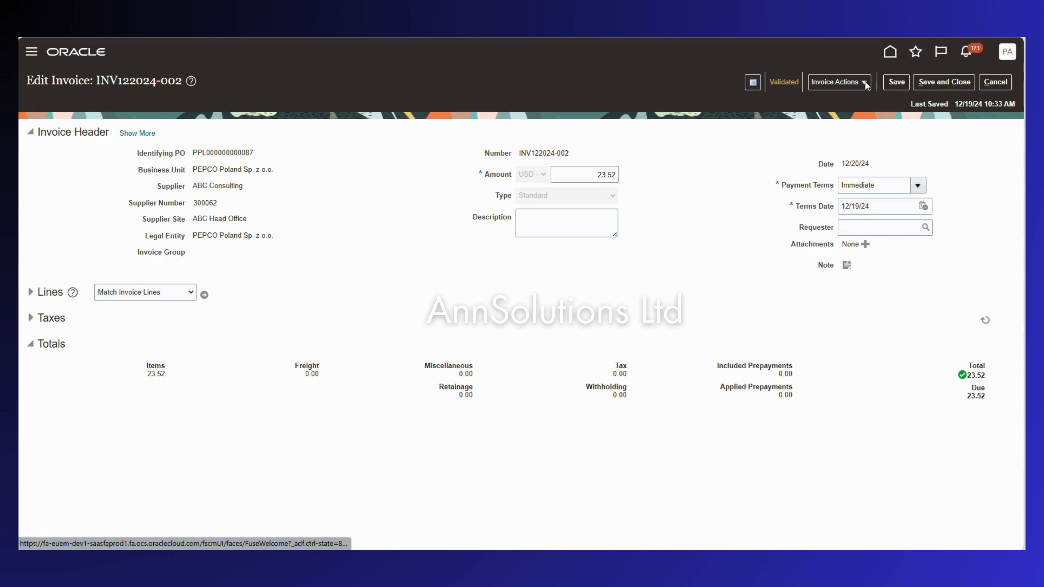
Try to post the already accounted invoice to the ledger again and dismiss the message.
click(850, 84)
click(830, 262)
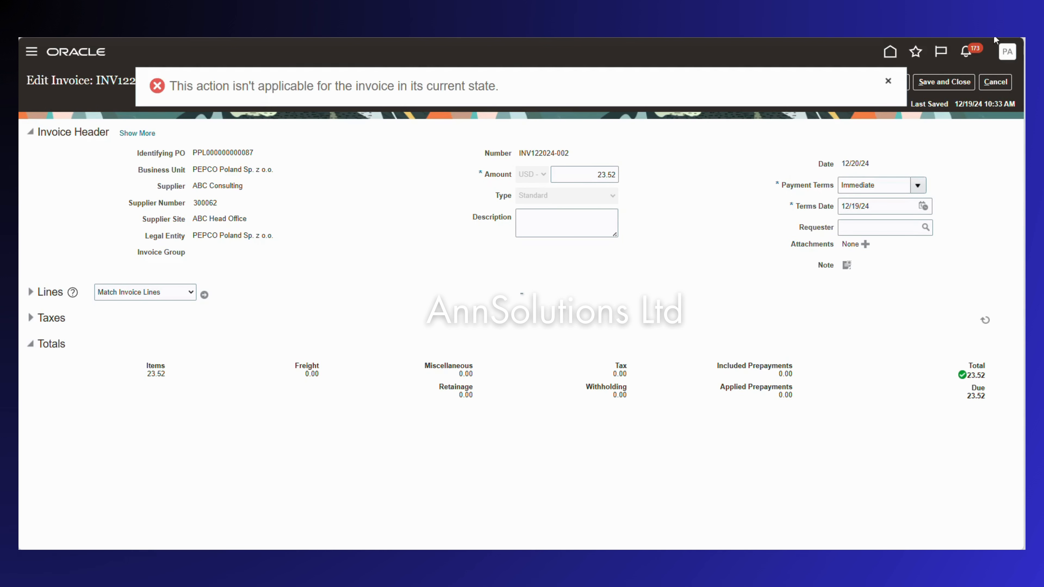
click(888, 81)
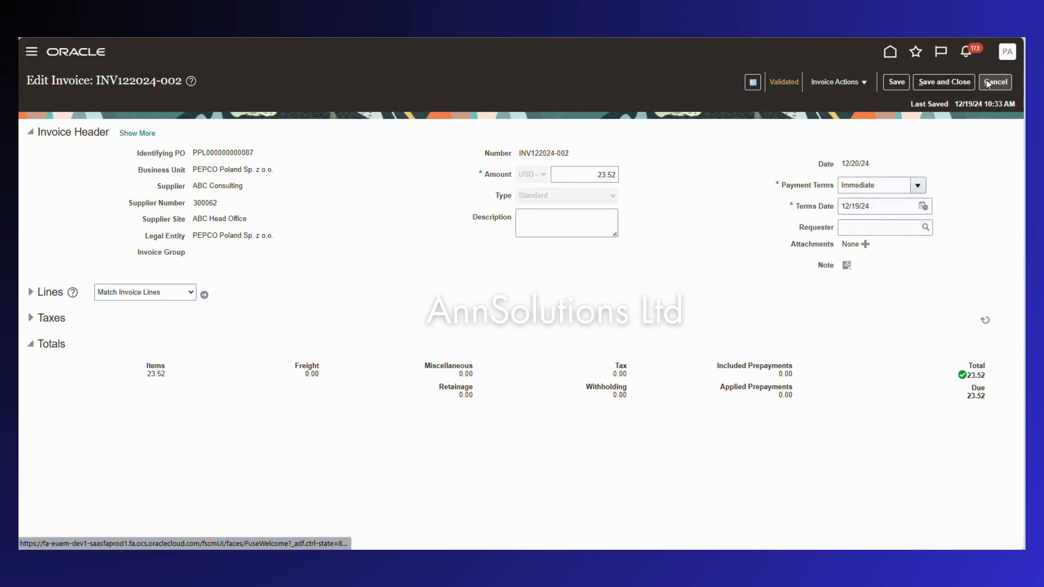
Leave the invoice without saving and open Manage Journals from the General Accounting Journals work area.
click(995, 82)
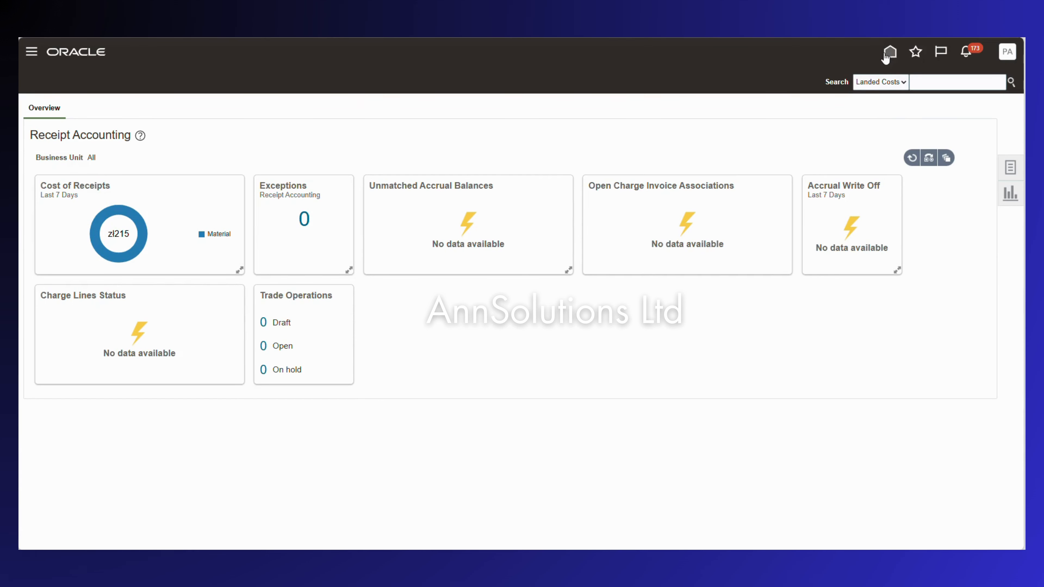
click(886, 53)
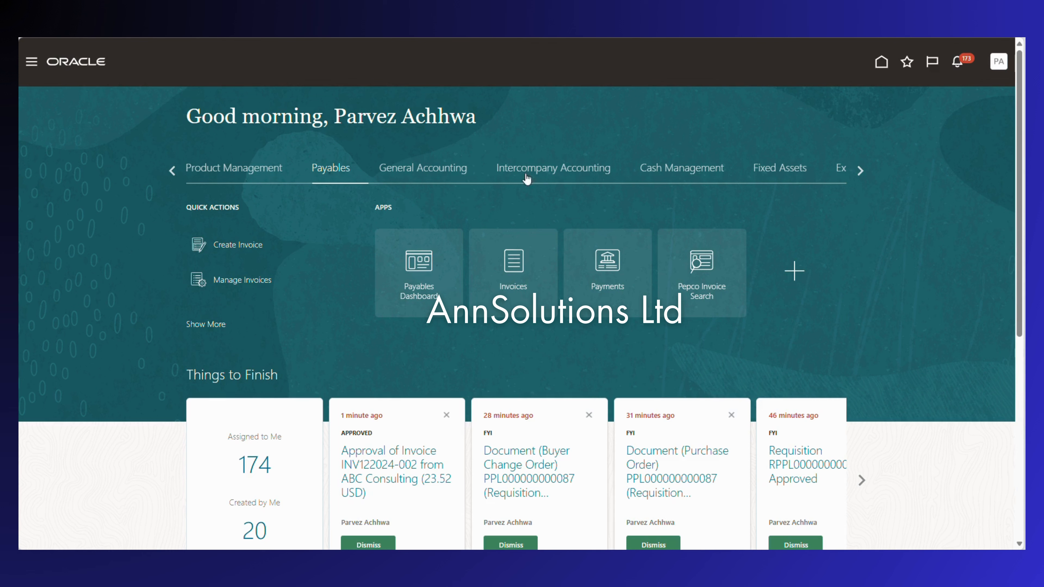
click(412, 174)
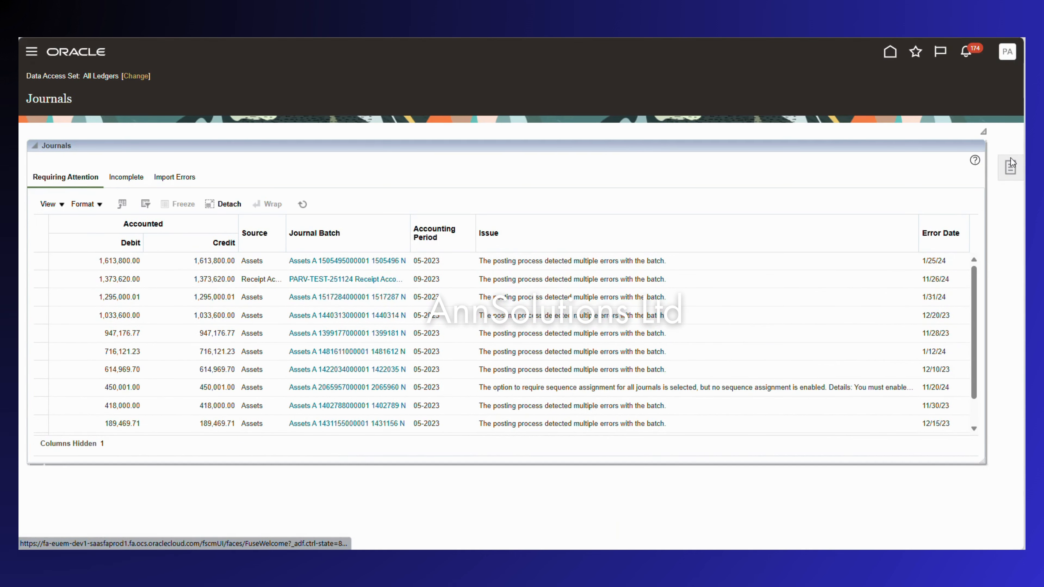
click(1009, 173)
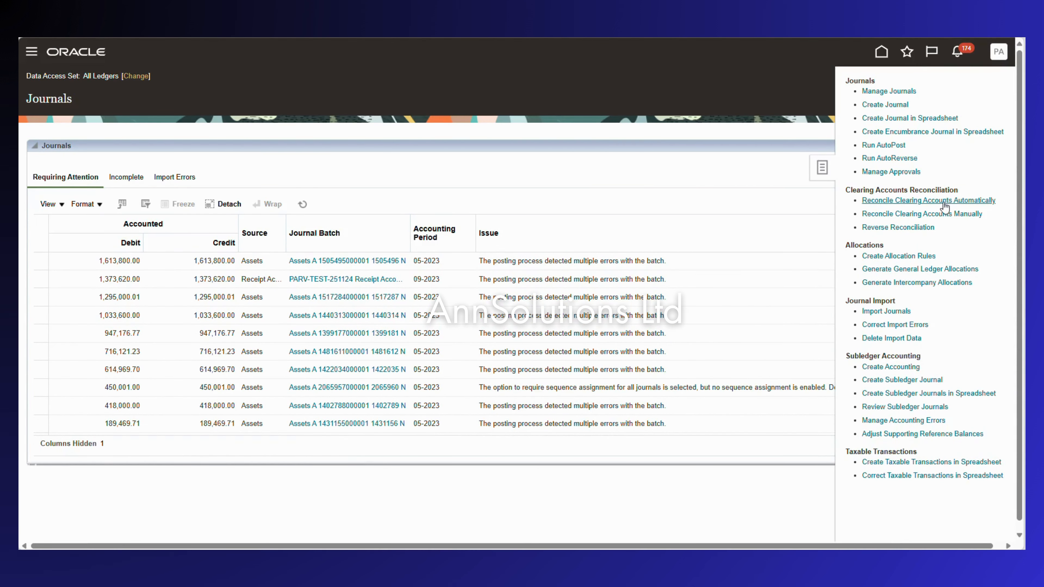
click(899, 92)
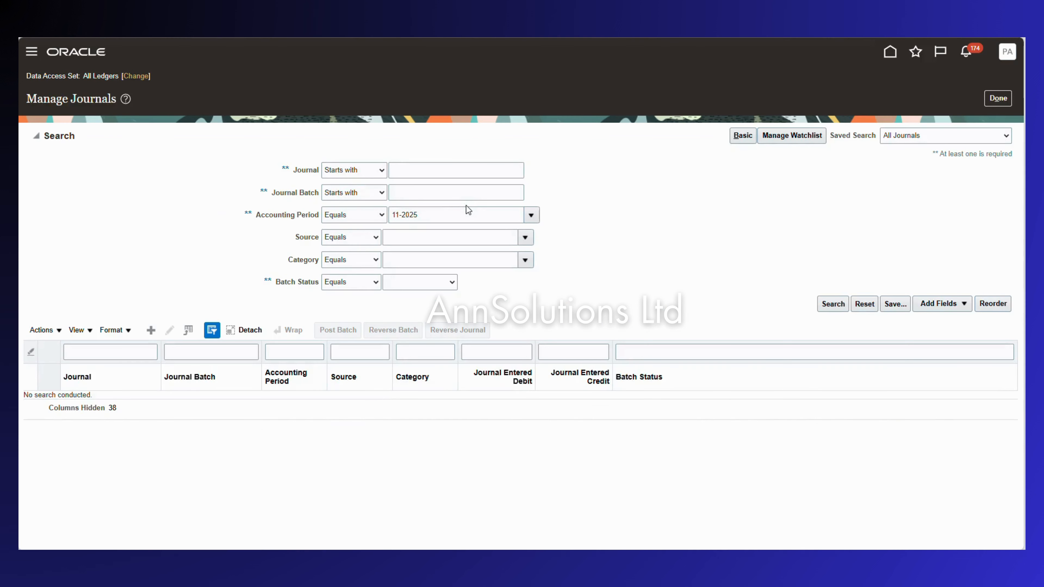
Search the journals for accounting period 12-2024.
triple_click(464, 207)
text(12)
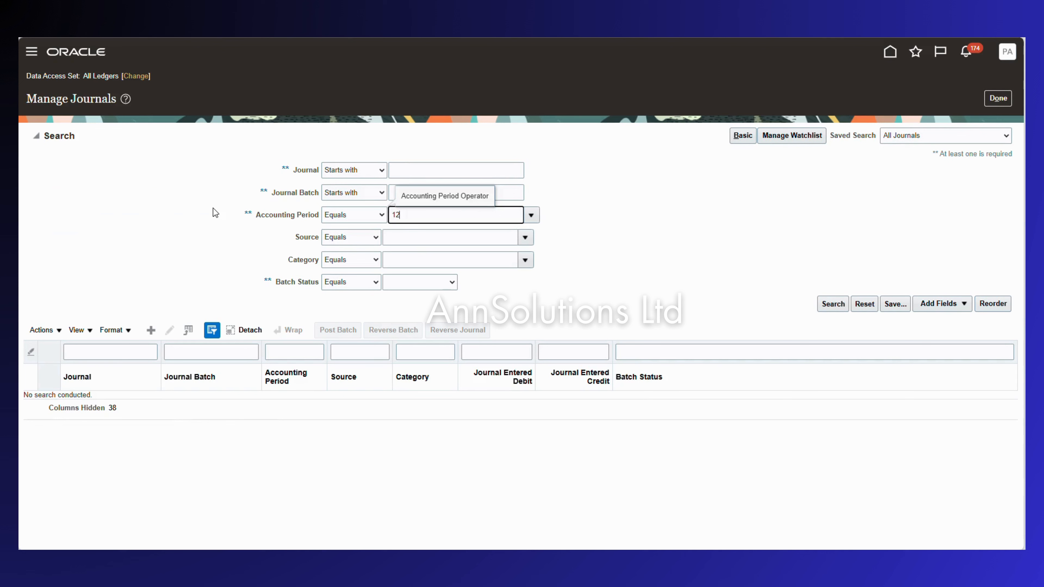
text(-20234)
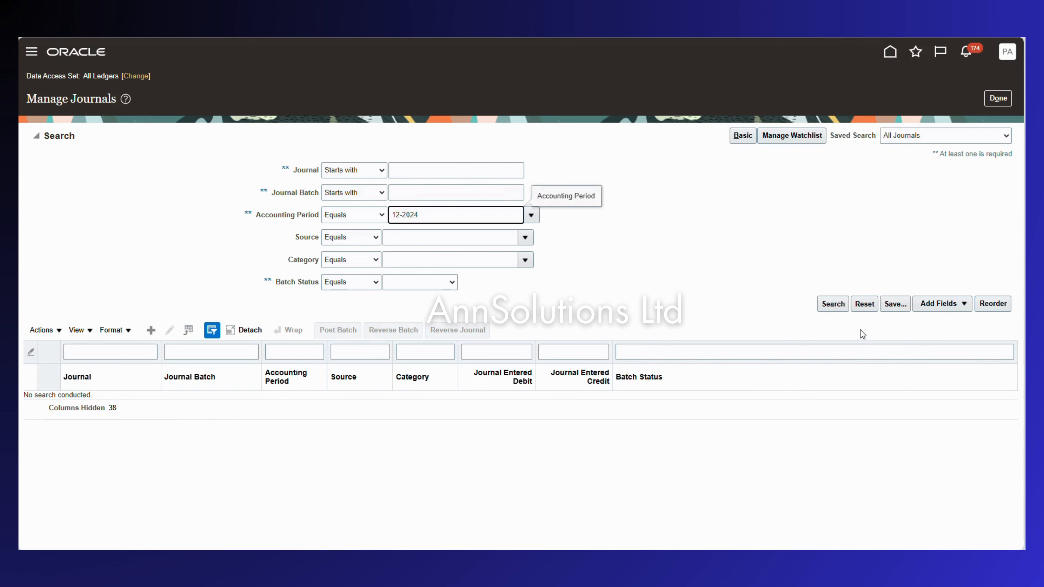
click(834, 307)
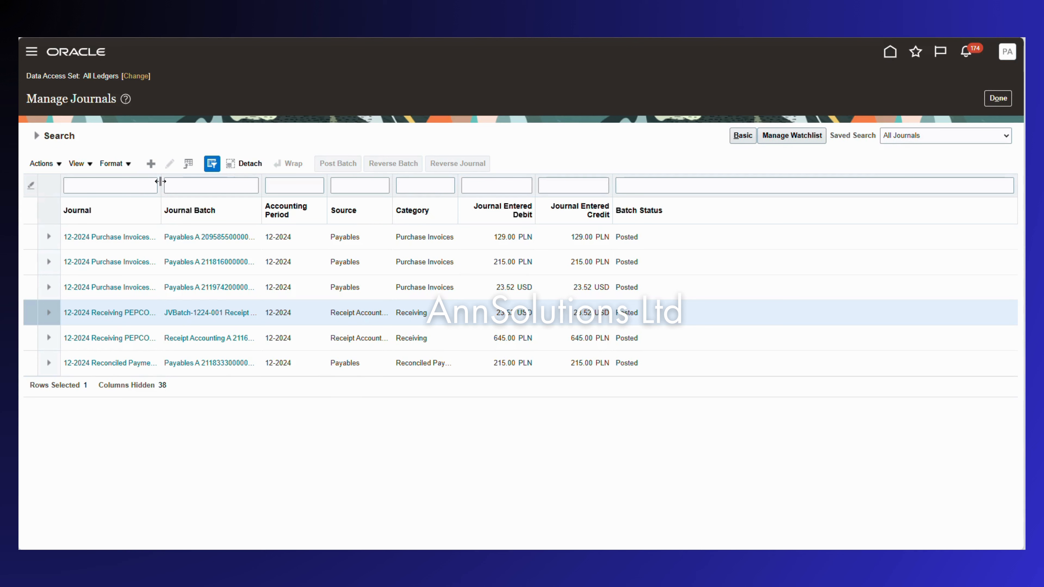
Widen the Journal column, review the 23.52 USD Purchase Invoices journal, and examine the Conversion Rate Variance Gain account in the Payables and Procurement common options.
drag(160, 181, 216, 181)
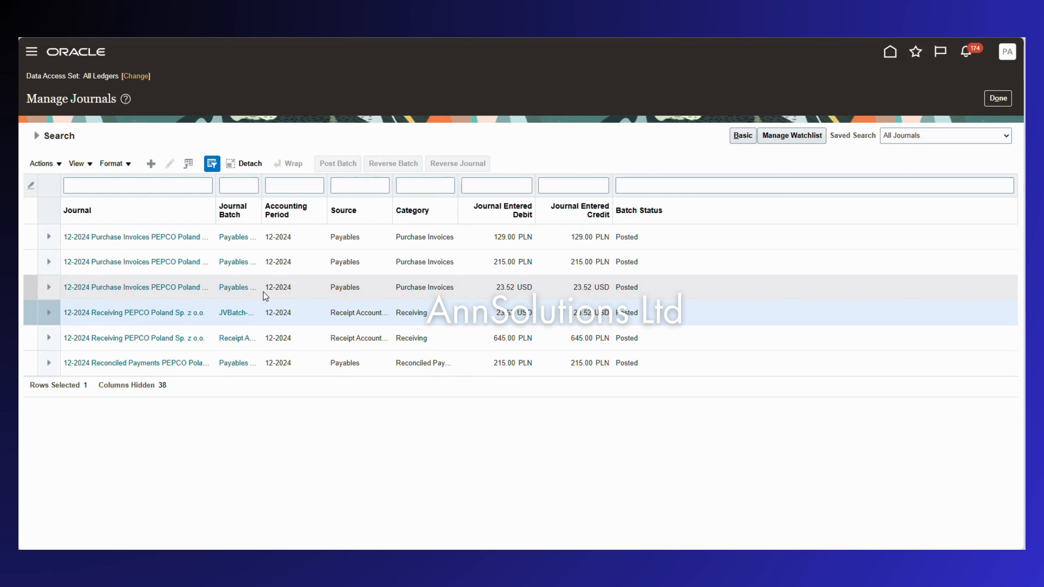
click(118, 288)
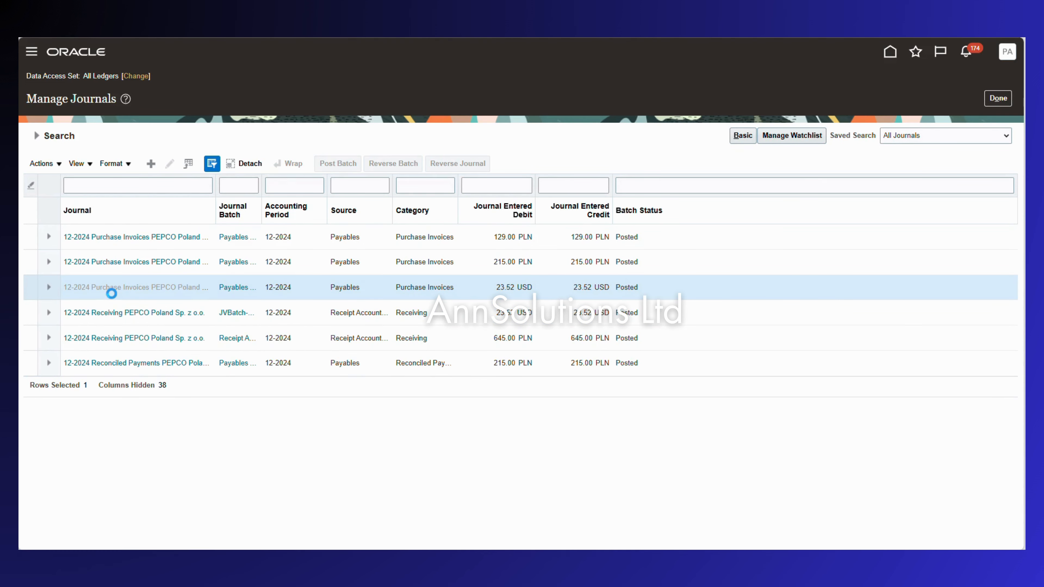
scroll(338, 385, down, 3)
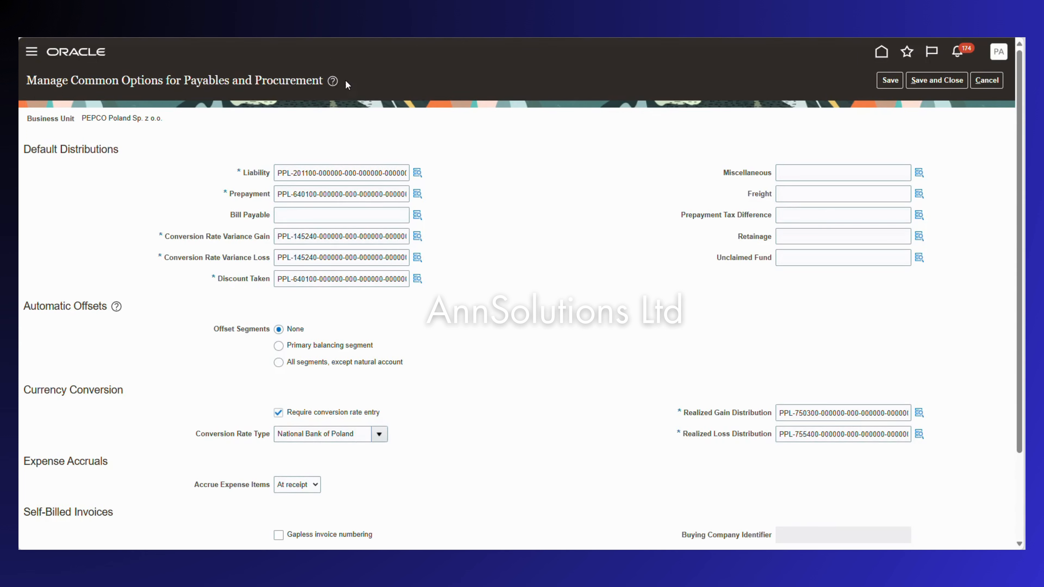
triple_click(277, 237)
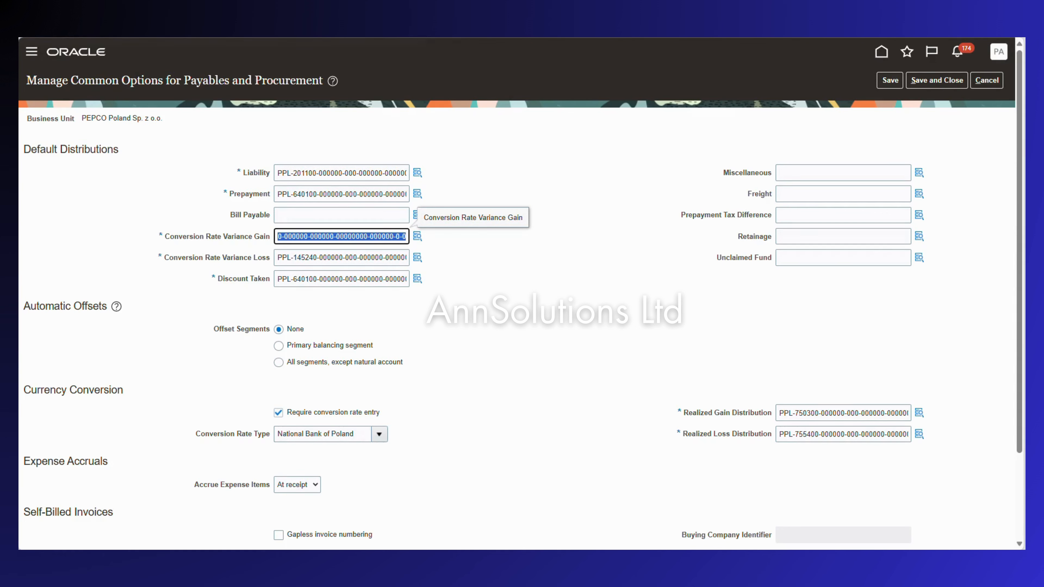
Switch to the Excel procure-to-pay task list and review the invoice creation, Generate Accounting and Payment Process Profile tasks.
mouse_move(652, 536)
click(697, 499)
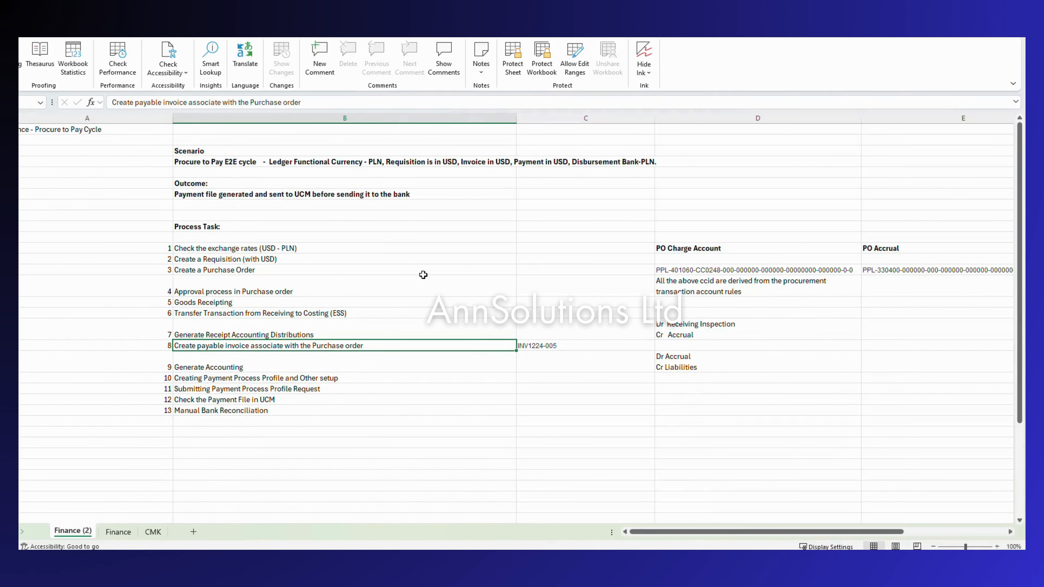
click(209, 369)
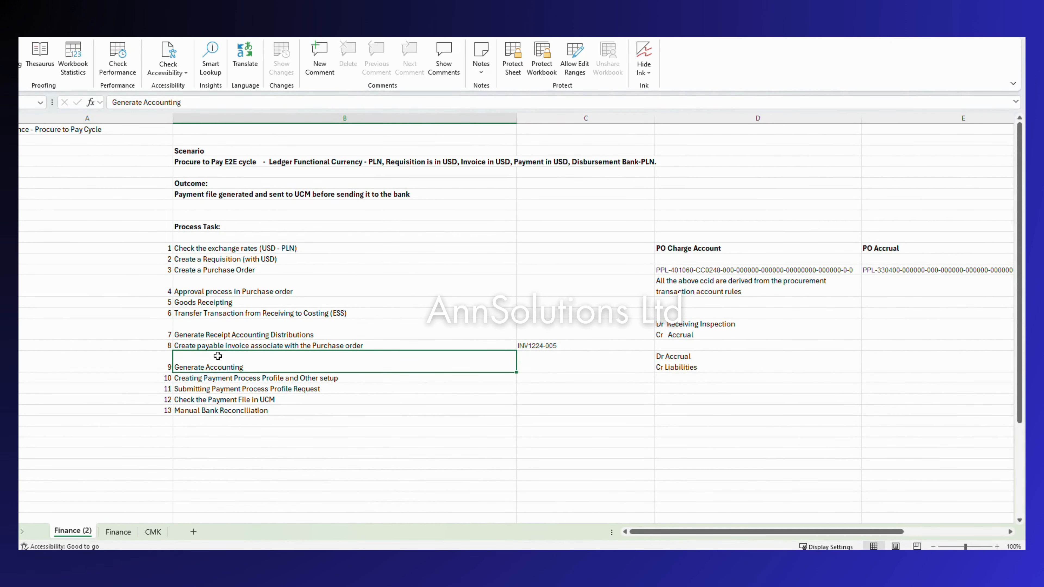
click(231, 345)
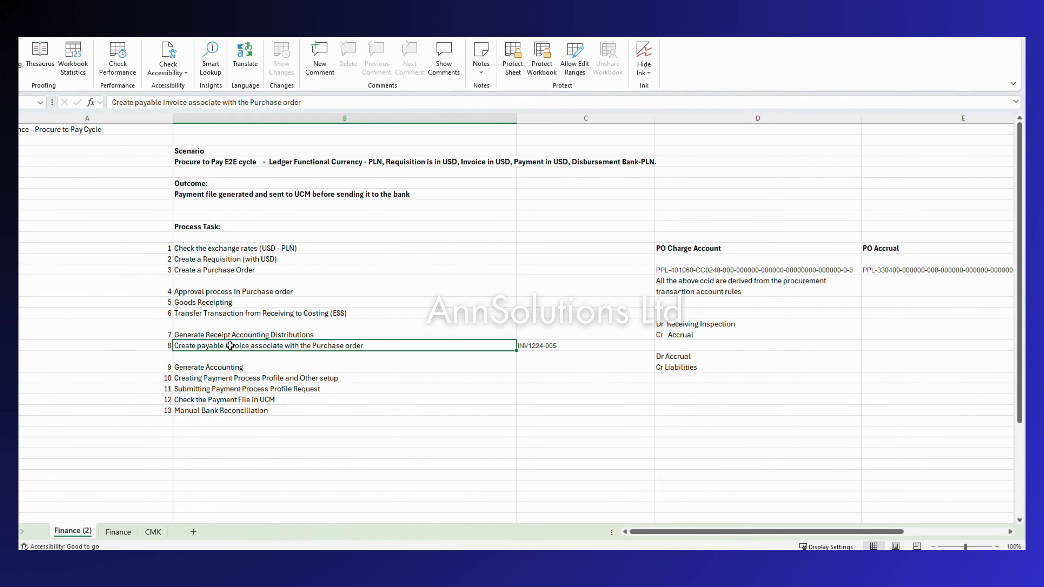
click(207, 369)
click(201, 378)
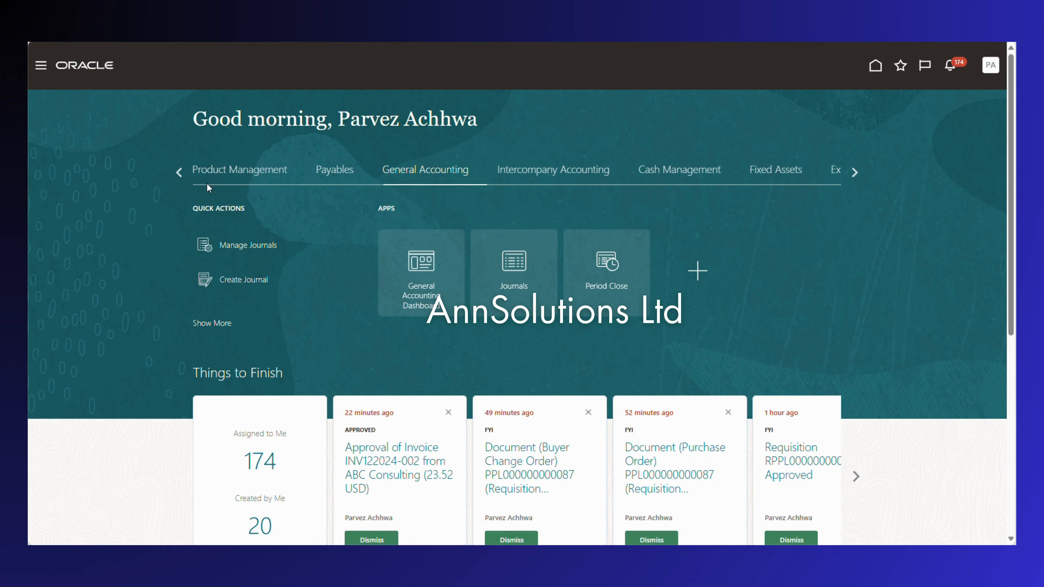
View the Payments overview in Payables, and return to the home page.
click(180, 175)
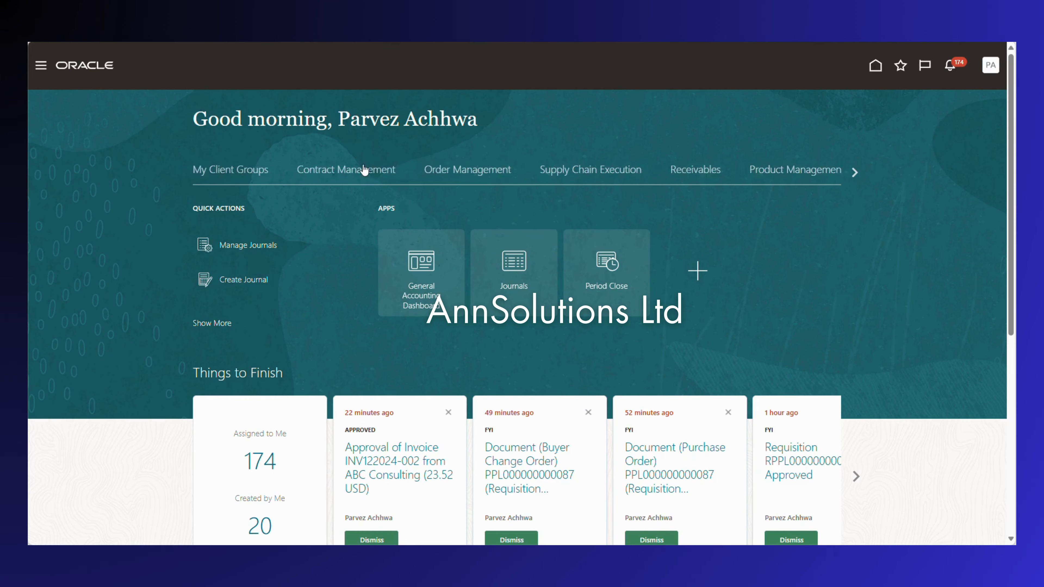
click(854, 173)
click(658, 170)
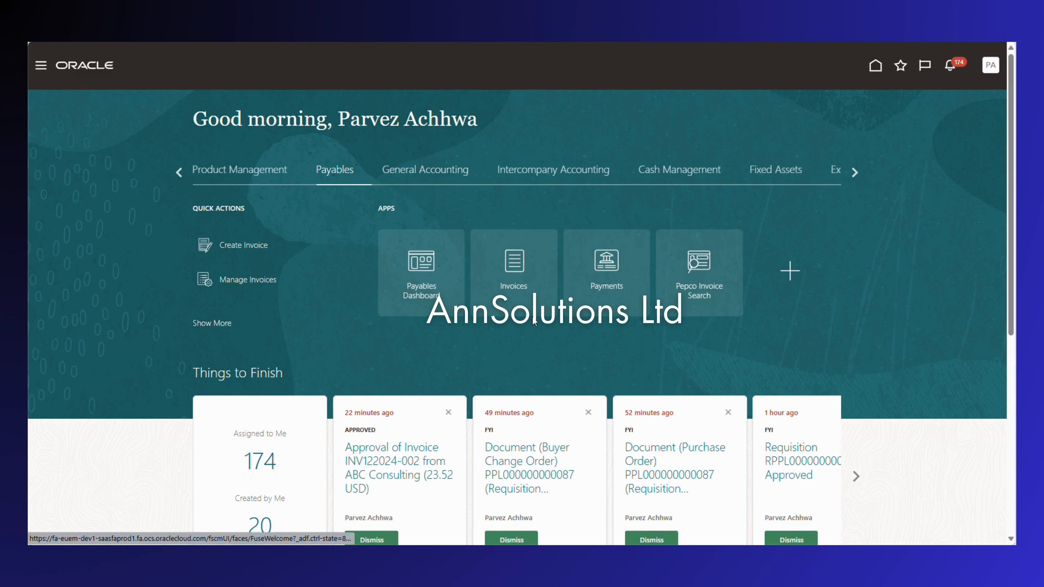
click(607, 262)
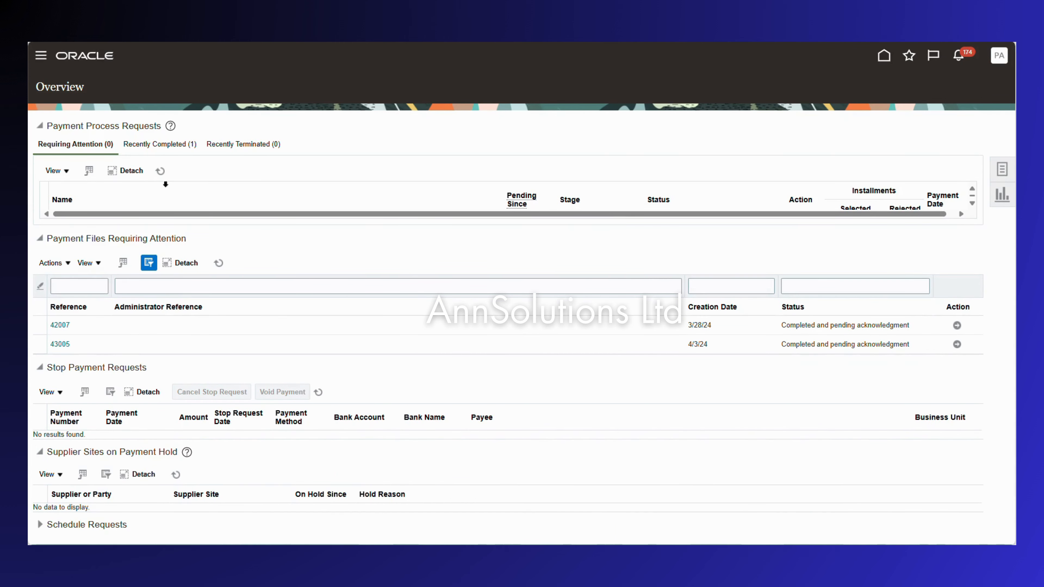
mouse_move(25, 144)
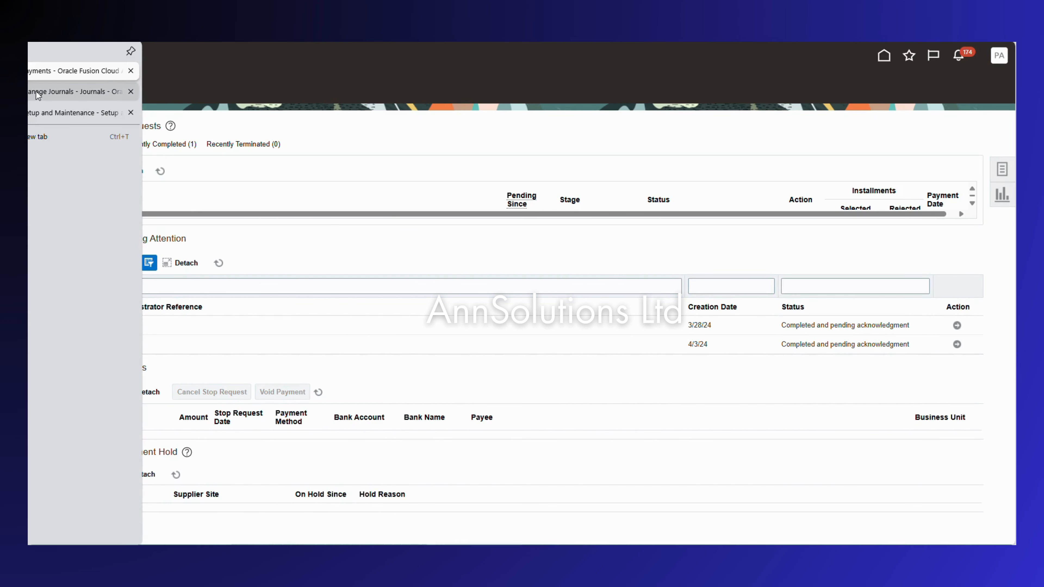
click(883, 56)
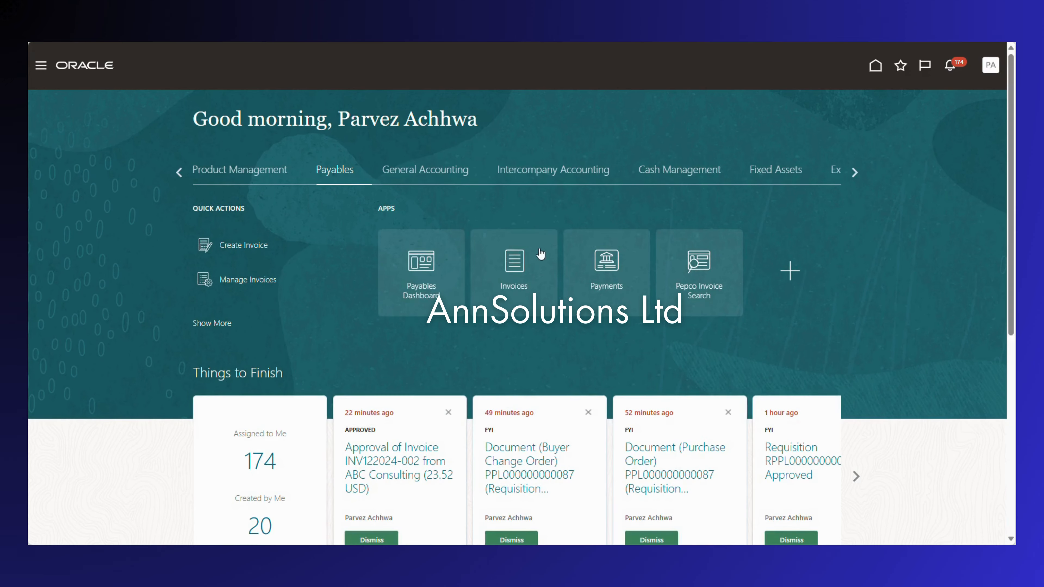
Open the 23.52 USD ABC Consulting invoice, review its installment and payment method in Manage Installments, and close both without saving.
click(511, 268)
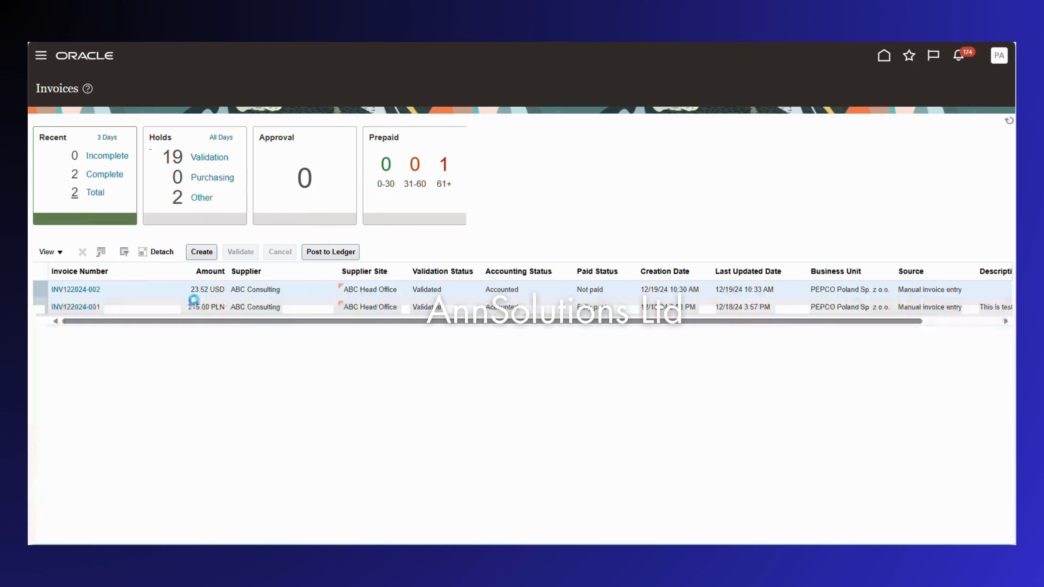
click(81, 290)
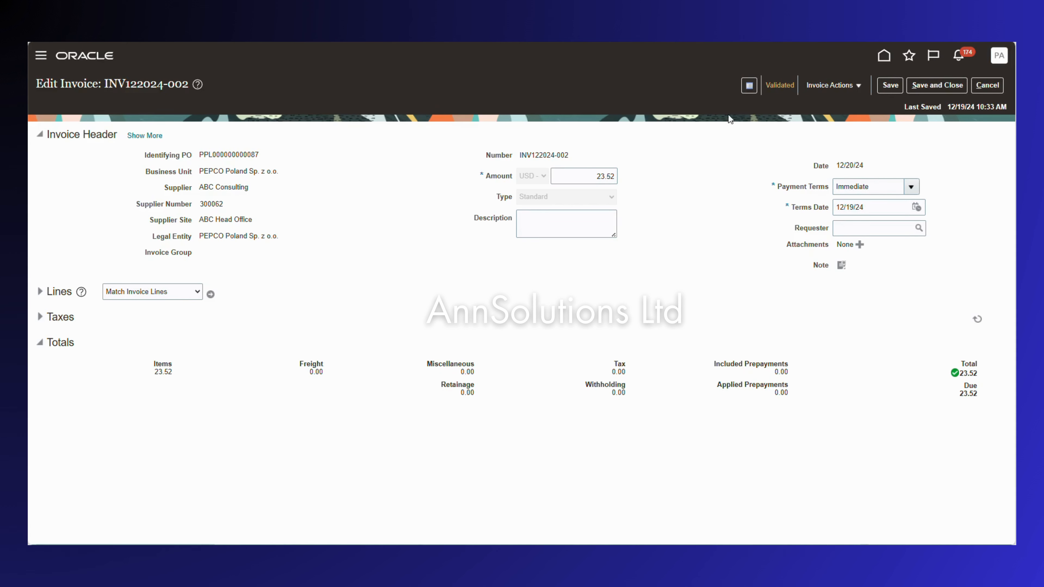
click(828, 86)
click(850, 105)
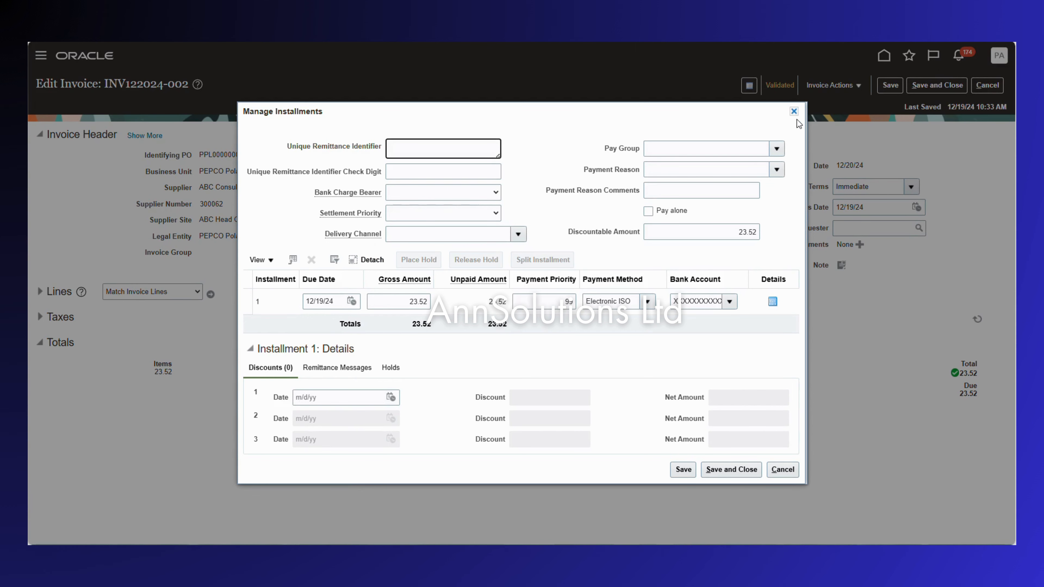
click(793, 111)
click(995, 87)
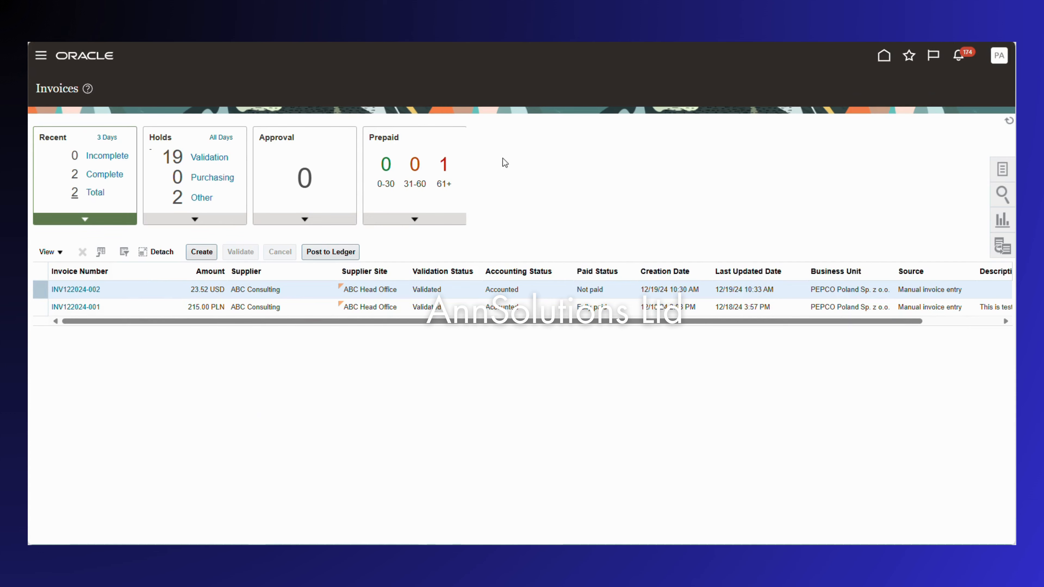
Start a new payment process request from the Payables Payments work area.
click(884, 55)
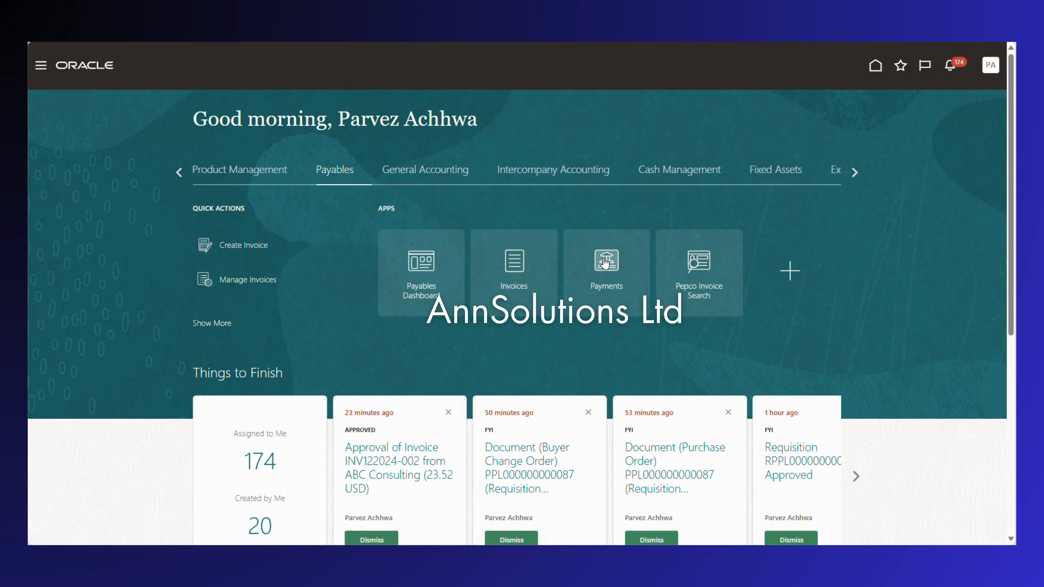
click(605, 262)
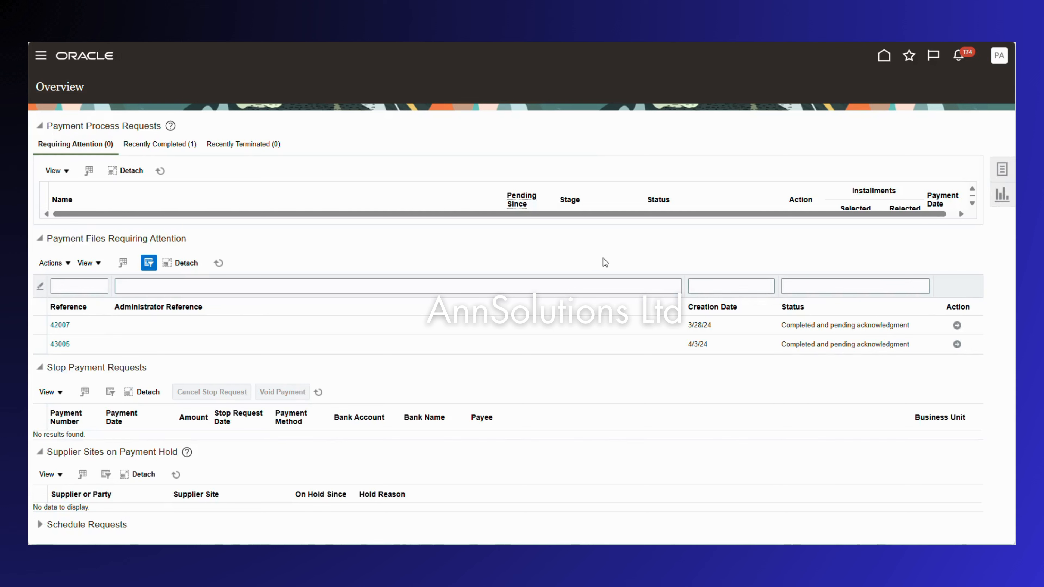
click(1002, 167)
click(910, 95)
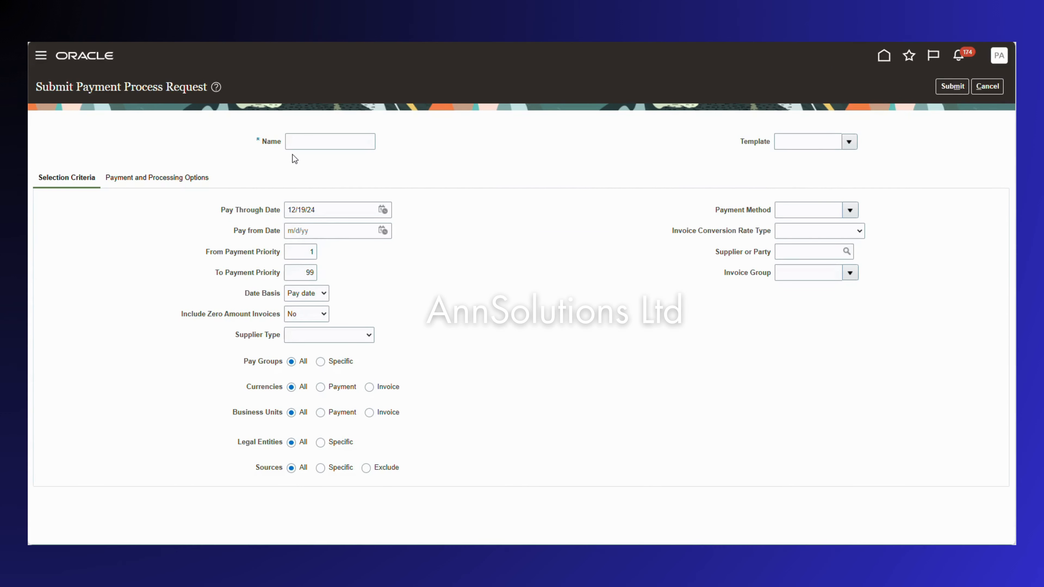
Name the payment process request PAY-1224-001.
click(298, 143)
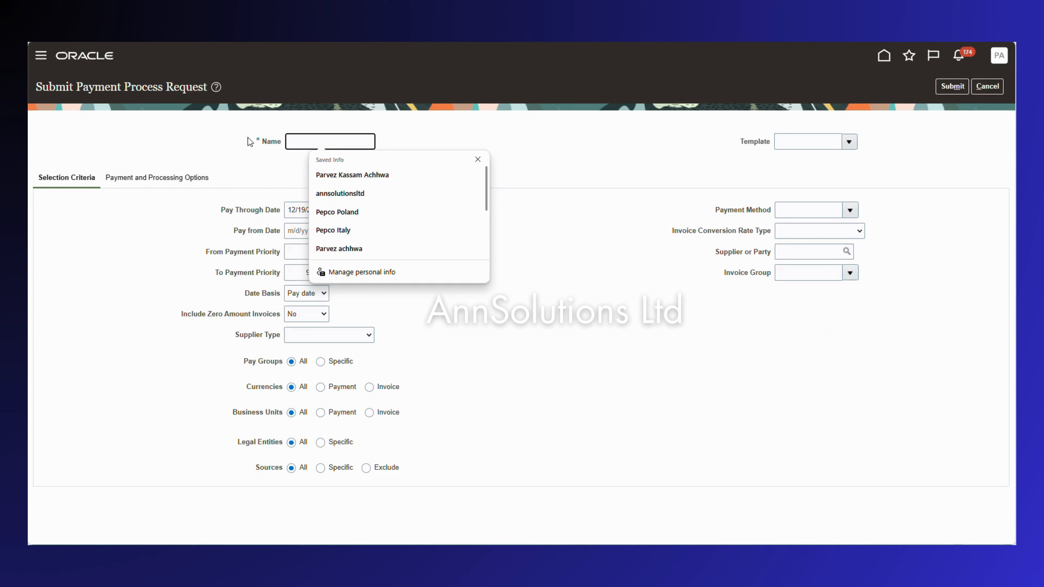
text(PAY-)
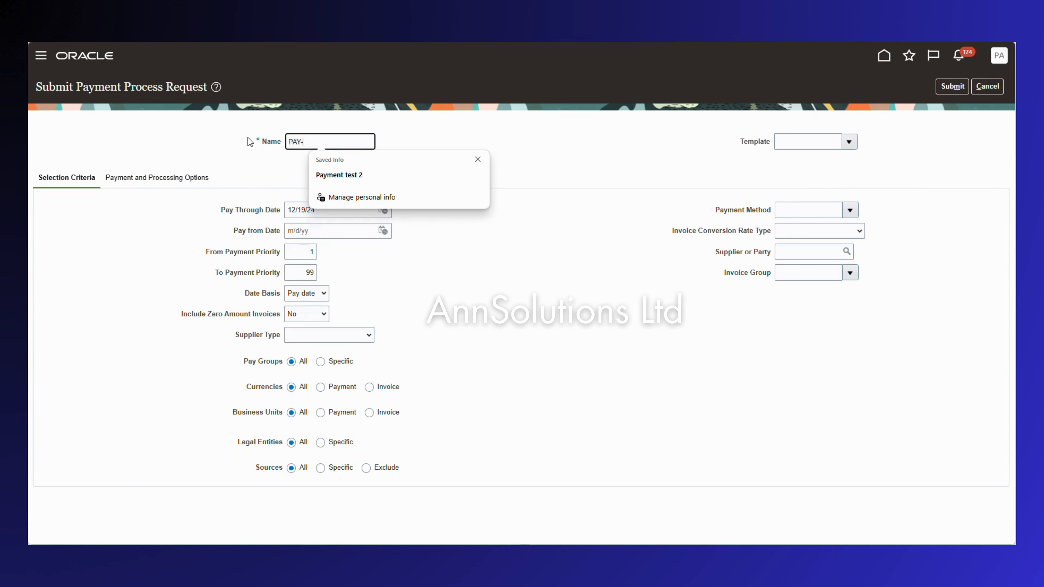
text(1224-)
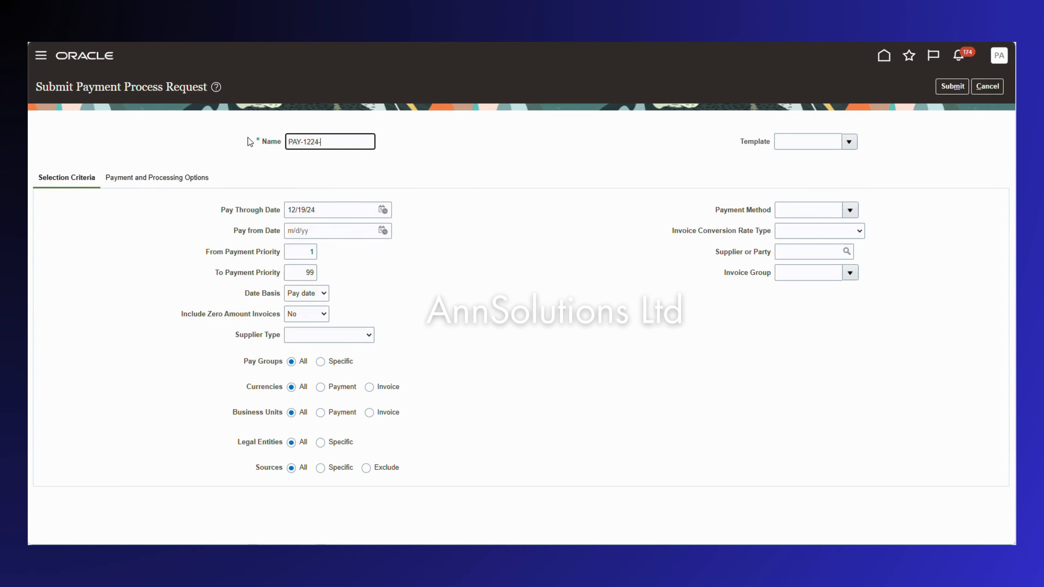
text(001)
key(Tab)
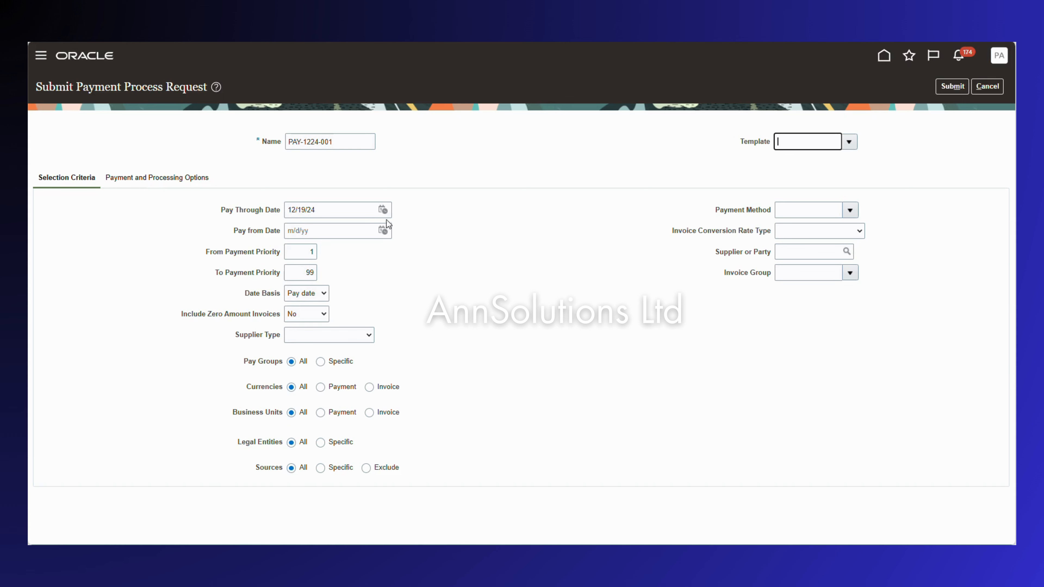
click(339, 204)
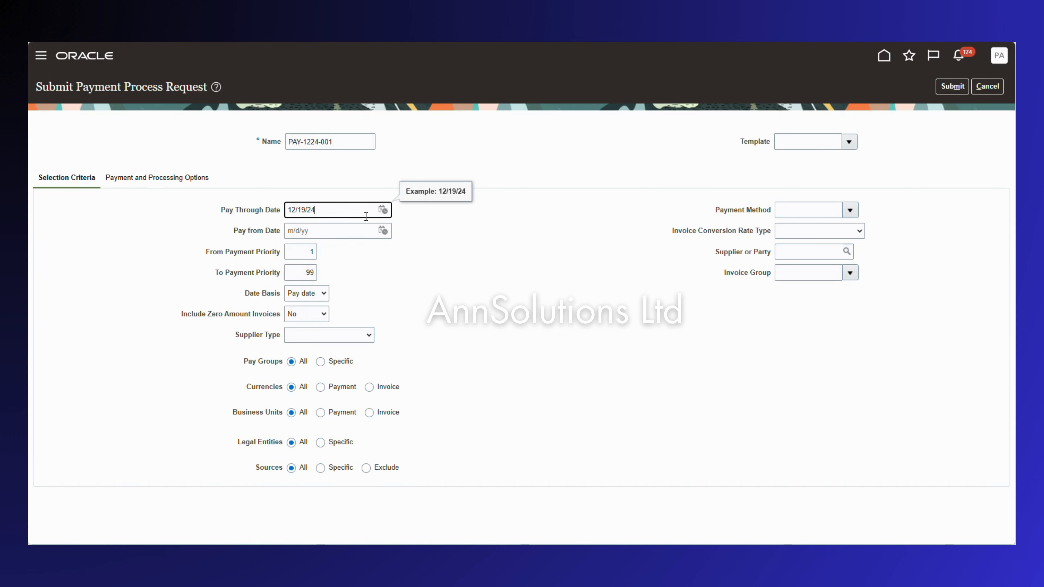
Restrict the selection criteria to the supplier ABC Consulting and set the date basis to Due date.
click(802, 251)
text(ABC Con)
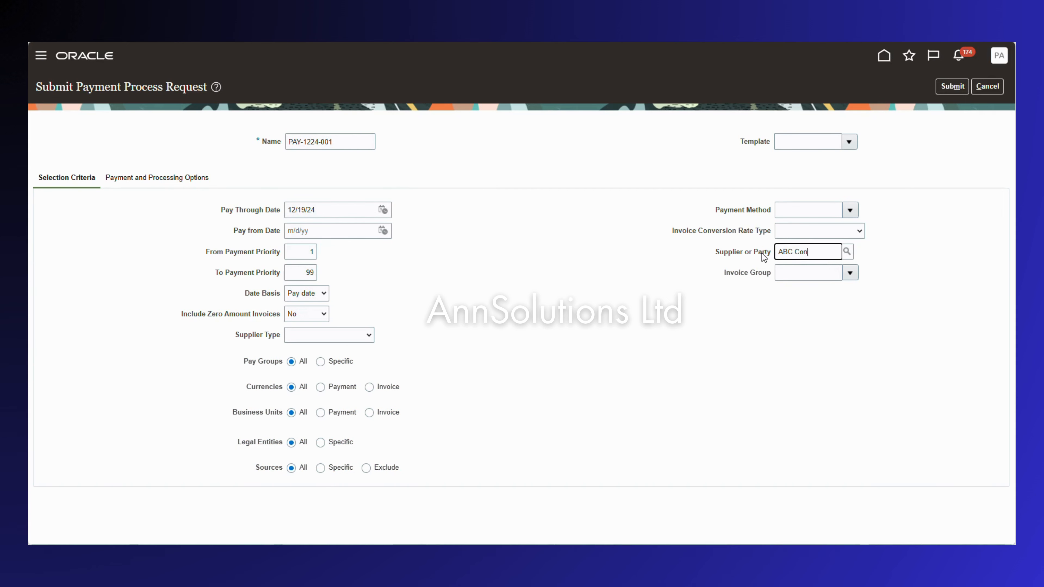
text(sulting)
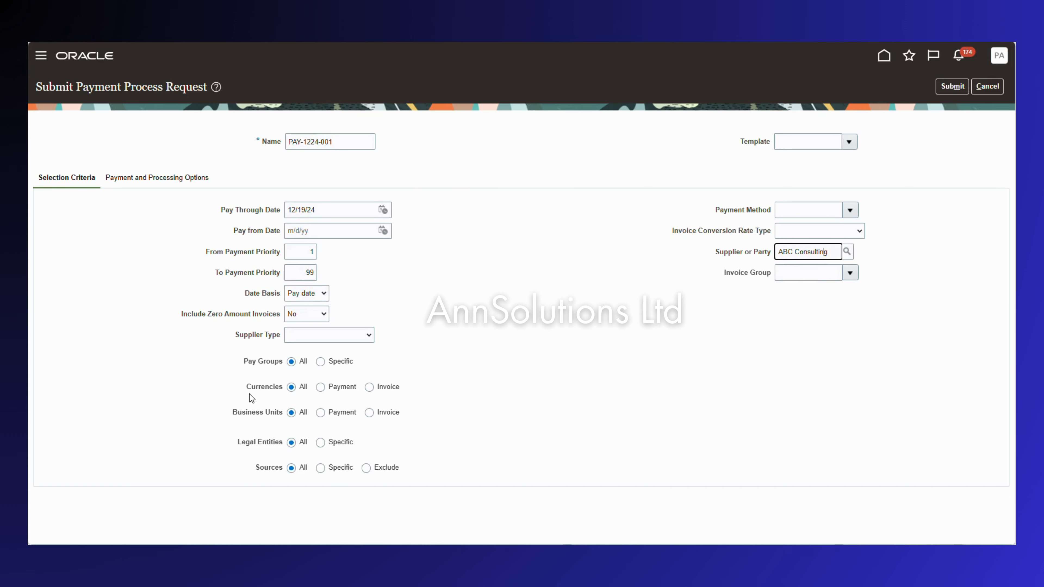
click(847, 251)
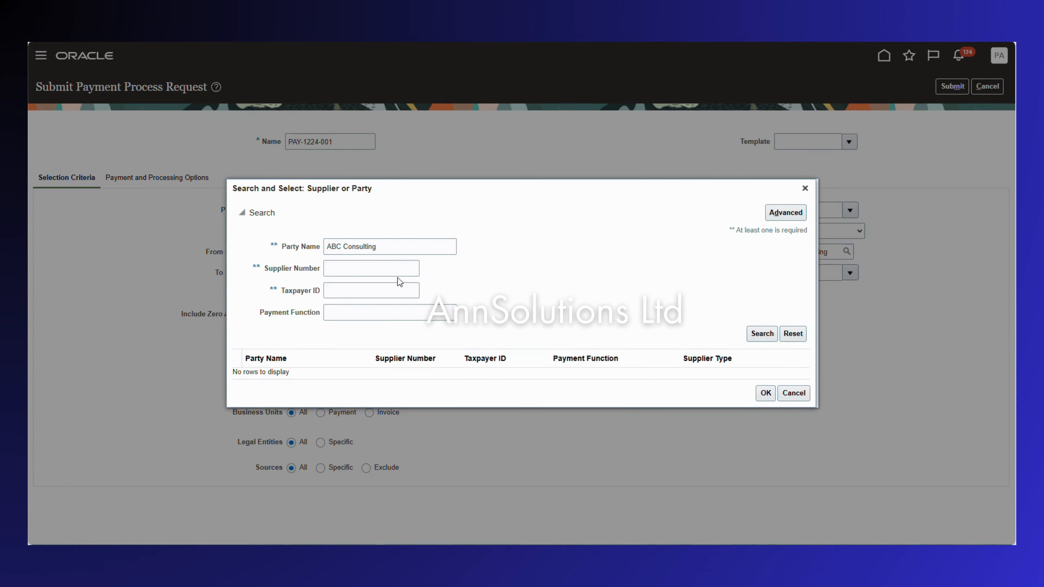
click(291, 370)
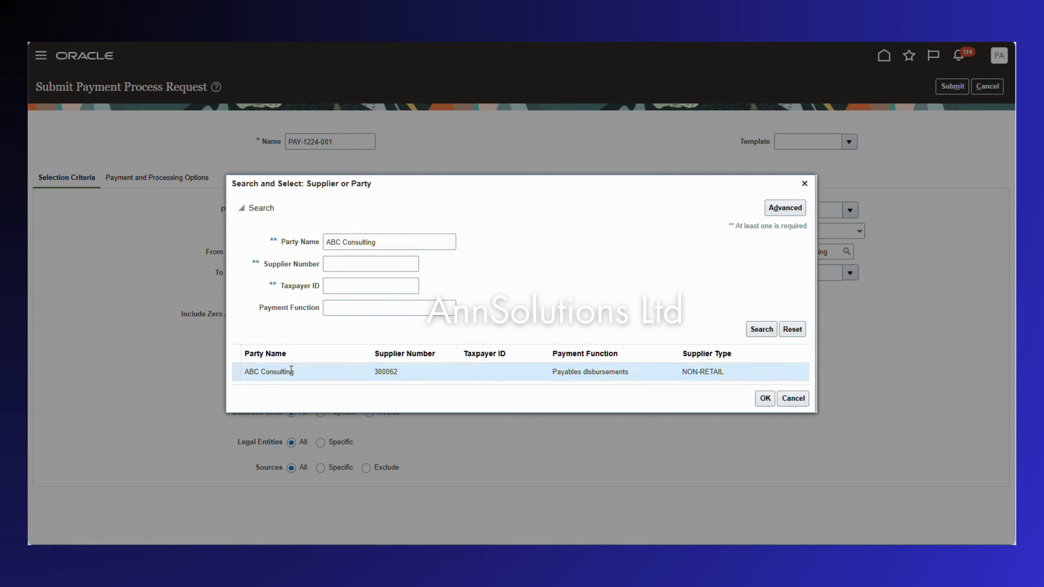
click(763, 400)
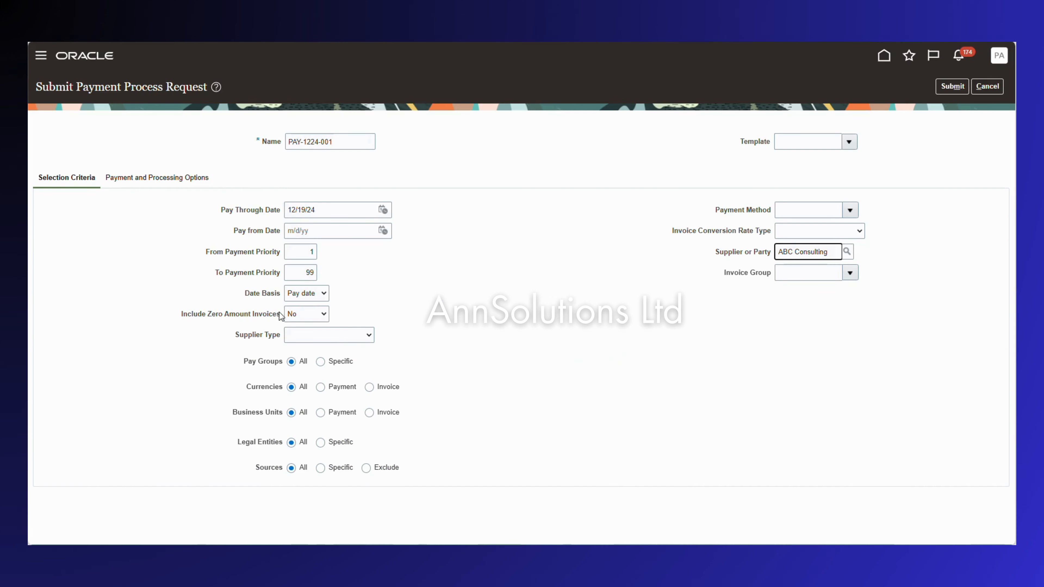
click(306, 293)
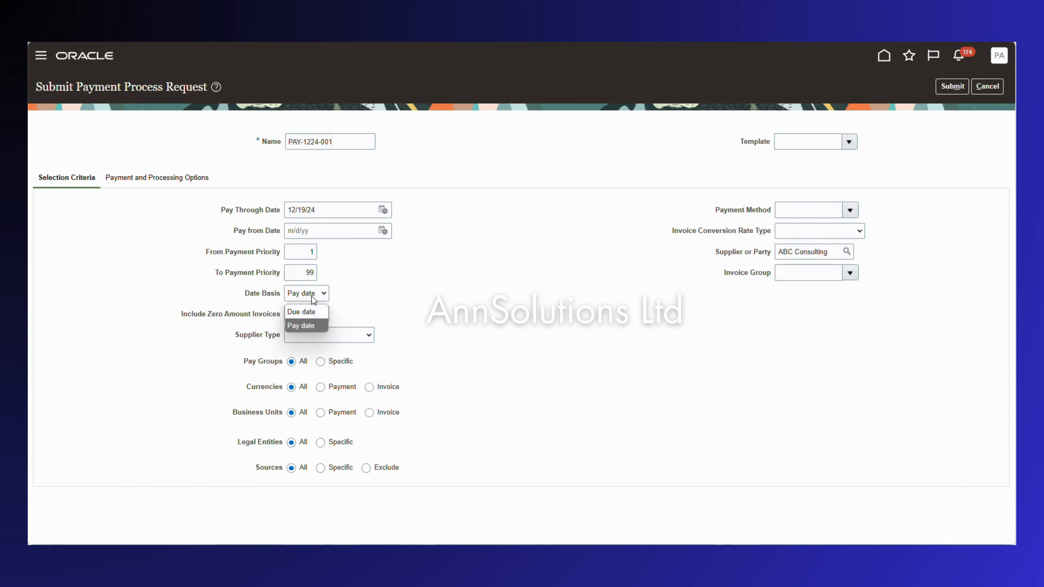
click(307, 311)
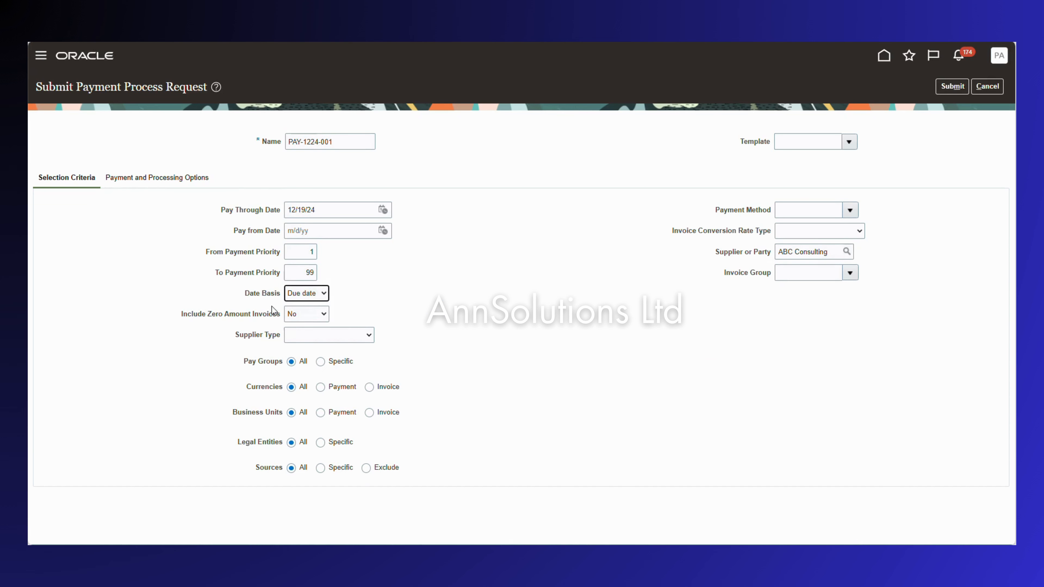
Set the payment date to 12/22/24 in the request's payment and processing options.
click(146, 178)
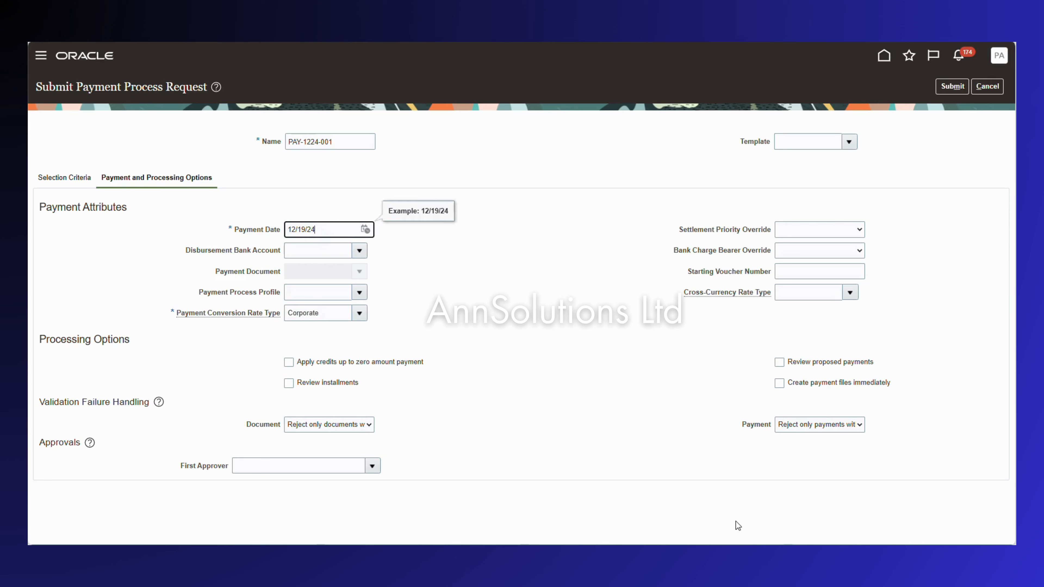
key(Delete)
key(Delete)
text(22)
key(Tab)
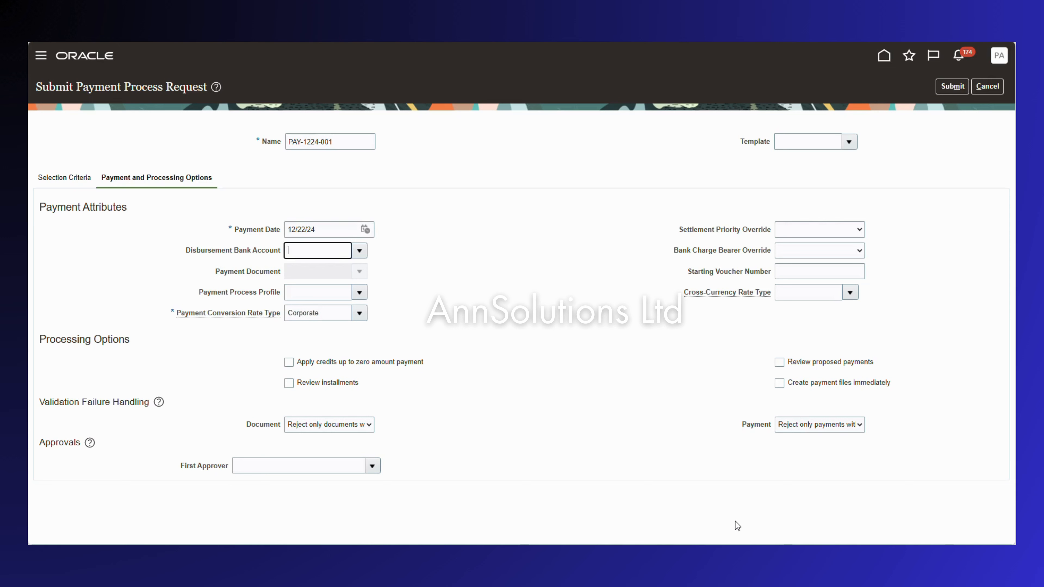
Choose disbursement account PPL ING AP 0400 PLN, payment document EFT-PPL ING AP 0400 PLN and process profile UCM Transfer Pepco Electronic Payments.
click(356, 252)
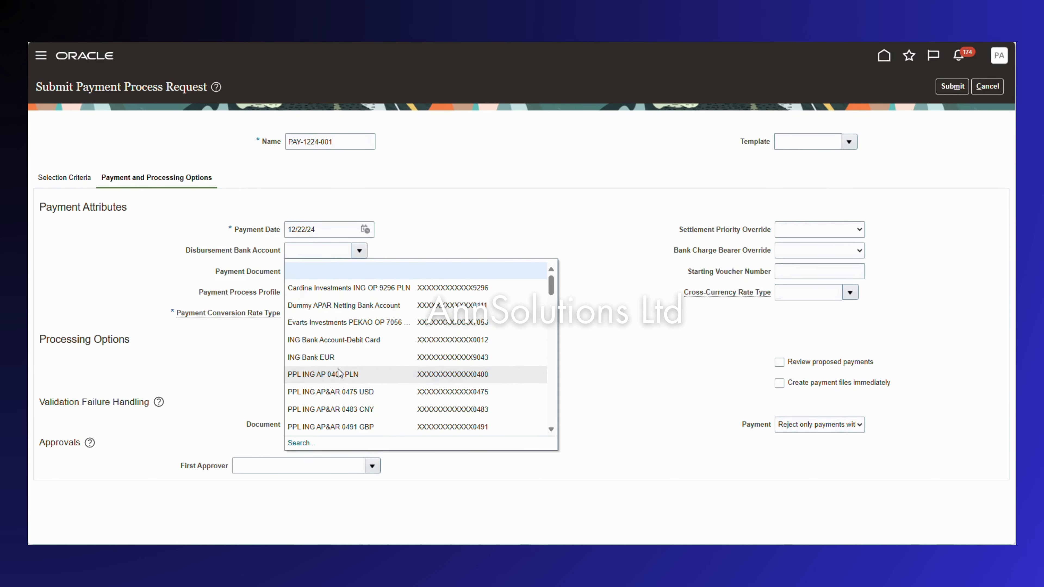
click(364, 372)
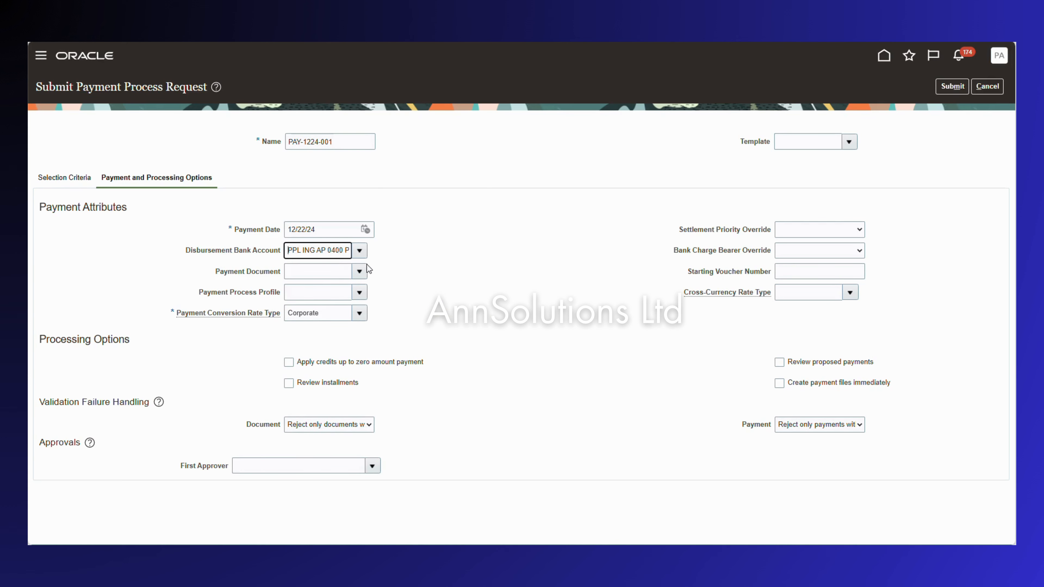
click(360, 271)
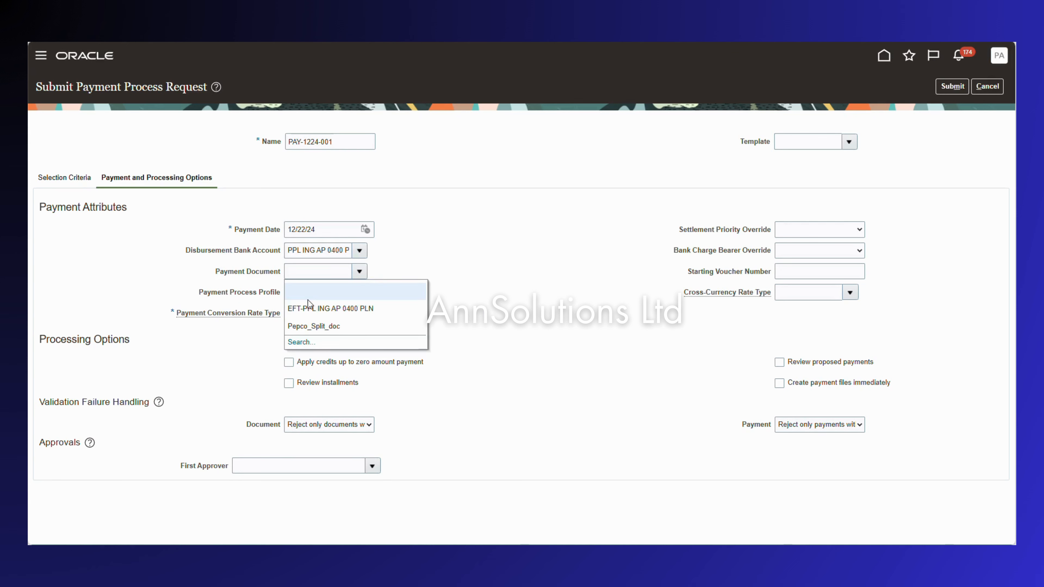
click(330, 305)
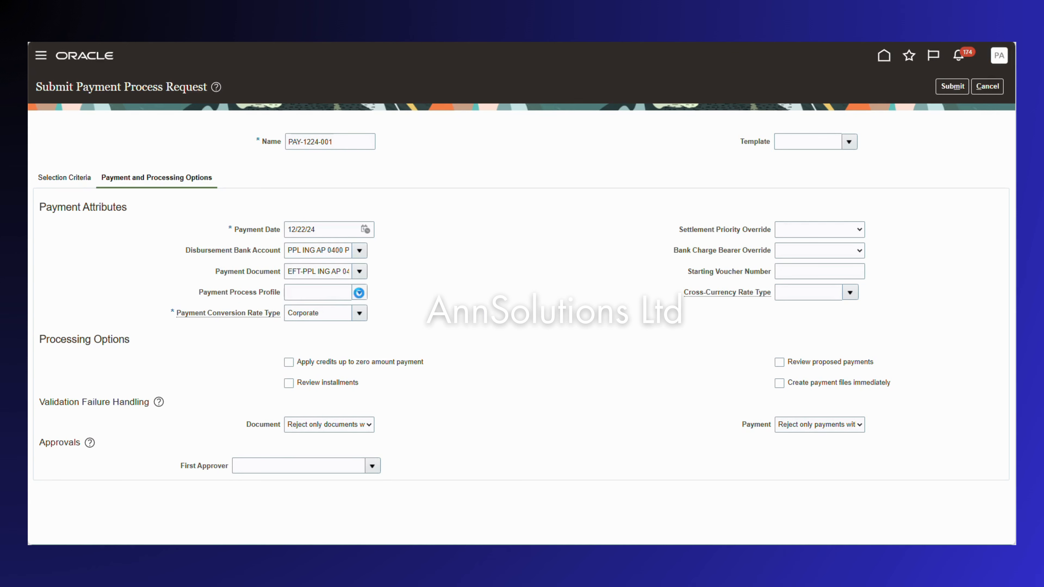
click(330, 295)
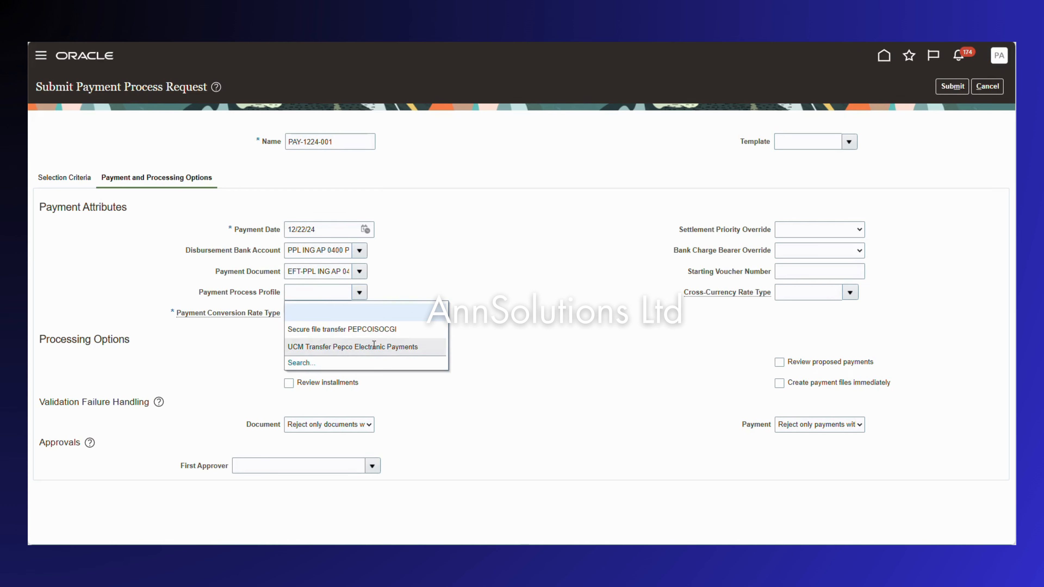
click(346, 346)
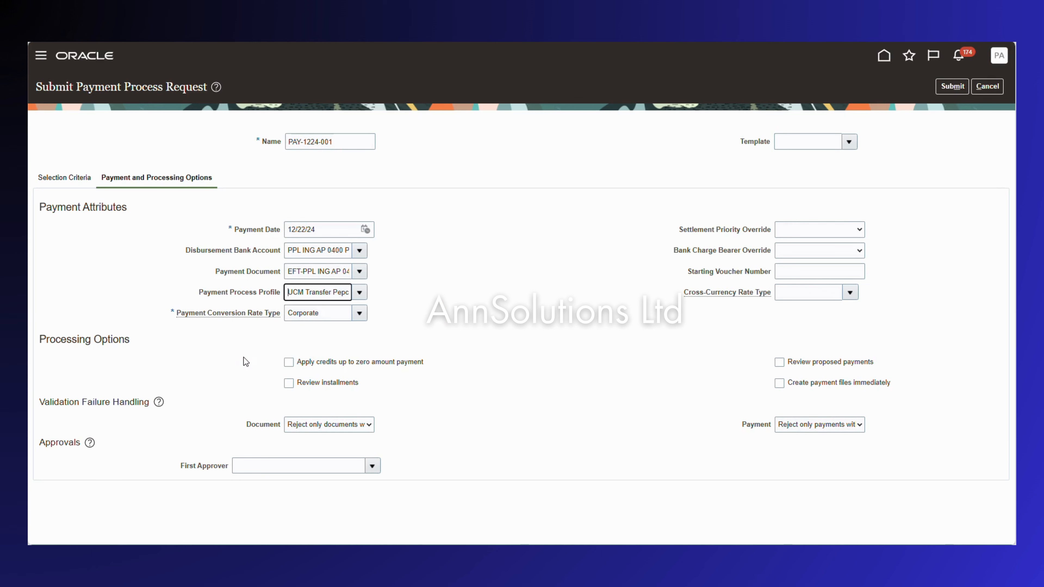
Set the payment conversion rate type to National Bank of Poland.
click(354, 317)
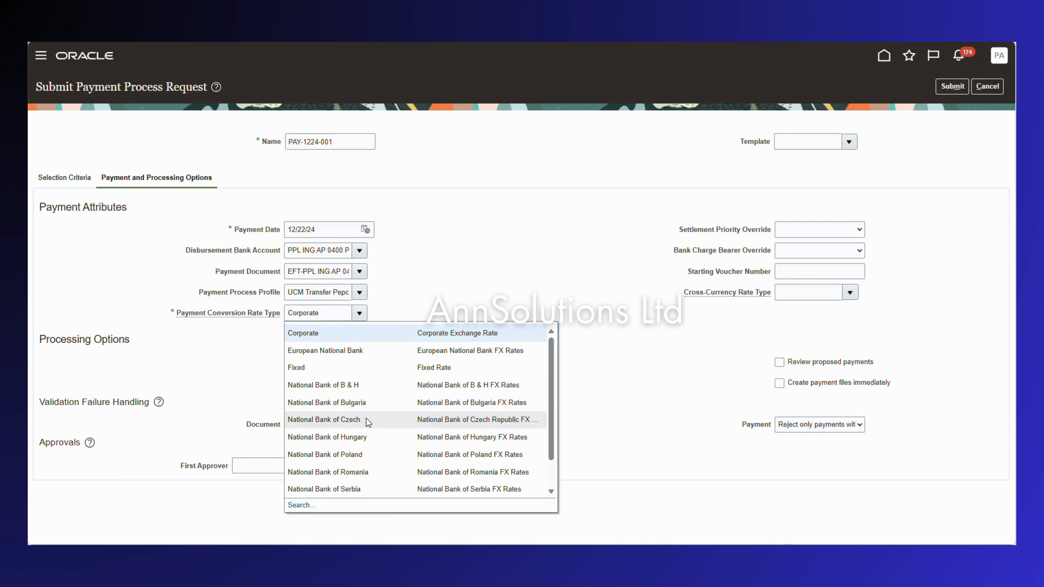
click(344, 455)
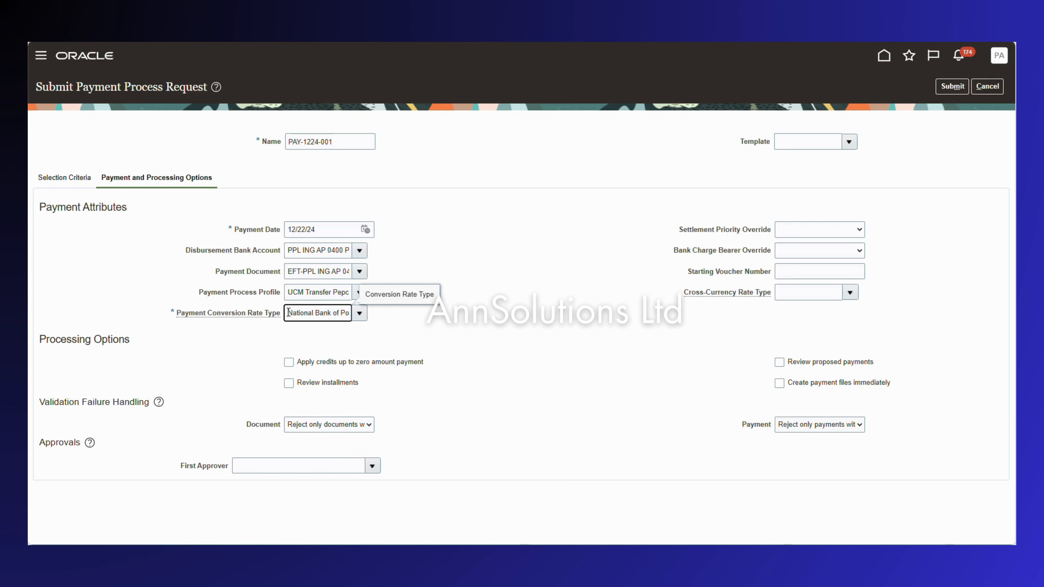
drag(288, 313, 362, 312)
click(281, 362)
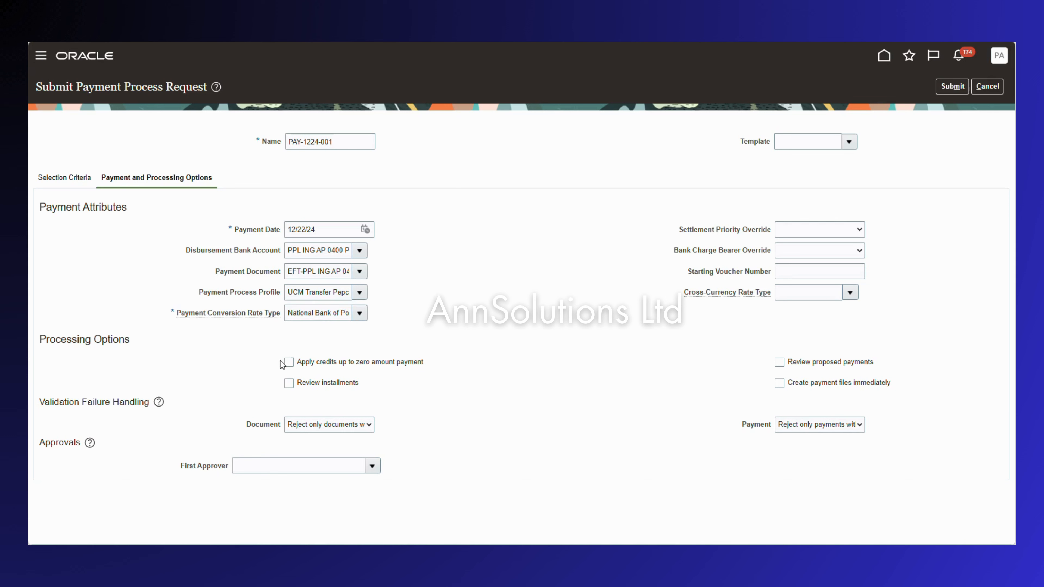
Enable applying credits up to zero amount, reviewing installments and proposed payments, and creating payment files immediately, and submit the request.
click(288, 363)
click(289, 383)
click(779, 362)
click(780, 383)
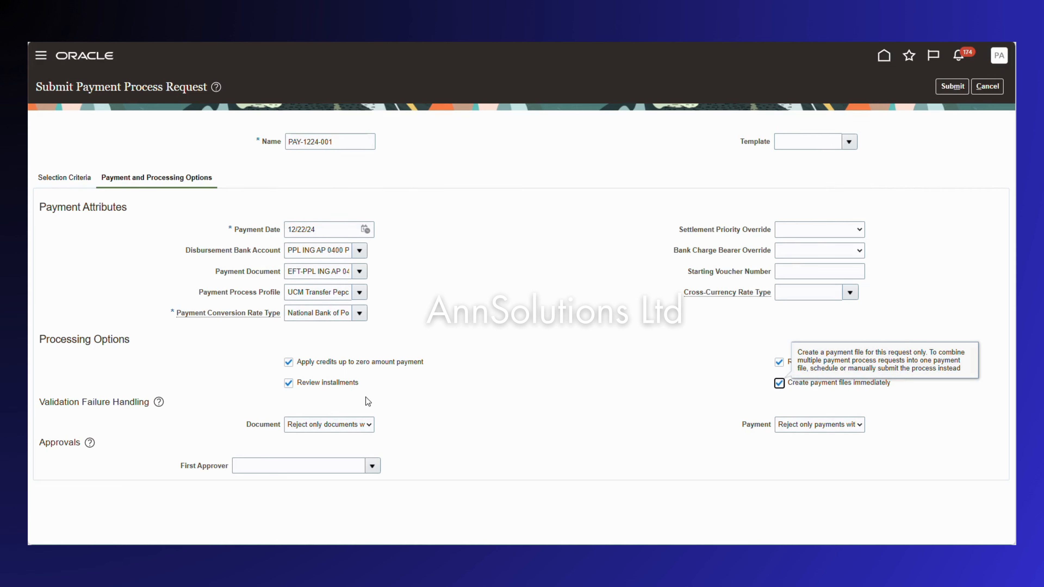
click(951, 87)
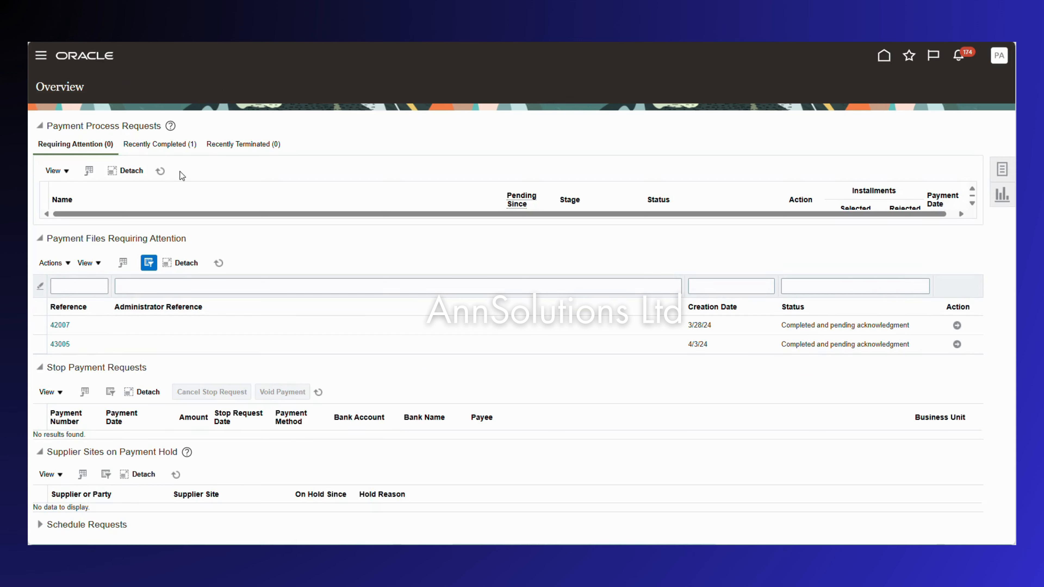
Refresh the payment process requests requiring attention and open the pending action for PAY-1224-001.
click(160, 171)
click(160, 171)
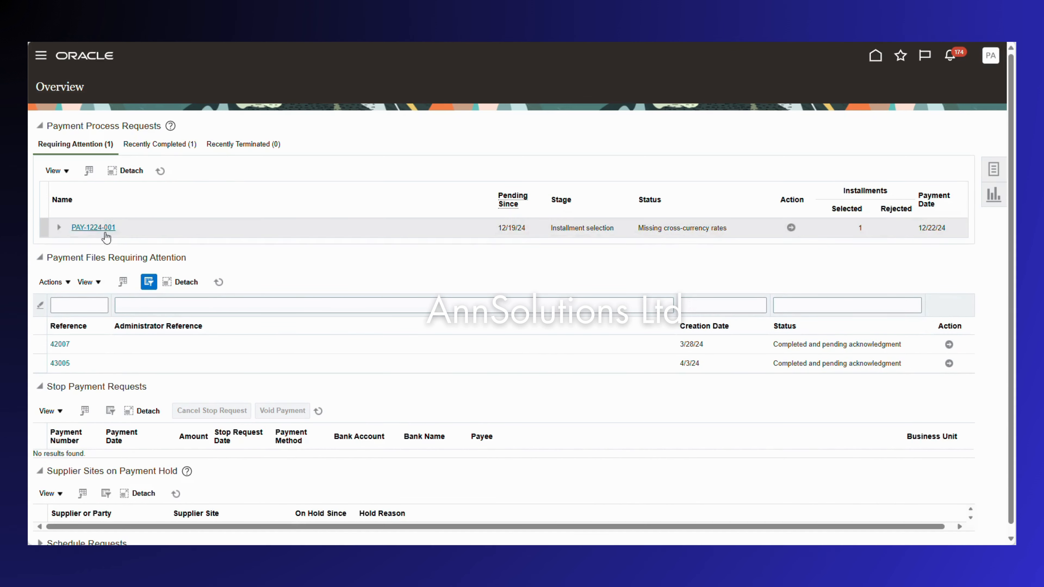
click(792, 228)
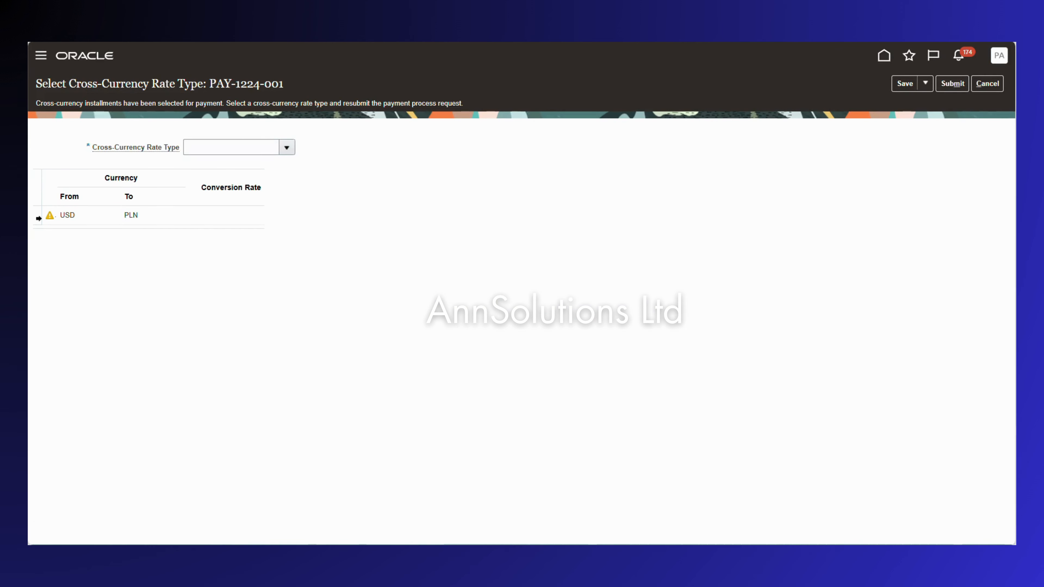
Set the cross-currency rate type for USD to PLN to National Bank of Poland, then save and resubmit the request.
mouse_move(50, 217)
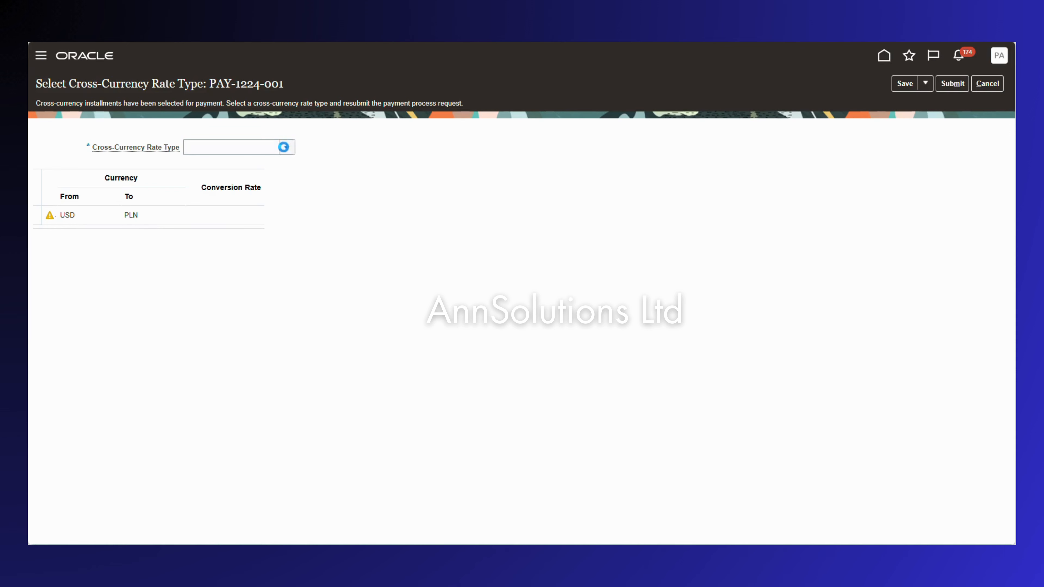
click(283, 147)
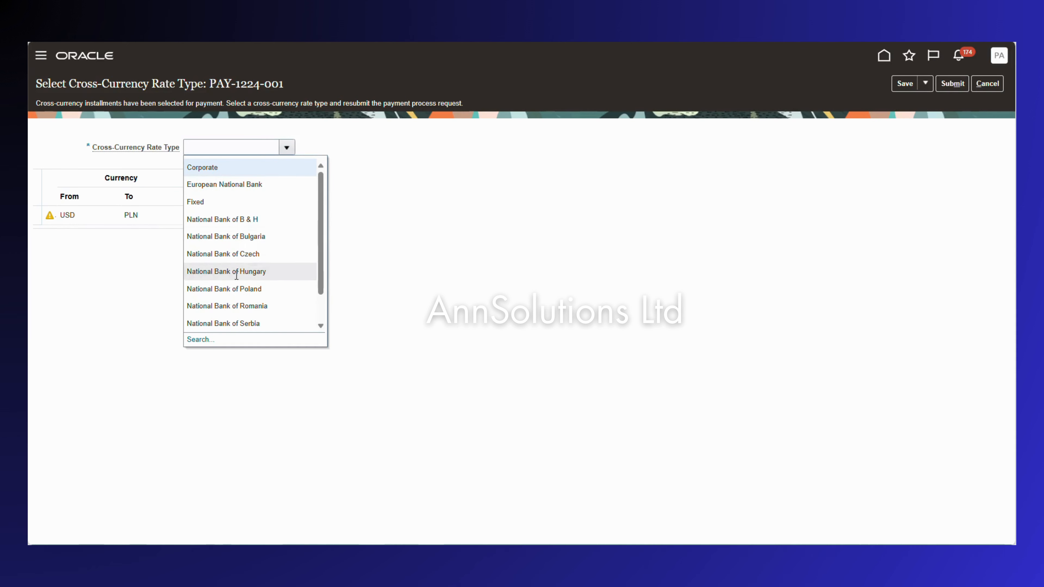
click(230, 289)
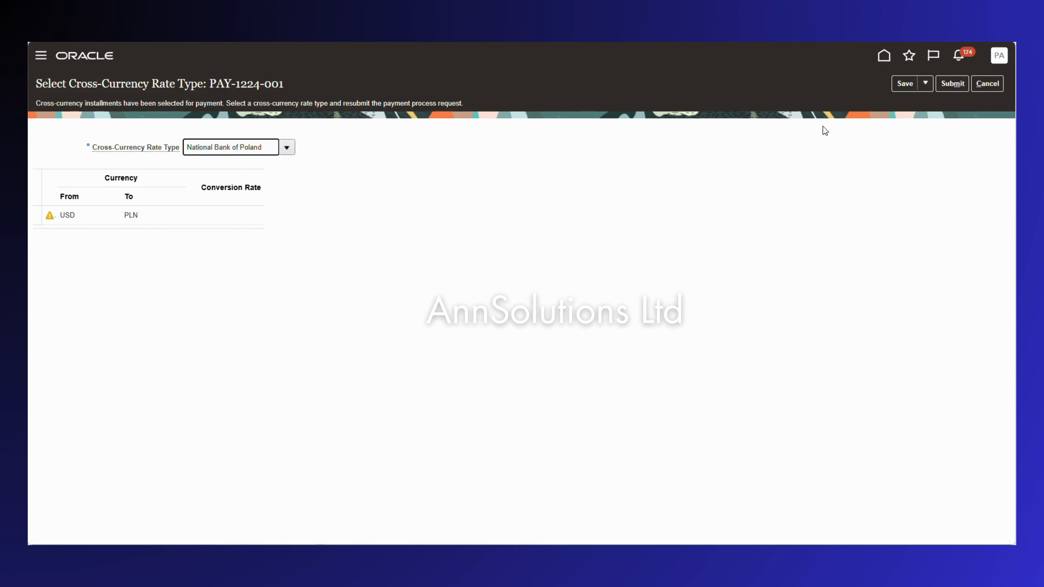
click(905, 85)
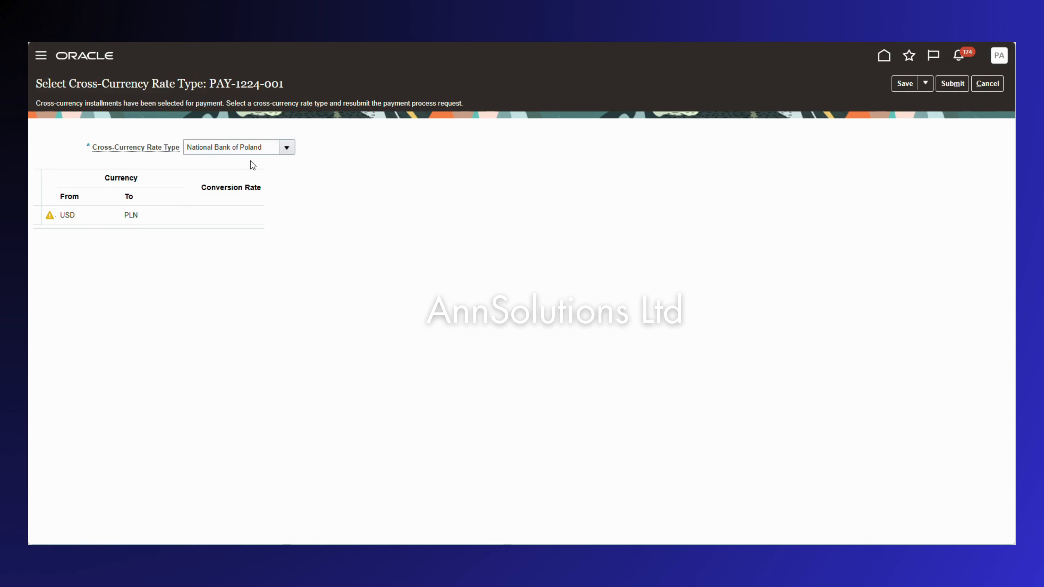
click(953, 85)
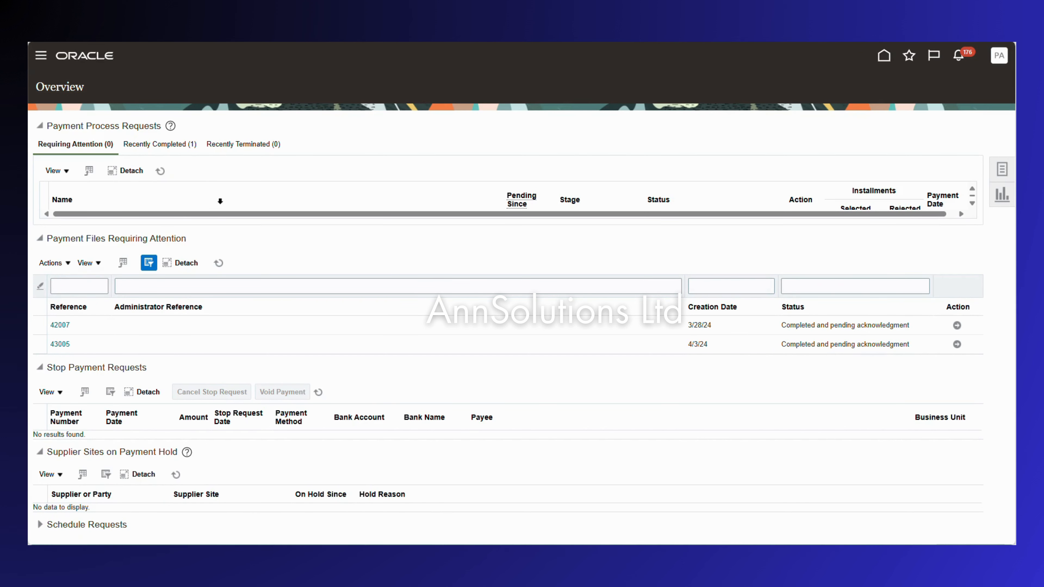
Refresh the requests, review the proposed ABC Consulting payment in PAY-1224-001, and resume the payment process.
click(161, 170)
click(160, 172)
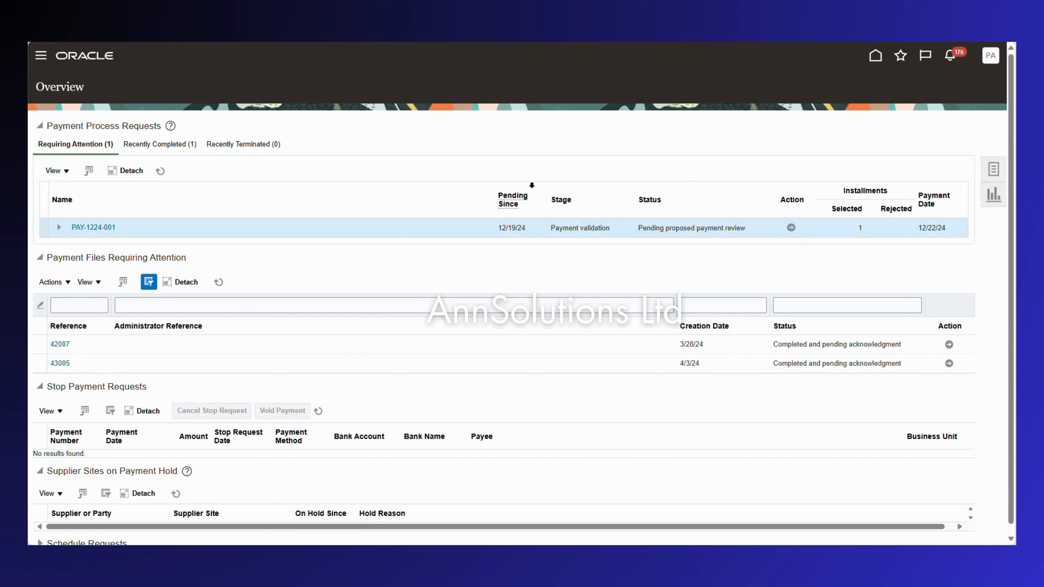
click(791, 227)
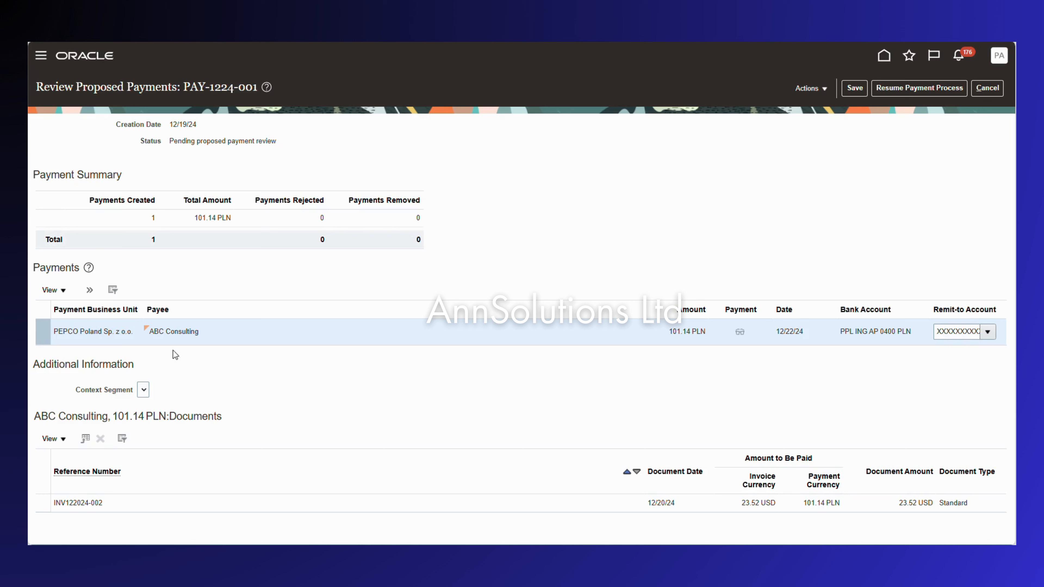
click(930, 89)
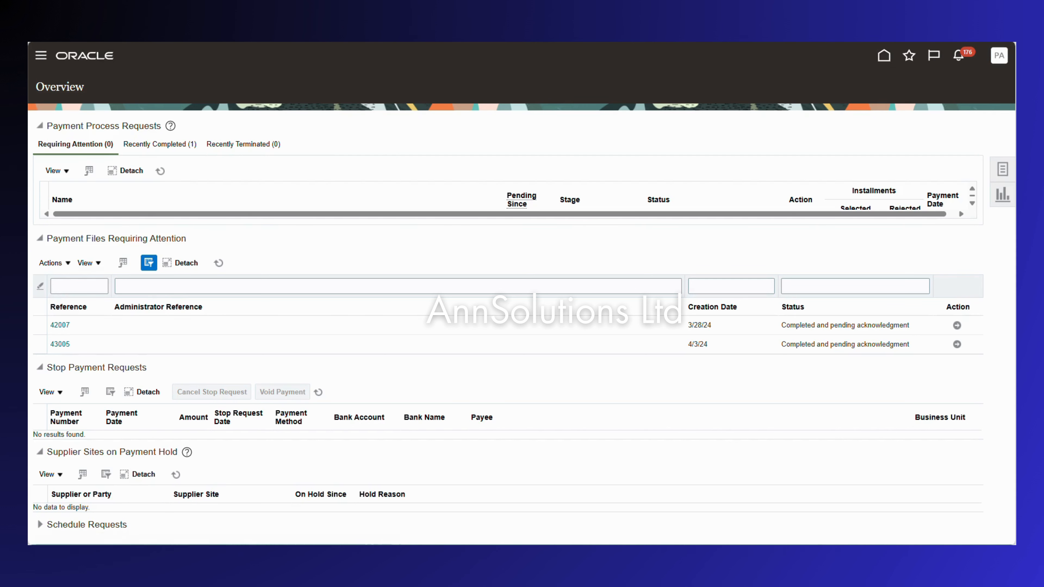
Refresh the payment process requests requiring attention, expand PAY-1224-001 and open its payment file for review.
click(161, 171)
click(174, 144)
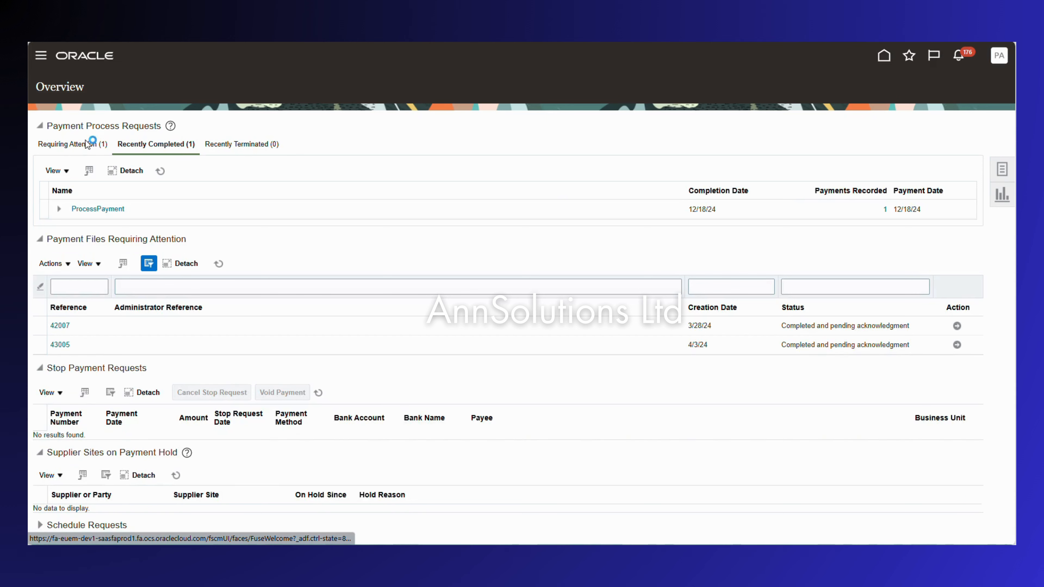
click(94, 151)
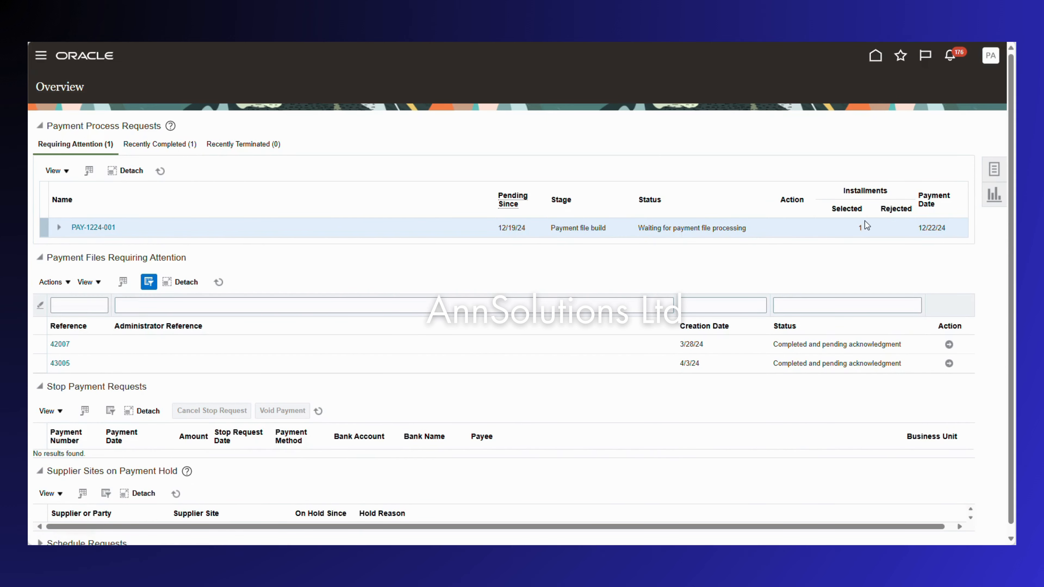
click(57, 228)
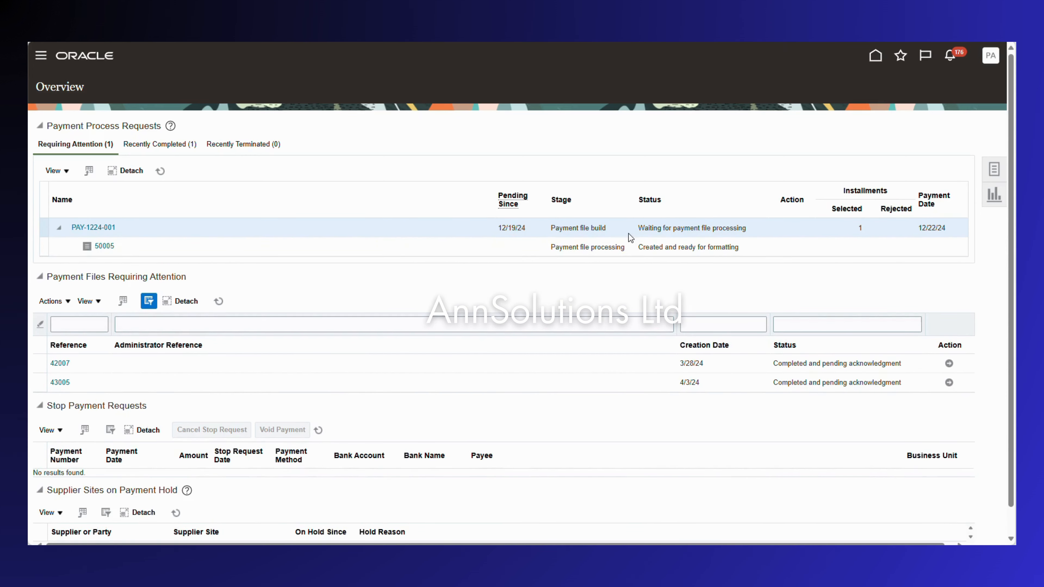
click(104, 247)
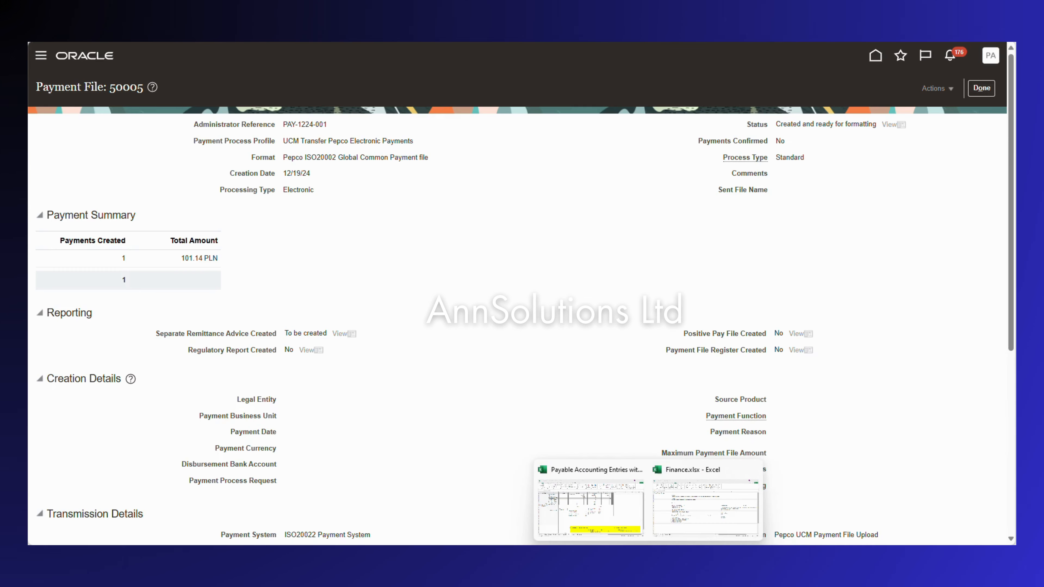
Switch to the Finance workbook in Excel and enter 101.14 in column D, below the accounting notes.
click(682, 407)
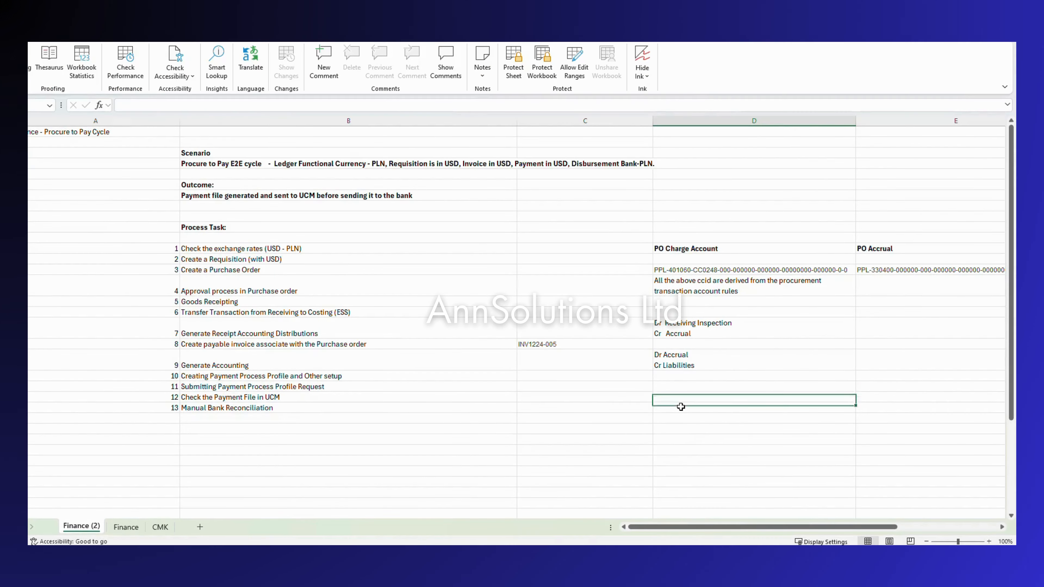
click(679, 439)
text(101/)
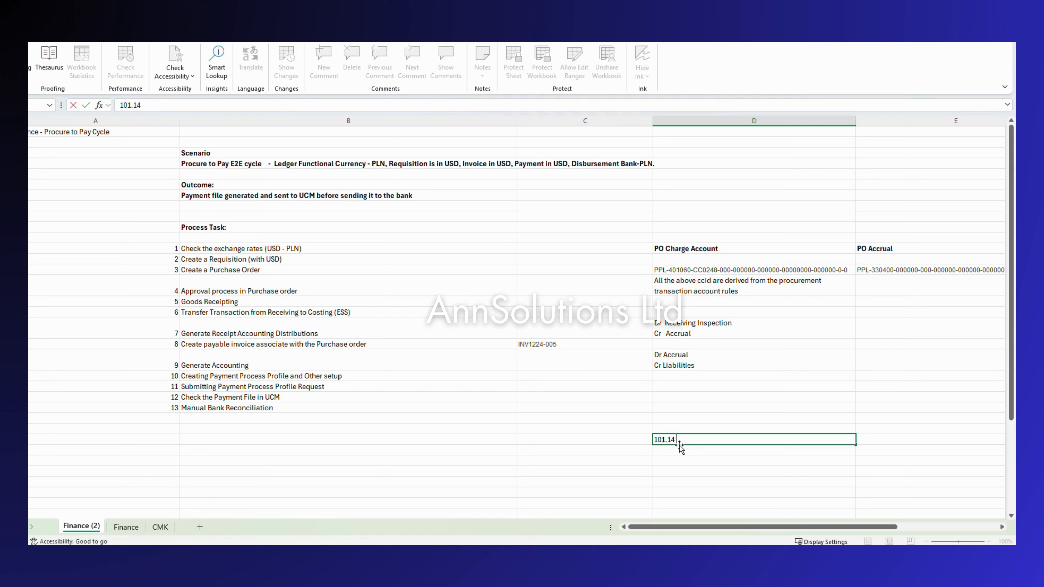
key(Return)
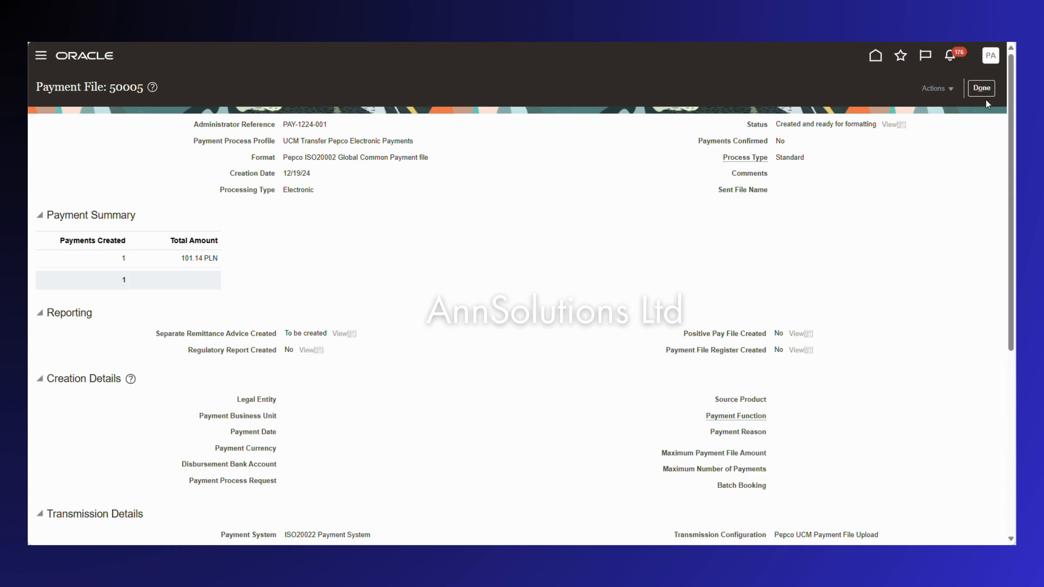
Close the payment file and search Manage Payments for payments dated 12/22/24.
click(983, 88)
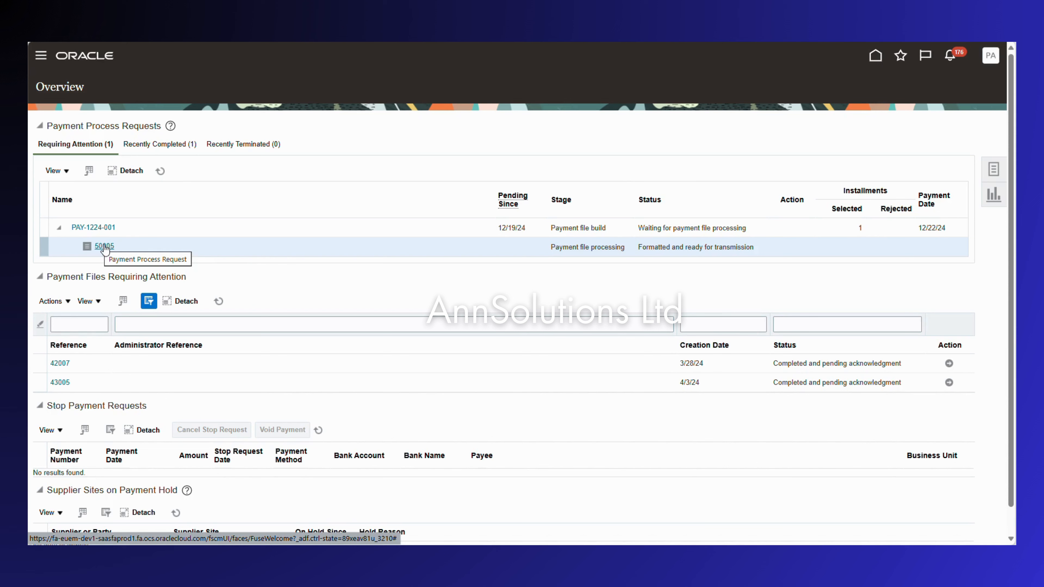
click(994, 169)
click(886, 149)
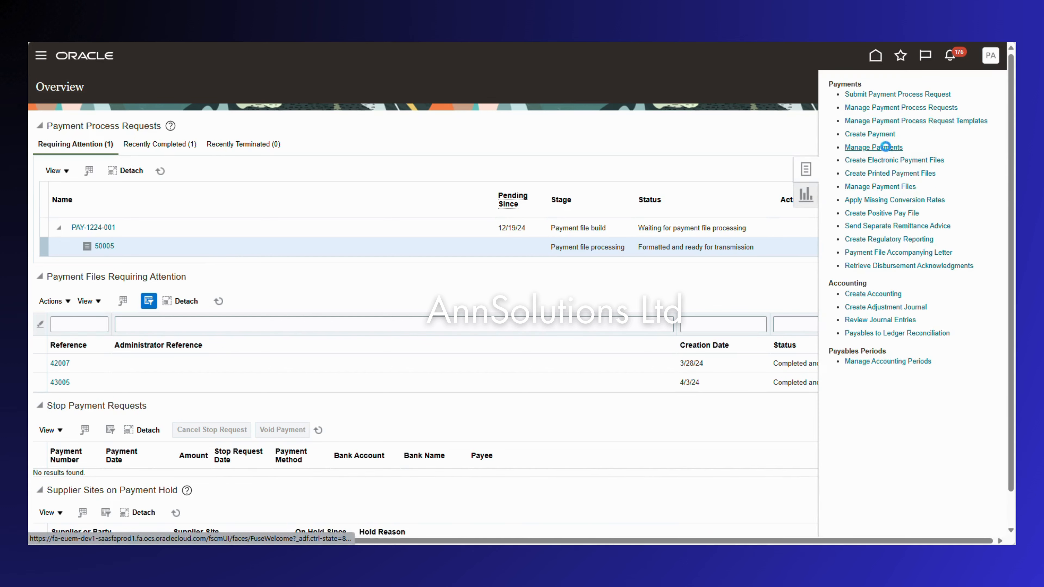
click(289, 181)
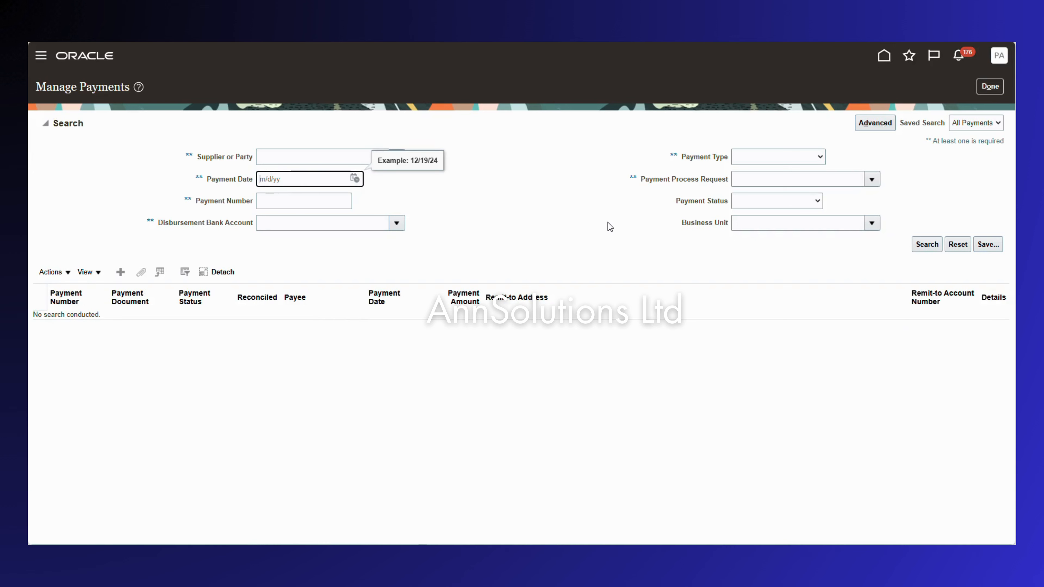
text(22)
key(ctrl+a)
text(12/22/2)
click(927, 244)
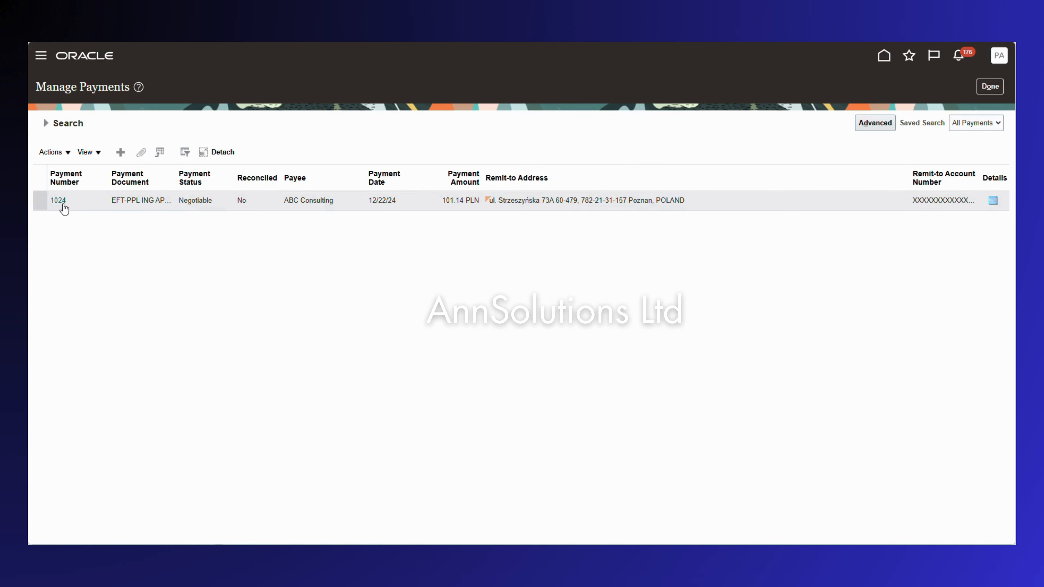
Open the ABC Consulting payment, try to account it in draft, and close the payment.
click(53, 203)
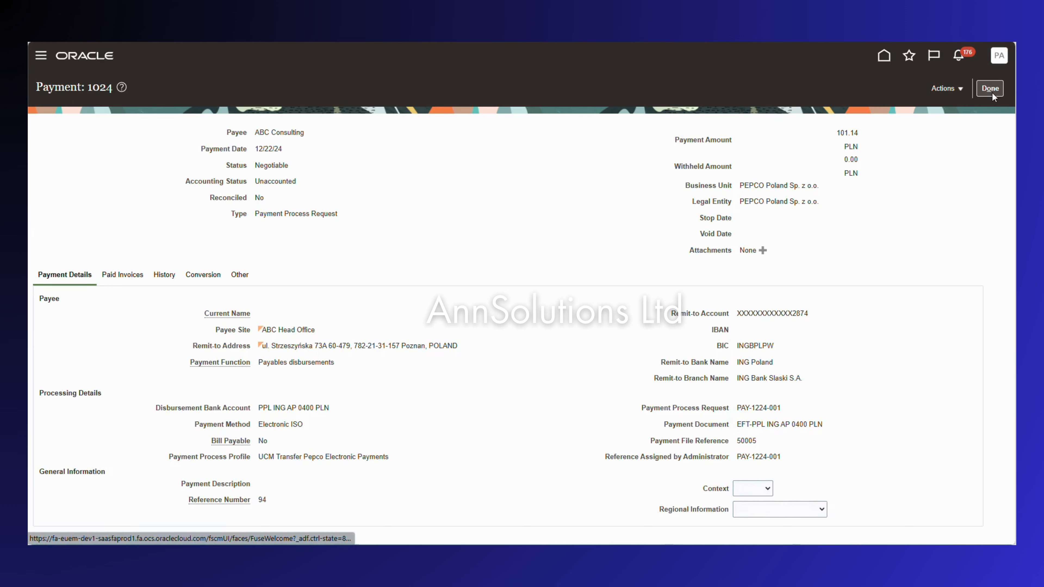
click(956, 94)
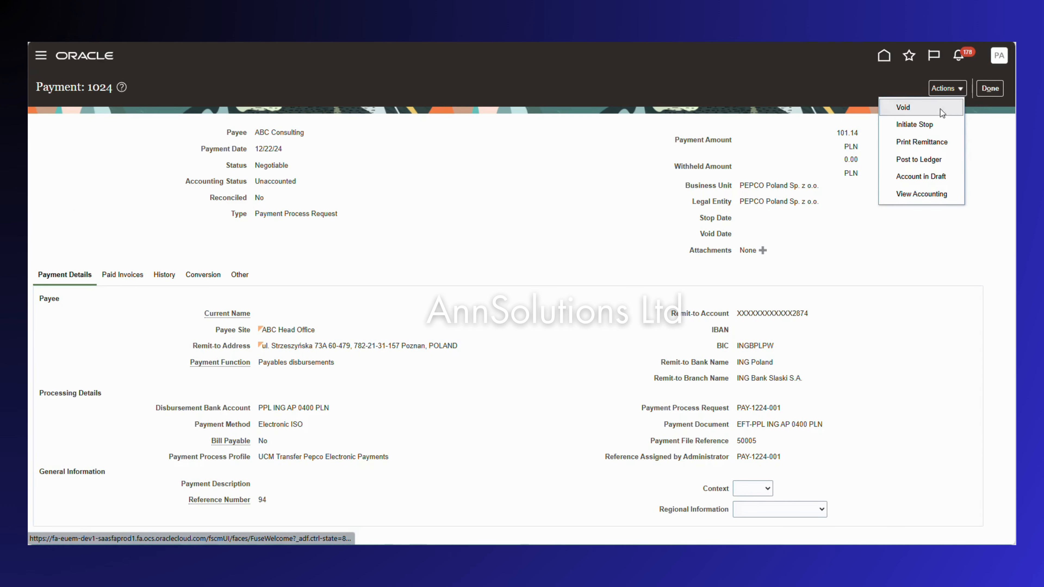
click(925, 178)
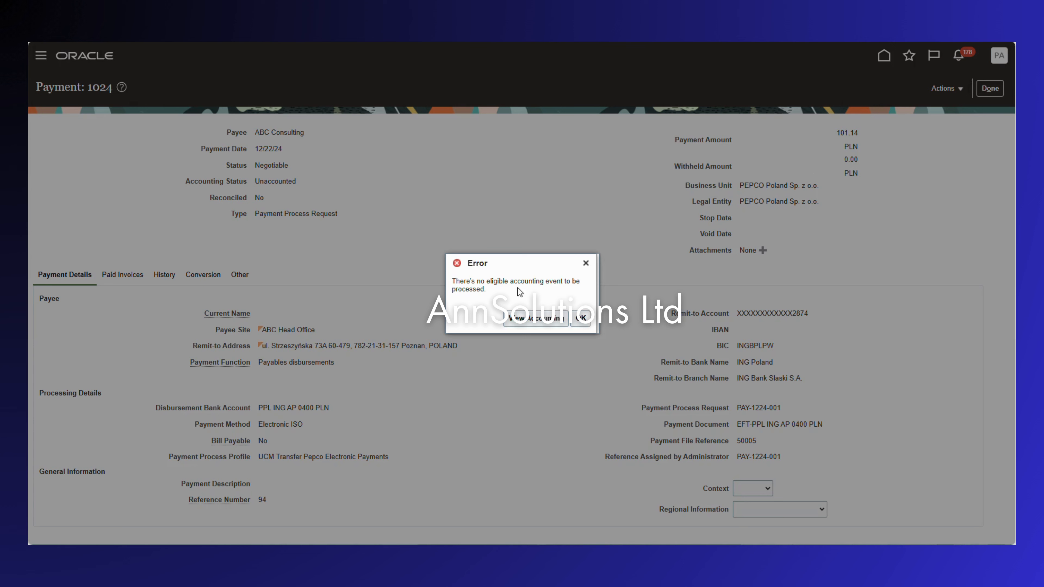
click(581, 319)
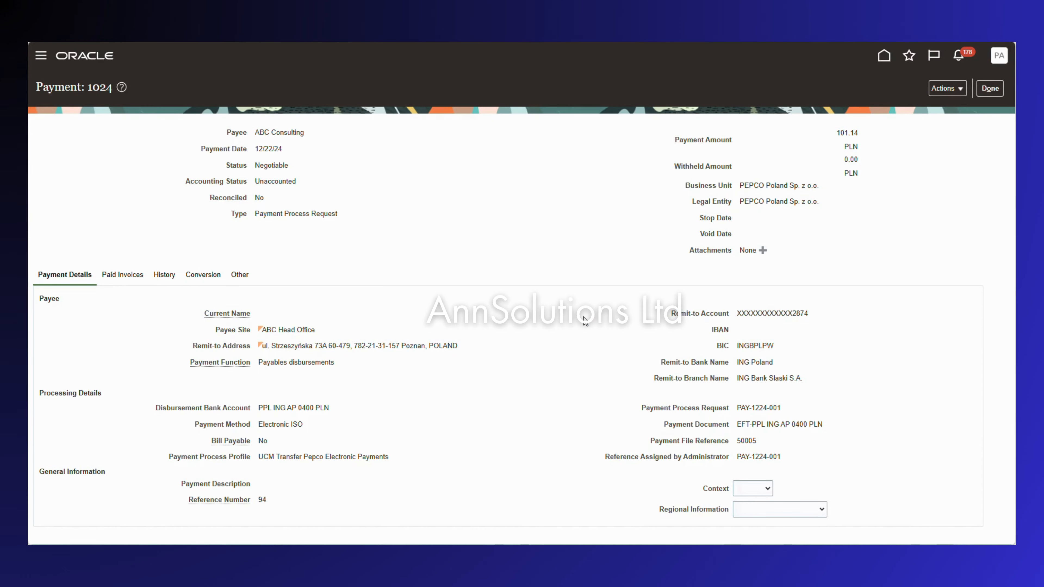
click(992, 89)
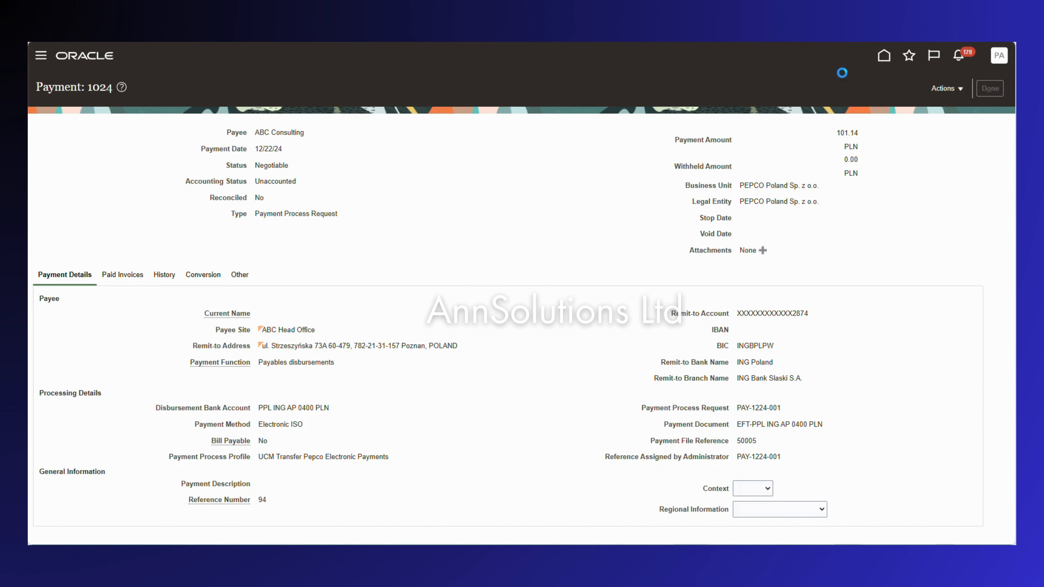
In the Financials setup, review the Payables payment options for when payments are accounted, and leave without saving.
mouse_move(27, 117)
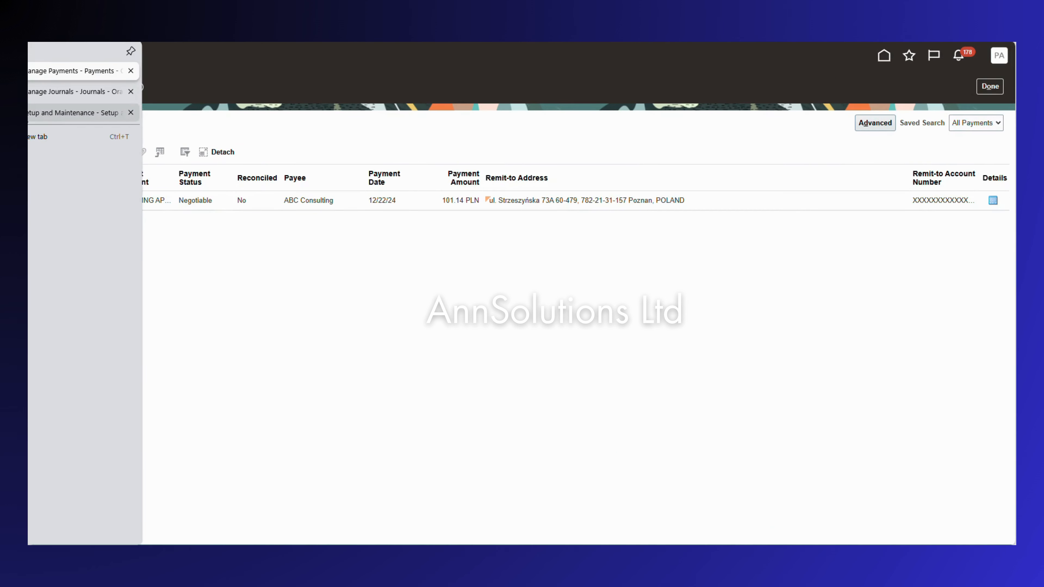
click(31, 113)
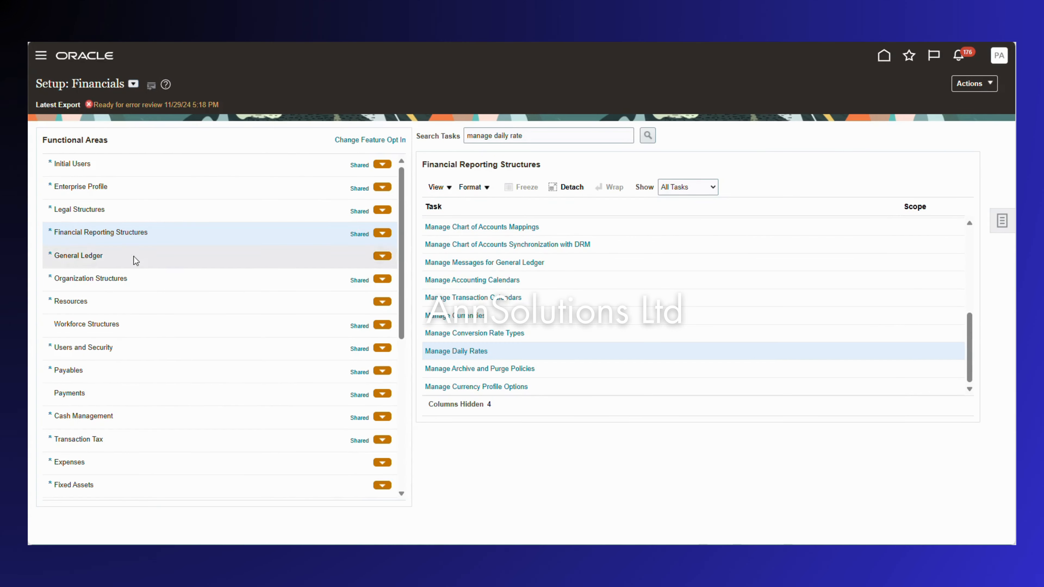
click(97, 372)
triple_click(539, 134)
key(BackSpace)
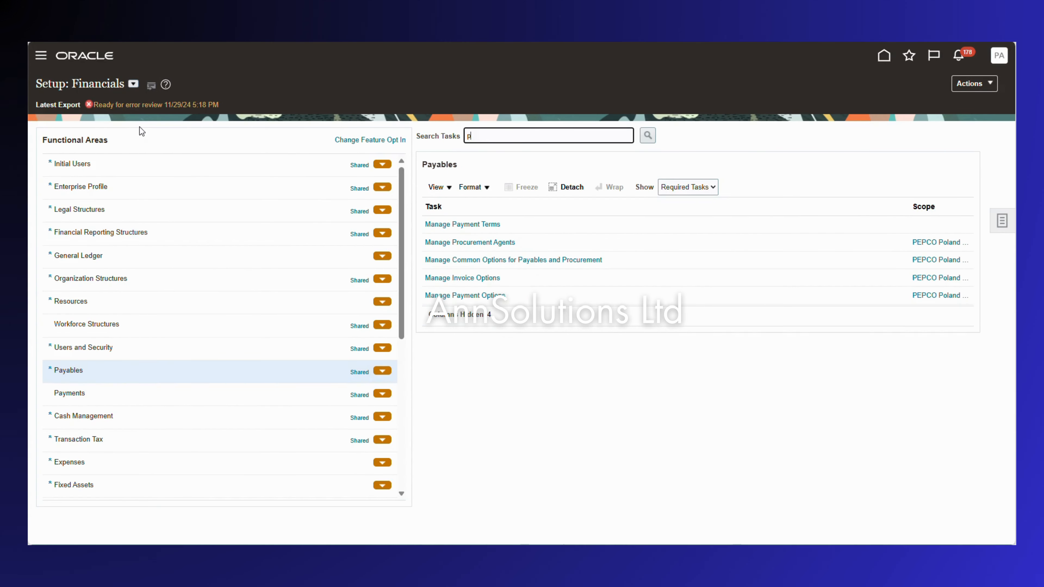
text(payment)
click(432, 296)
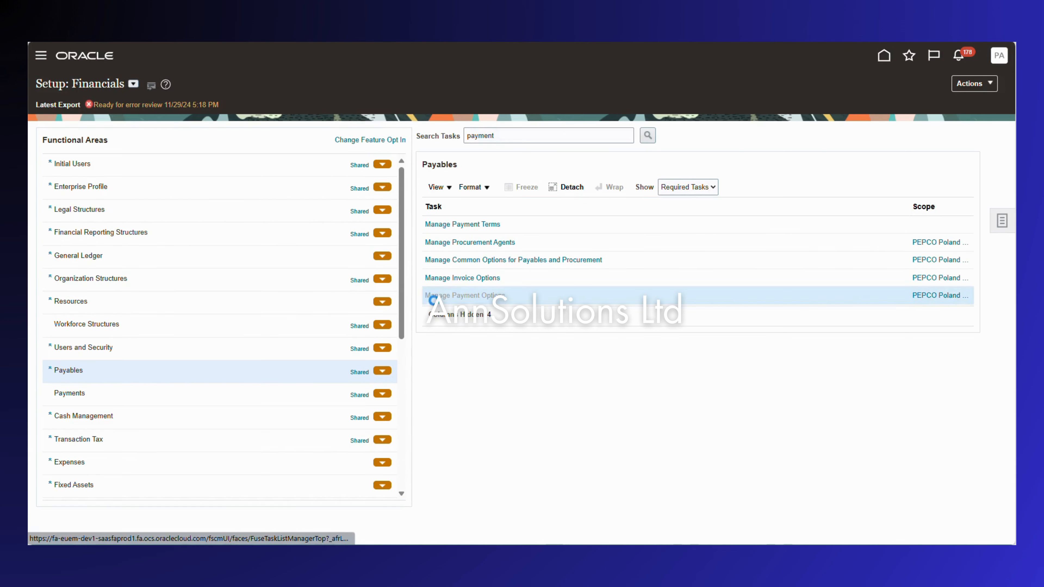
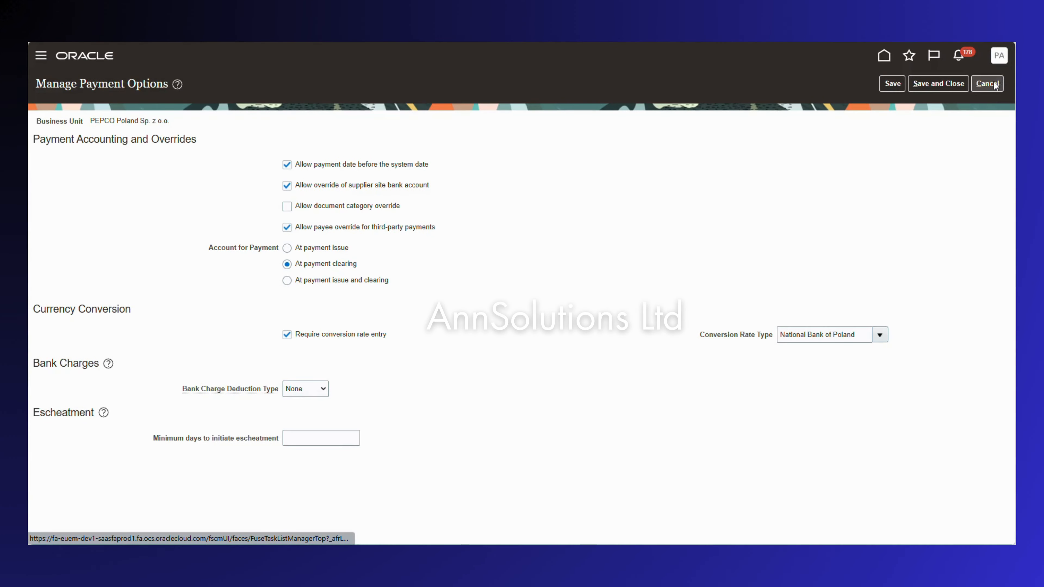
click(988, 84)
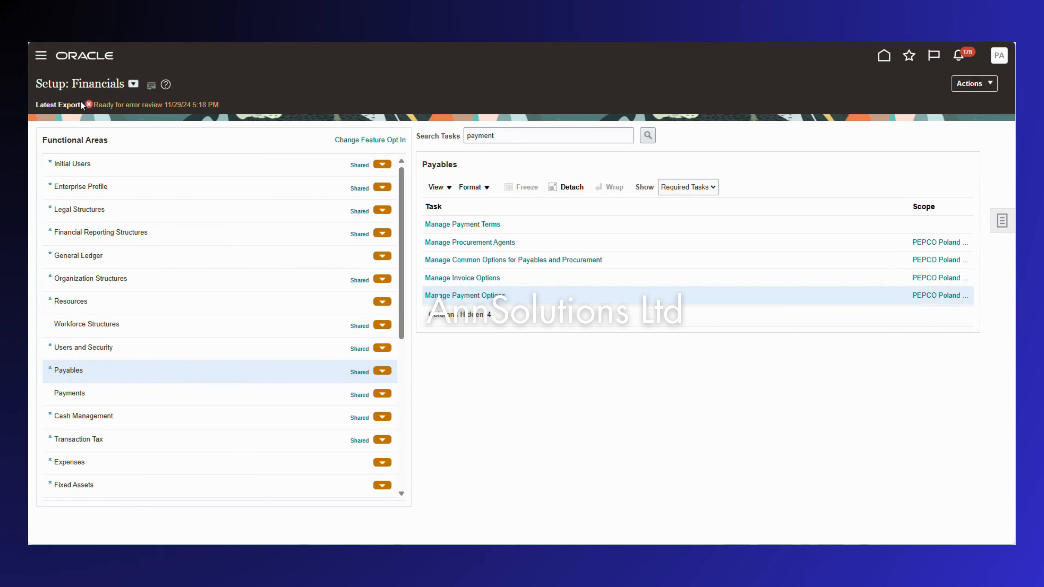
Open File Import and Export and list the files for the account fin/payments/import.
click(41, 55)
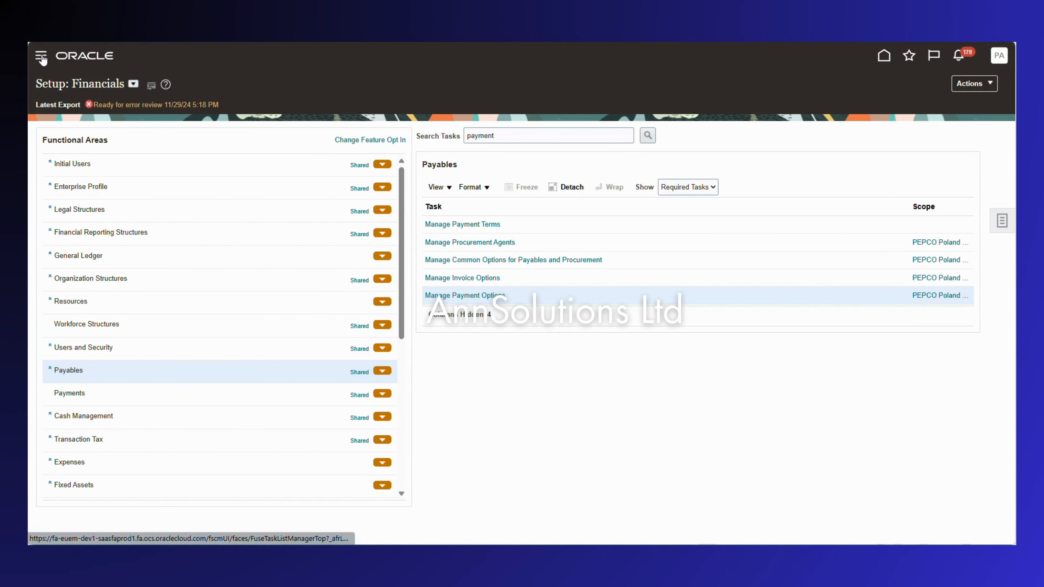
scroll(133, 459, down, 10)
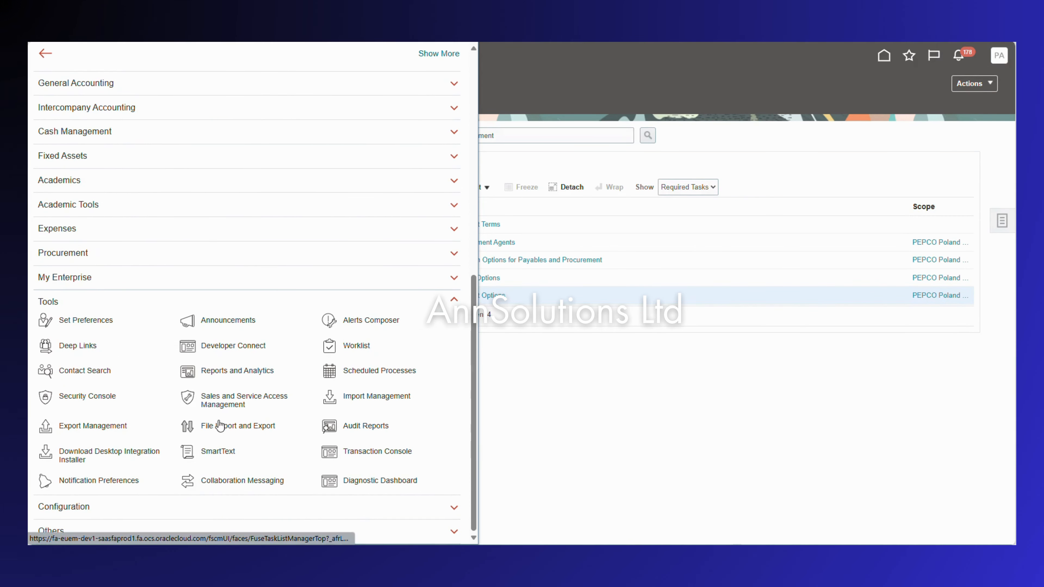
click(209, 426)
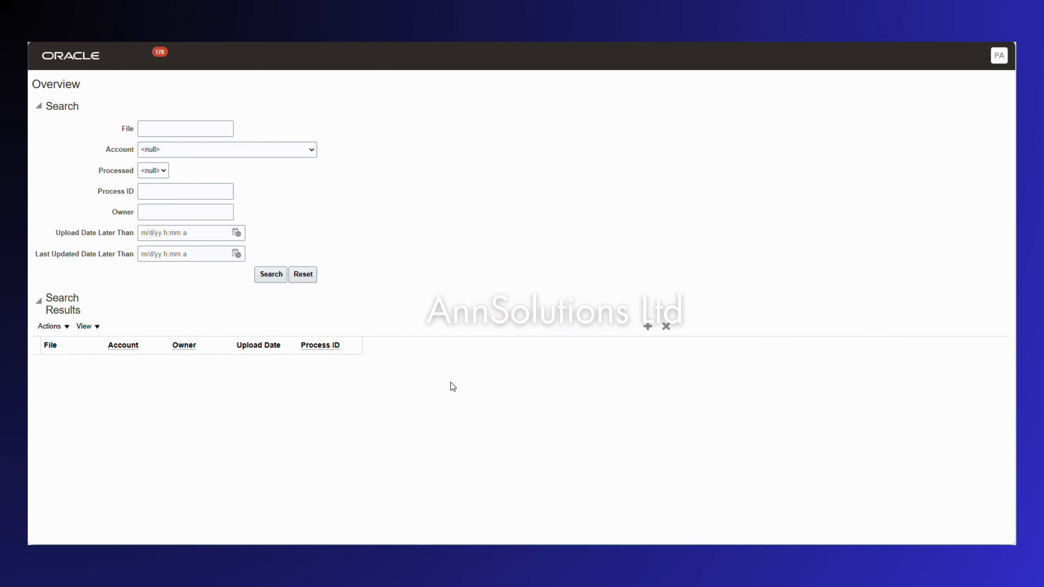
click(167, 149)
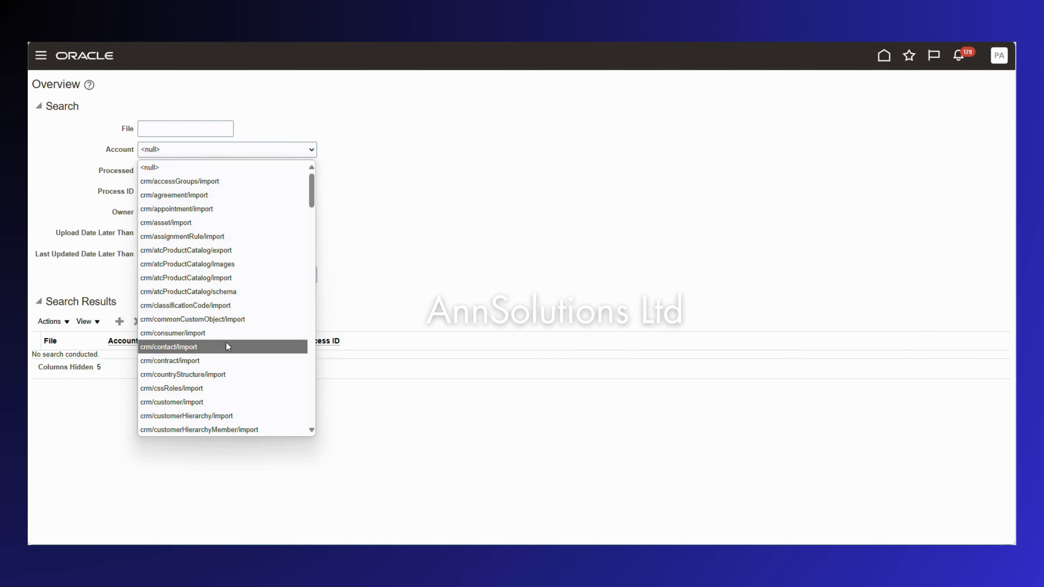
scroll(227, 352, down, 10)
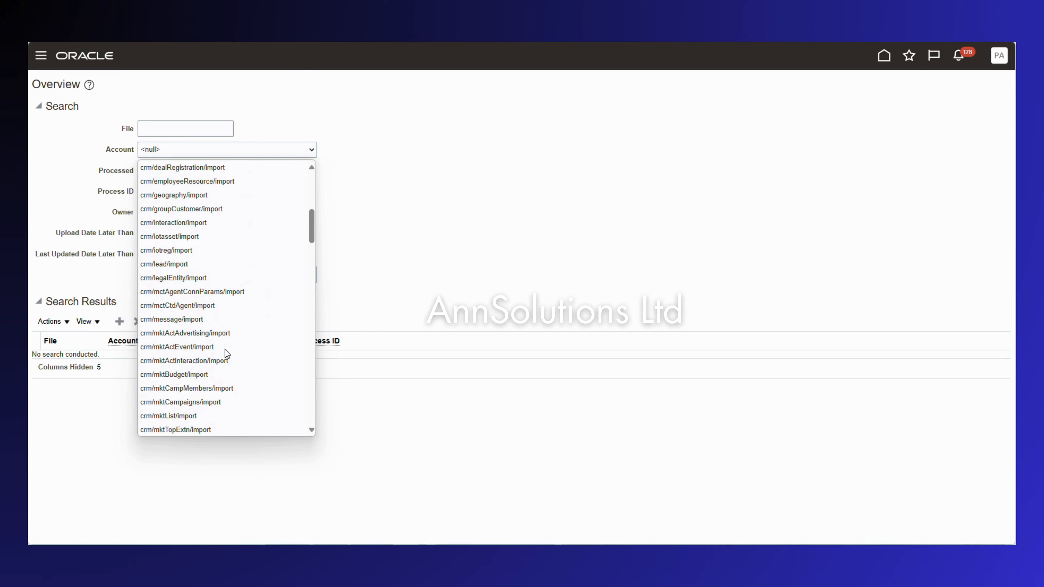
scroll(227, 353, down, 4)
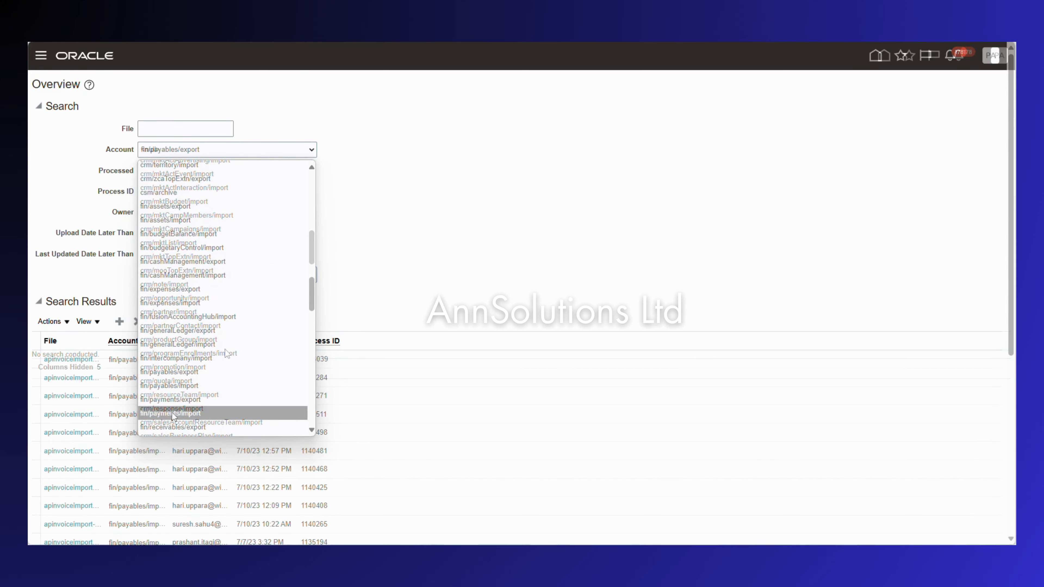
click(222, 413)
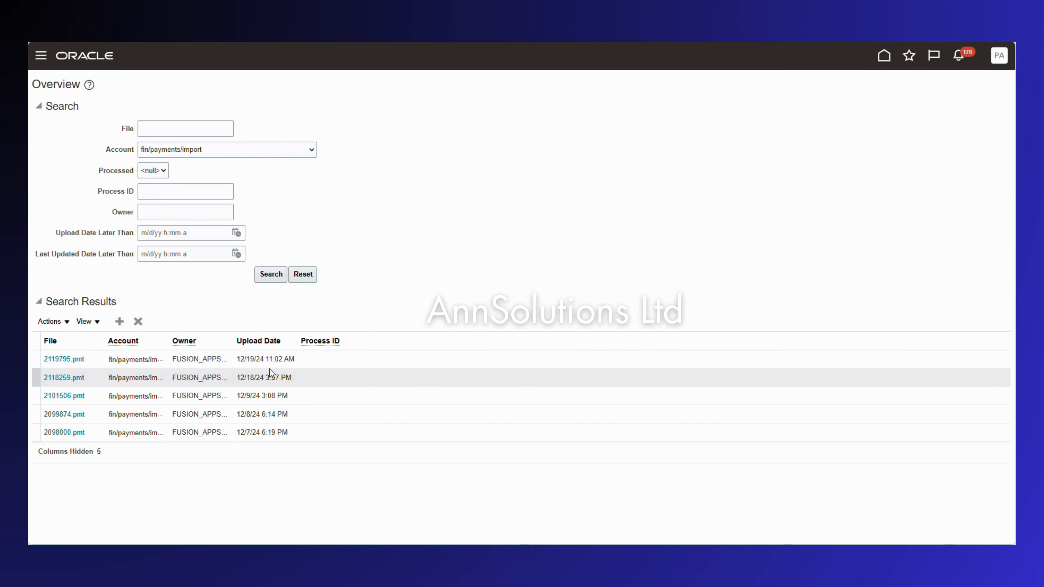
Download the payment file 2119795.pmt, open it in Firefox and decline making Firefox the primary browser.
click(63, 362)
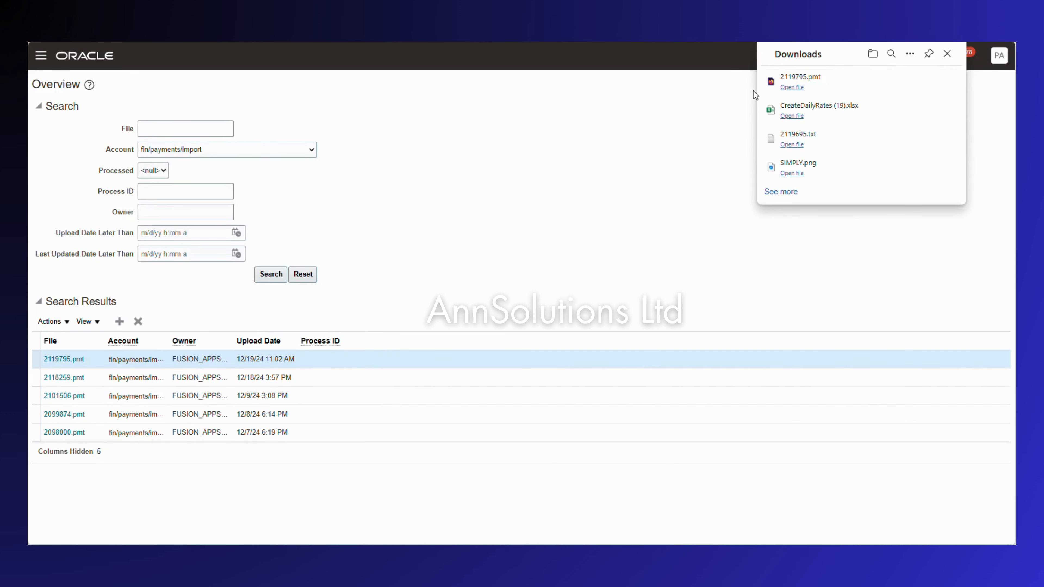
click(791, 87)
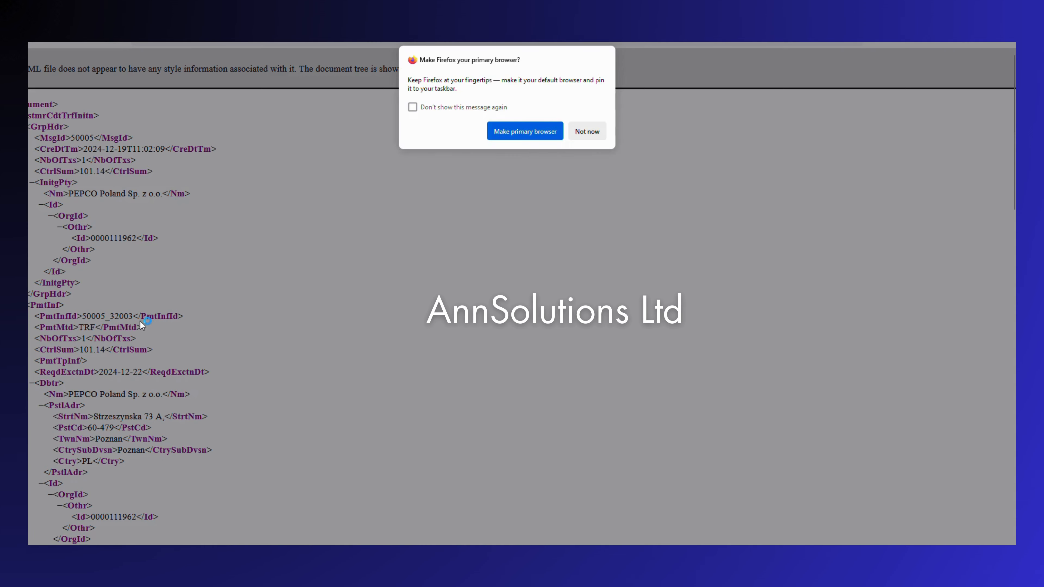
click(598, 132)
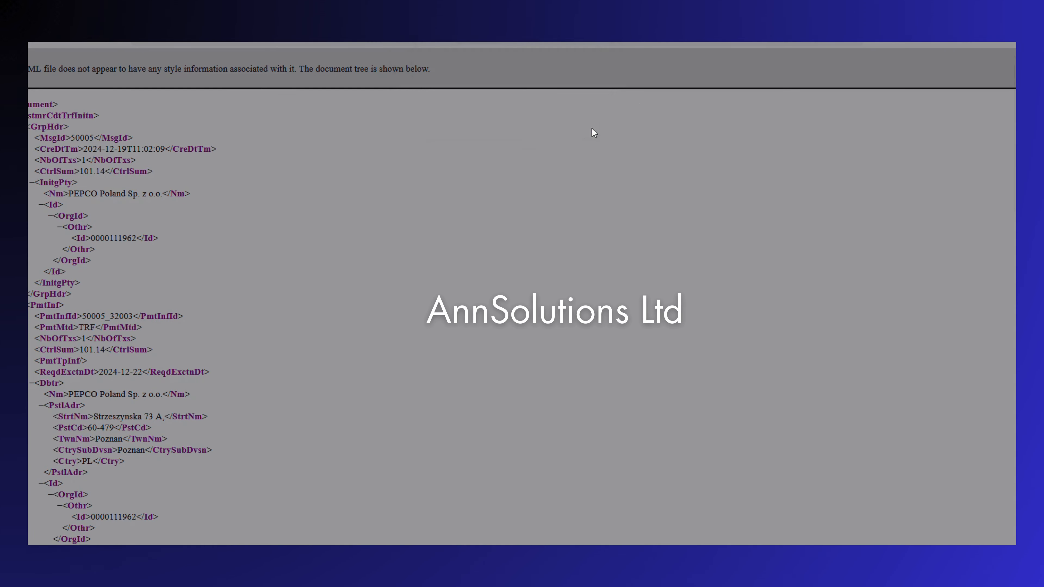
Examine the payment file's debtor details and account, and highlight the debtor bank's BIC.
scroll(124, 300, down, 2)
scroll(121, 314, down, 6)
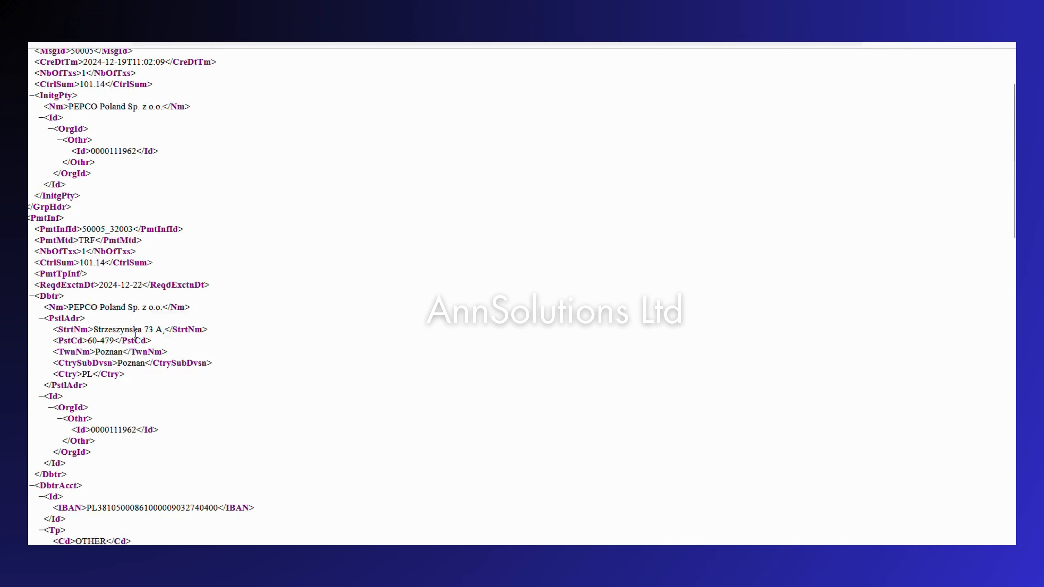
scroll(85, 345, down, 6)
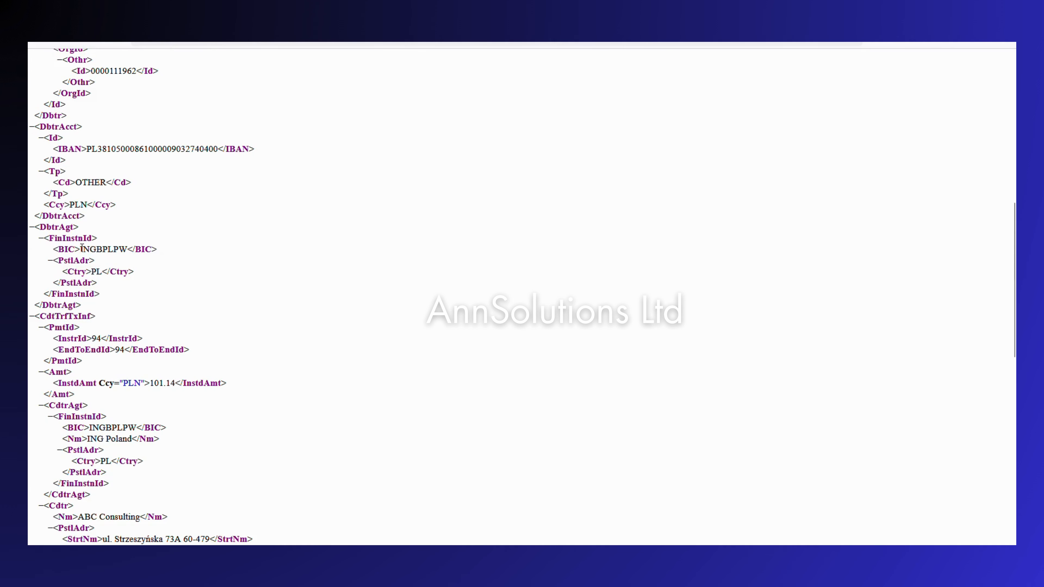
drag(81, 248, 132, 248)
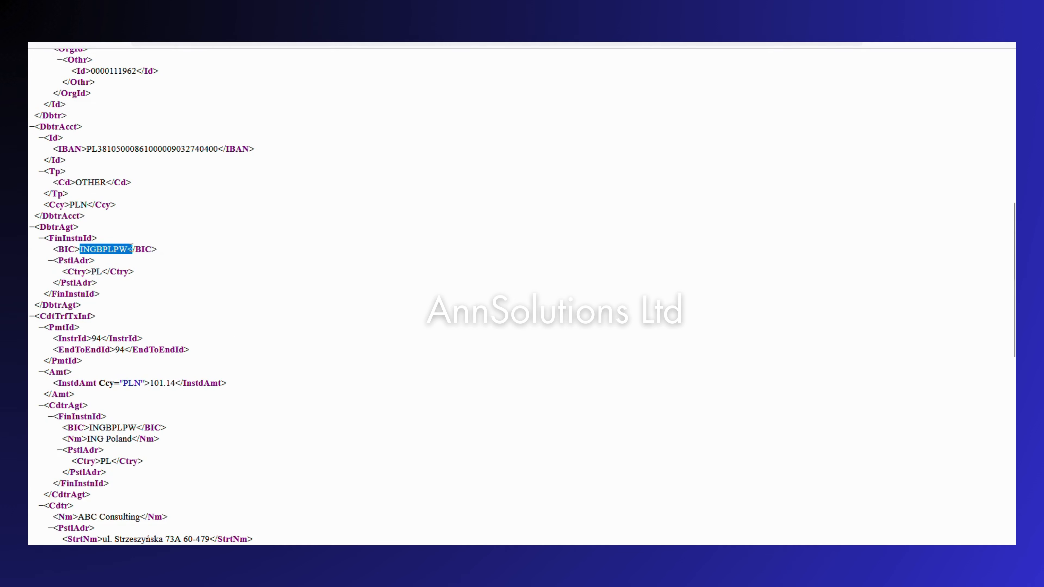
Highlight the debtor bank's country and the instructed amount with its currency in the payment file.
double_click(93, 272)
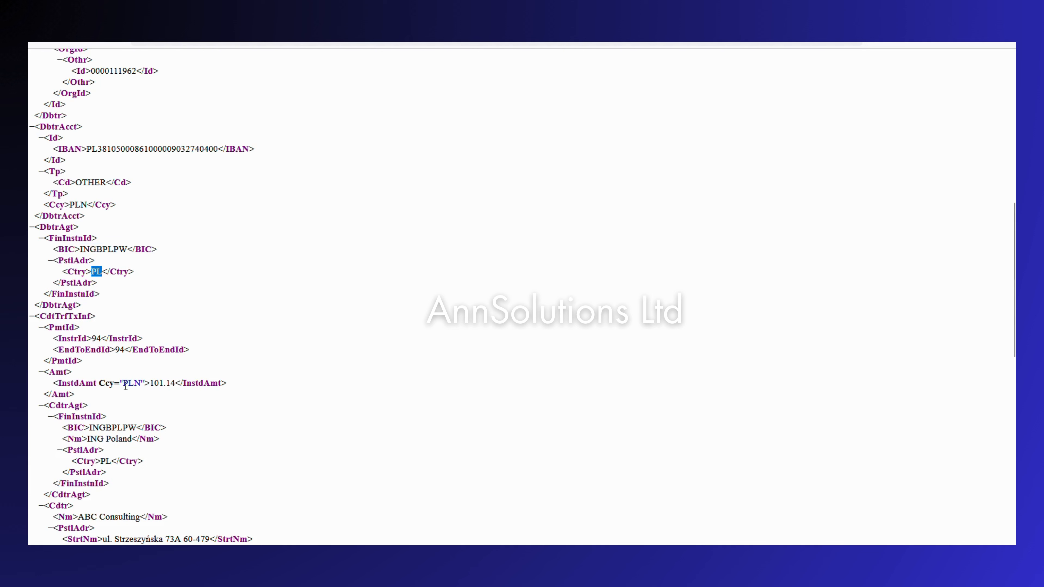
drag(124, 386, 191, 385)
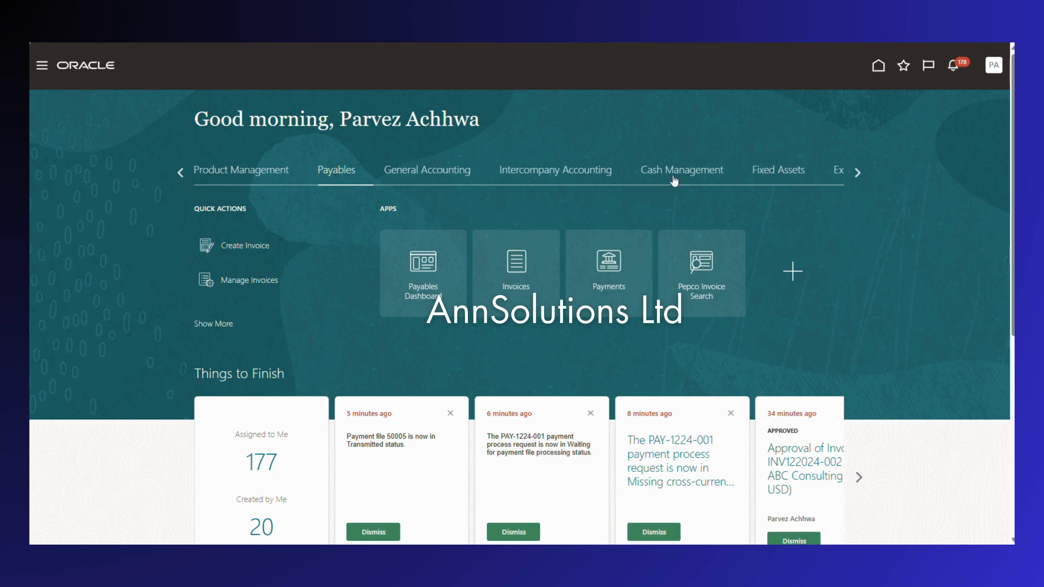
Open Cash Management and start a new bank statement for the bank account PPL ING AP 0400 PLN.
click(674, 177)
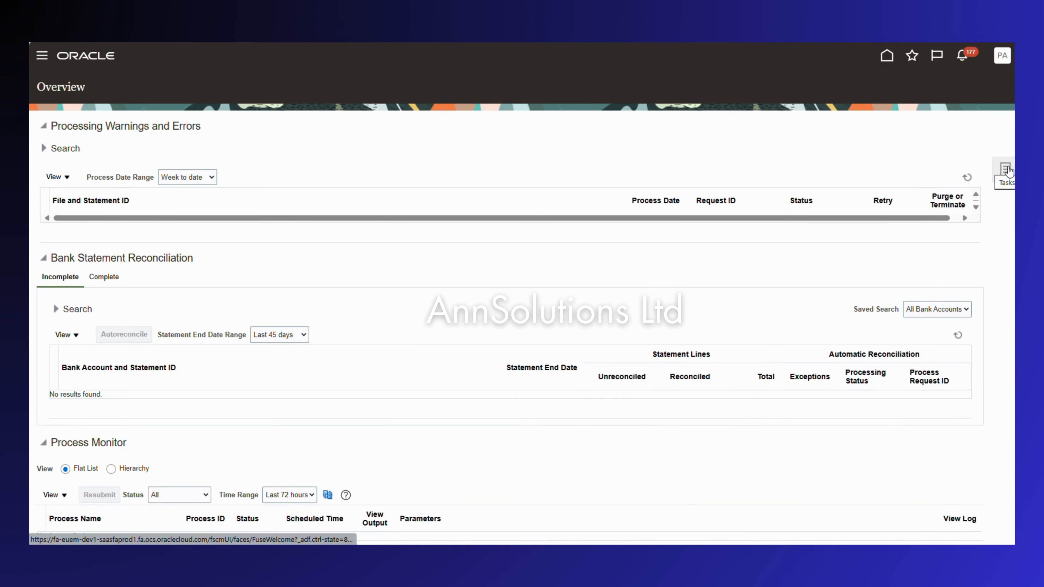
click(1005, 169)
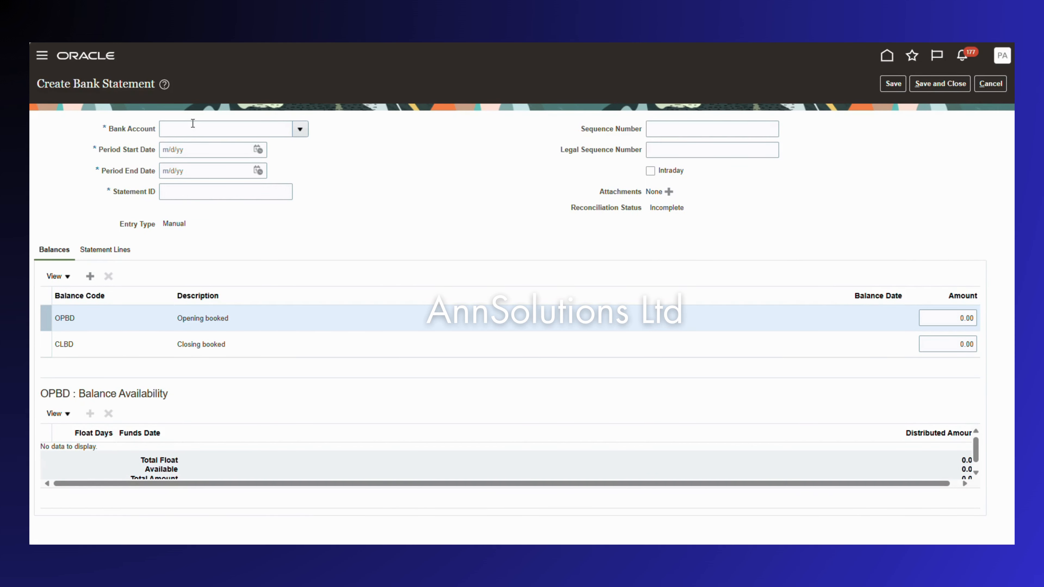
click(300, 129)
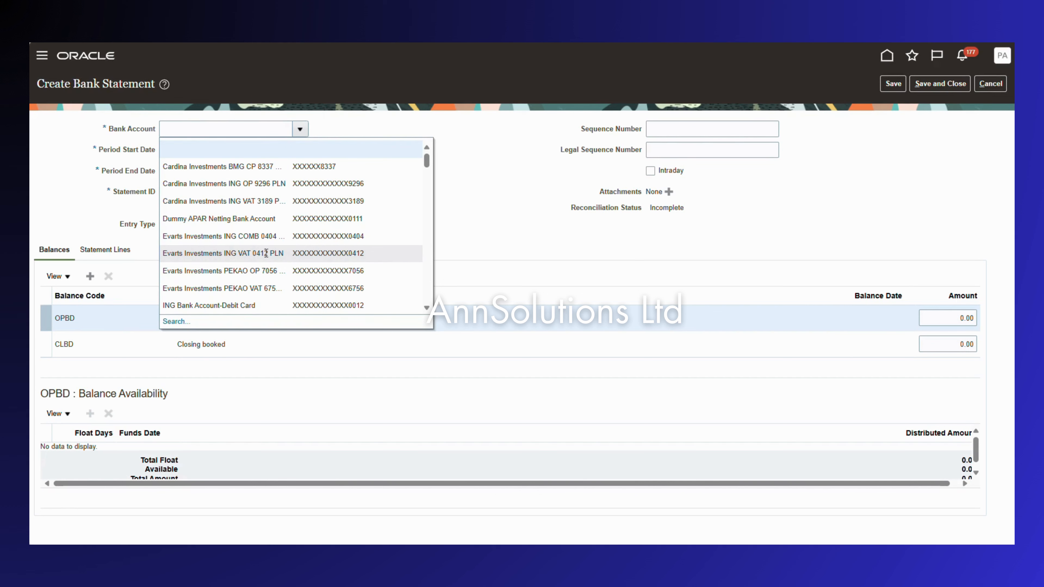
scroll(194, 255, down, 2)
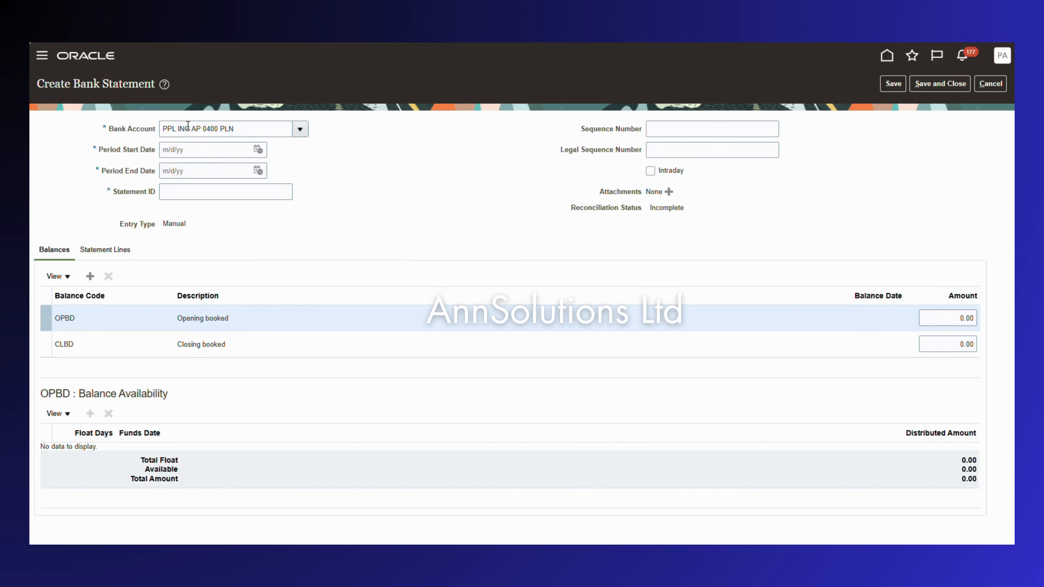
Set the statement period from 12/20/24 to 12/22/24 and the statement ID to STMT1224-002.
click(198, 150)
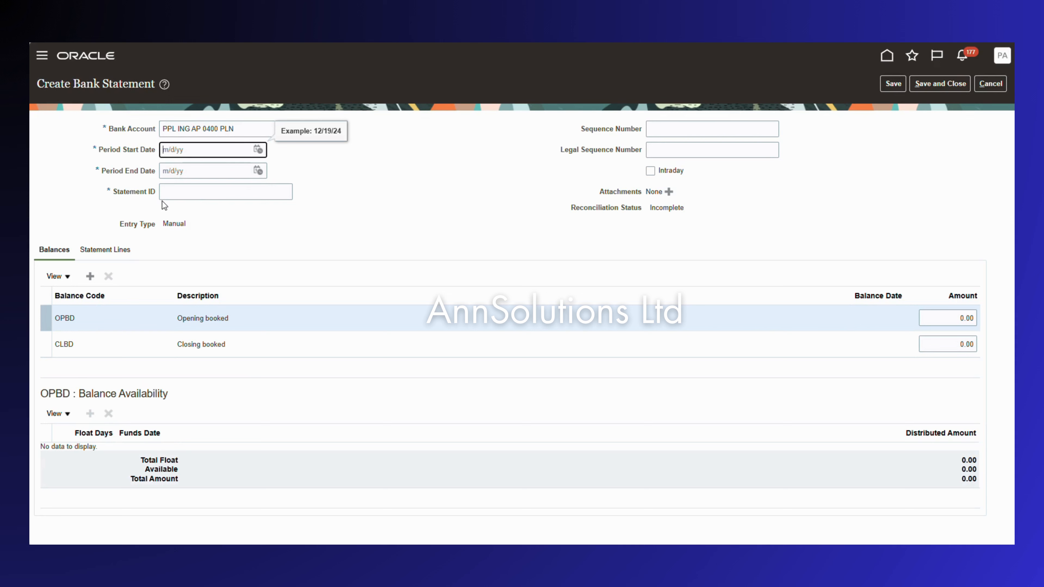
text(12/20/24)
key(Tab)
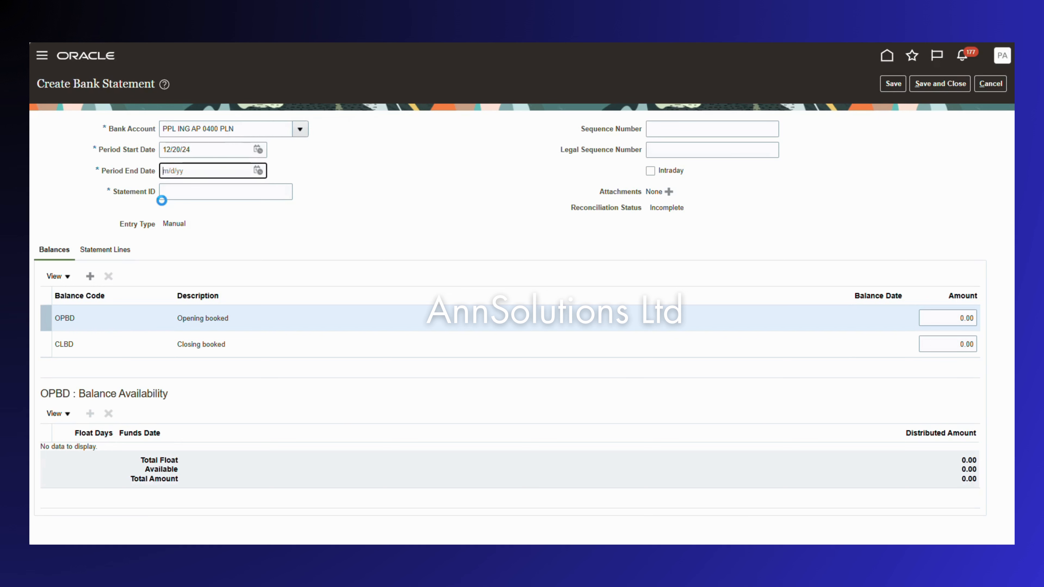
text(2/22/24)
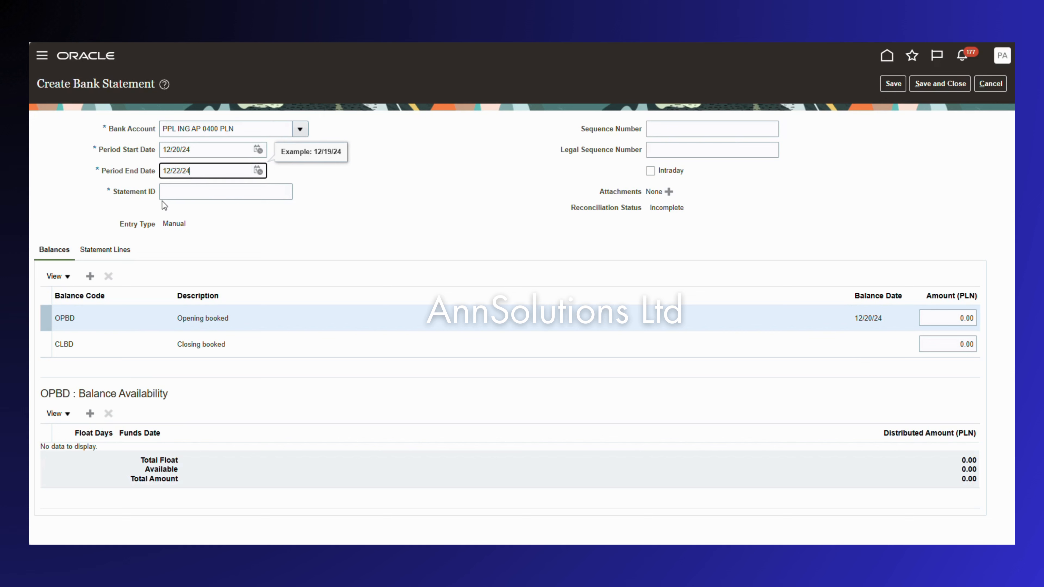
key(Tab)
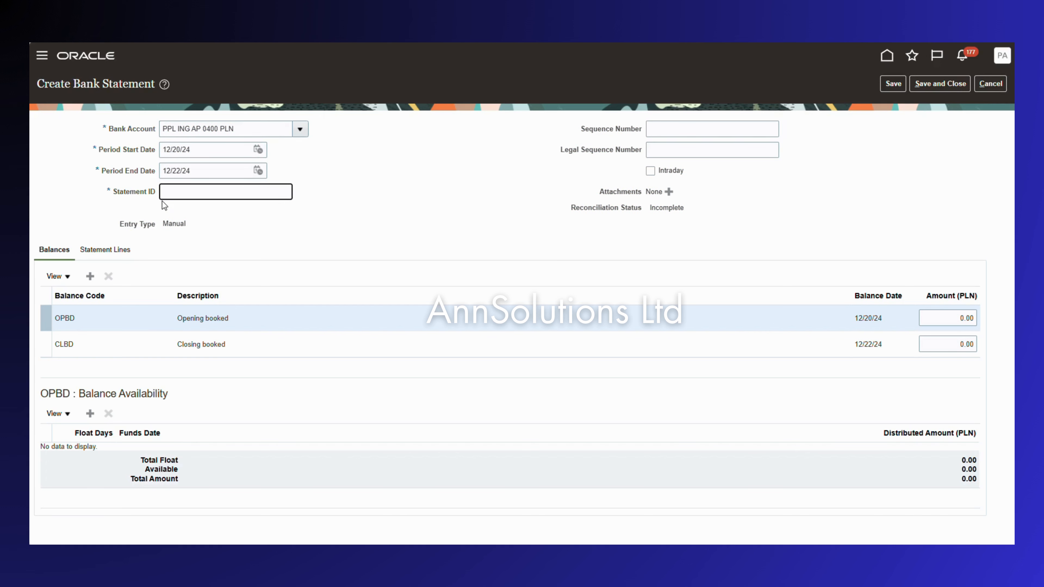
text(STMT1224-002)
key(Tab)
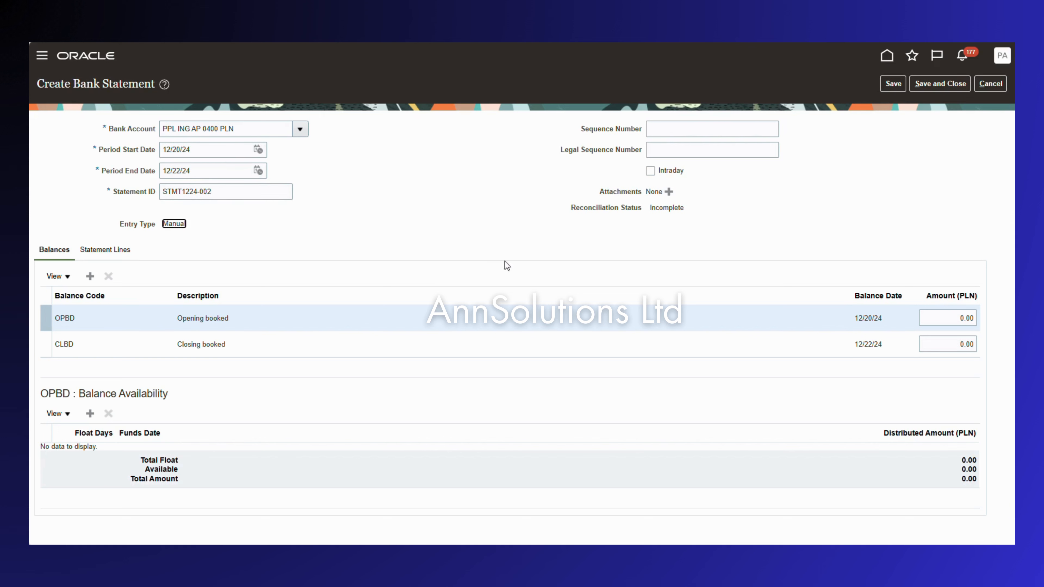
Set the statement's opening booked balance (OPBD) to 101.14 PLN.
click(962, 318)
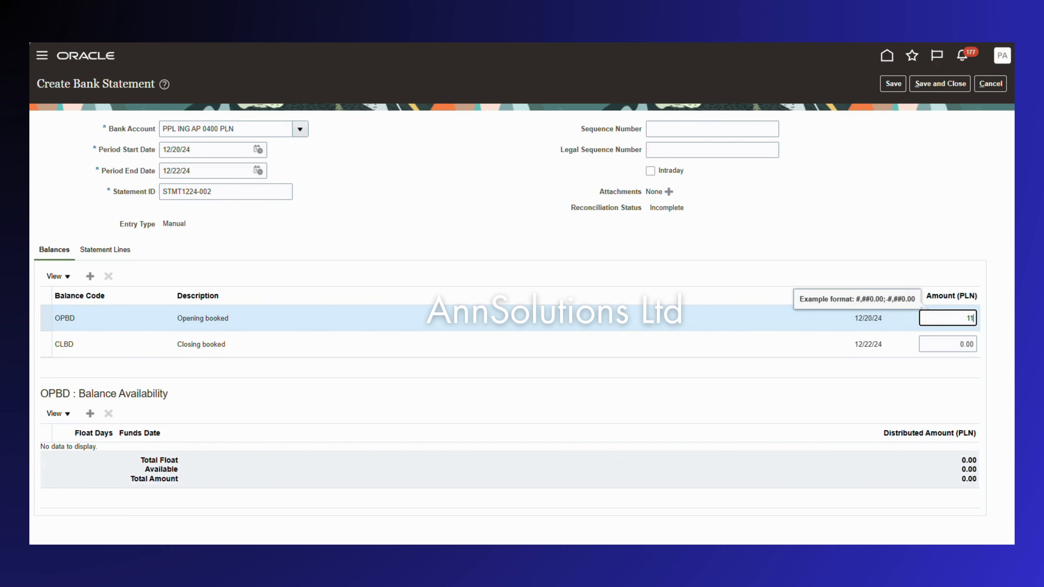
click(725, 519)
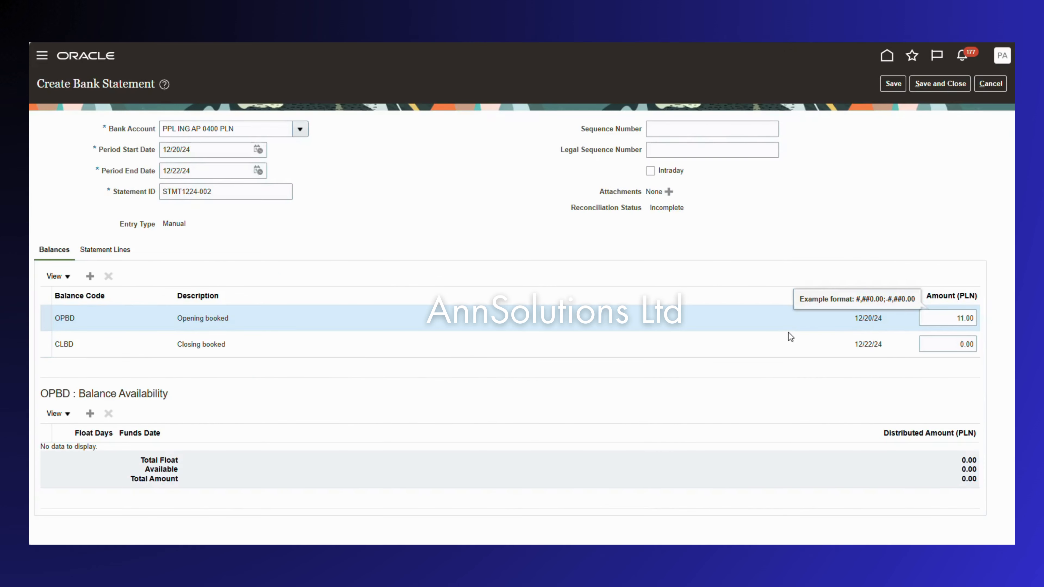
click(944, 317)
drag(956, 318, 978, 317)
text(101.14)
key(Tab)
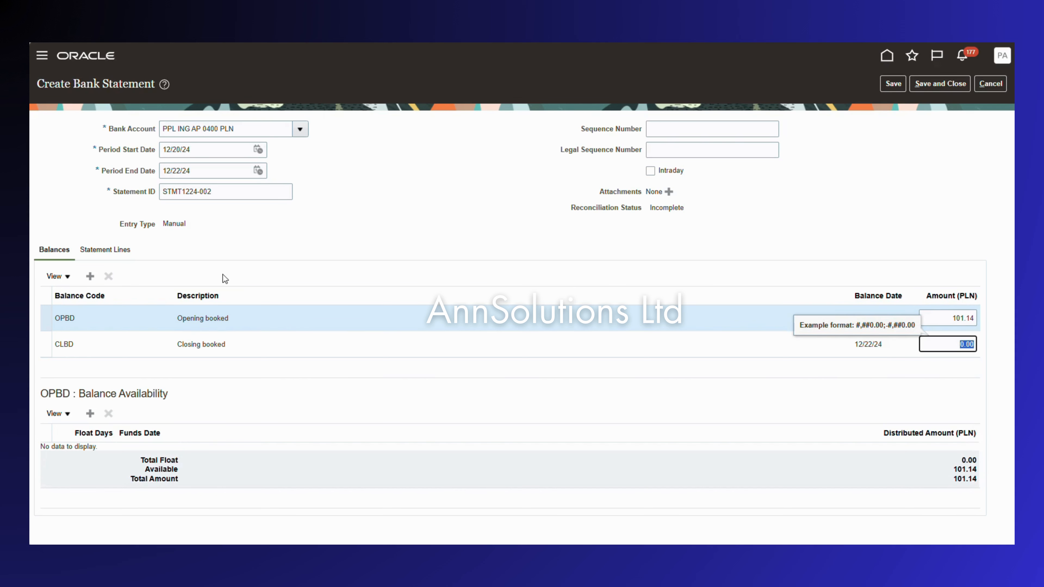
Add a line to the bank statement and set its booking date to 12/22/24.
click(109, 251)
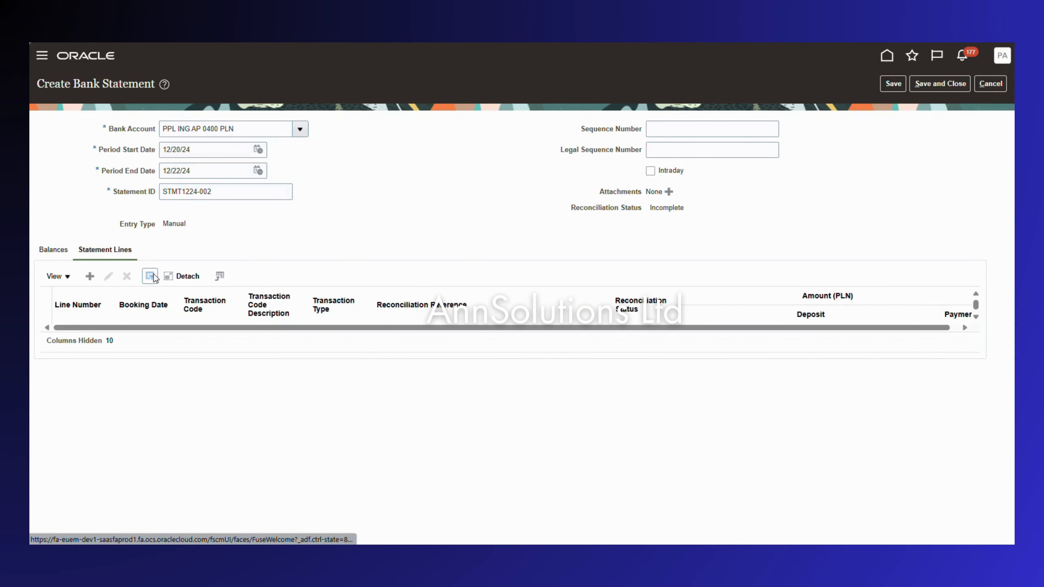
click(66, 250)
click(108, 250)
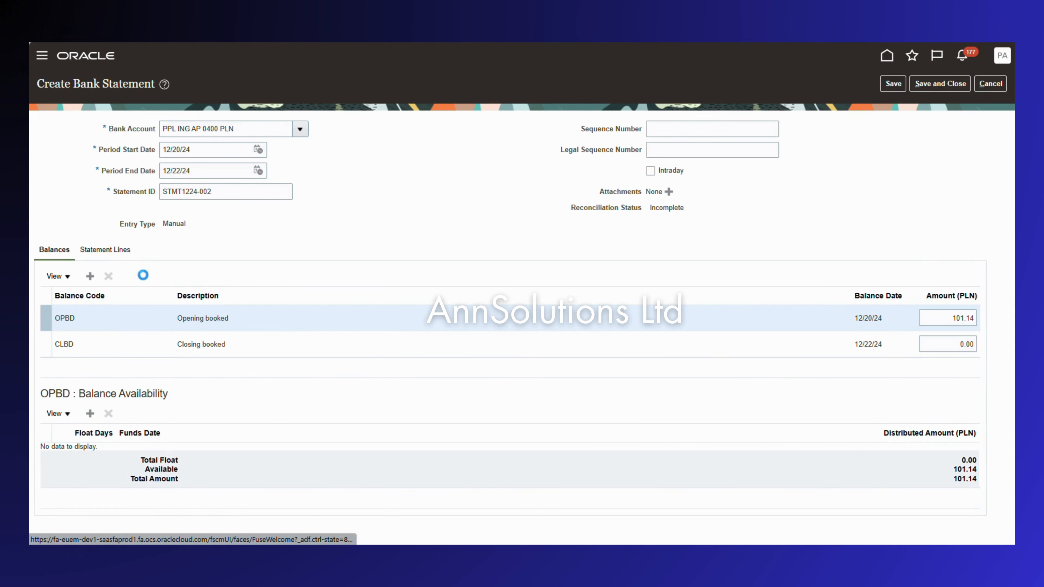
click(90, 276)
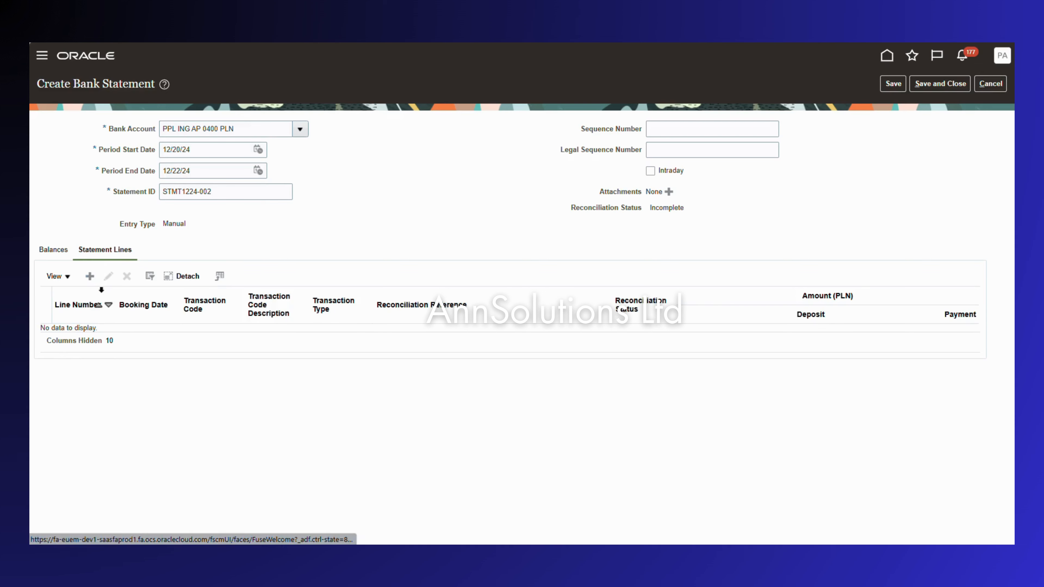
click(185, 186)
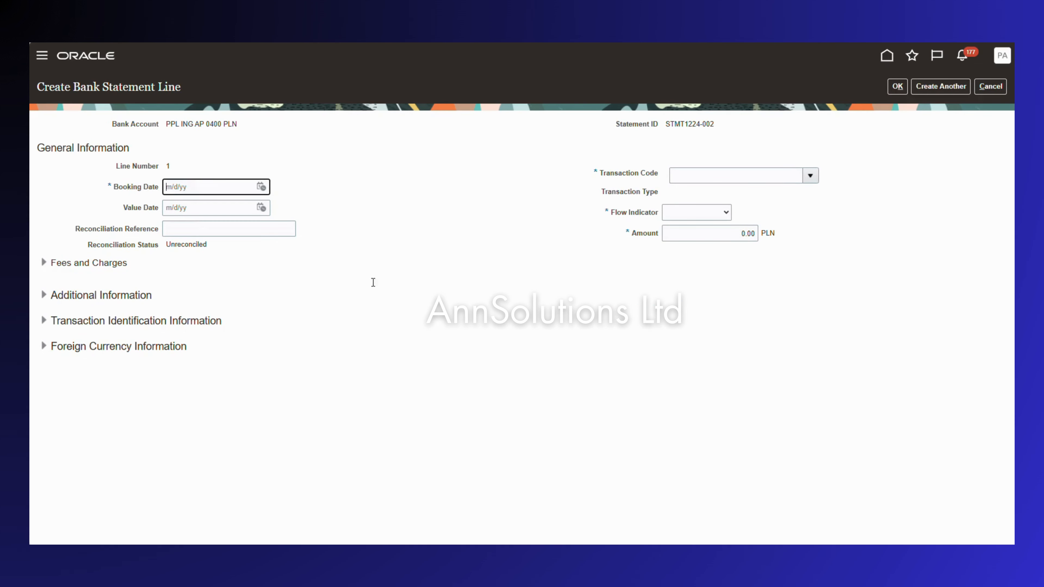
text(2)
key(BackSpace)
text(12/2)
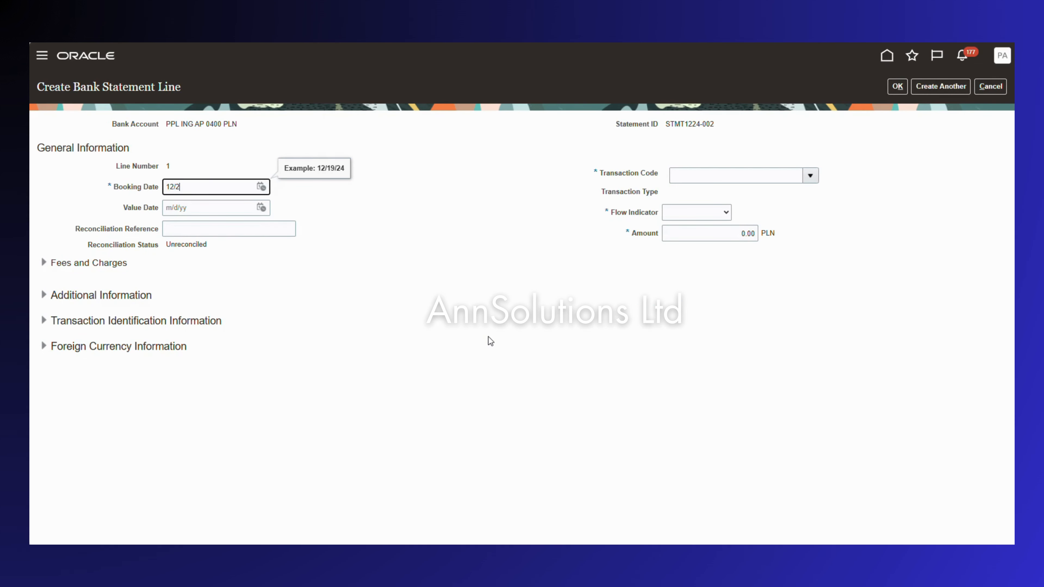
text(2/24)
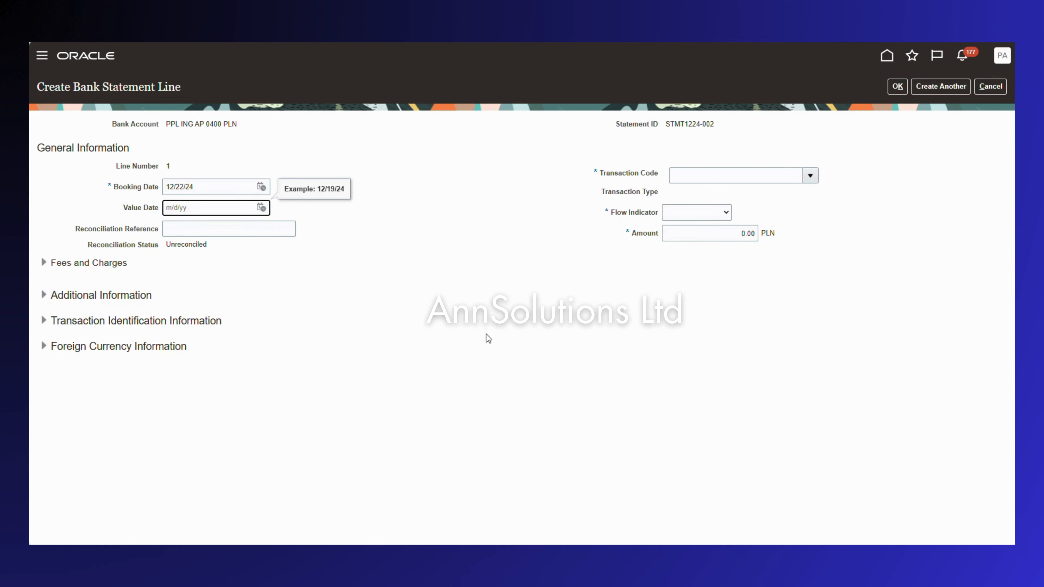
Assign transaction code 00104 to the statement line and set its flow indicator to Credit.
click(810, 175)
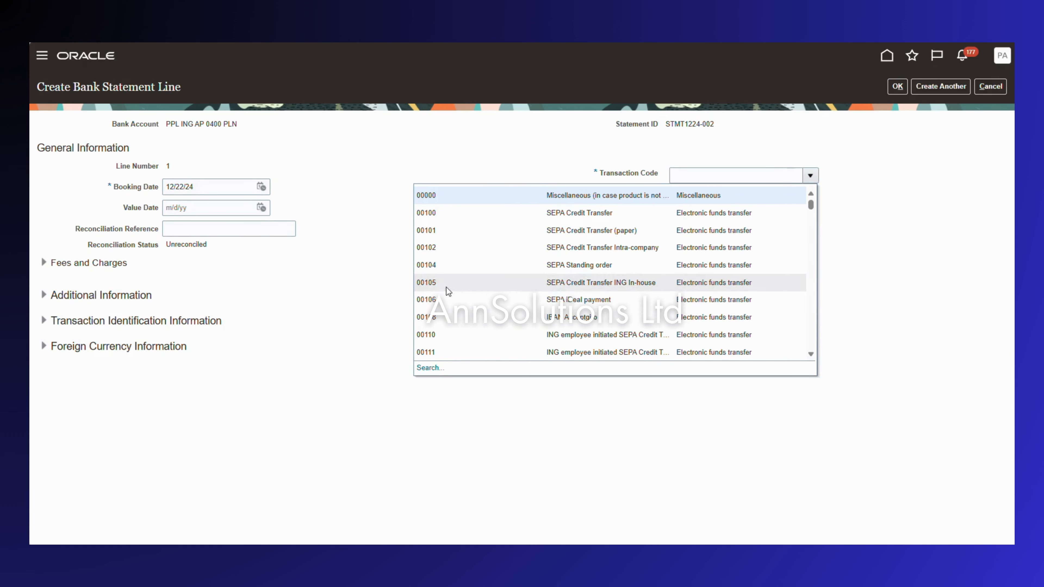
click(432, 265)
click(699, 212)
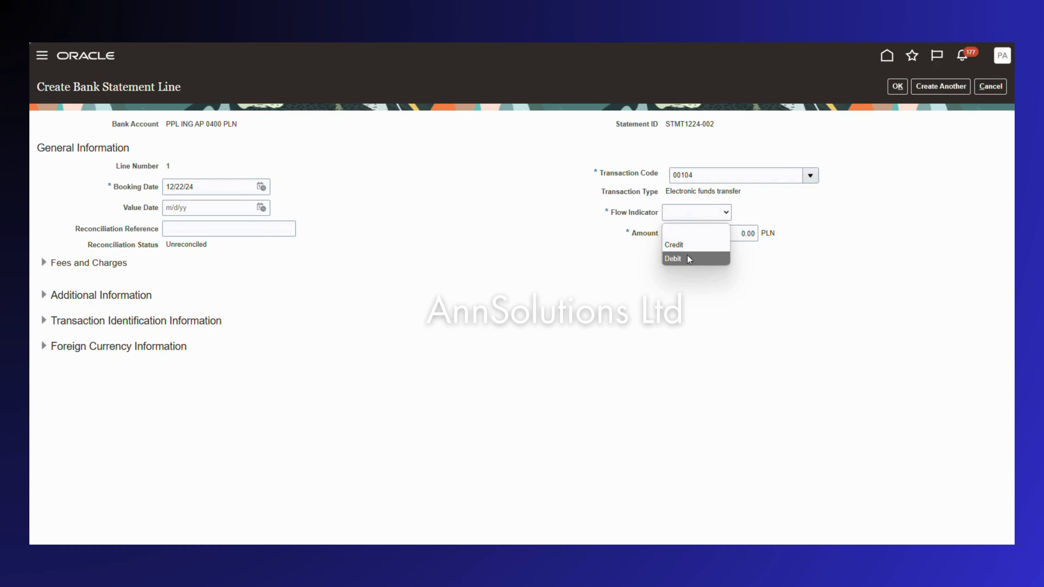
click(674, 245)
Set the statement line's amount to 101.14 PLN, glance at the process task workbook, and accept the line.
click(753, 234)
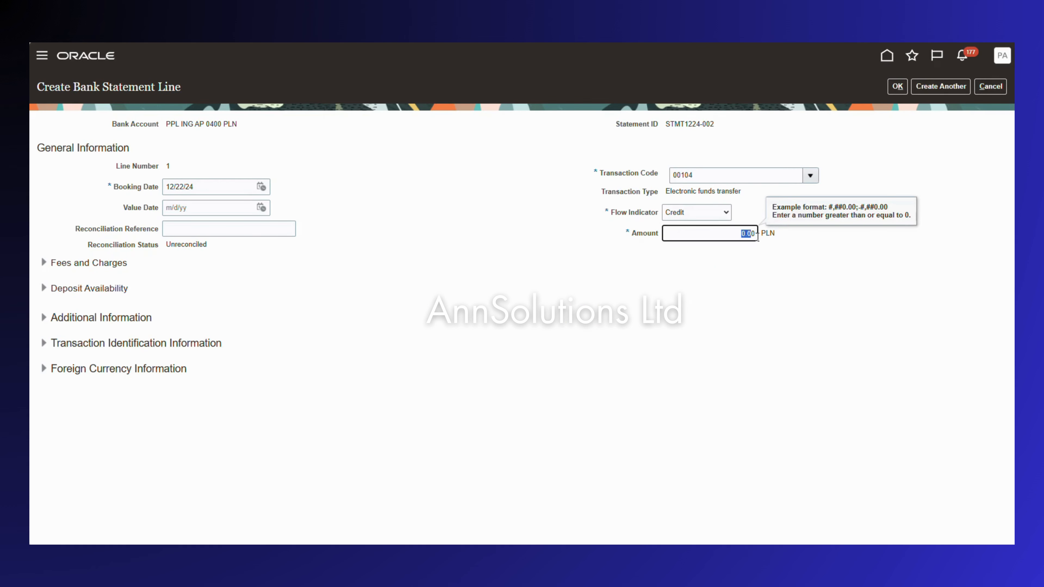
key(BackSpace)
text(101.)
key(BackSpace)
text(1)
key(Delete)
key(Delete)
text(1.14)
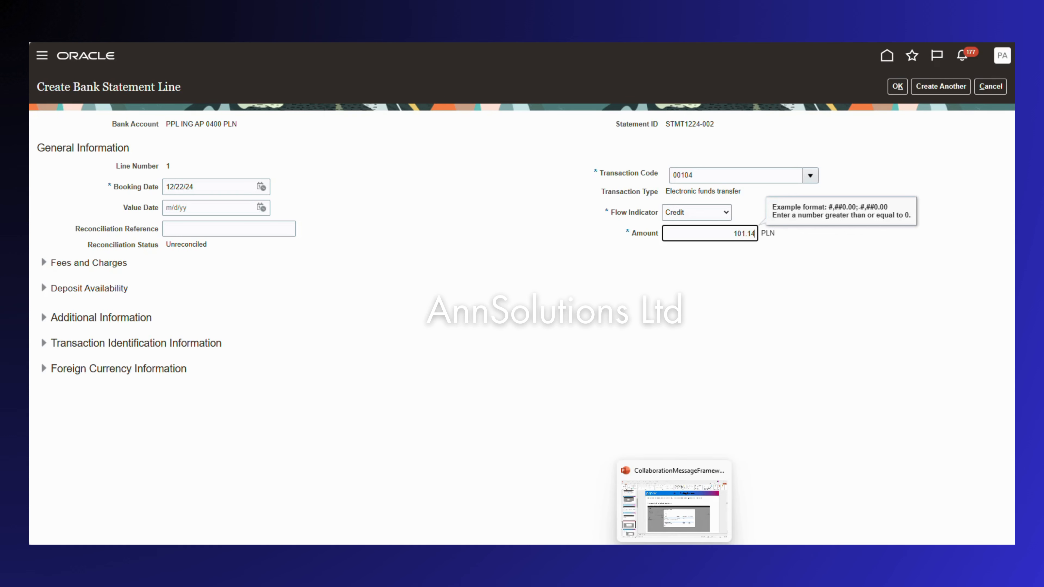
mouse_move(652, 553)
click(708, 517)
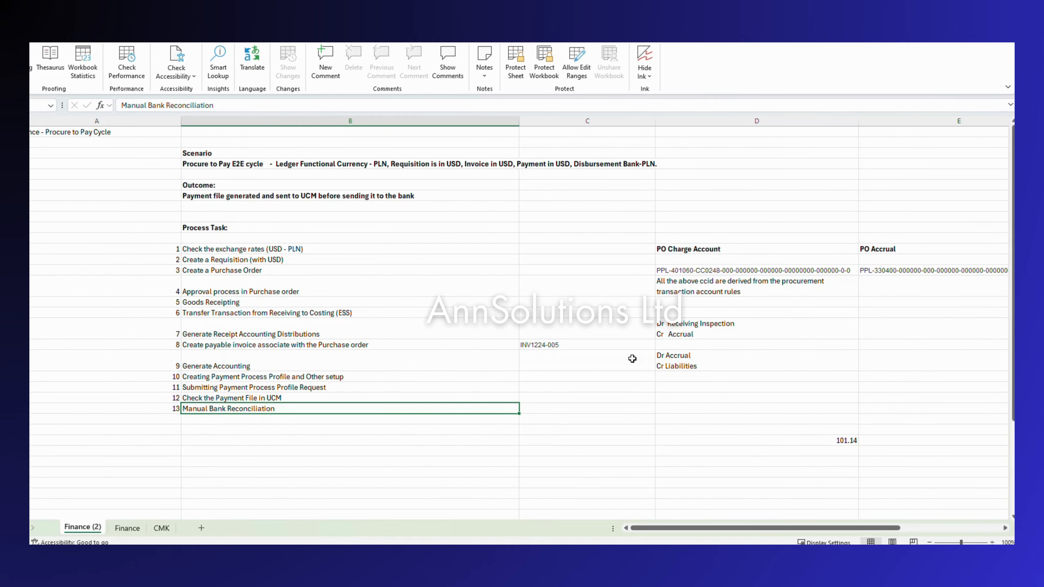
key(alt+Tab)
click(429, 284)
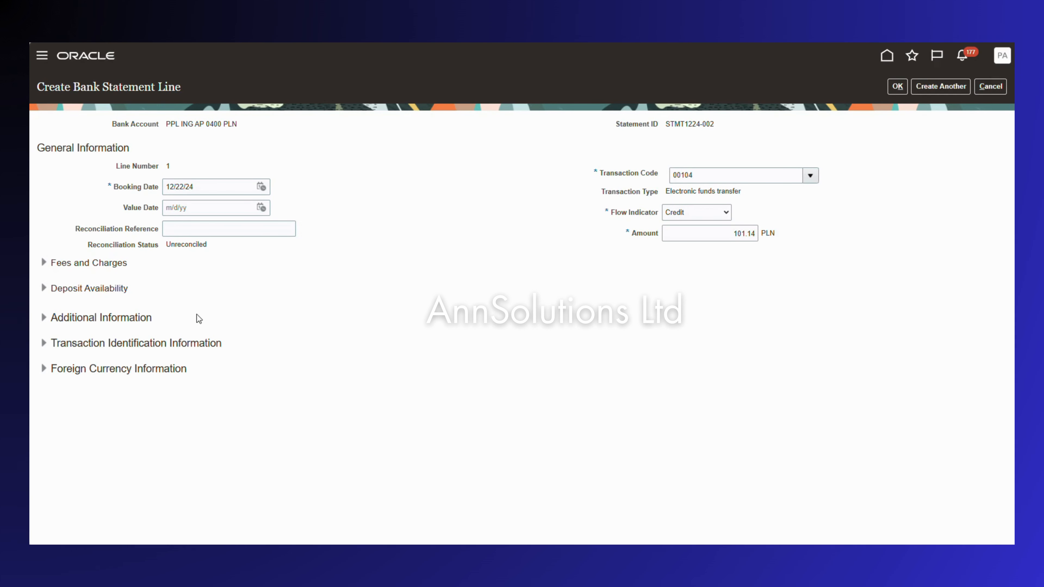
click(898, 87)
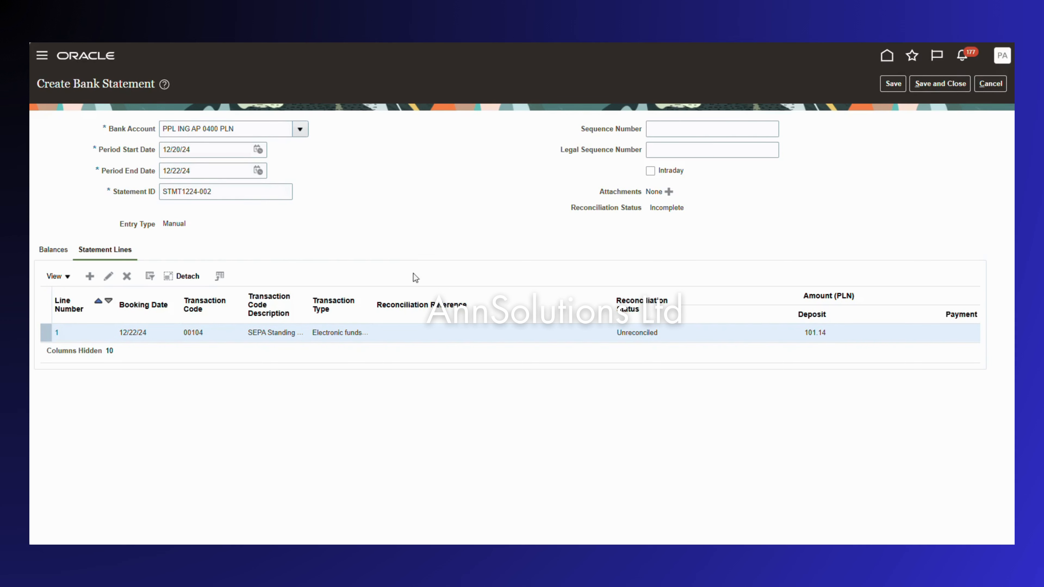
Return to the statement's balances and save the bank statement.
click(54, 250)
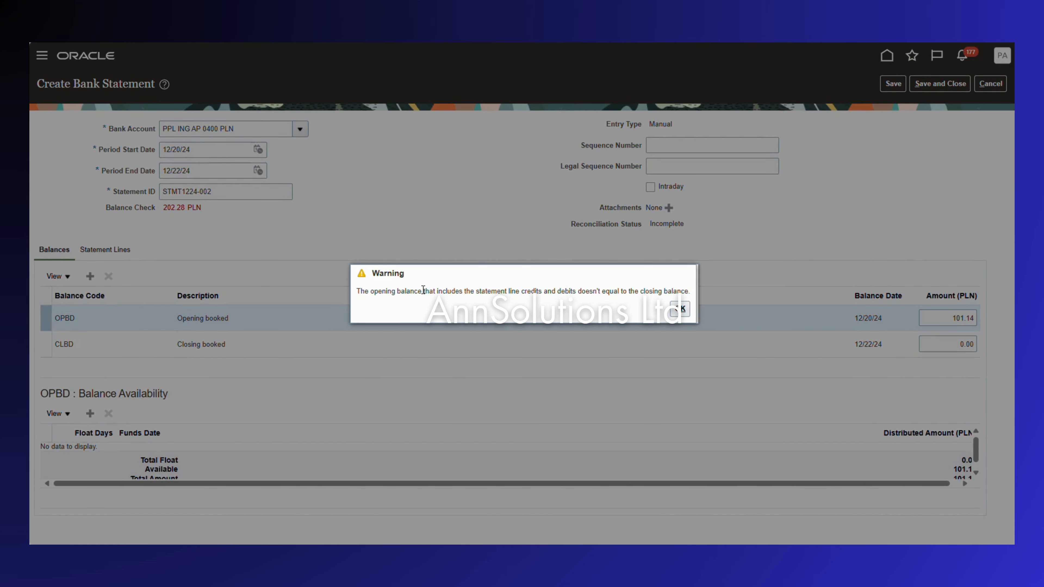
click(677, 309)
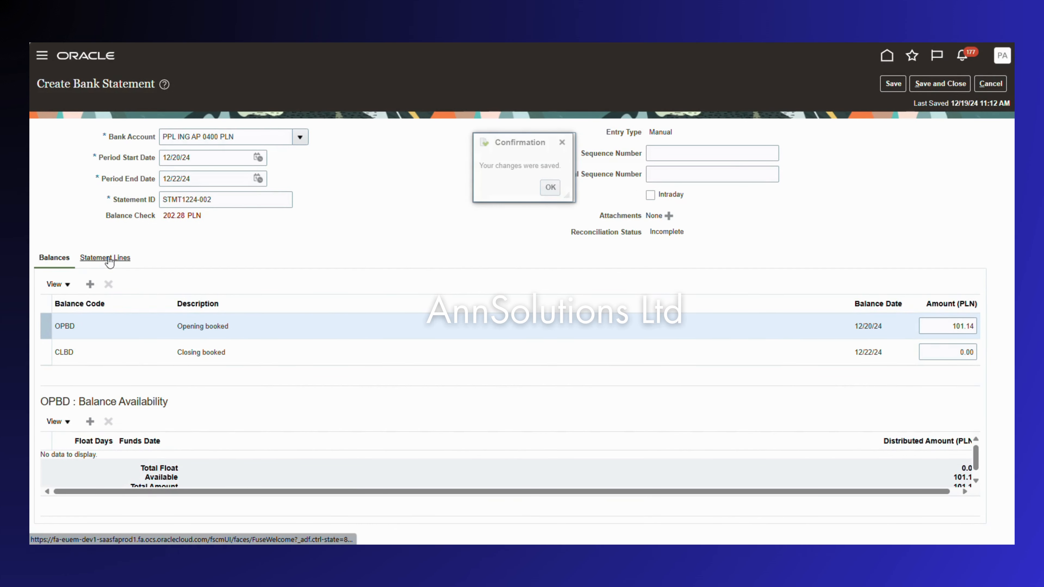
Change the flow indicator of statement line 1 to Debit and save the bank statement again.
click(107, 258)
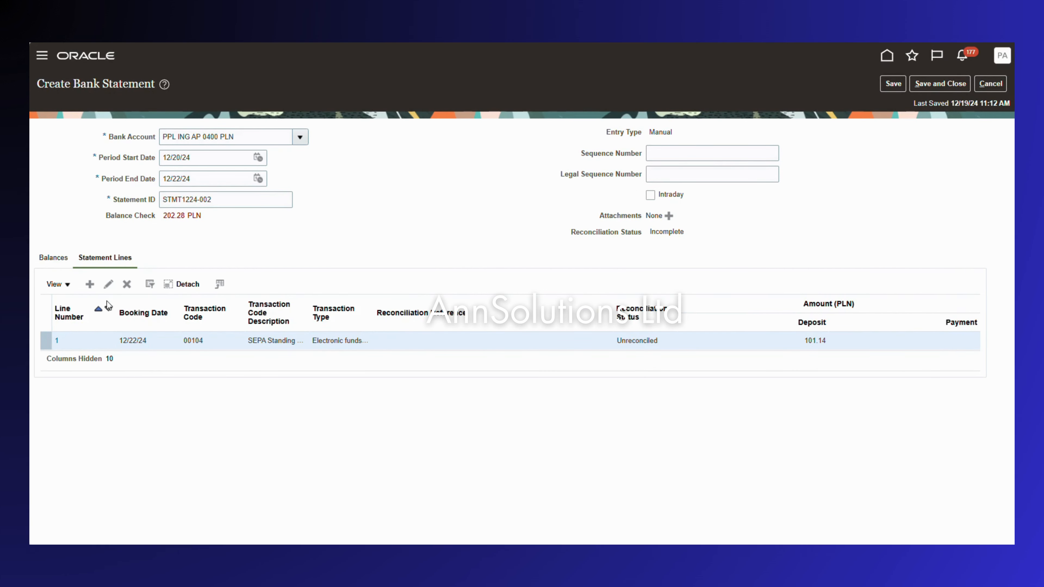
click(108, 284)
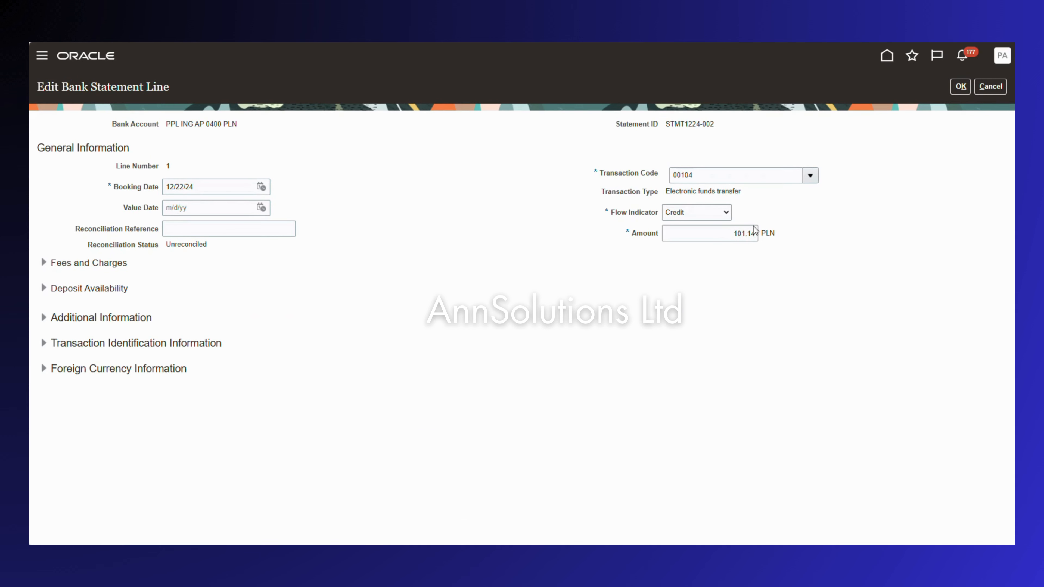
click(693, 216)
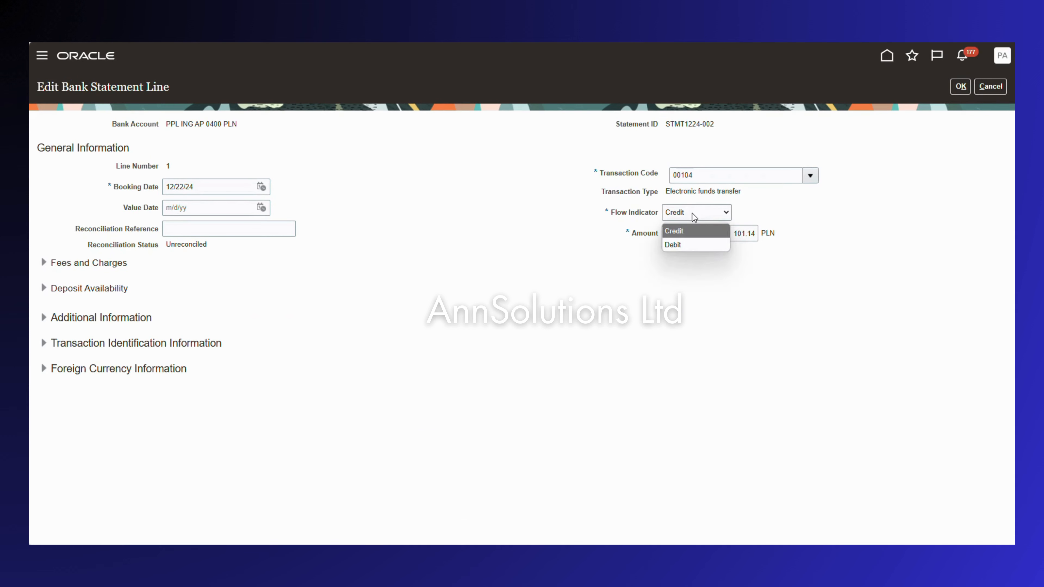
click(675, 245)
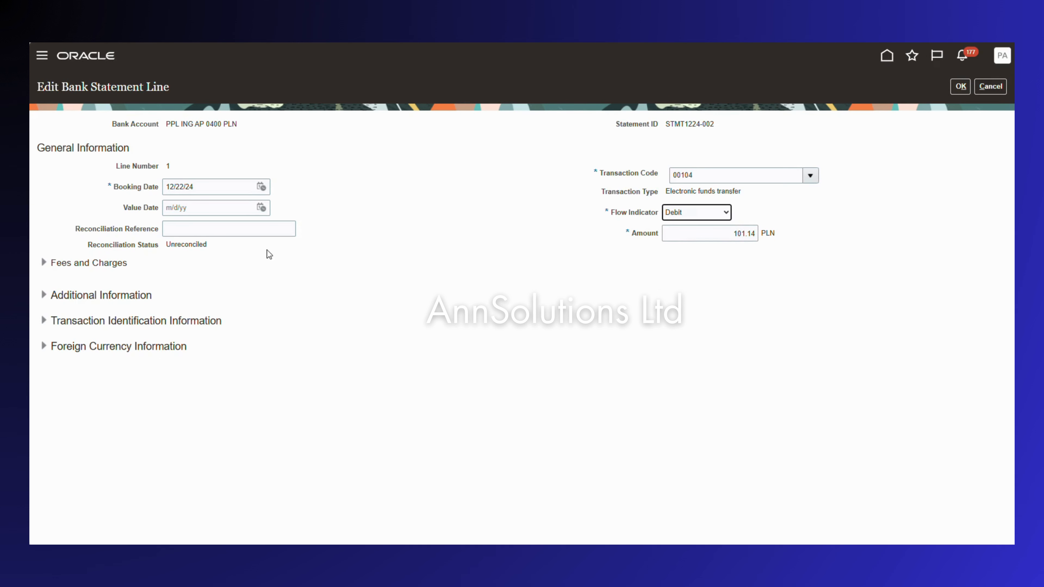
click(961, 88)
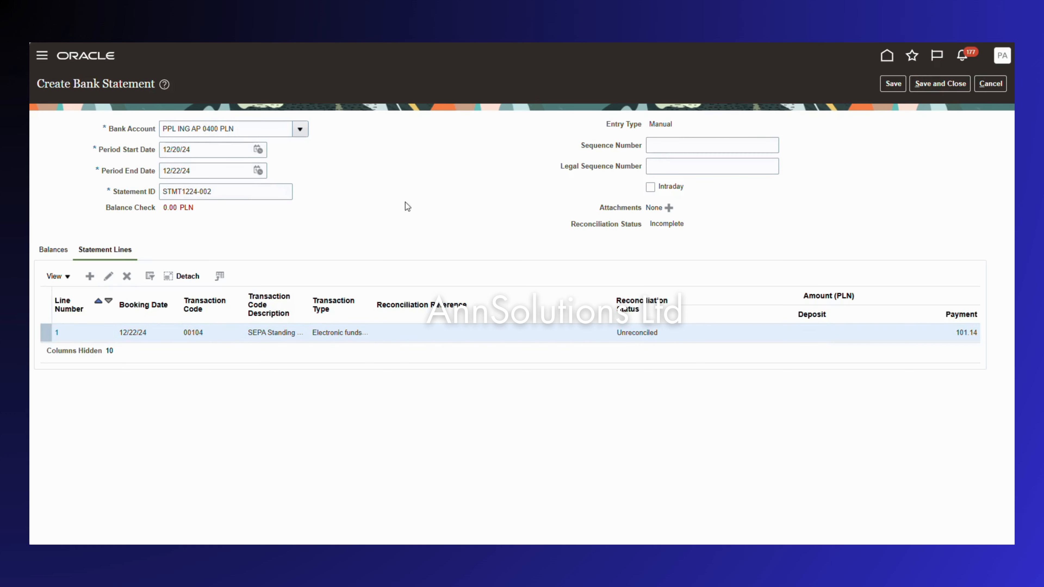
click(893, 84)
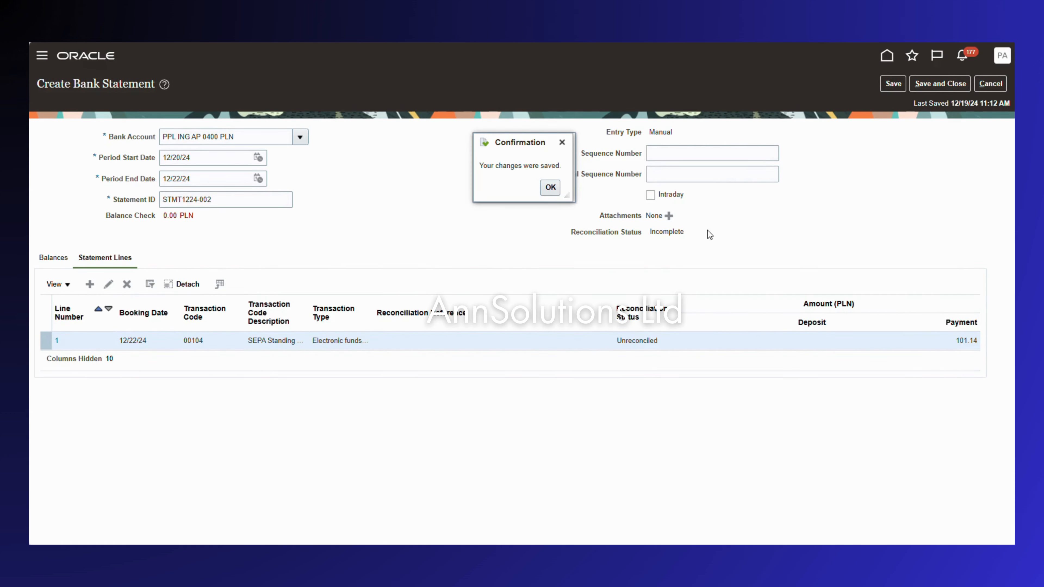
Acknowledge the save, then save and close bank statement STMT1224-002.
click(550, 187)
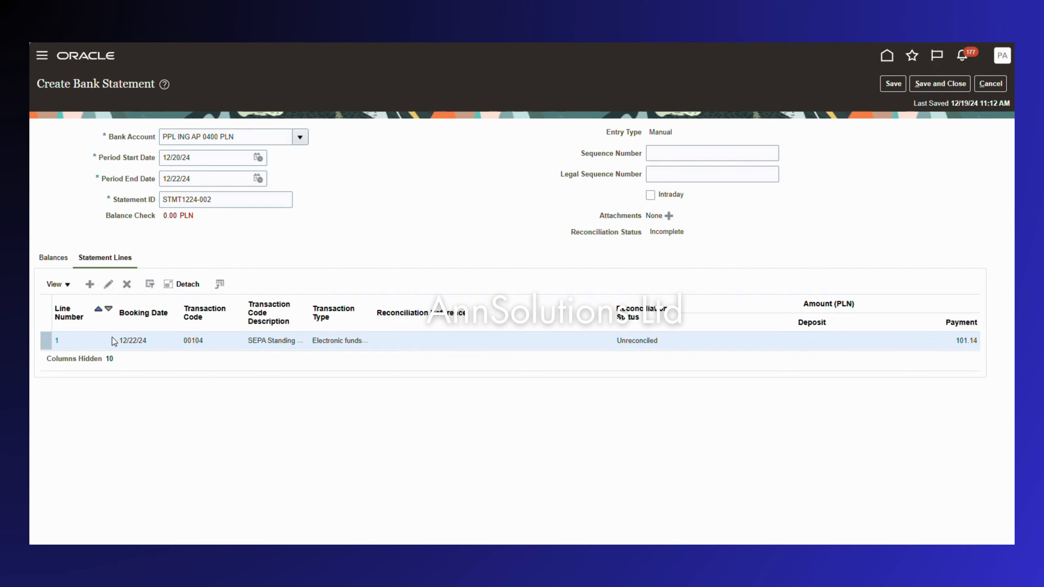
click(940, 84)
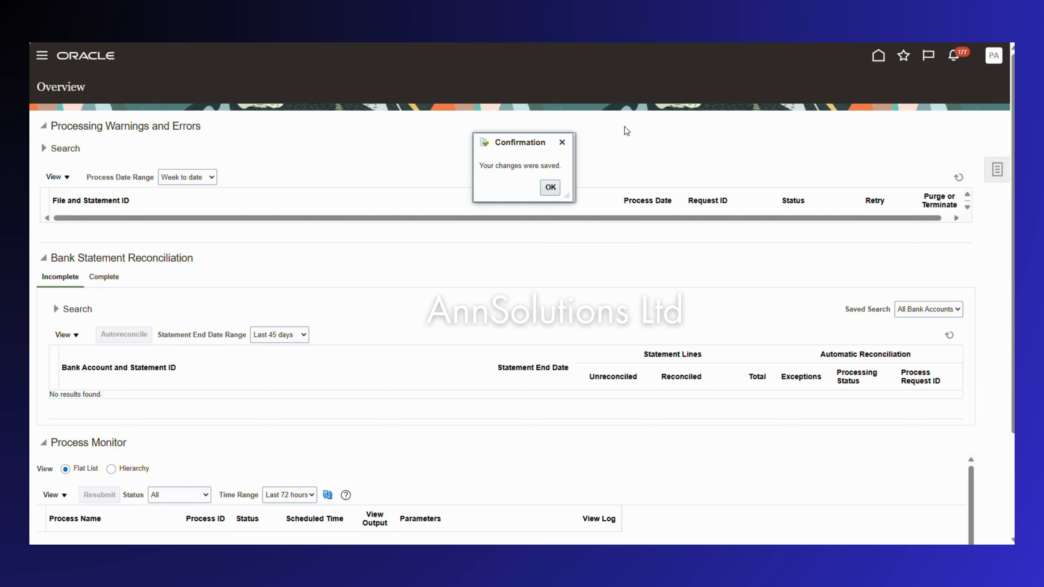
click(551, 187)
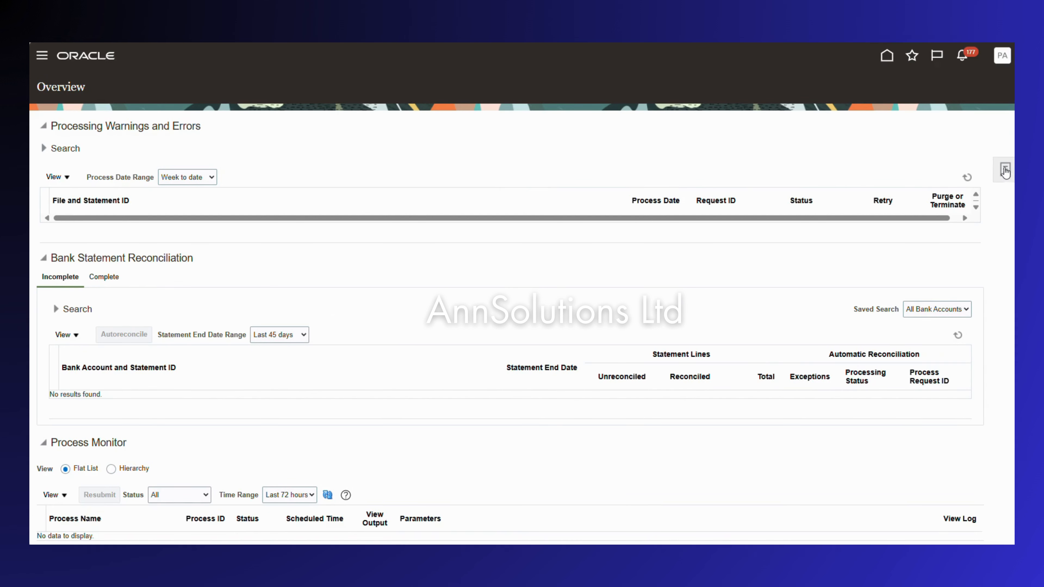
Start a manual reconciliation and search the unreconciled statement lines and system transactions of bank account PPL ING AP 0400 PLN.
click(1005, 169)
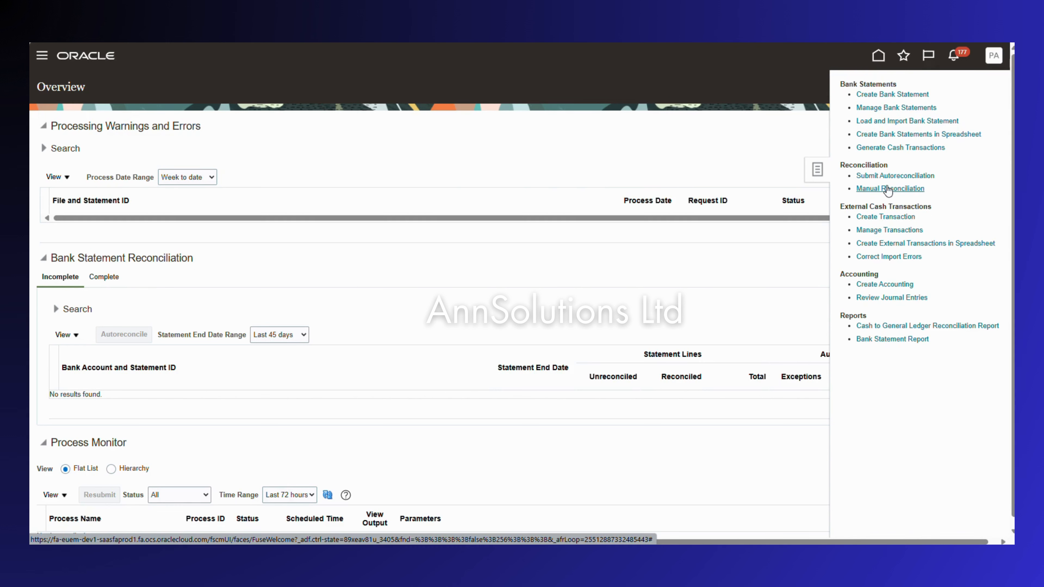
click(885, 188)
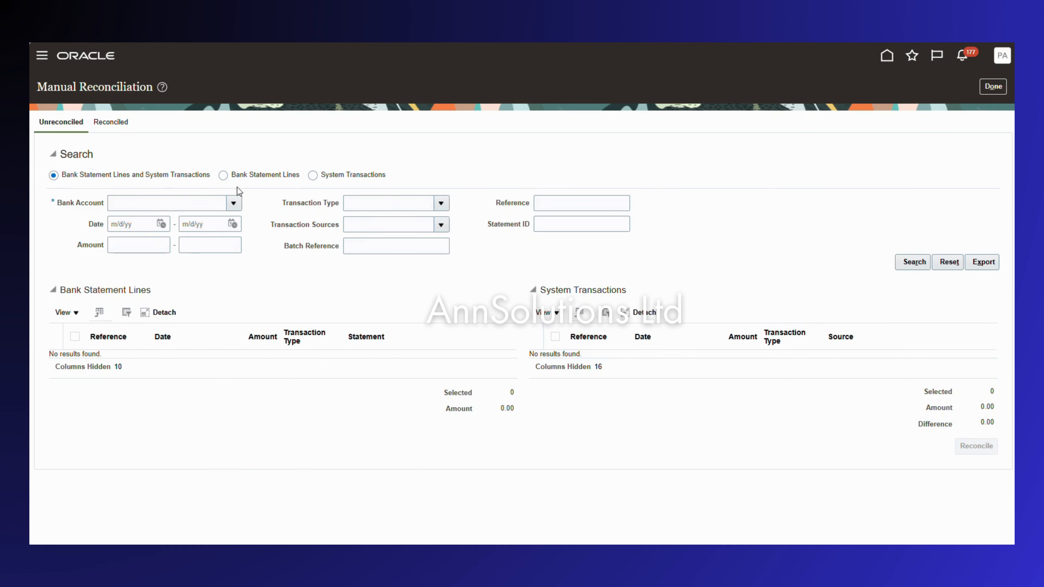
click(233, 203)
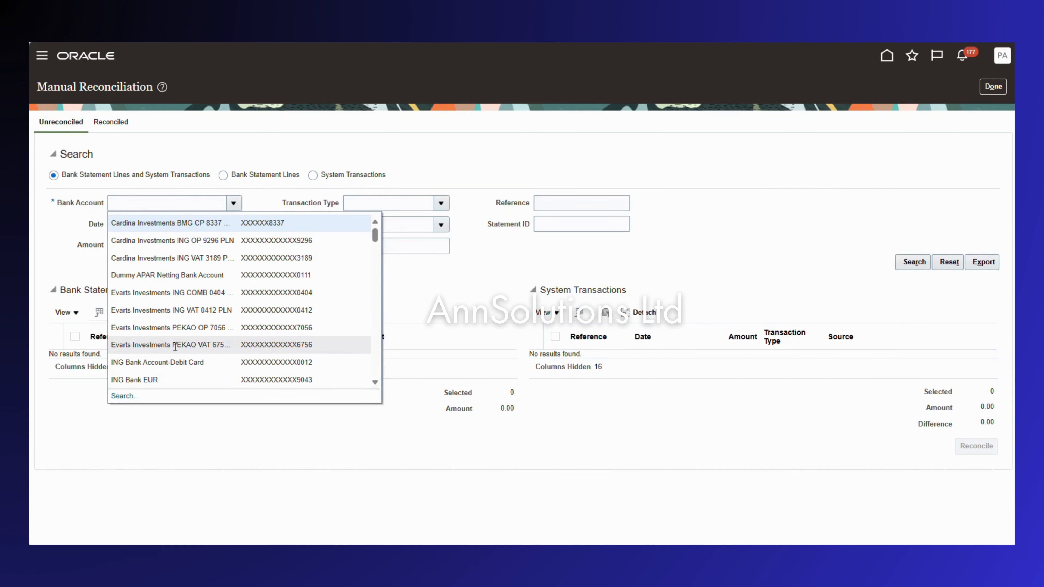
scroll(189, 342, down, 1)
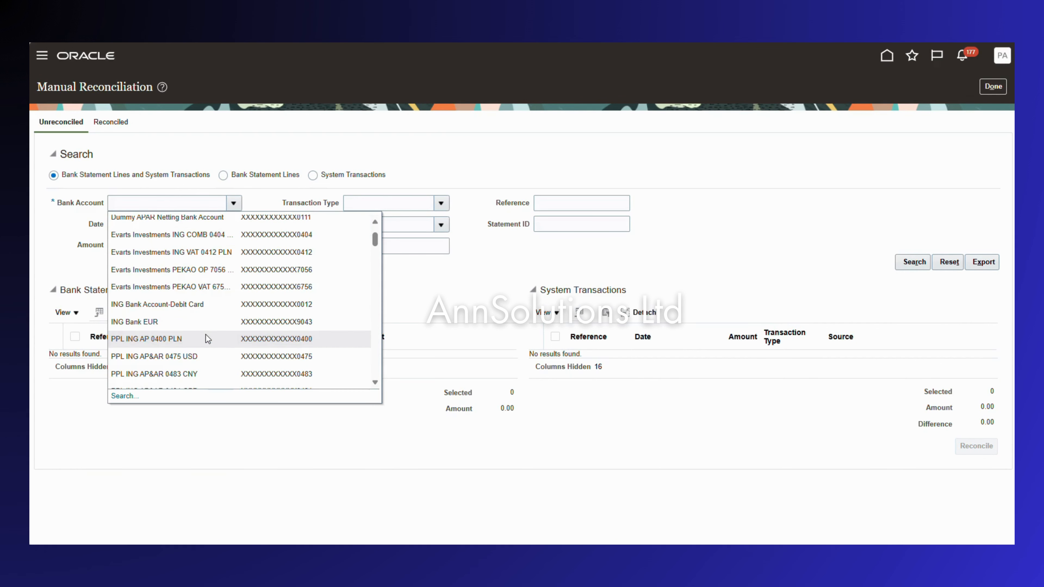
click(197, 345)
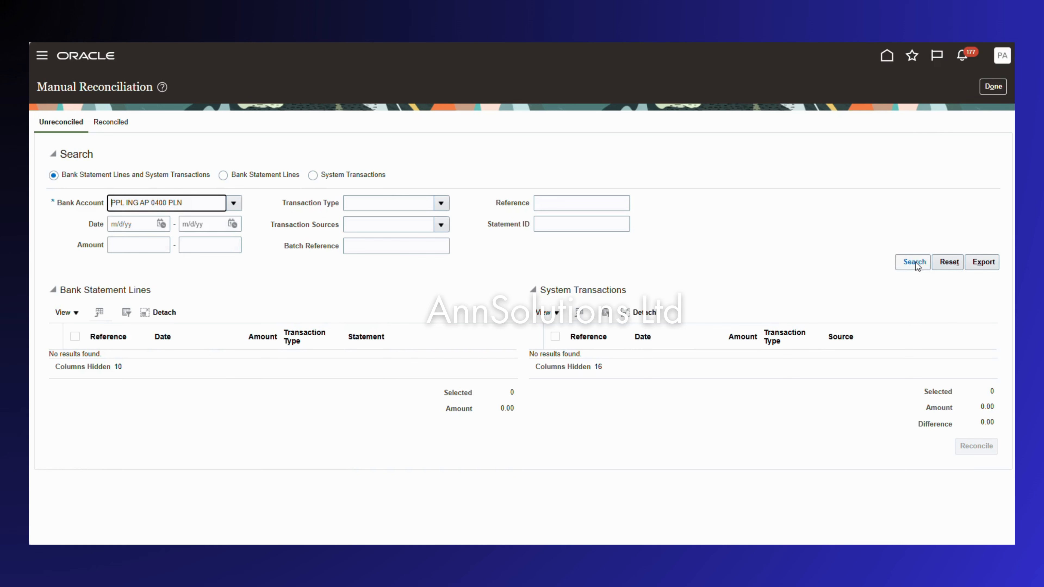
click(914, 262)
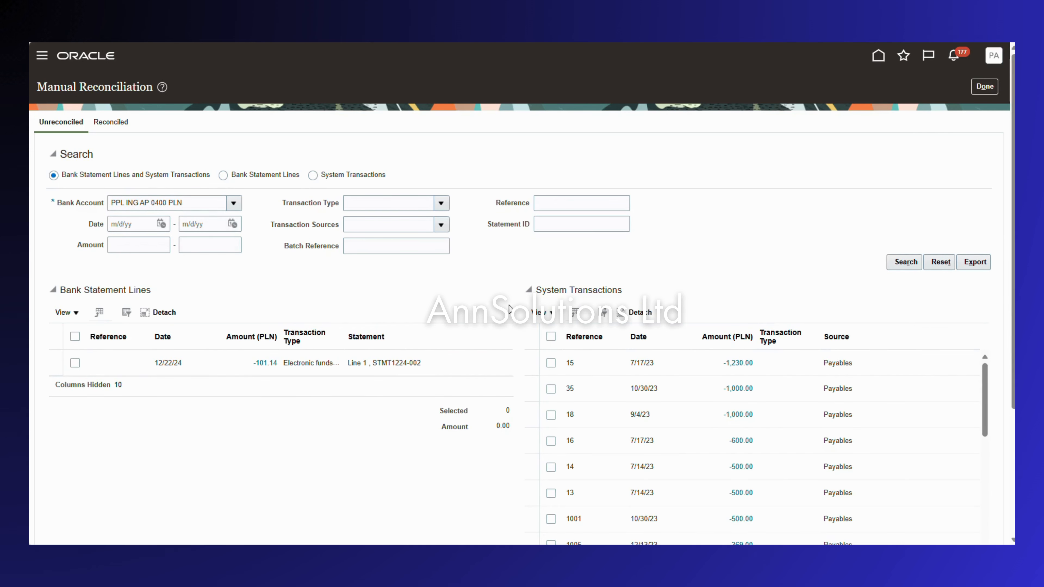
Narrow the unreconciled items to the date range 12/20/24 to 12/22/24 and repeat the search.
click(151, 224)
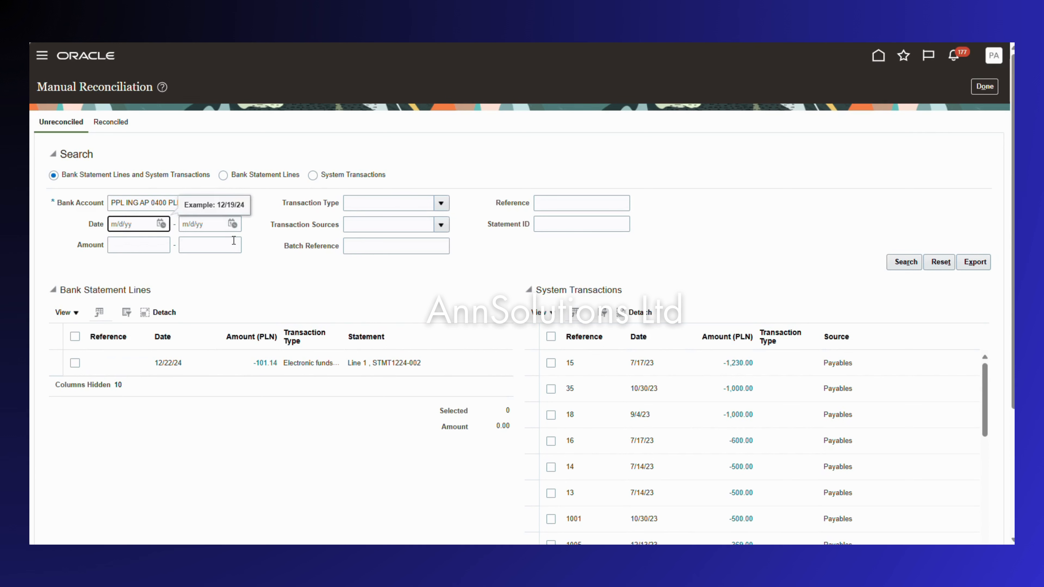
text(12/20/24)
key(Tab)
text(12/)
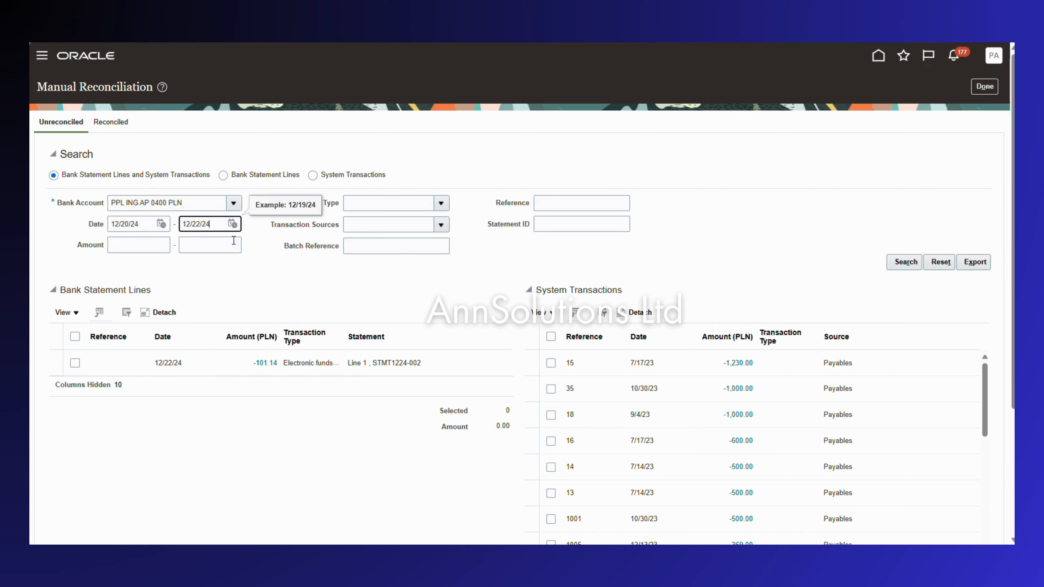
key(Tab)
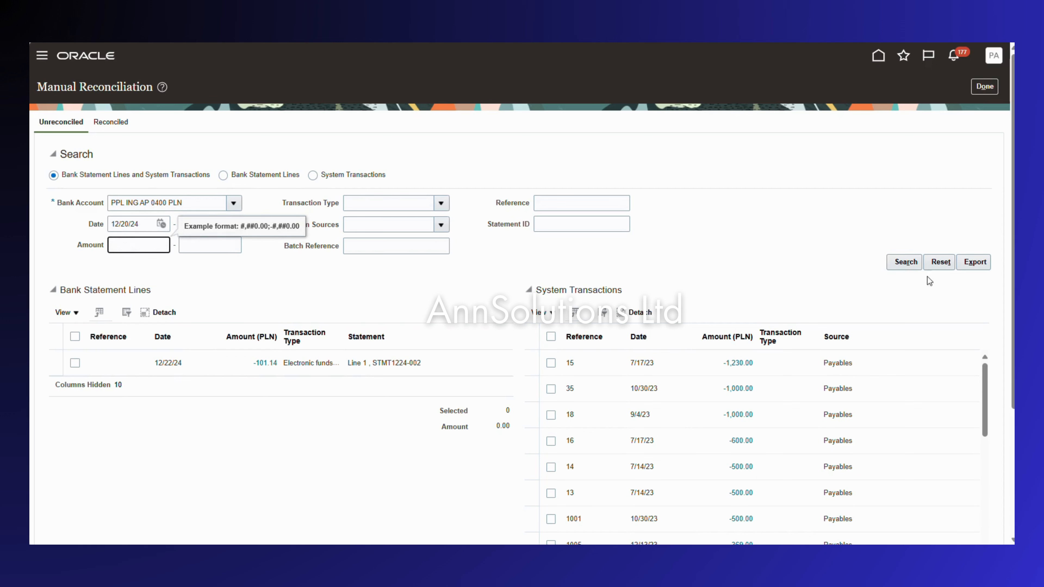
click(906, 263)
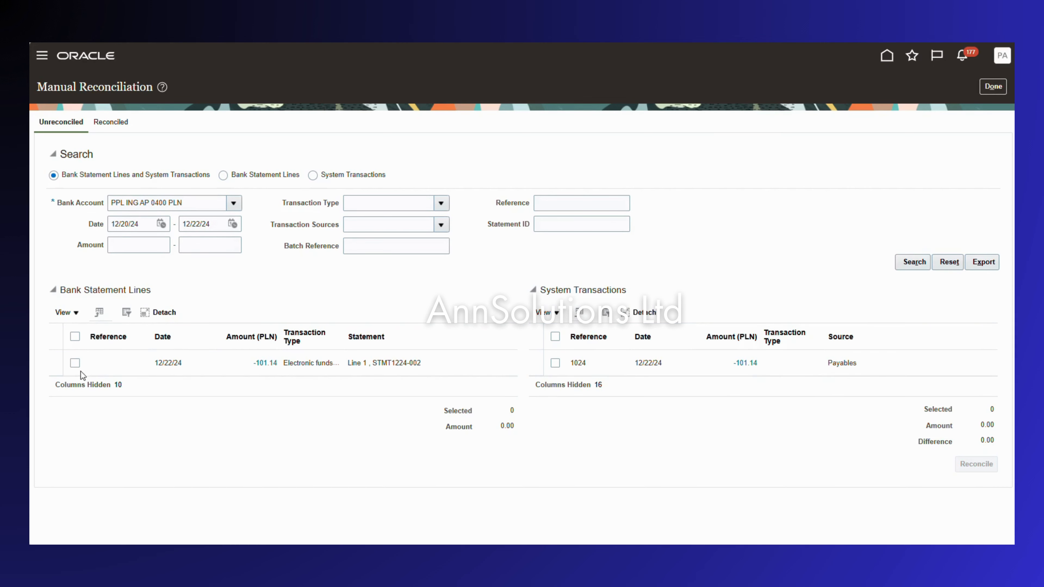
Reconcile line 1 of statement STMT1224-002 with Payables system transaction 1024.
click(75, 363)
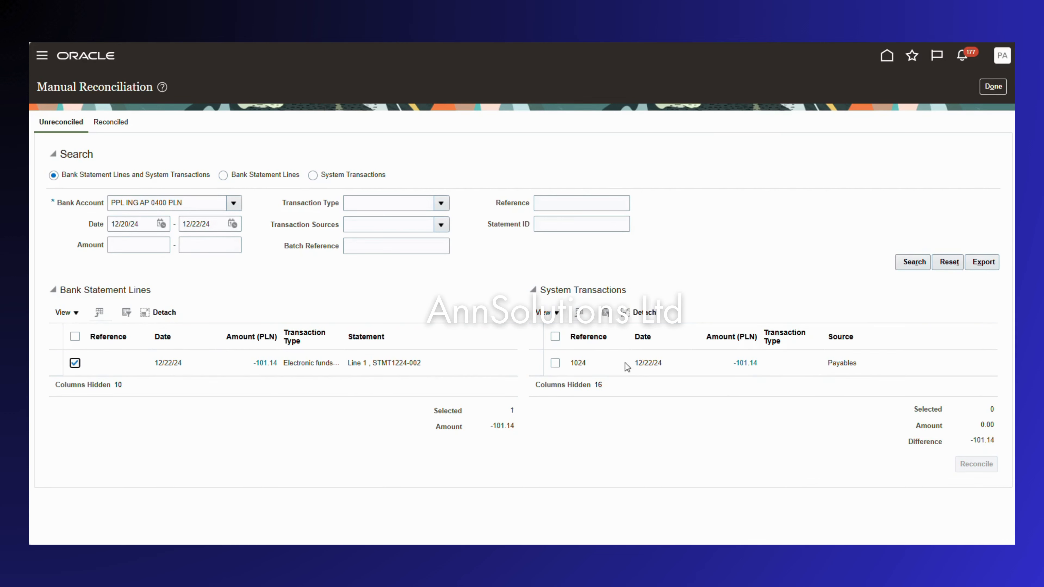
click(555, 362)
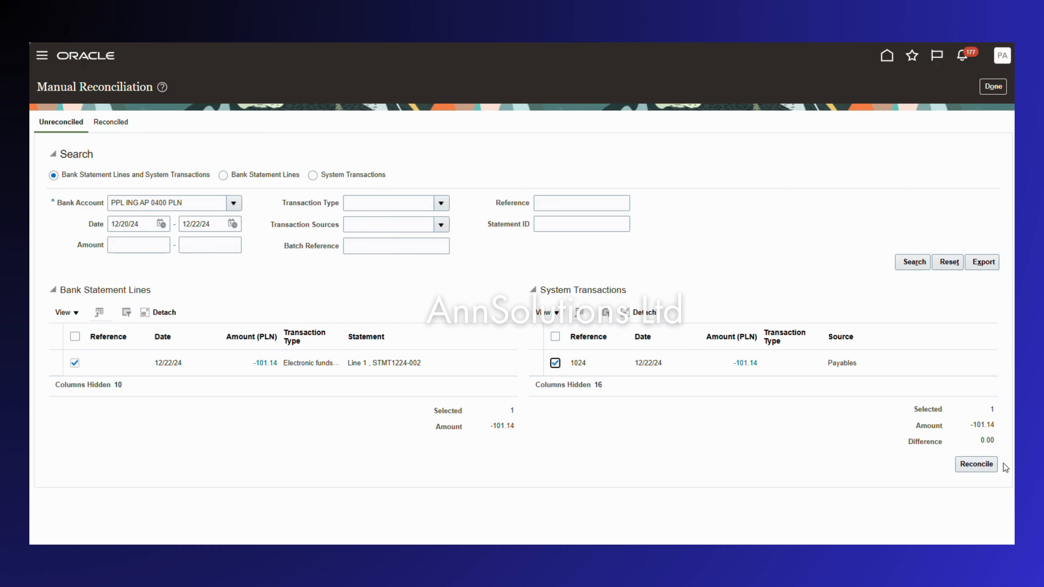
click(994, 465)
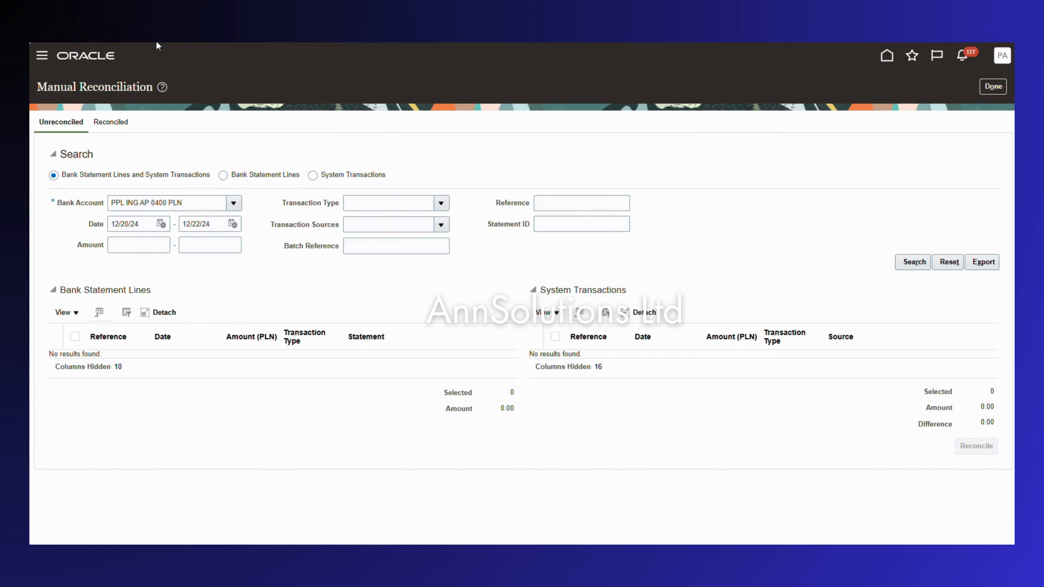
Go to the Payables payments area and search the managed payments for payment number 1024.
click(887, 61)
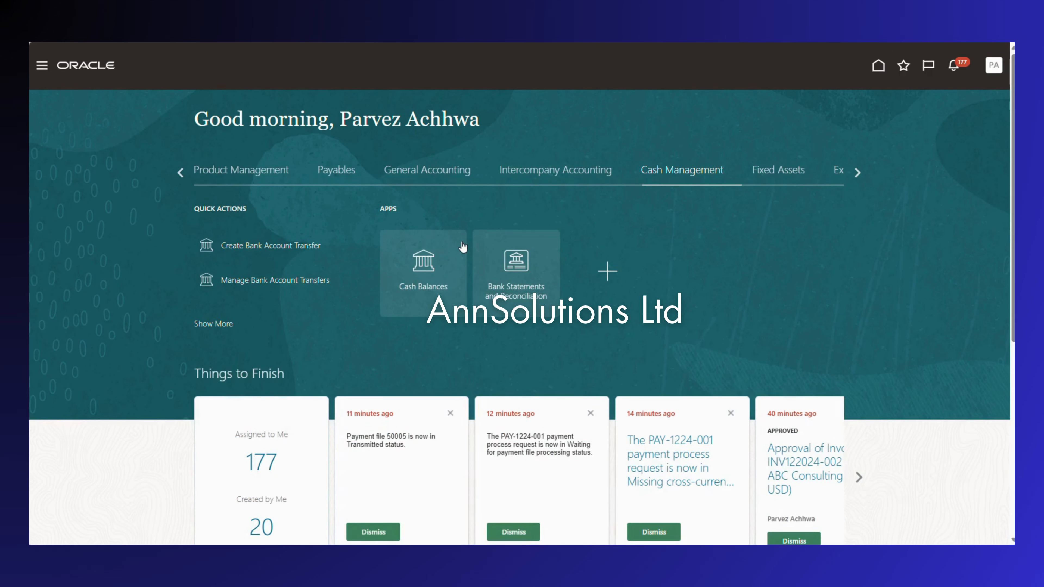
click(325, 172)
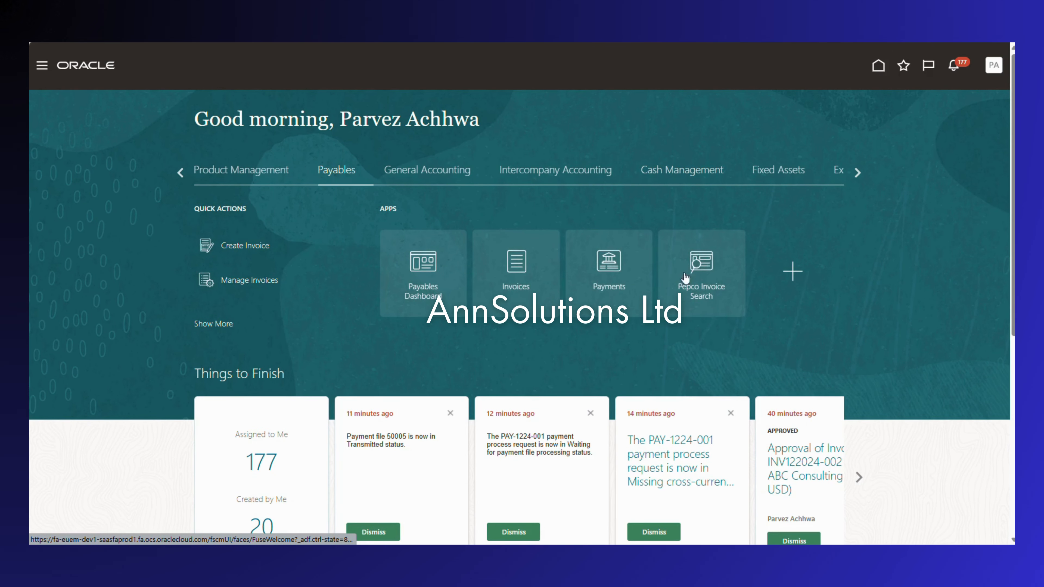
click(612, 263)
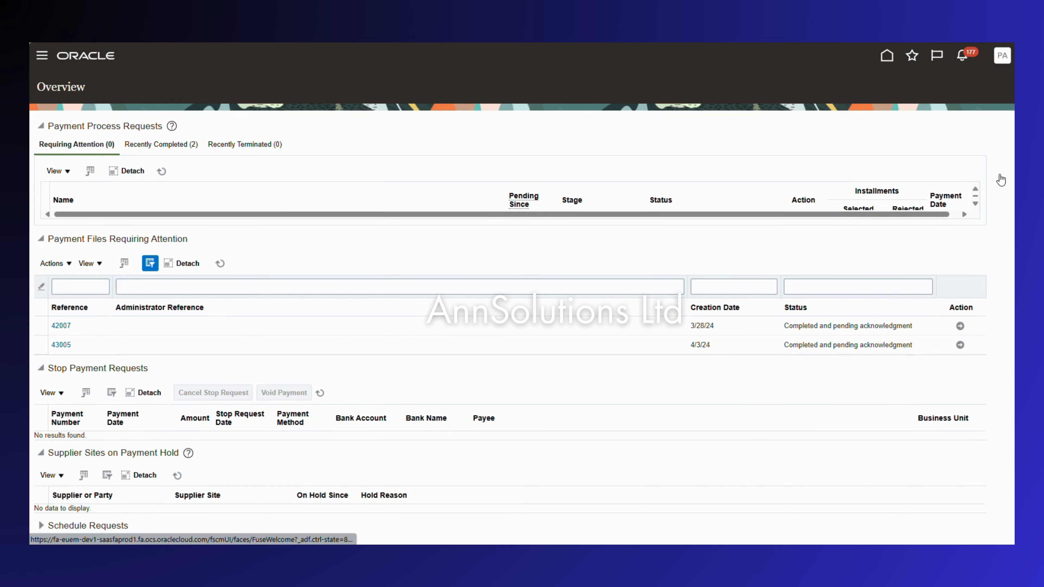
click(1004, 171)
click(884, 148)
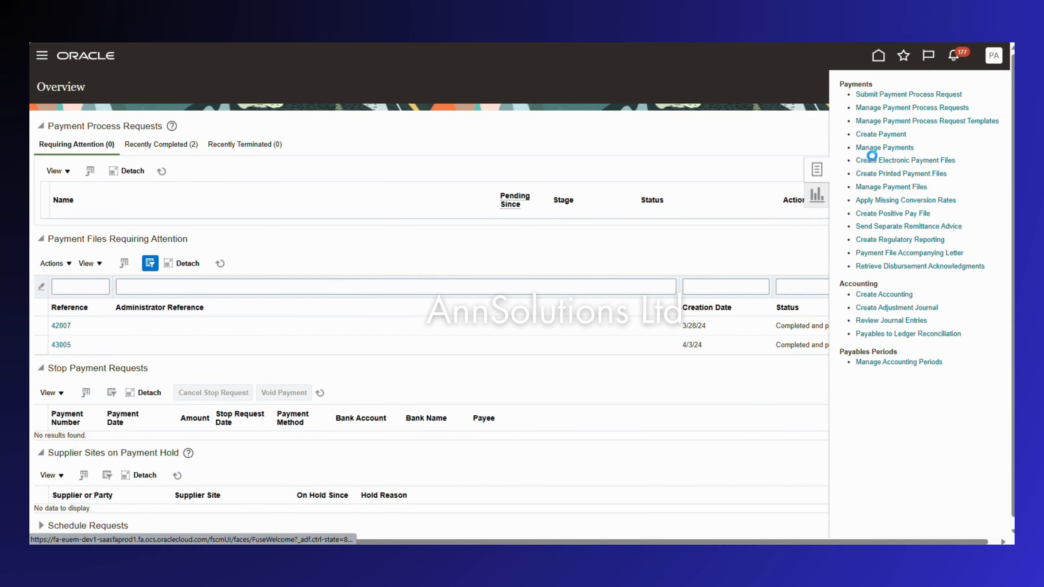
click(286, 199)
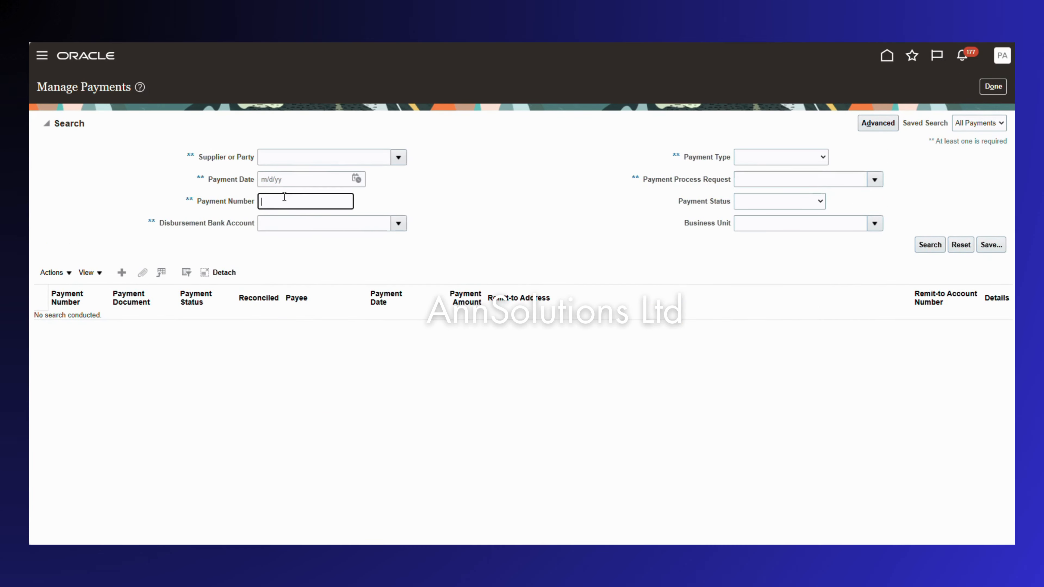
text(1024)
click(930, 245)
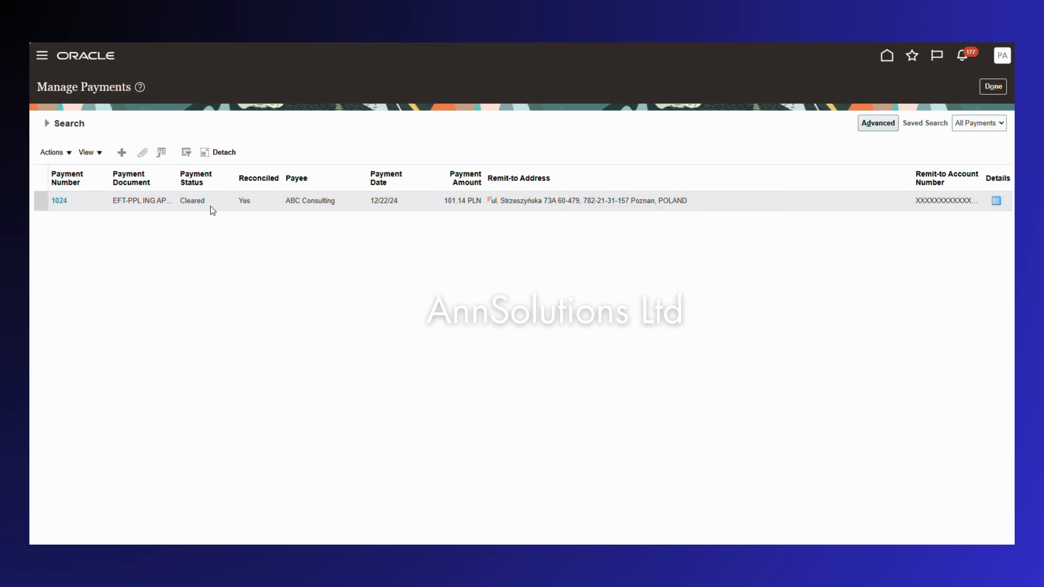
Open payment 1024 and post its accounting to the ledger.
click(60, 201)
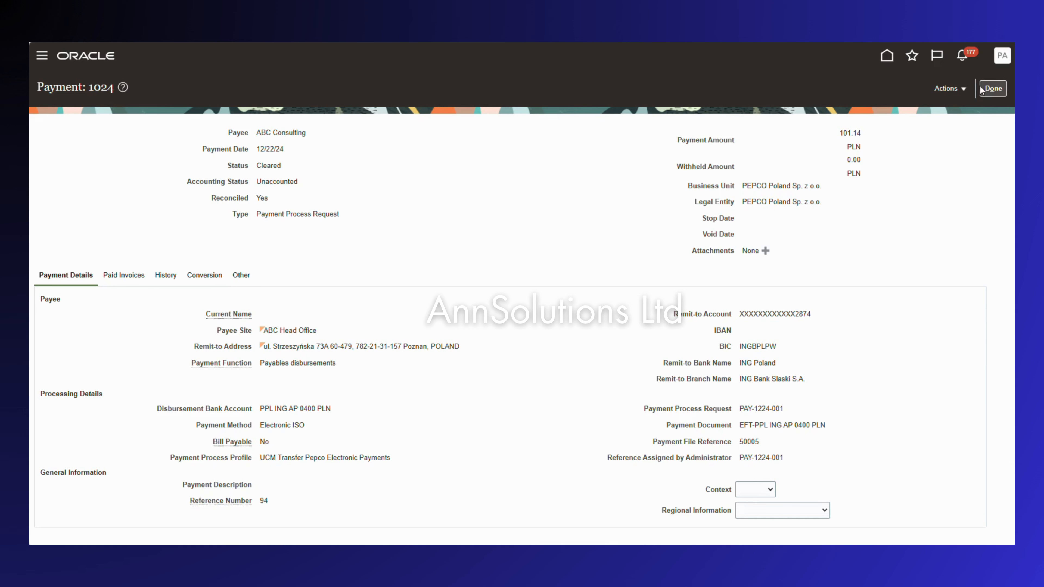
click(949, 88)
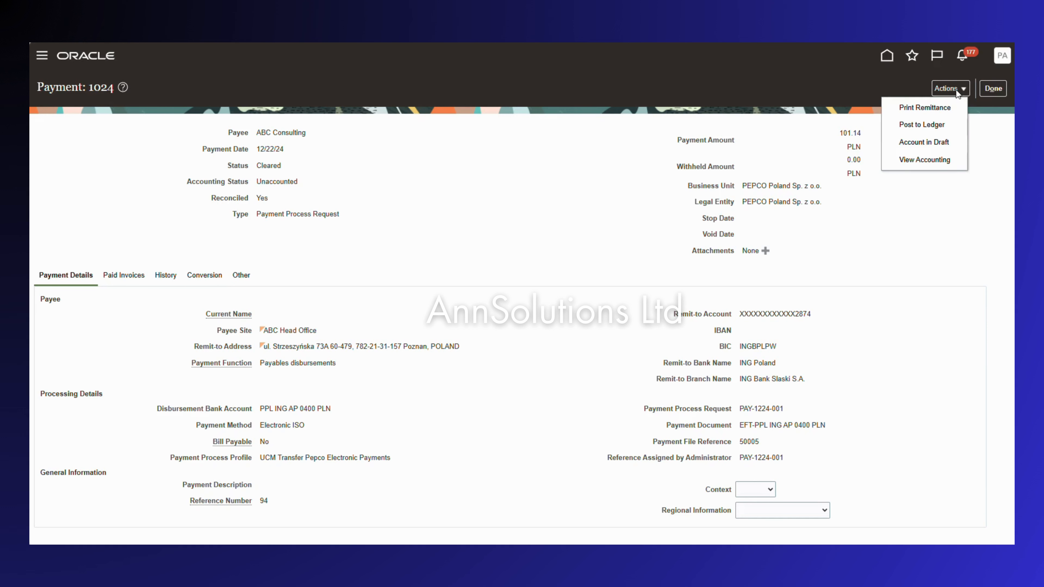
click(922, 125)
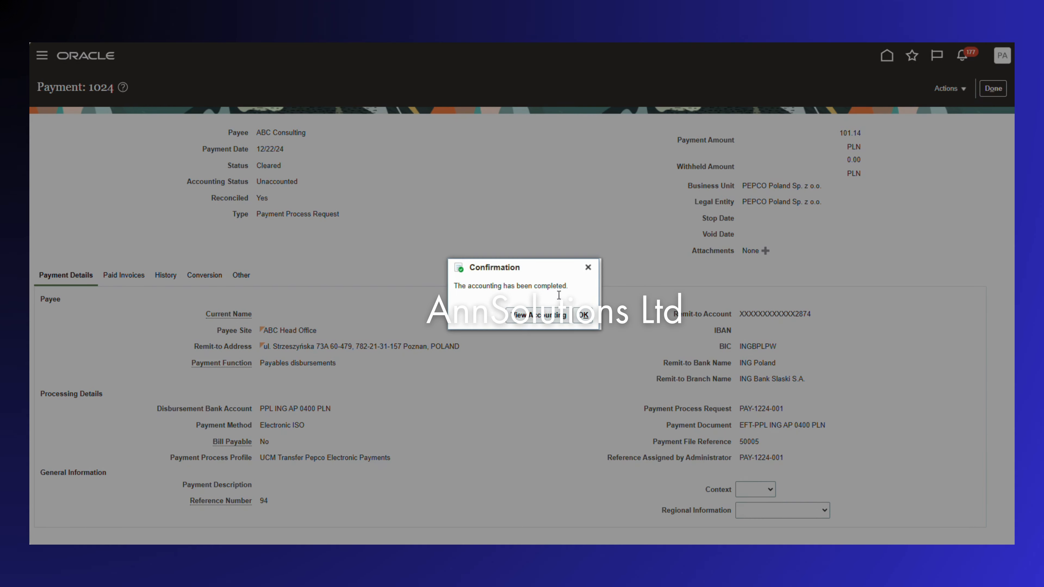
Examine the accounting lines of payment 1024, including classes, debits, credits and the loss line's account segments, and close them.
click(546, 316)
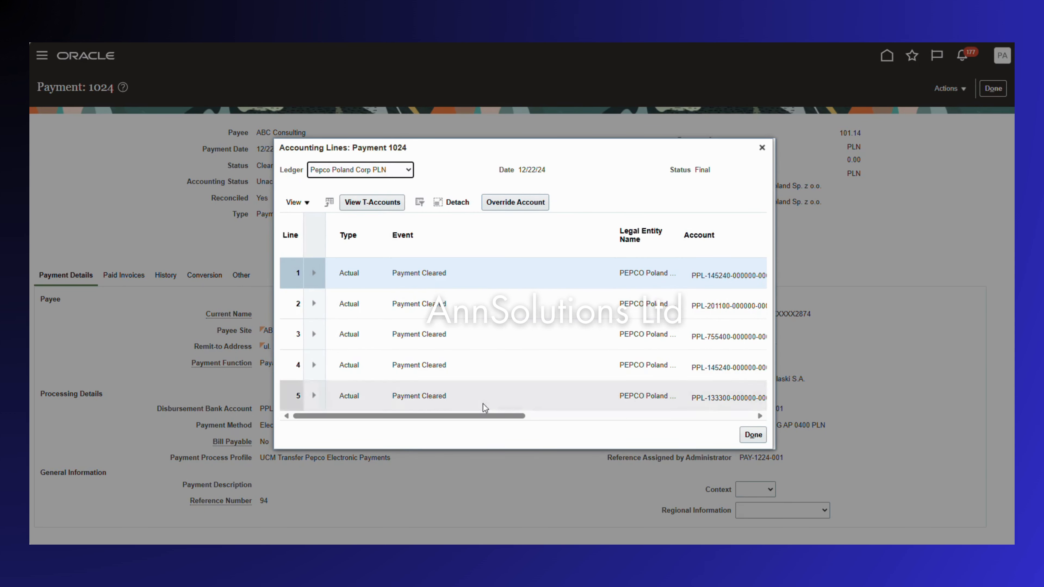
drag(516, 416, 712, 417)
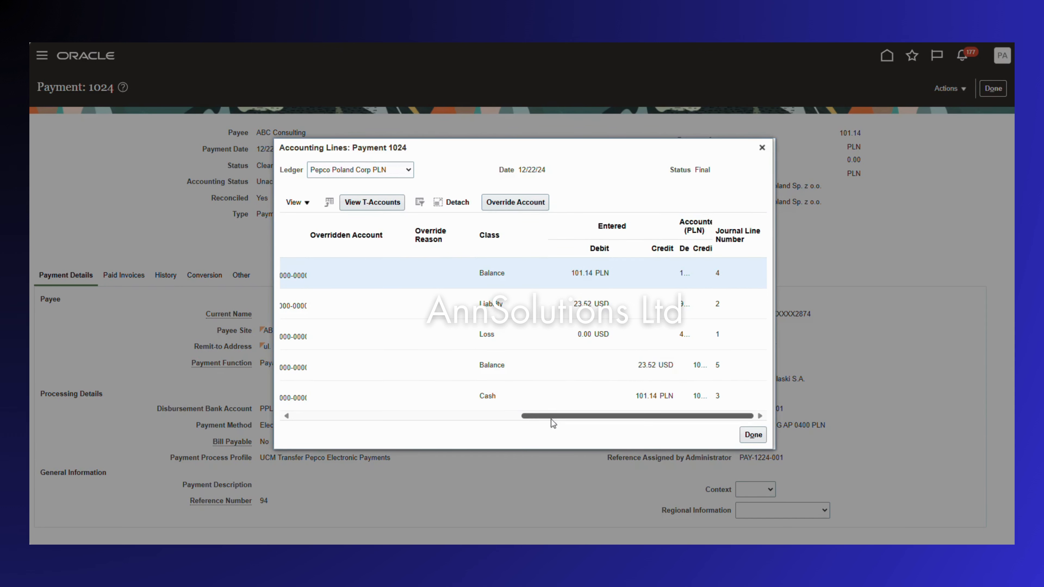
drag(570, 416, 475, 416)
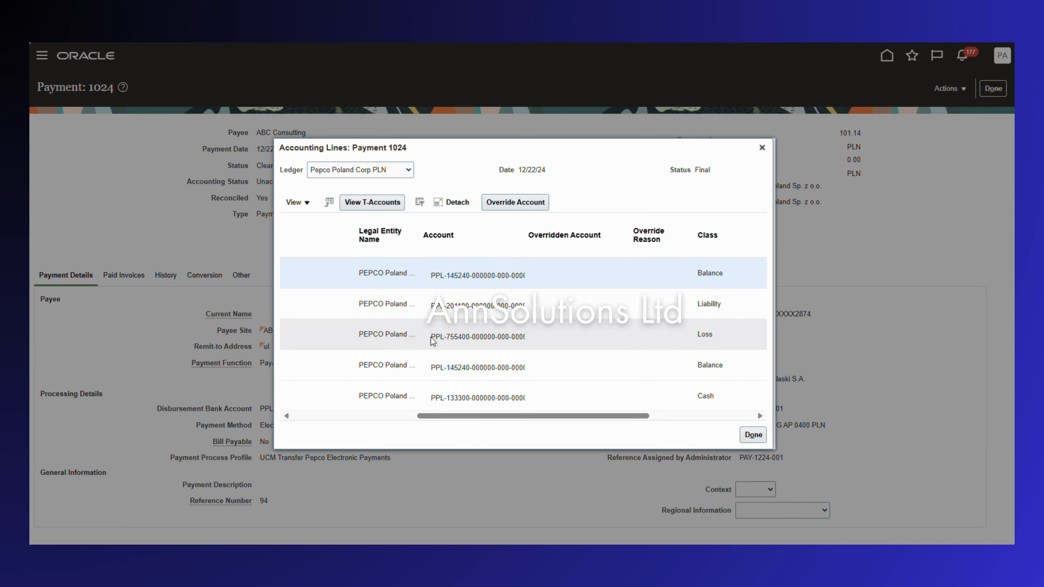
drag(433, 340, 535, 341)
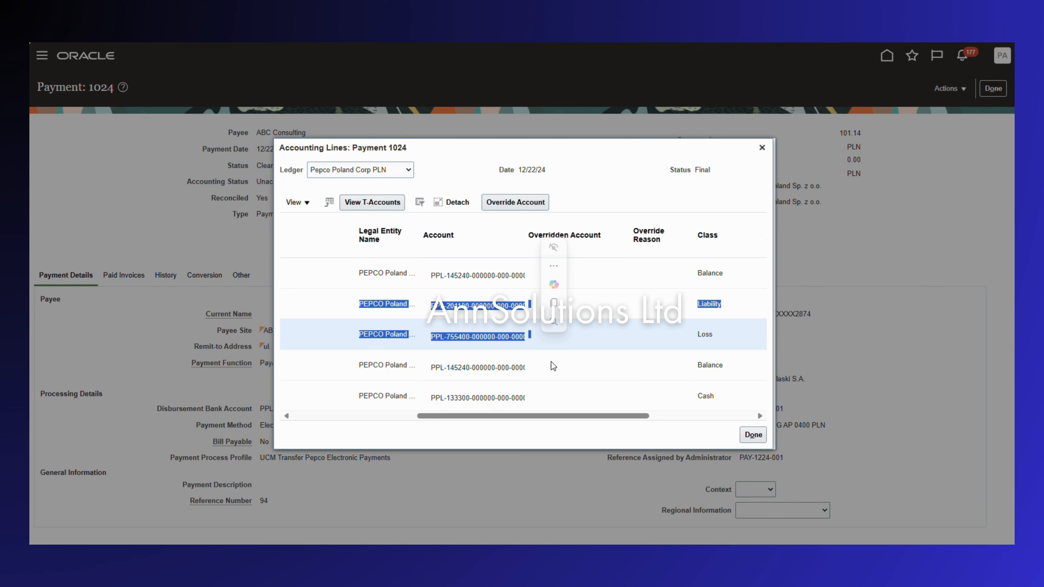
click(630, 187)
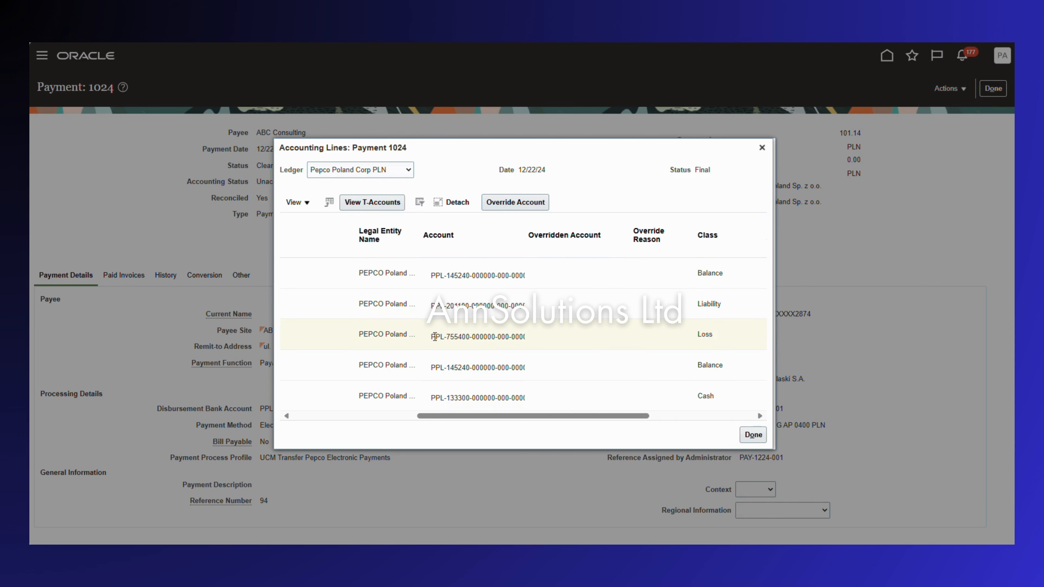
mouse_move(450, 336)
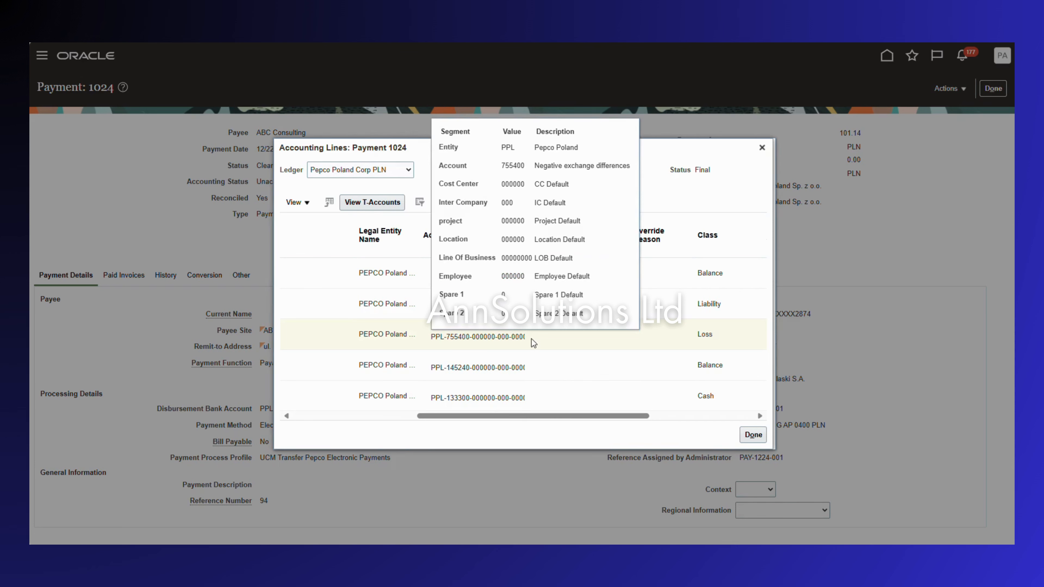
drag(533, 342, 434, 338)
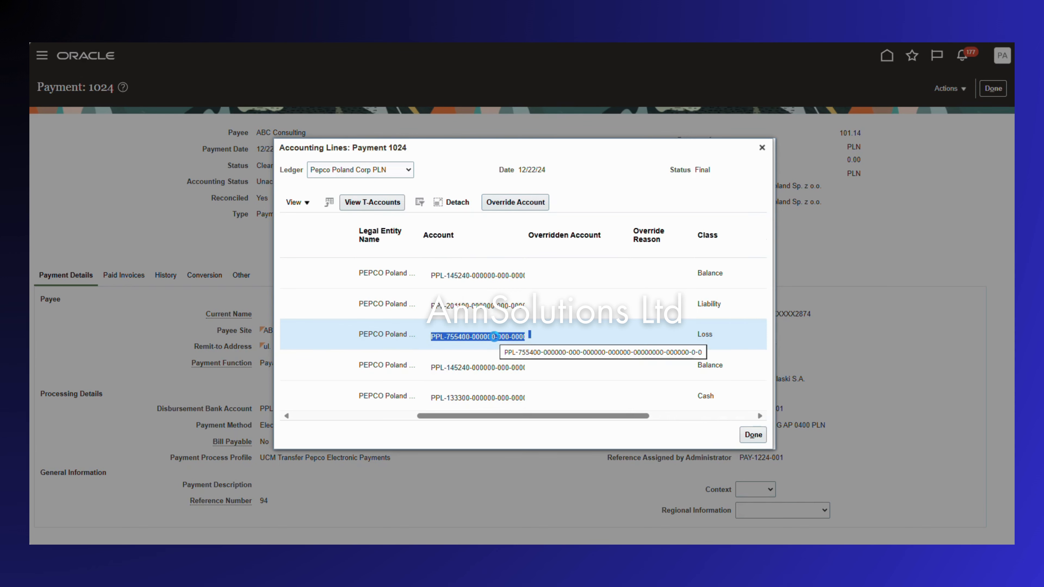
click(742, 433)
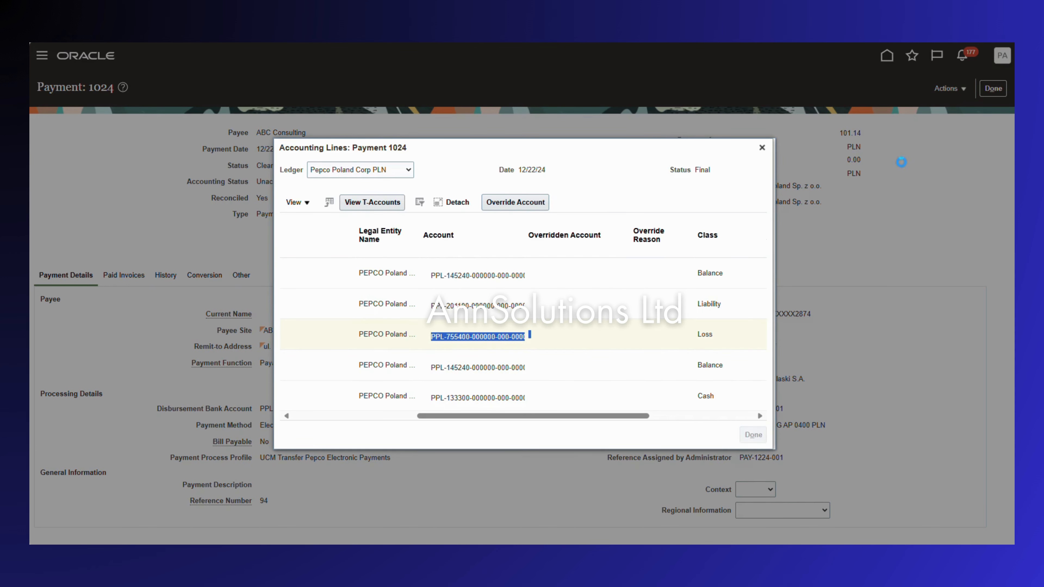
Go to the General Accounting journals and search the managed journals for accounting period 12-2024.
click(889, 60)
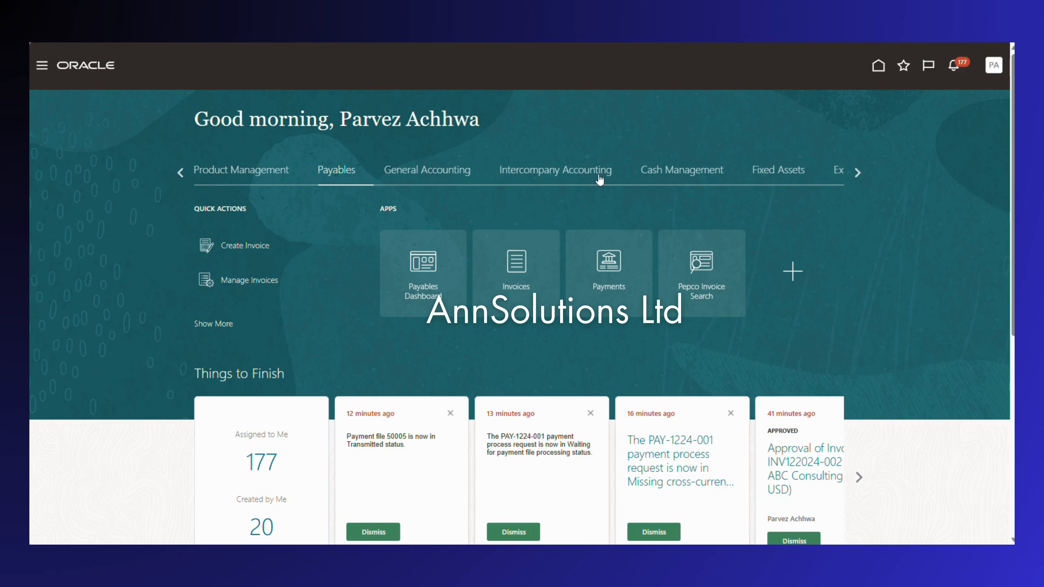
click(417, 170)
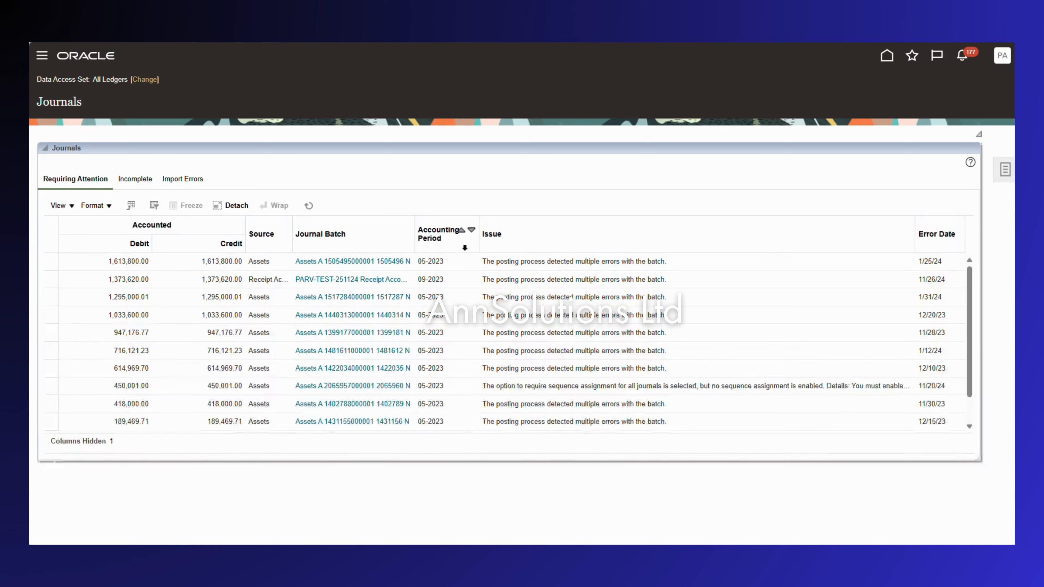
click(1005, 169)
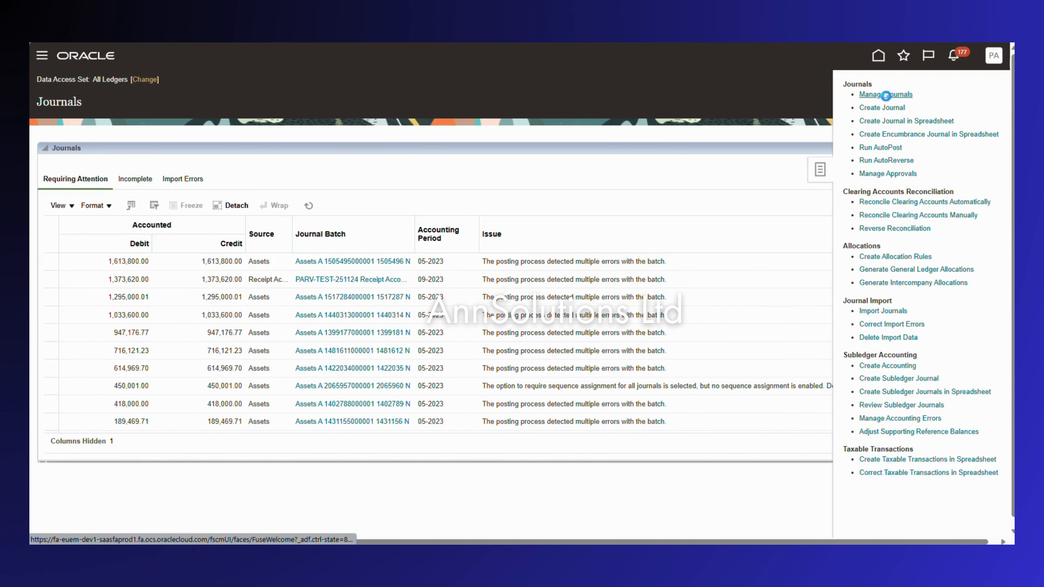
click(886, 94)
key(BackSpace)
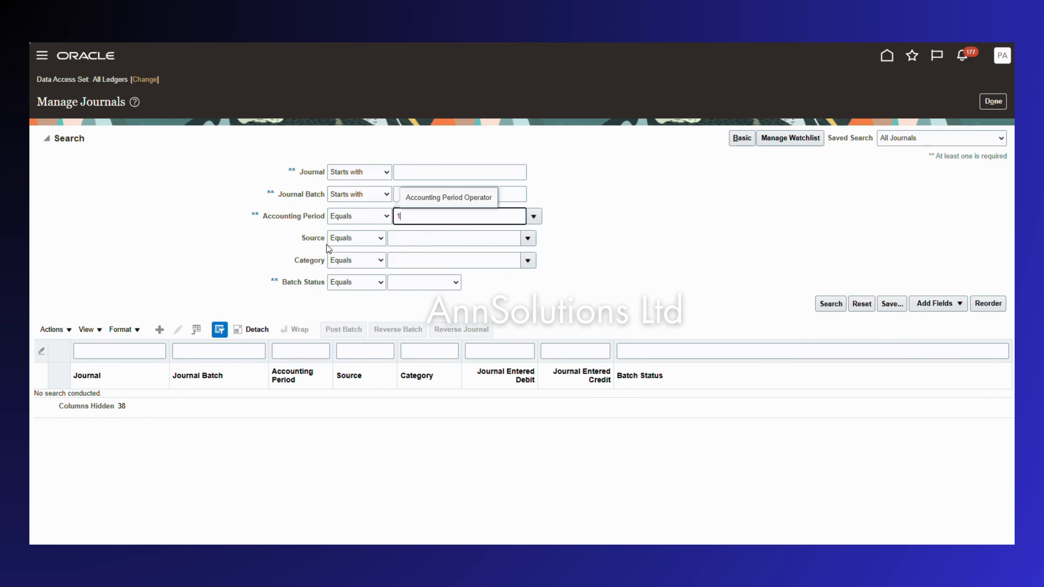
text(12-2024)
key(Tab)
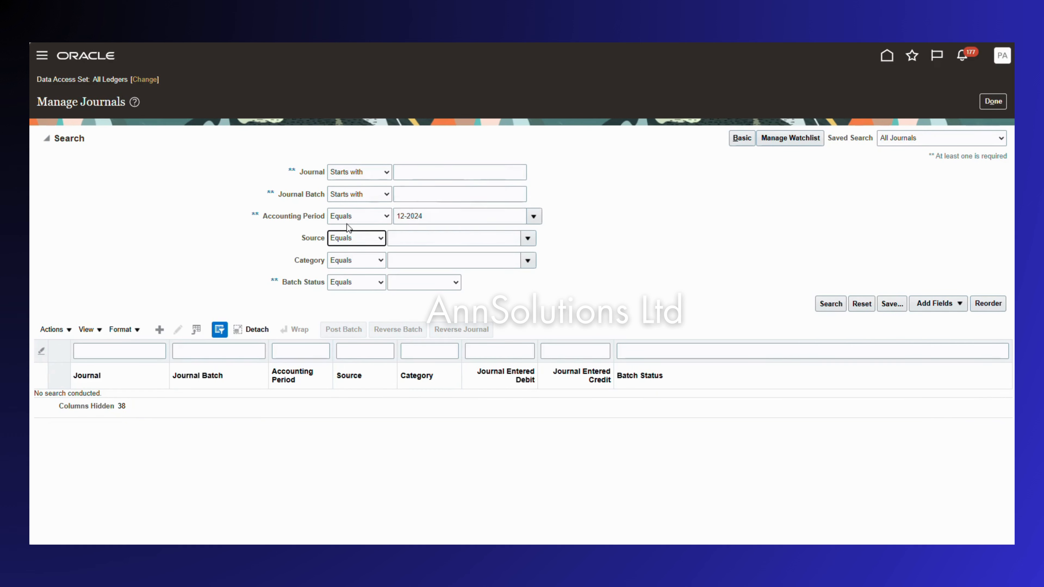
click(830, 303)
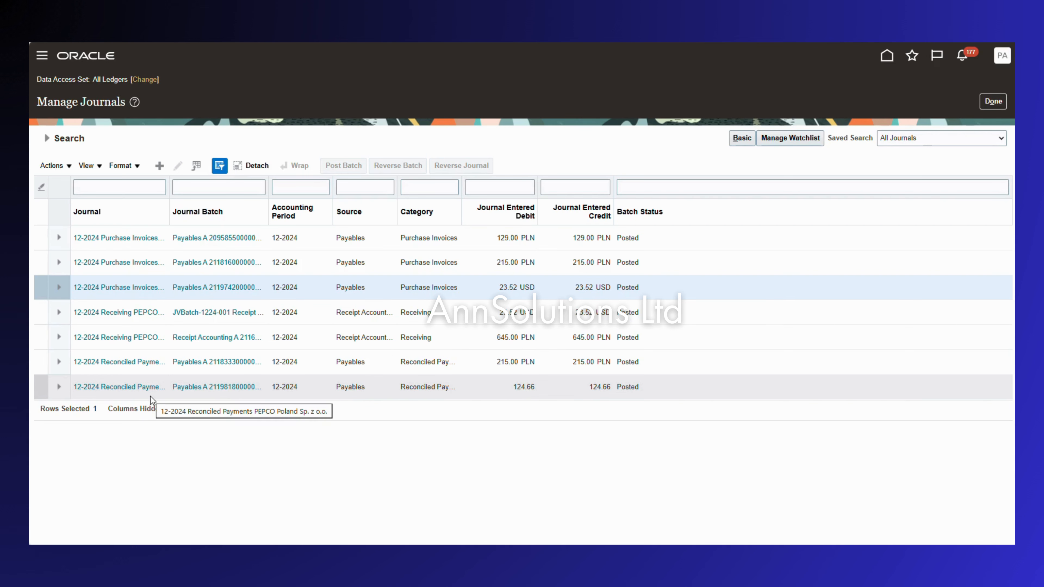
Open the 215.00 PLN Reconciled Payments journal, examine its journal lines and return to the journal list.
click(59, 387)
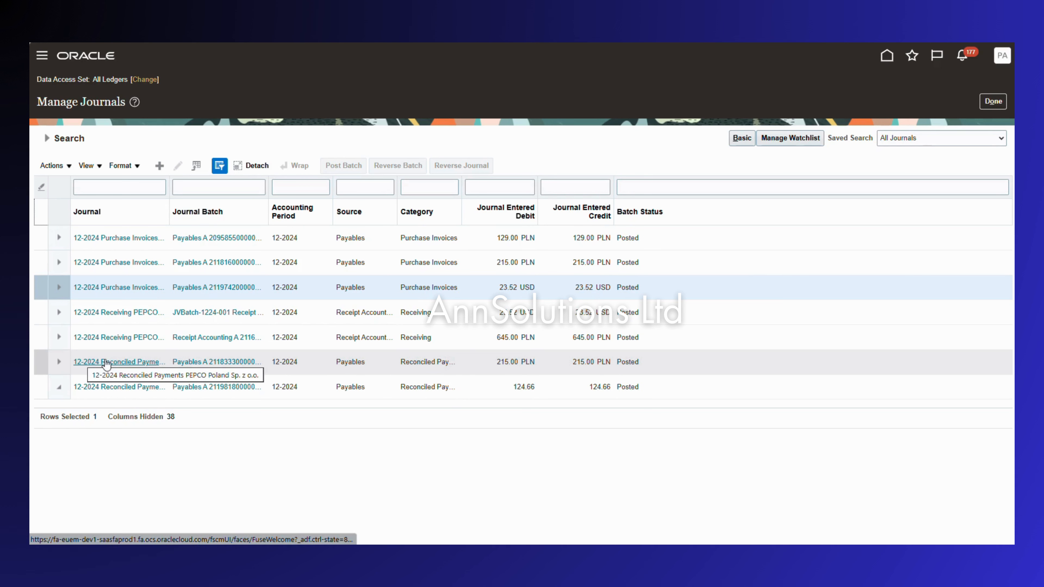
click(119, 361)
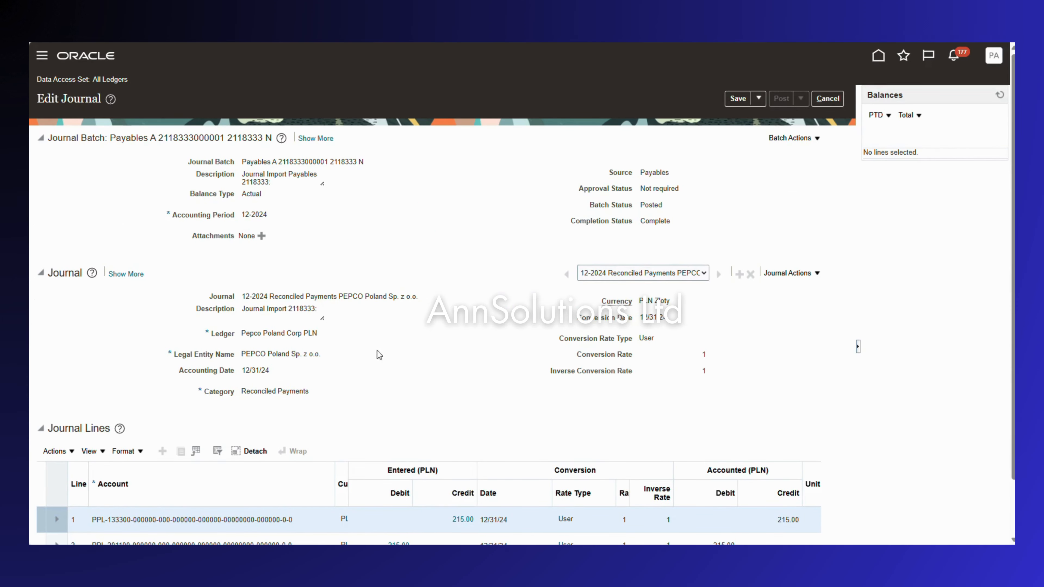
scroll(470, 332, down, 2)
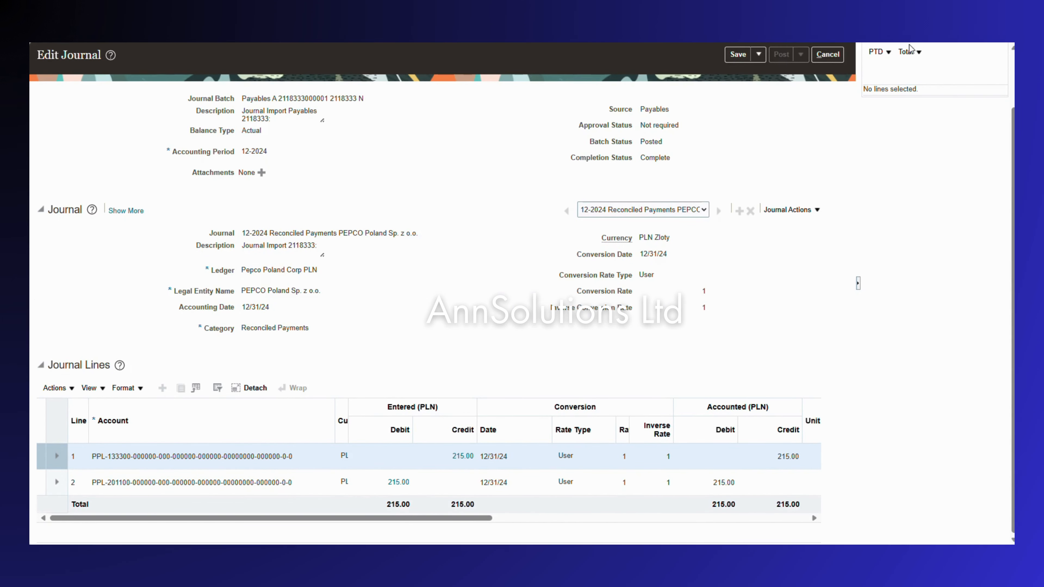
click(827, 55)
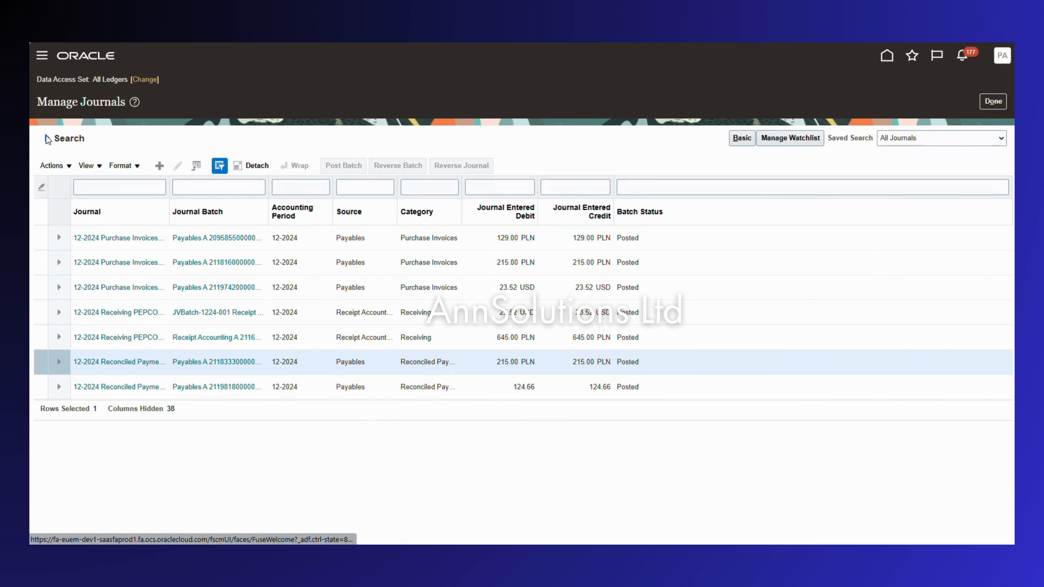
Rerun the 12-2024 journal search and open the lines of the 124.66 Reconciled Payments journal.
click(44, 138)
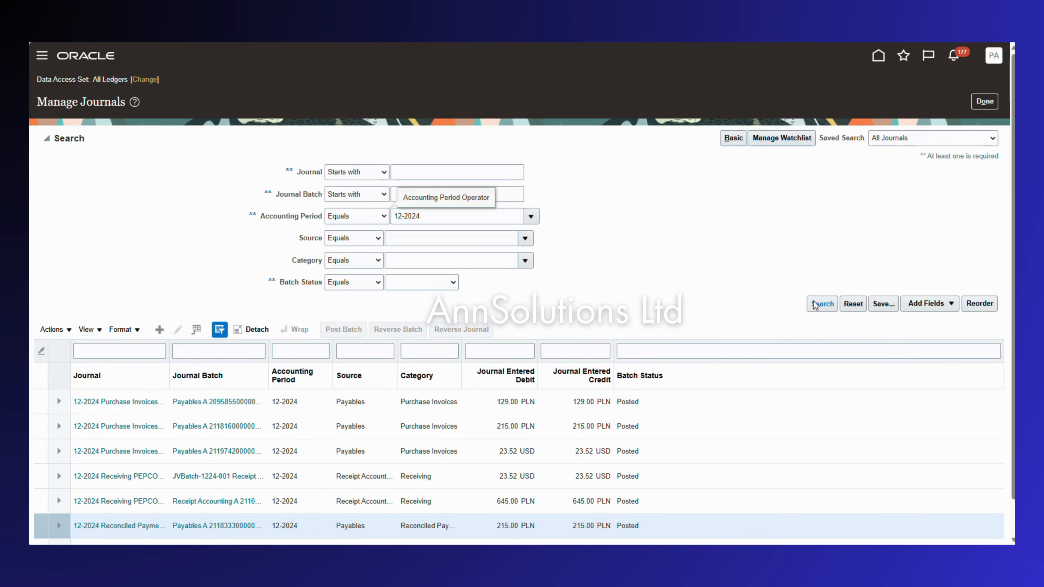
click(822, 304)
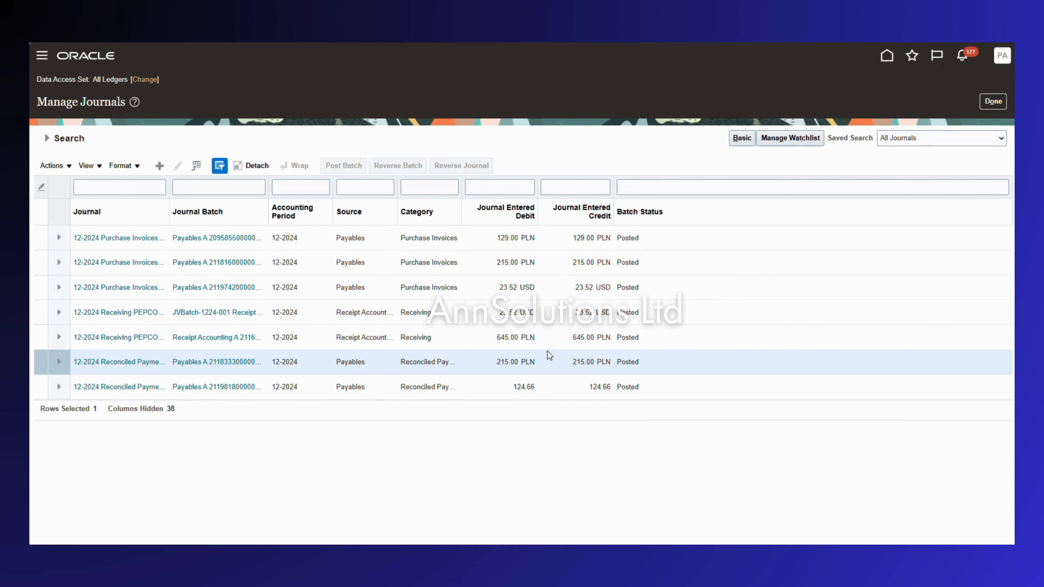
click(96, 386)
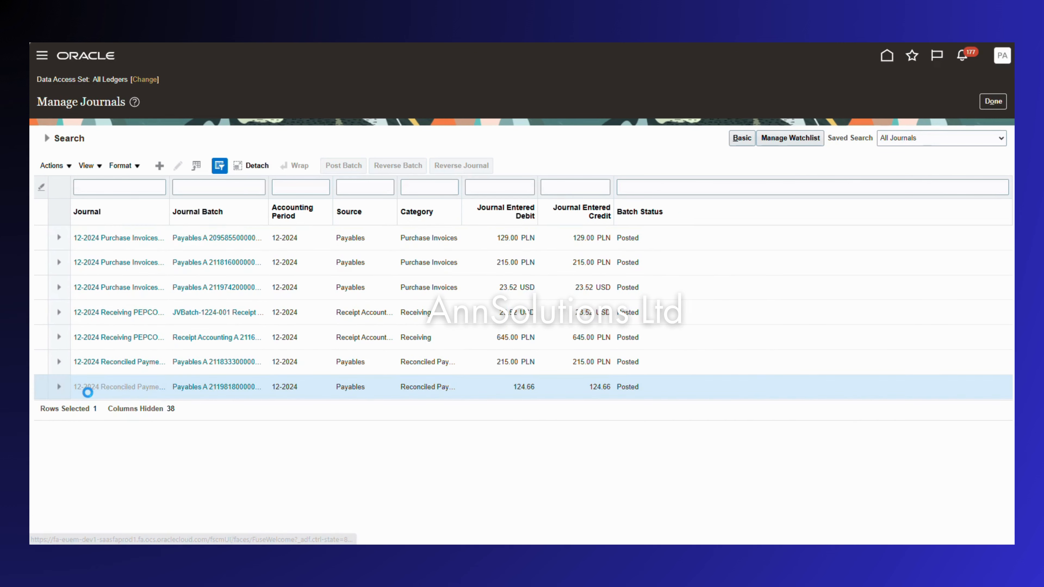
scroll(418, 304, down, 3)
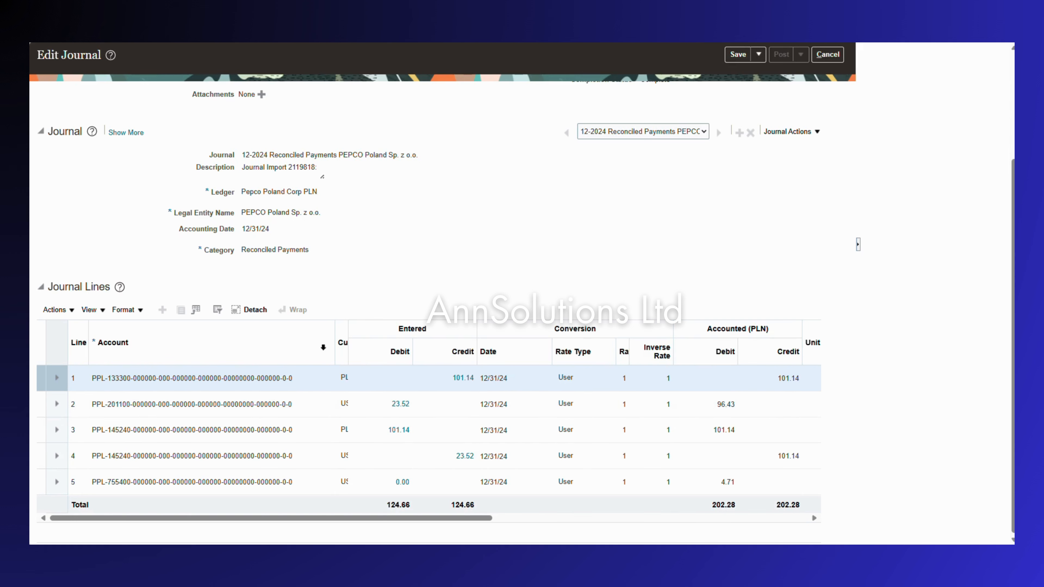
Widen the Currency column of the journal lines, show all columns and slightly narrow the Account column.
drag(349, 329, 477, 329)
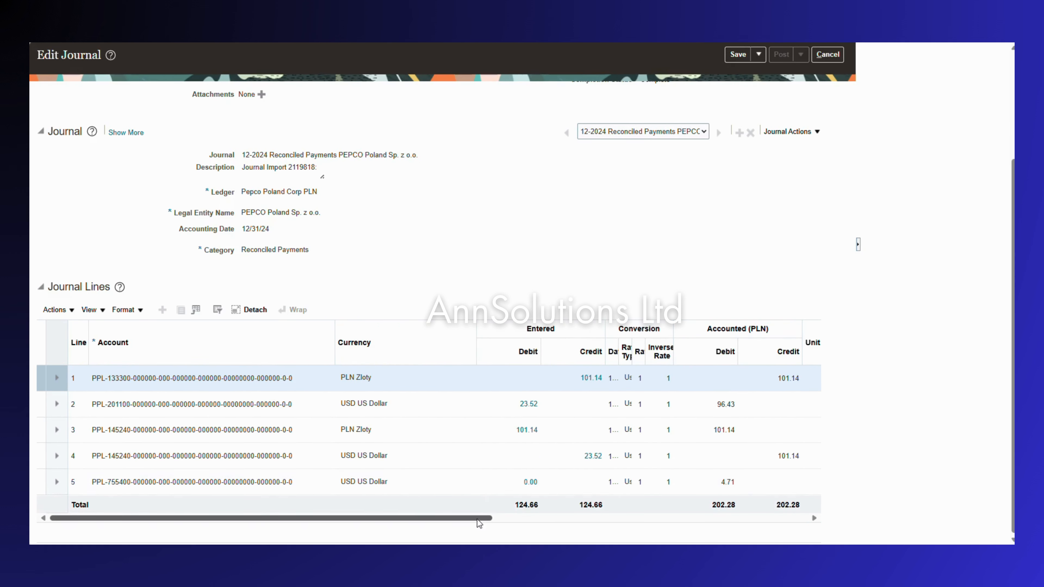
drag(490, 524, 446, 511)
click(90, 310)
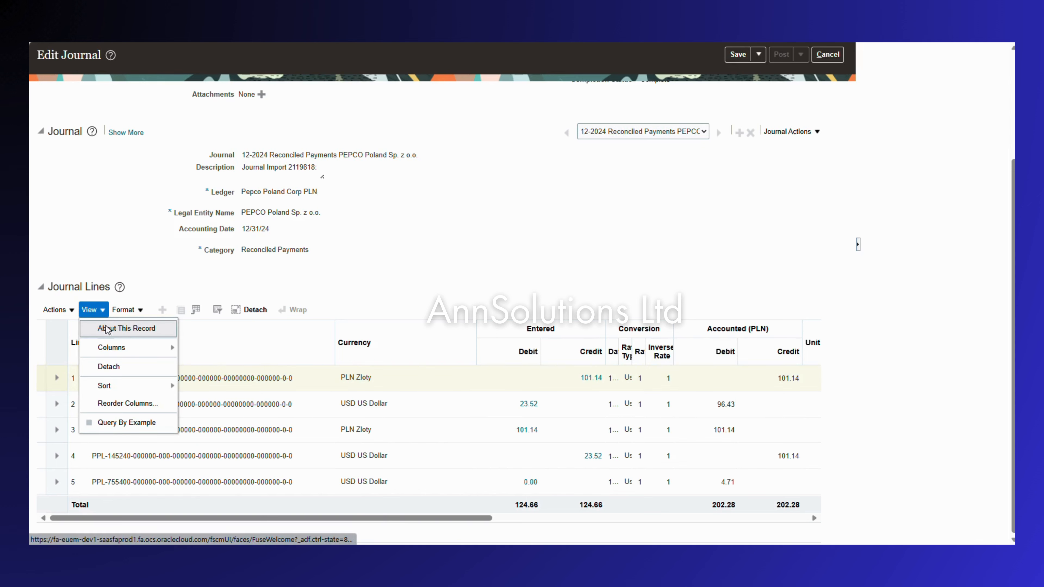
mouse_move(125, 349)
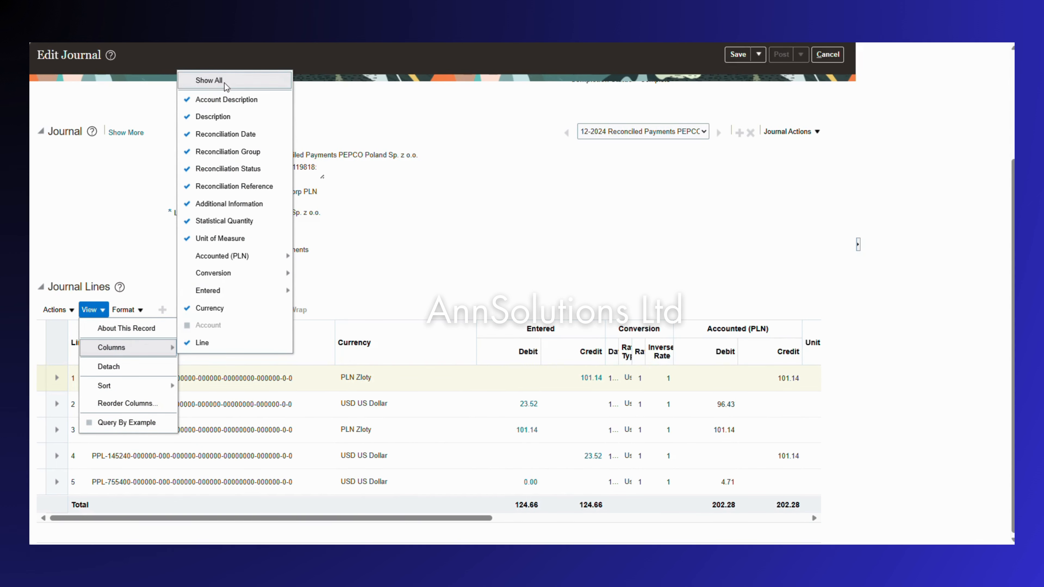
click(209, 80)
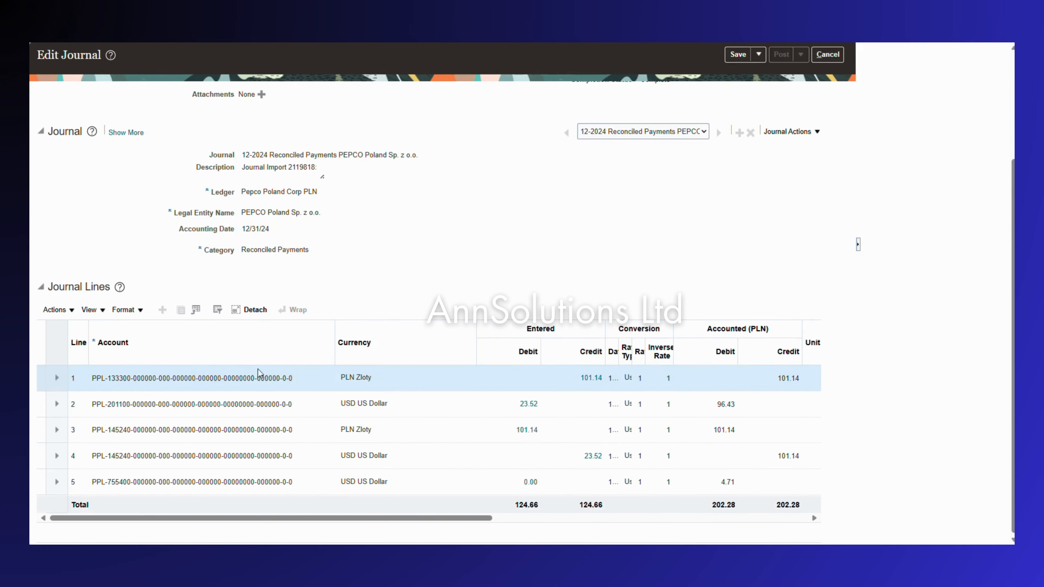
drag(335, 328, 311, 327)
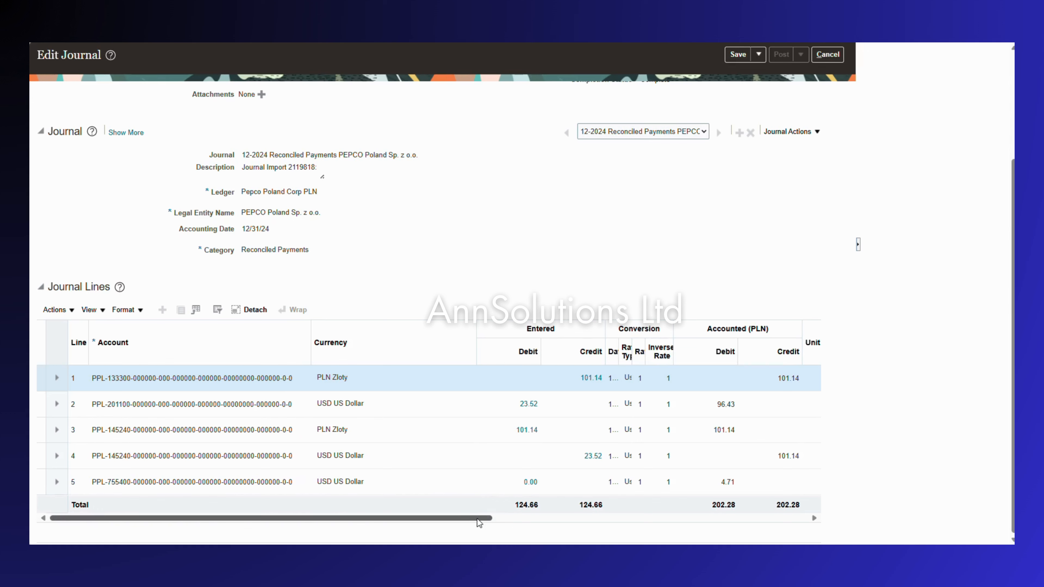
Widen the conversion Rate and Date columns in the journal lines table.
drag(477, 518, 532, 519)
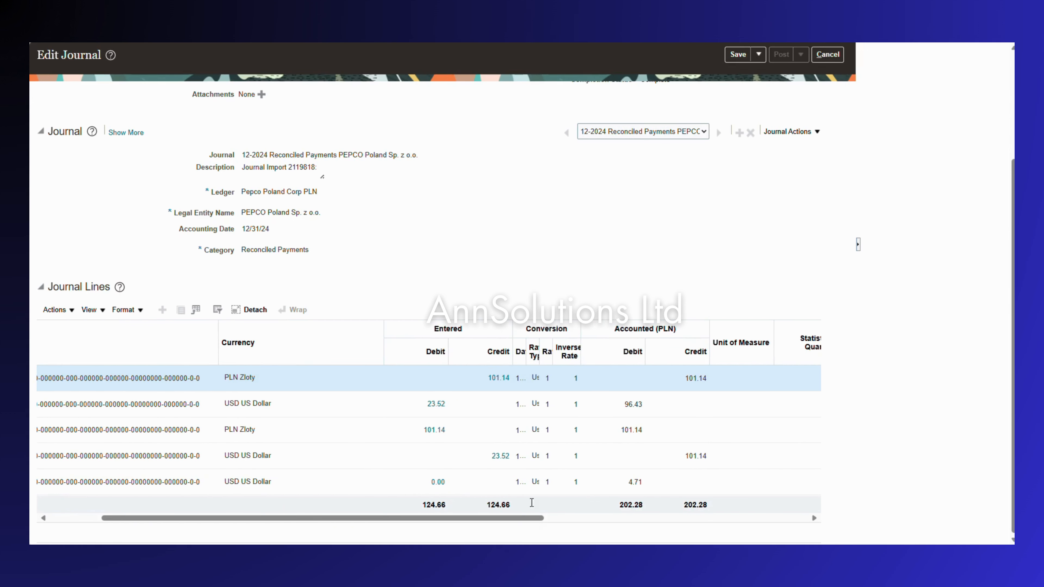
drag(584, 325, 665, 327)
drag(552, 338, 616, 350)
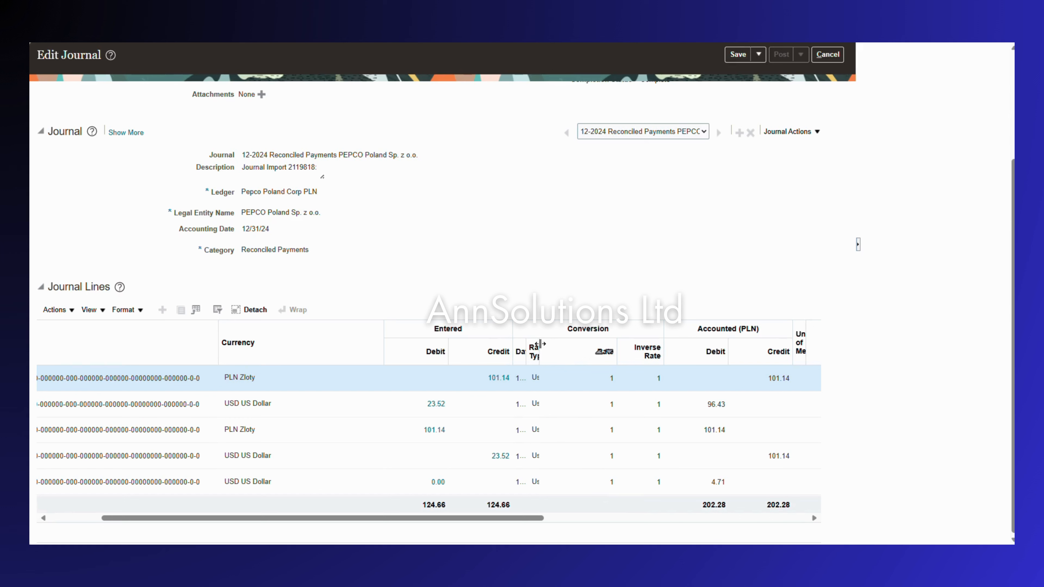
drag(540, 344, 572, 346)
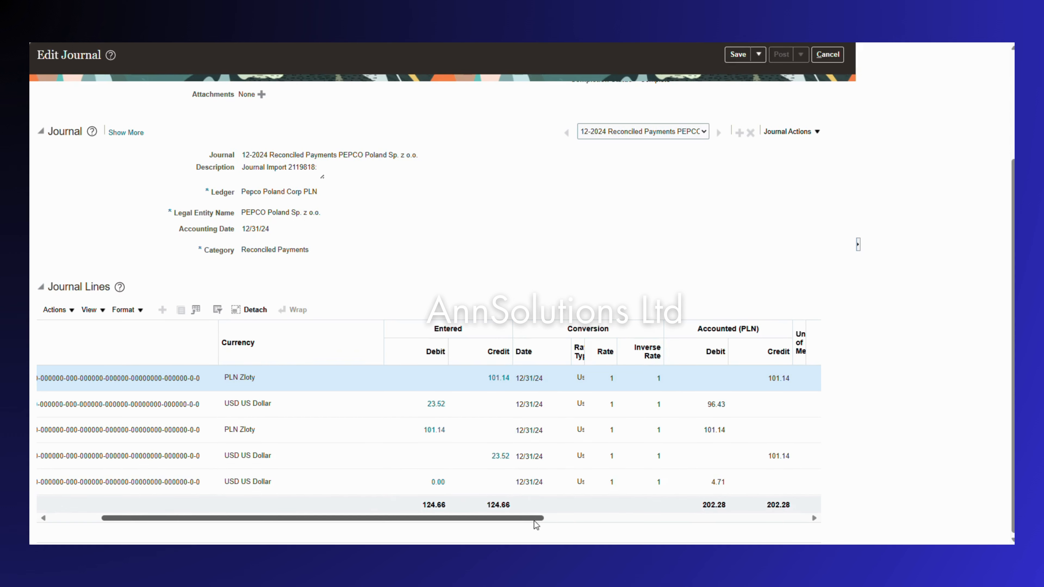
Examine the journal's reconciliation and description columns, batch details and the account on line 5.
drag(538, 522, 814, 523)
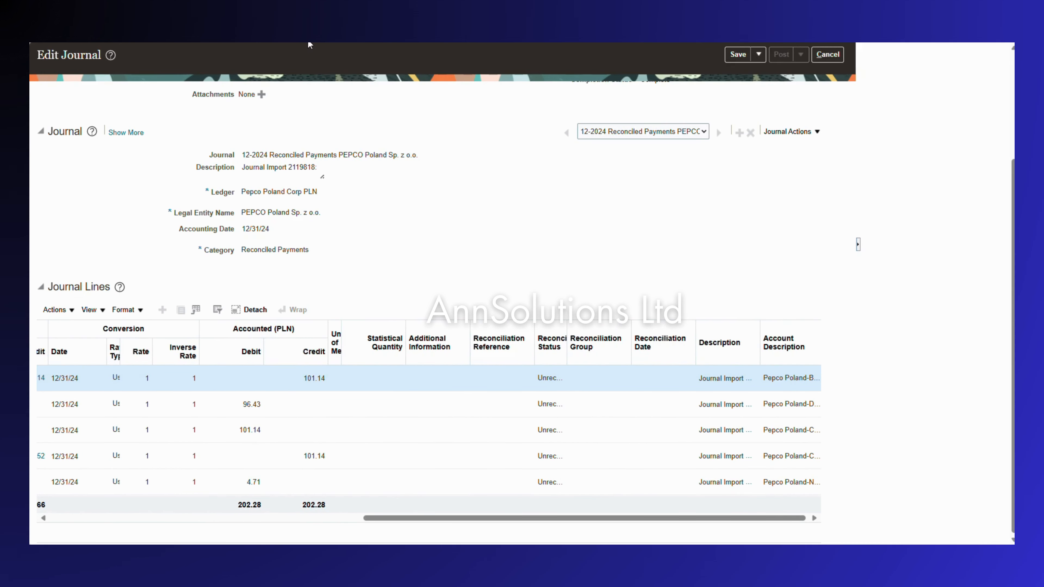
scroll(429, 228, up, 3)
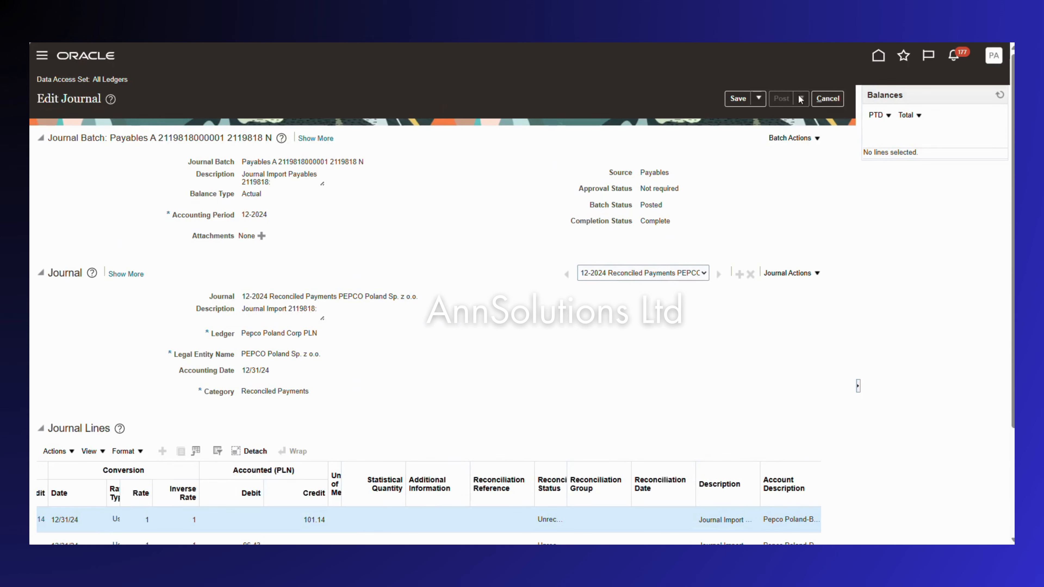
scroll(454, 304, down, 3)
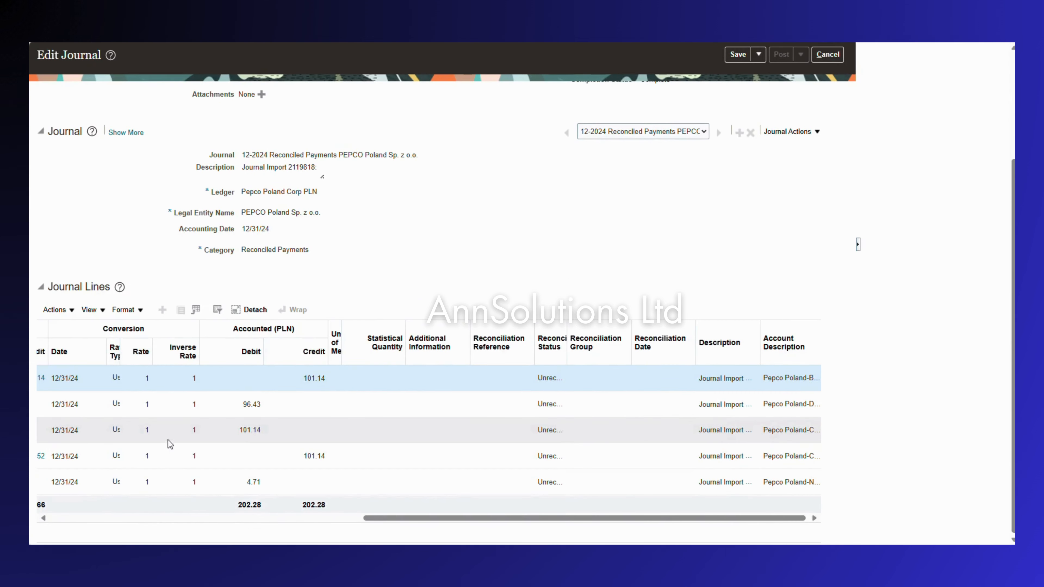
drag(446, 525, 94, 524)
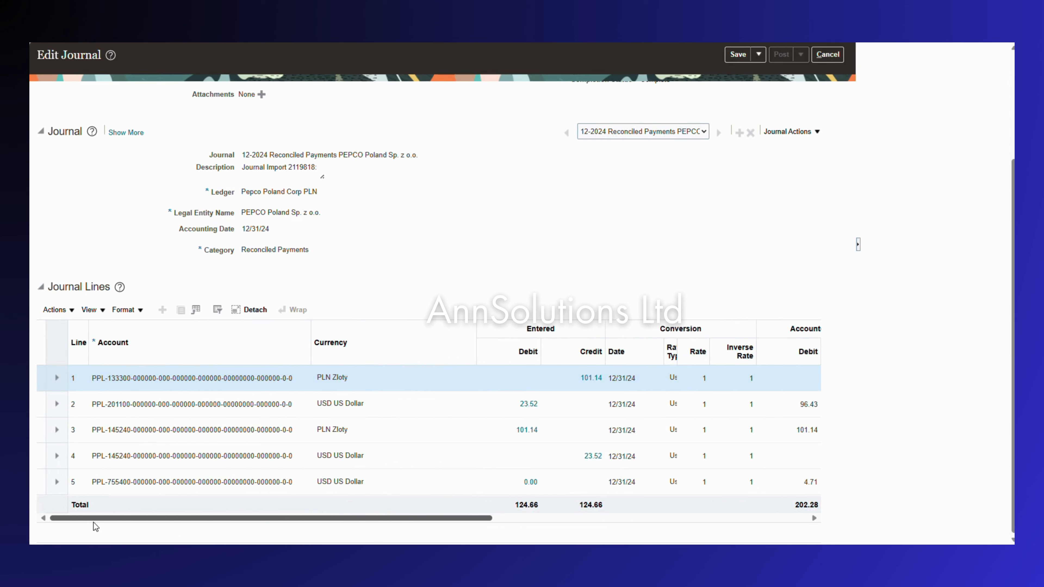
click(111, 480)
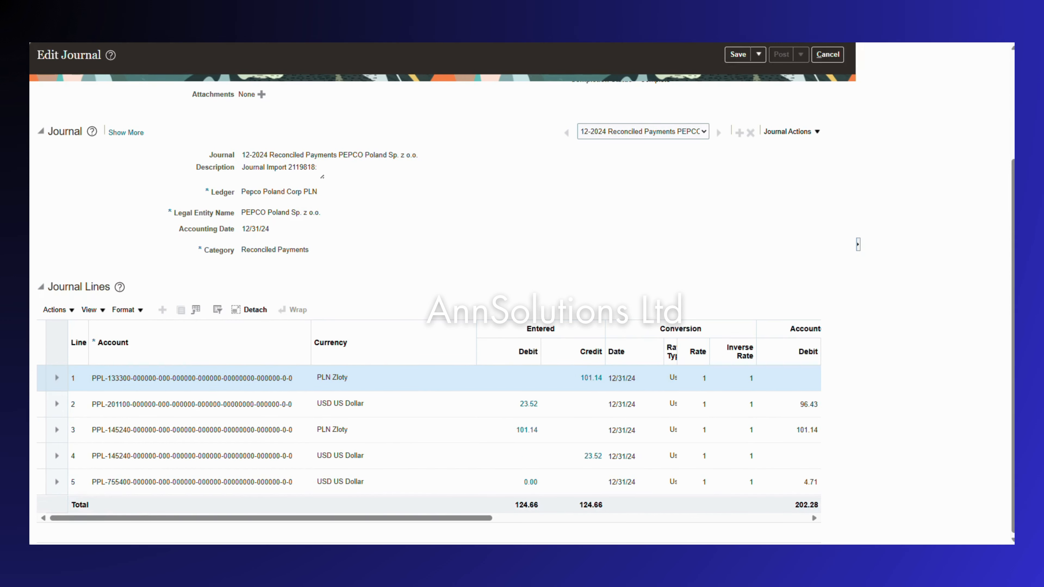
Check the lines of the 23.52 USD Purchase Invoices journal, close it and leave journal management.
click(30, 91)
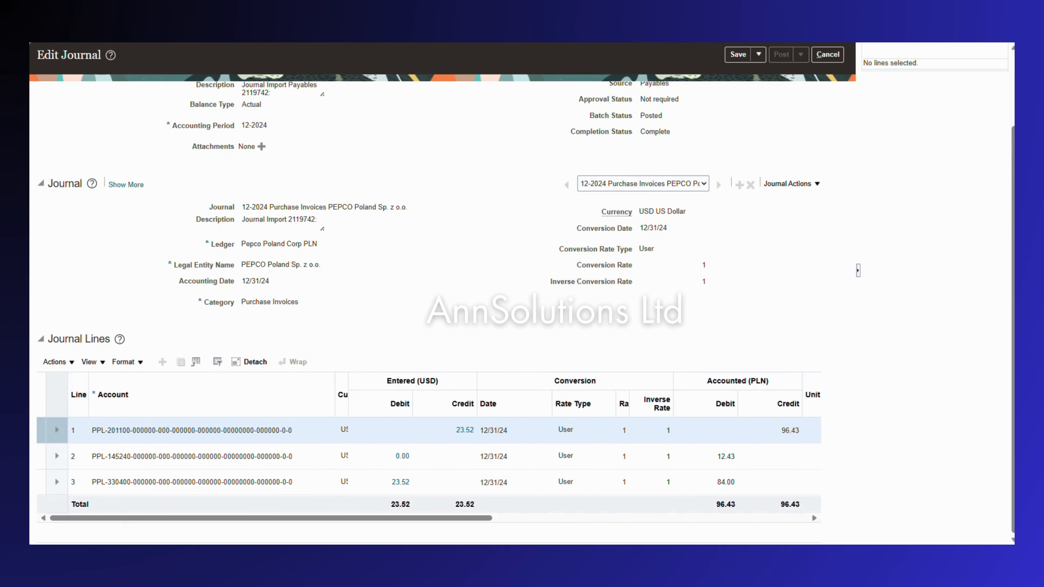
click(828, 55)
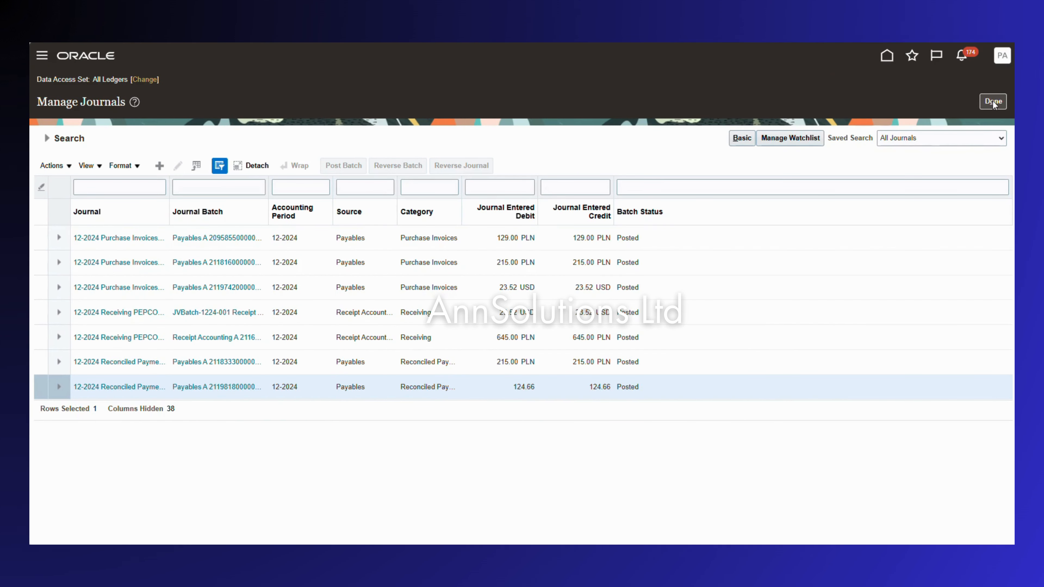
click(990, 100)
Open the common options for Payables and Procurement from the Financials setup and examine the realized loss and gain distribution accounts.
click(1003, 58)
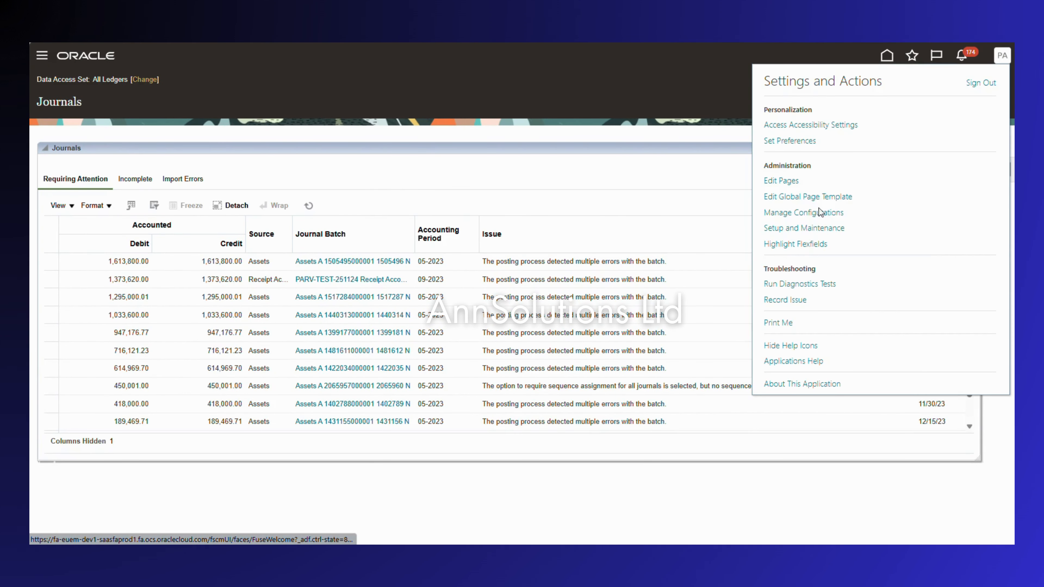
click(767, 230)
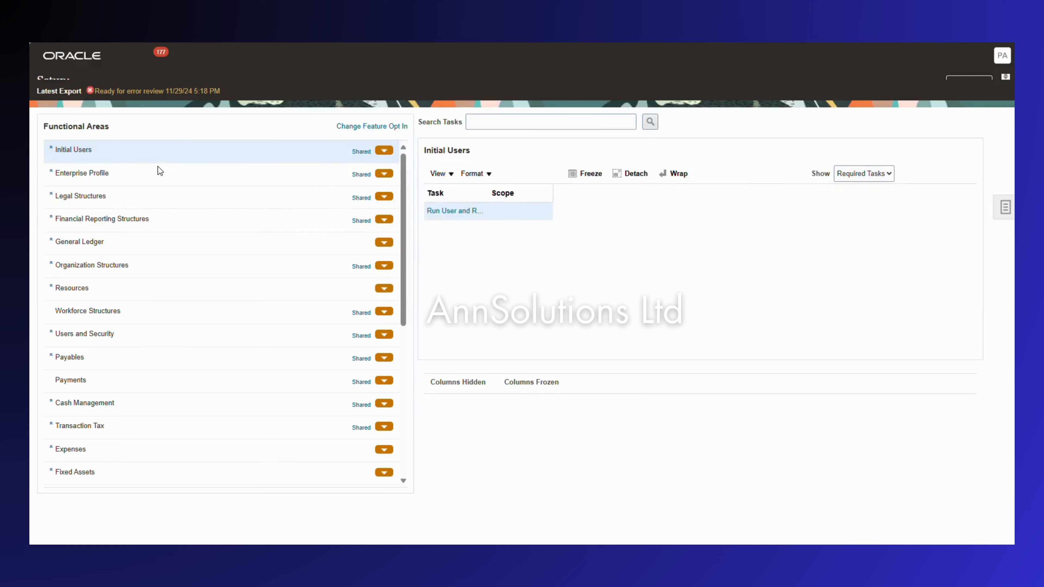
click(86, 372)
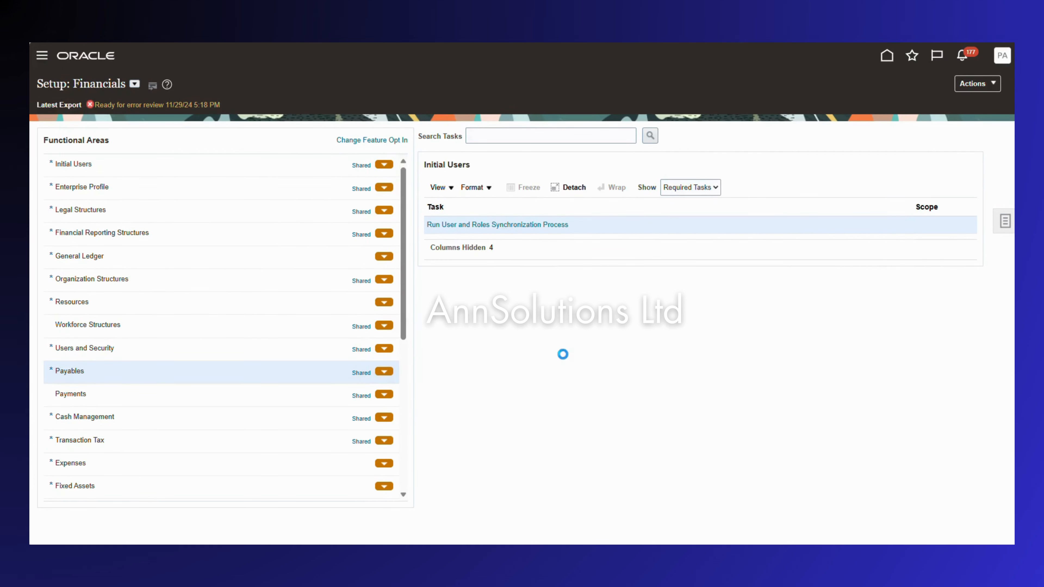
click(481, 264)
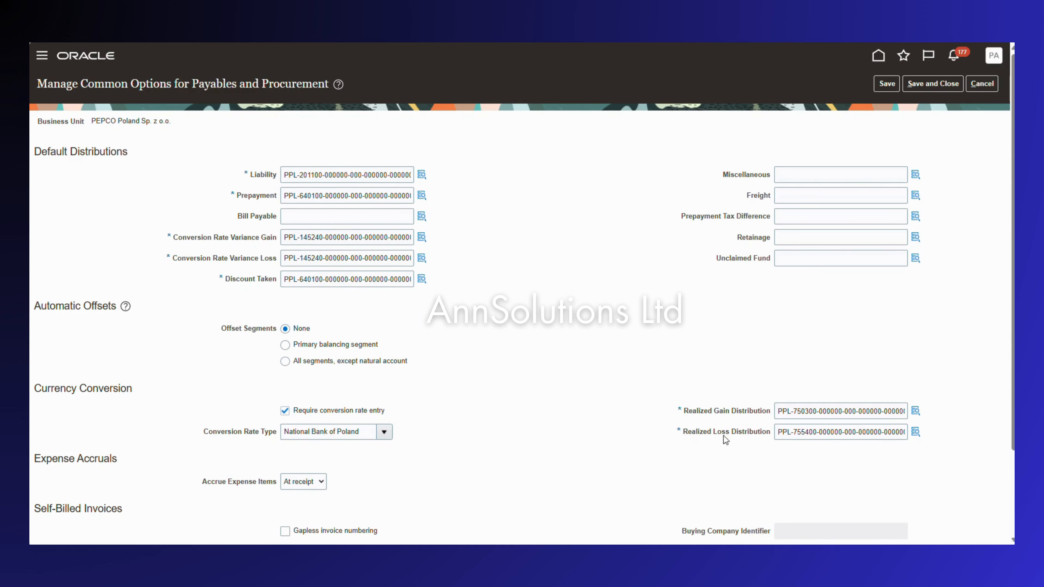
drag(778, 431, 925, 437)
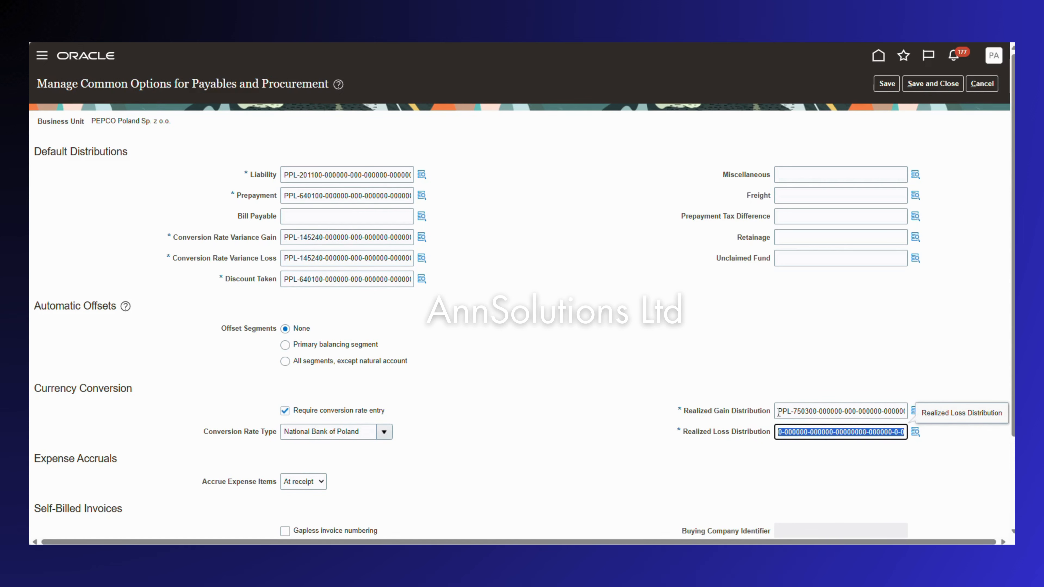
drag(776, 410, 918, 413)
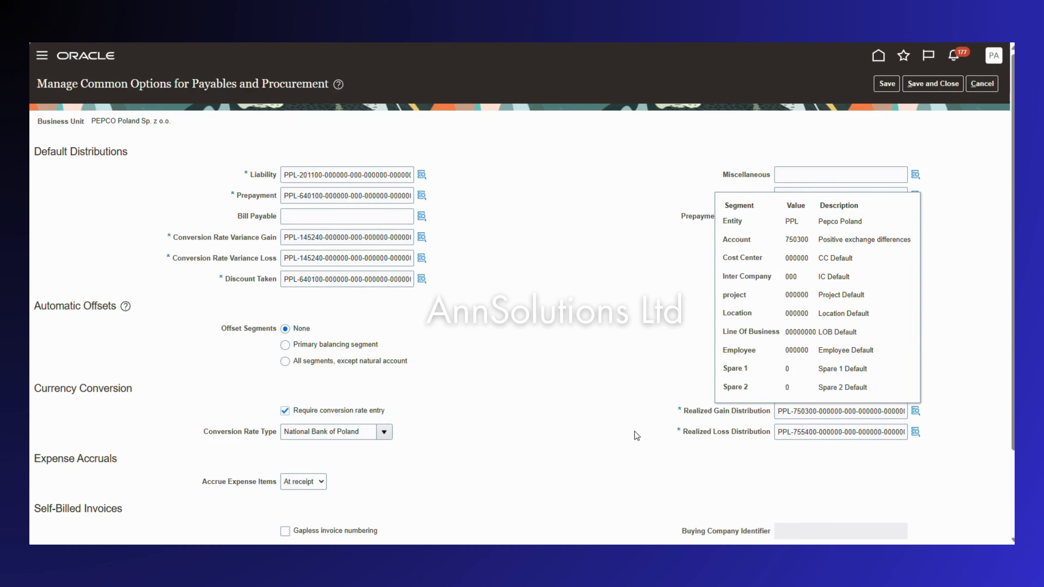
Review the account combinations in the Realized Gain Distribution and Realized Loss Distribution fields under Currency Conversion.
click(778, 410)
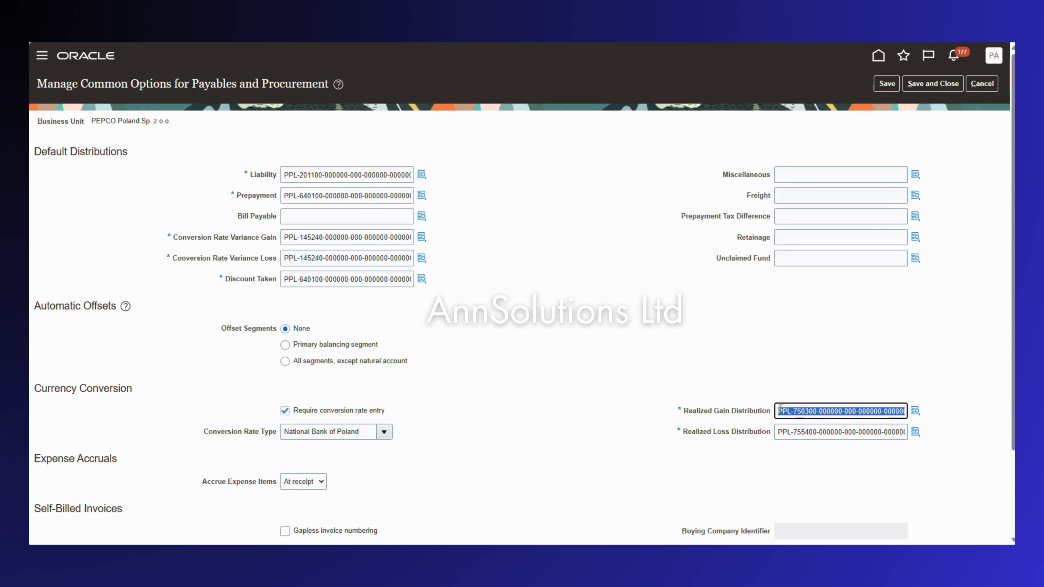
drag(882, 411, 777, 411)
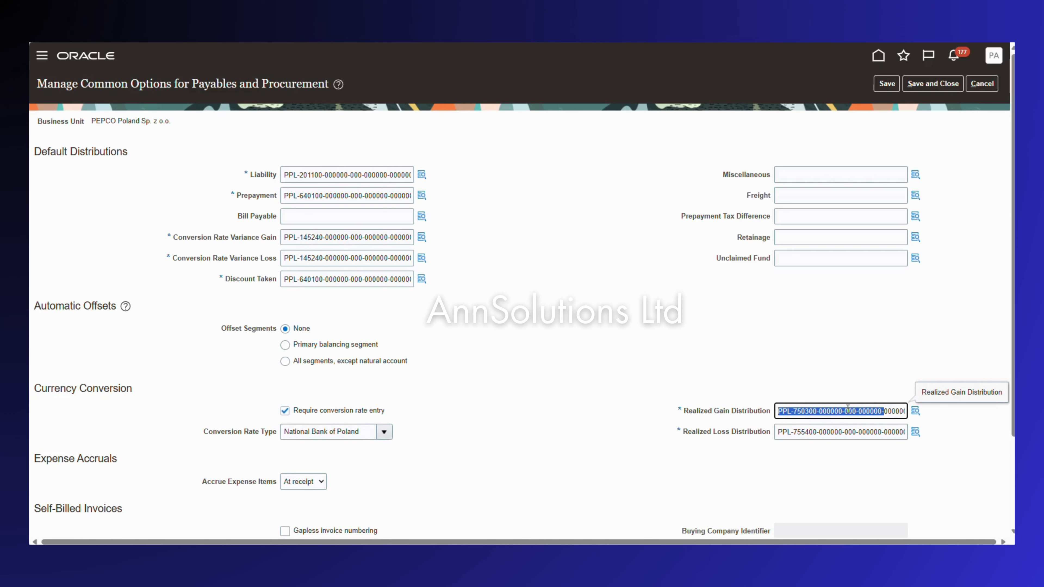
click(837, 416)
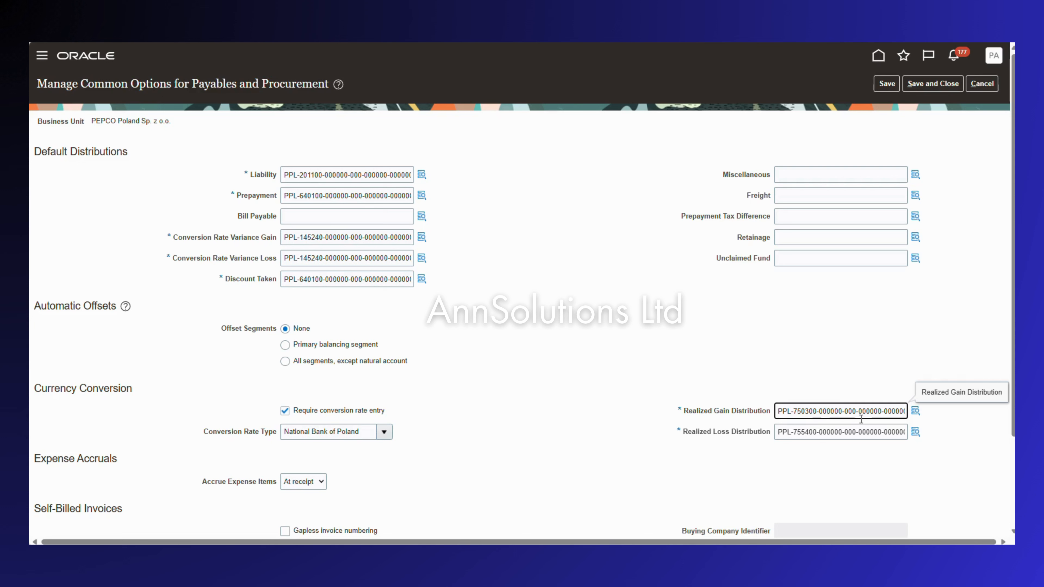
drag(781, 433, 881, 430)
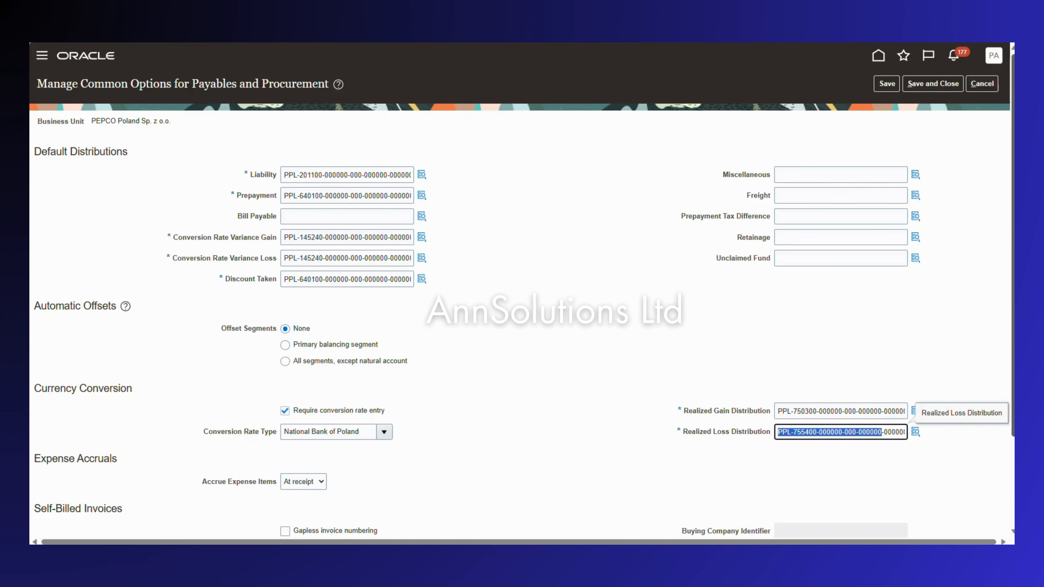
Leave the common options without saving and switch to the Excel workbook listing the Procure to Pay process tasks.
click(983, 84)
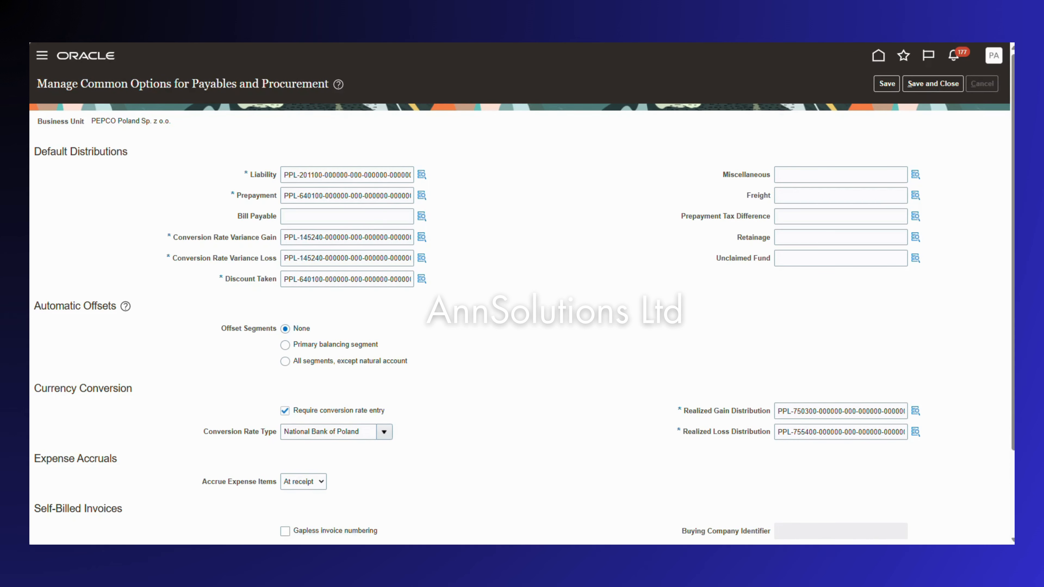
mouse_move(655, 540)
click(702, 500)
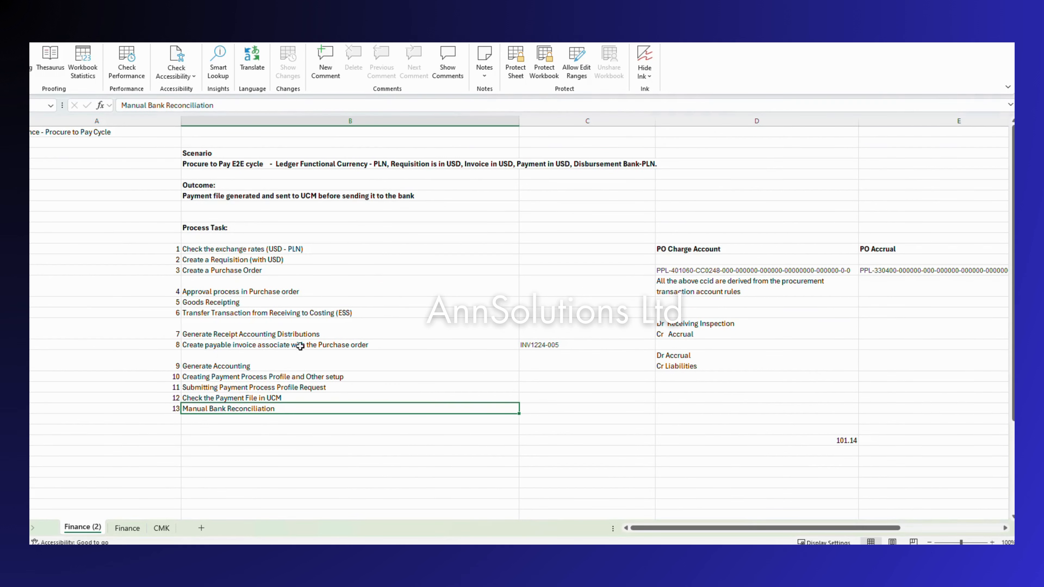